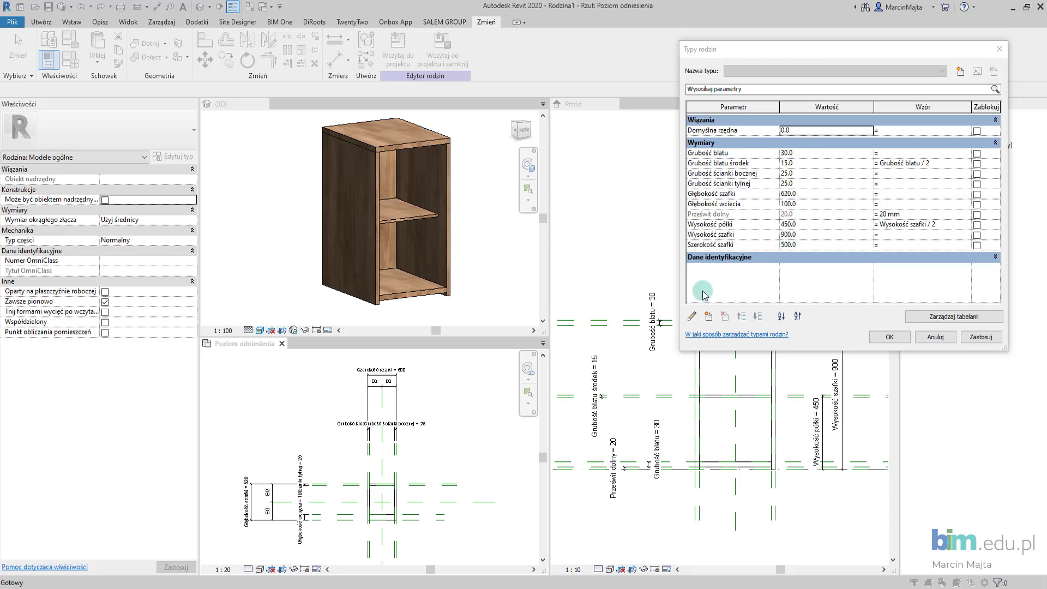
- Cancel Typy rodzin unchanged and close the Przód and Poziom odniesienia views, leaving {3D}
left_click(935, 337)
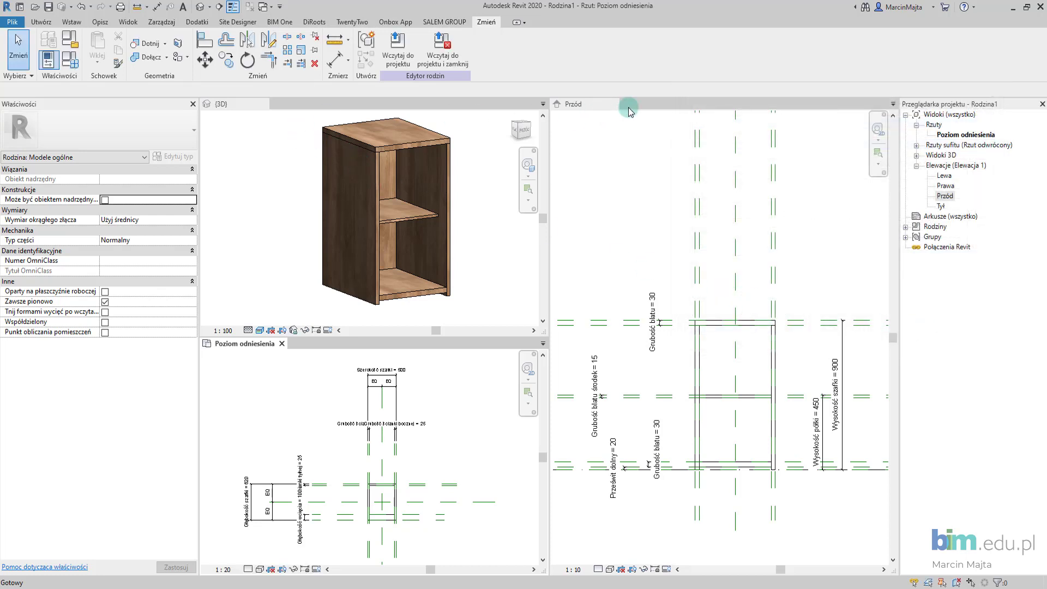
left_click(614, 104)
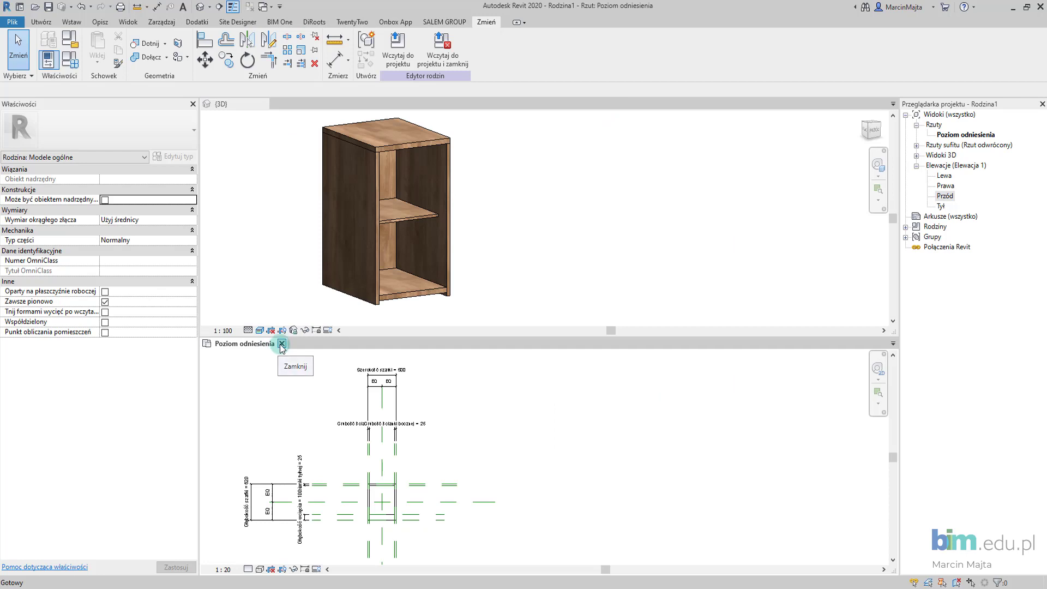
left_click(277, 344)
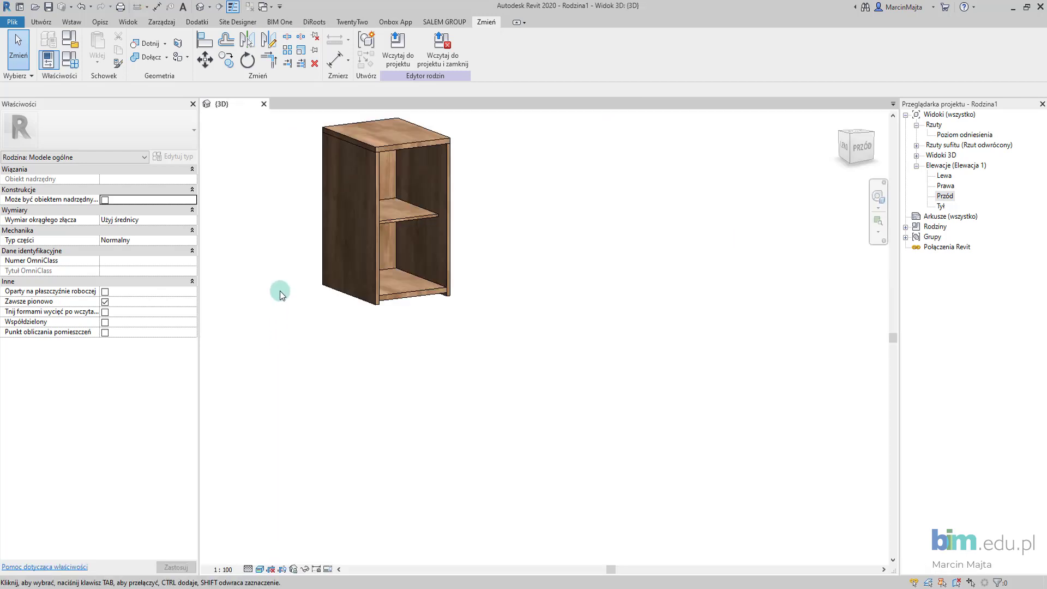
- Create a new family from the Model ogólny (metryczny).rft template
left_click(14, 23)
mouse_move(38, 65)
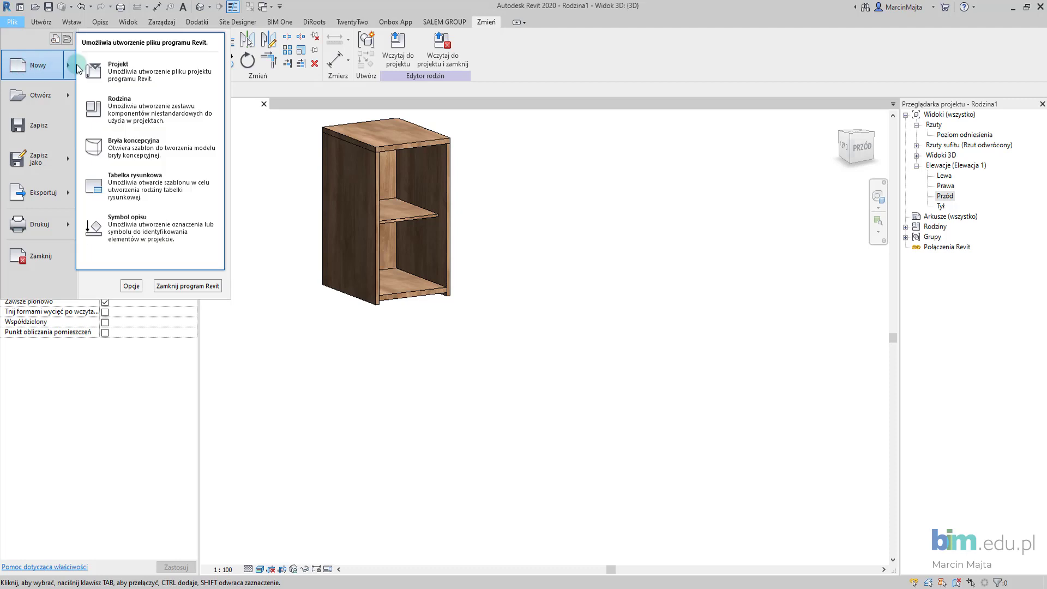
left_click(140, 102)
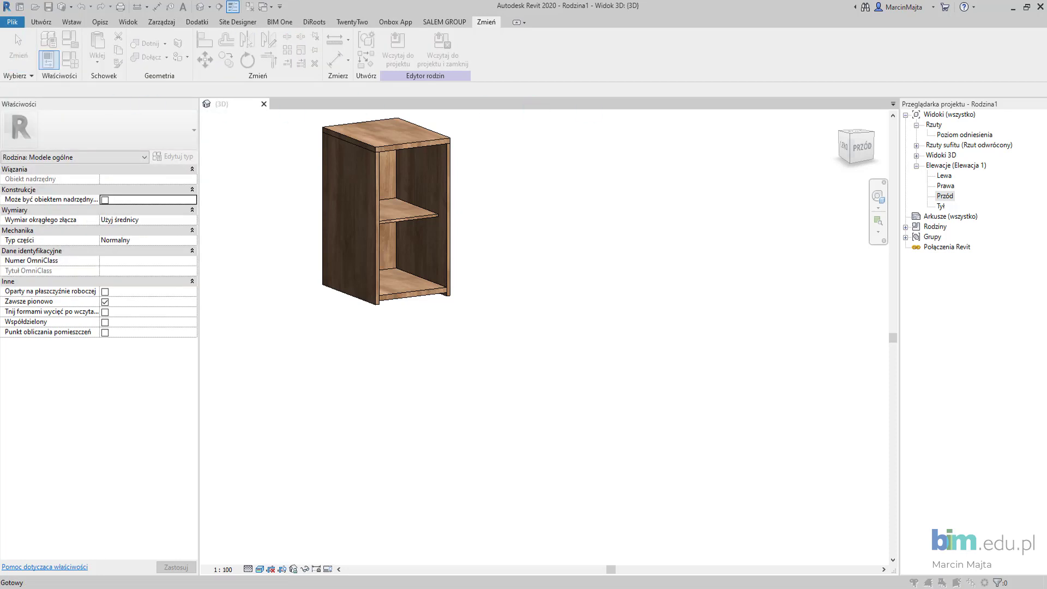
left_click_drag(284, 163, 581, 155)
scroll(527, 439, "down", 5)
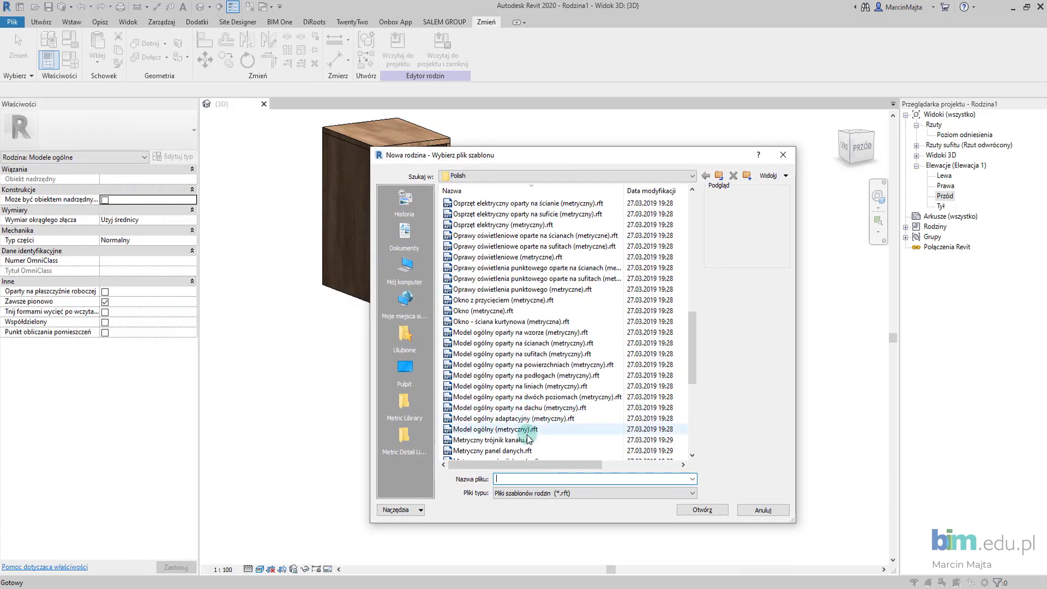
left_click(527, 430)
left_click(703, 509)
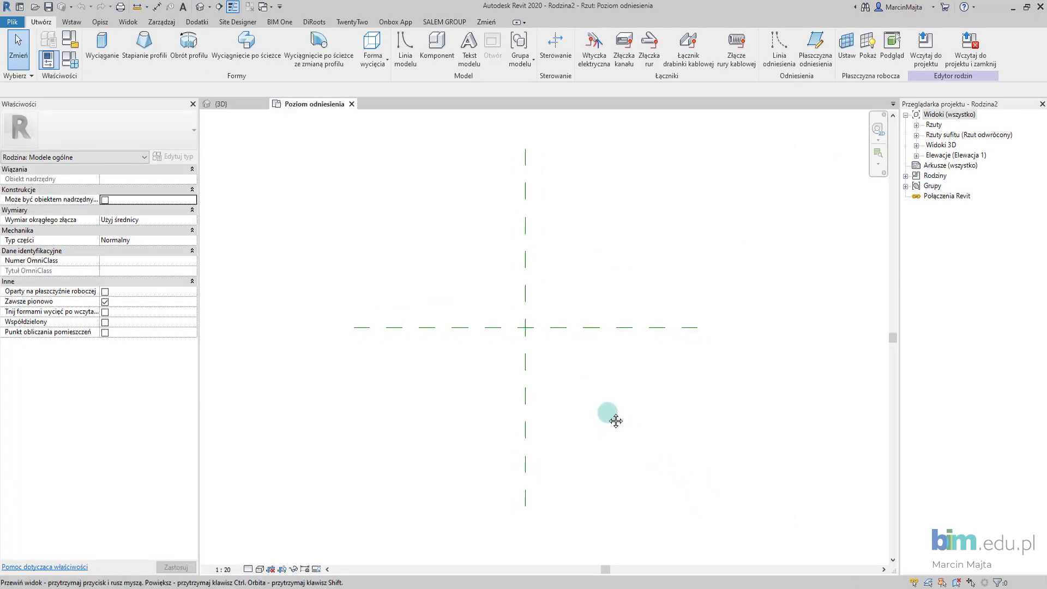
- Draw paired vertical reference planes (RP) on the left and right of centre
mouse_move(616, 420)
middle_mouse_down()
mouse_move(609, 414)
mouse_move(638, 430)
middle_mouse_up()
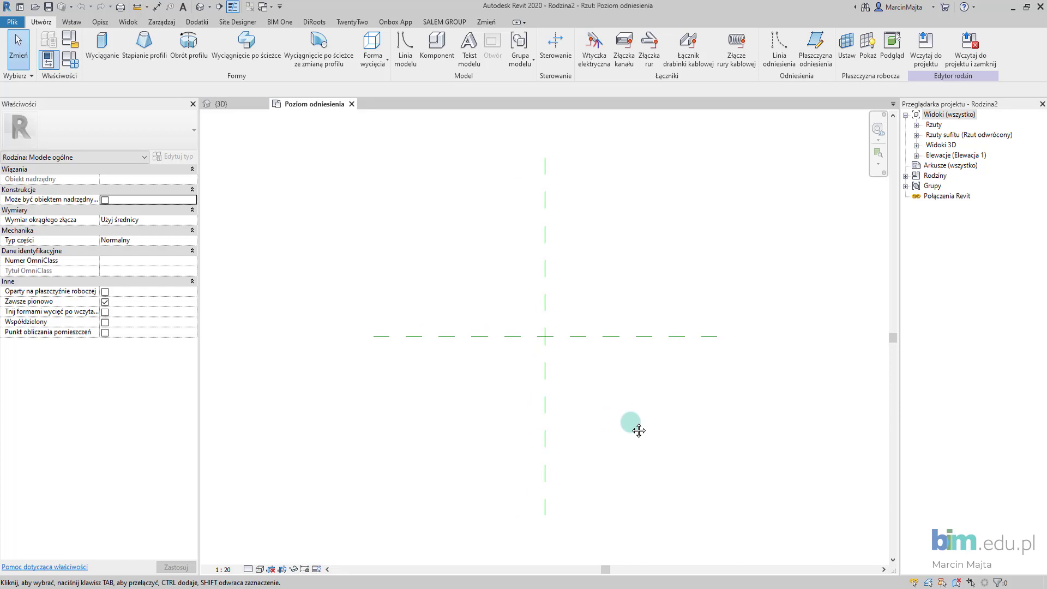
key("r")
key("p")
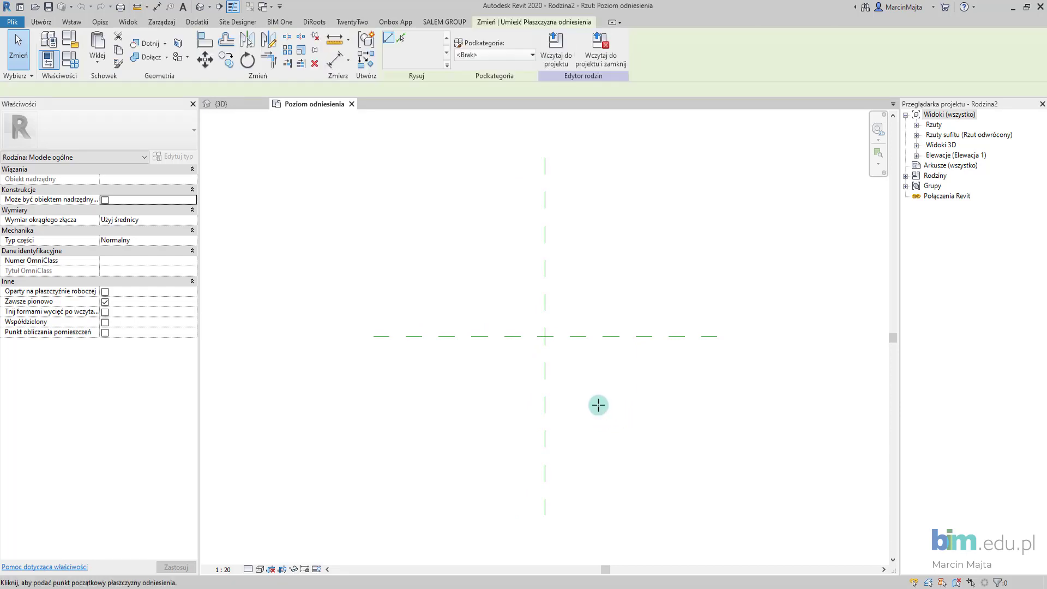
left_click(451, 226)
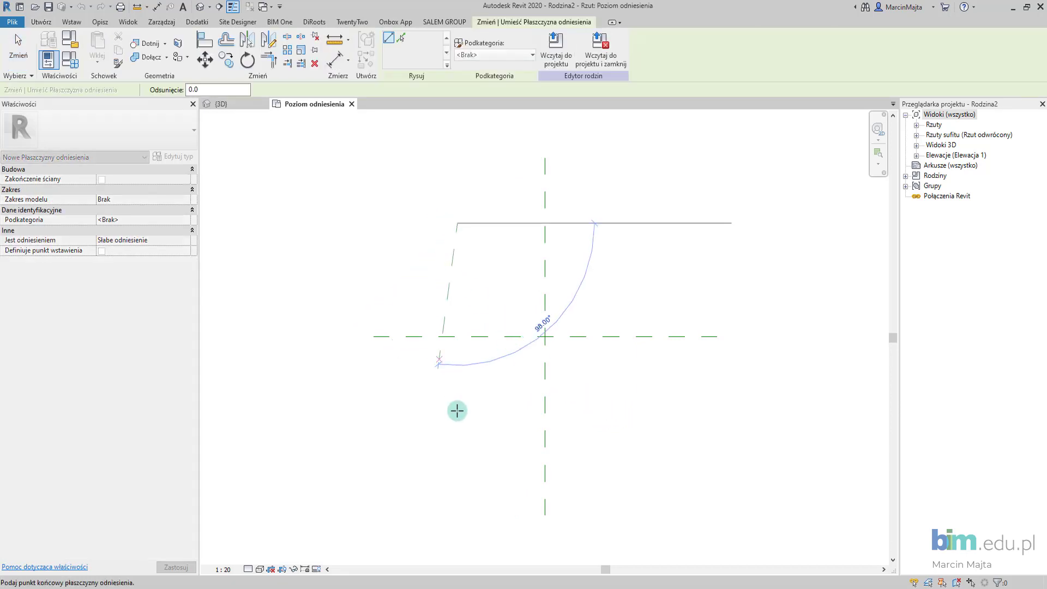
left_click(452, 493)
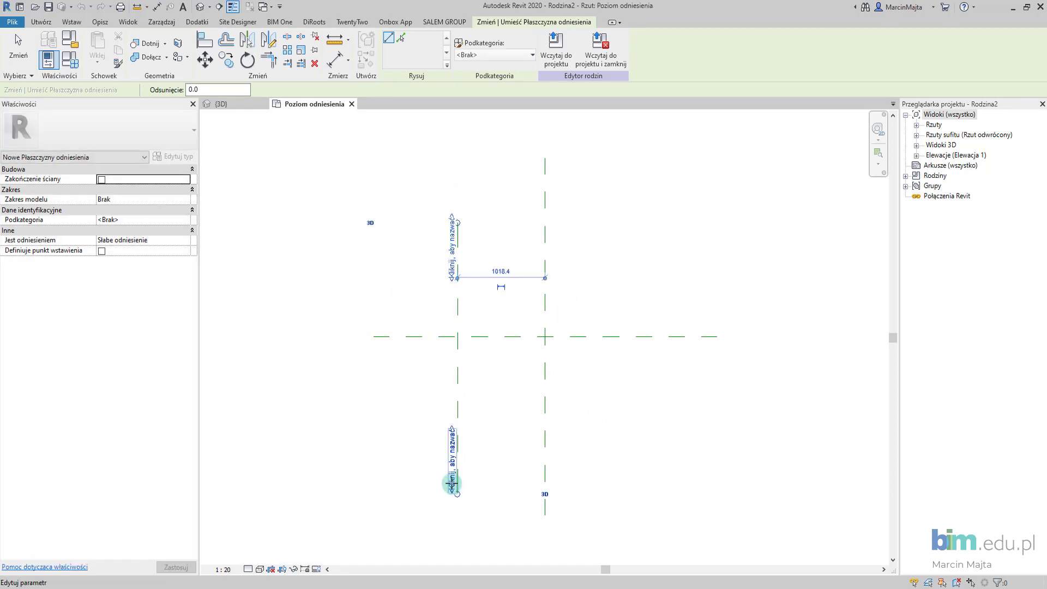
left_click(657, 224)
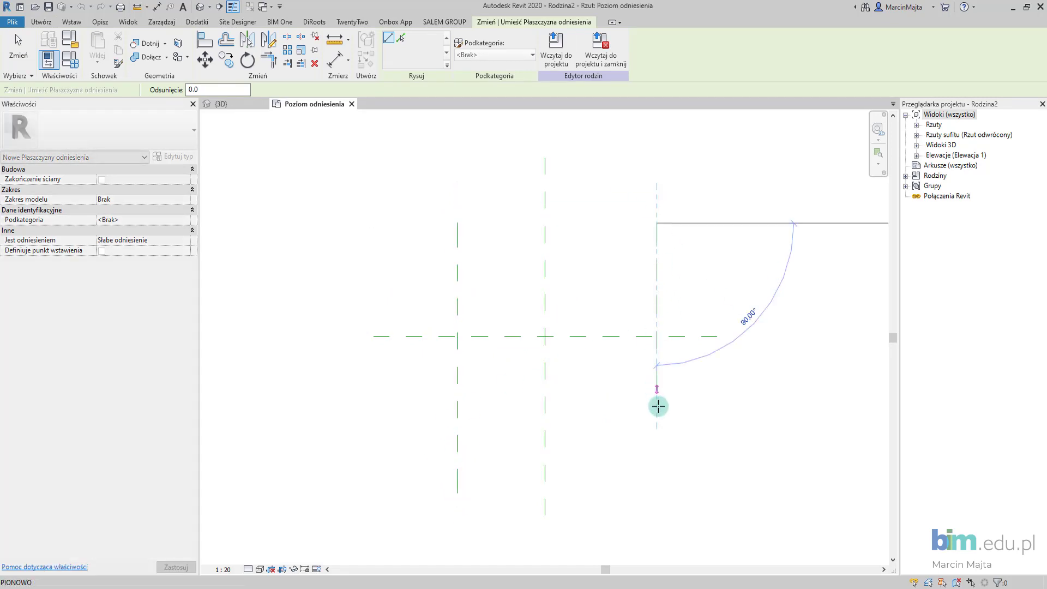
left_click(654, 479)
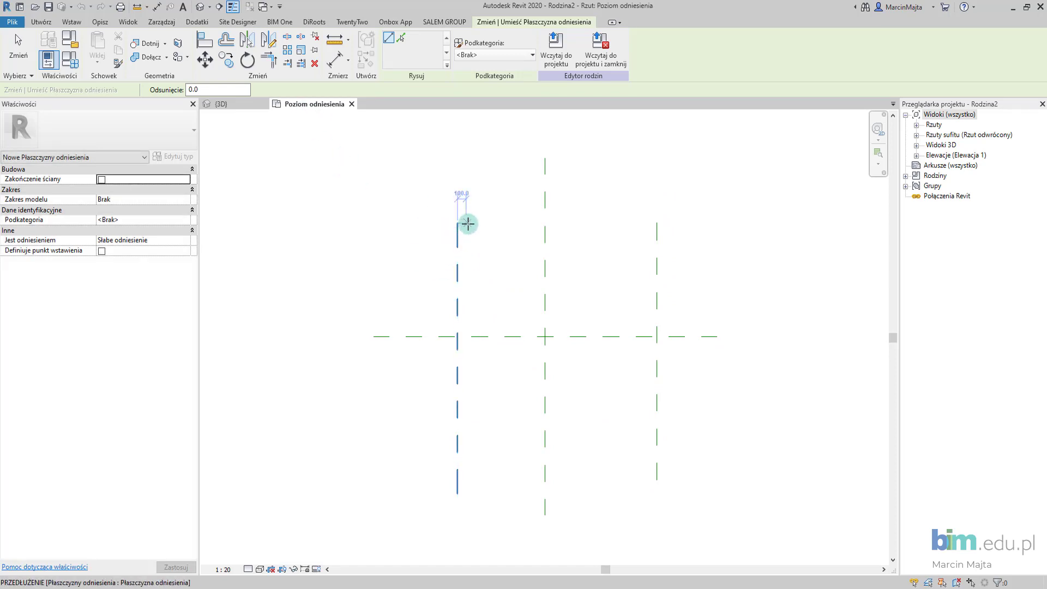
left_click(466, 223)
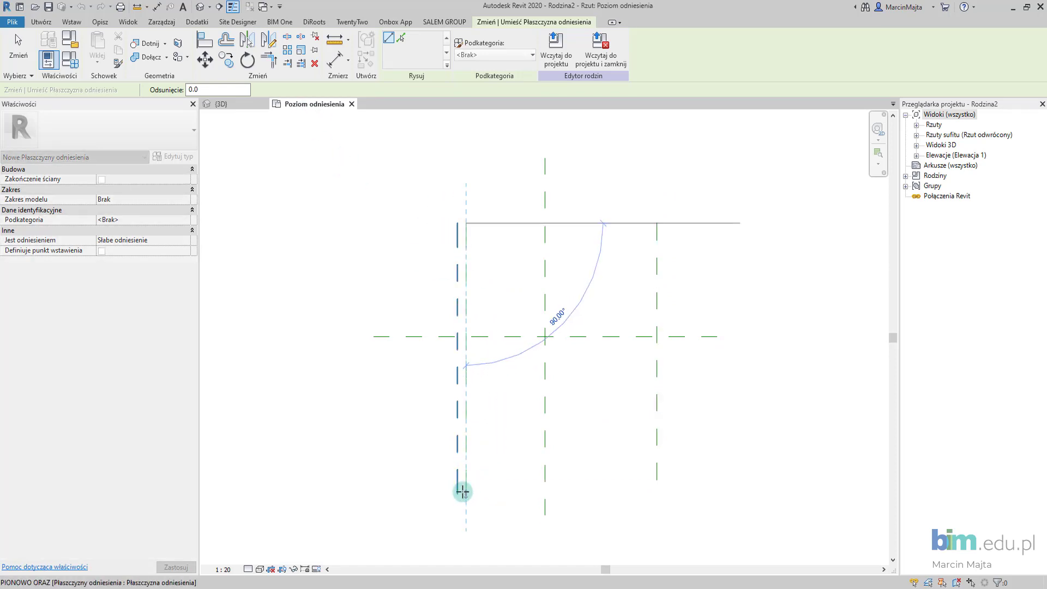
left_click(464, 486)
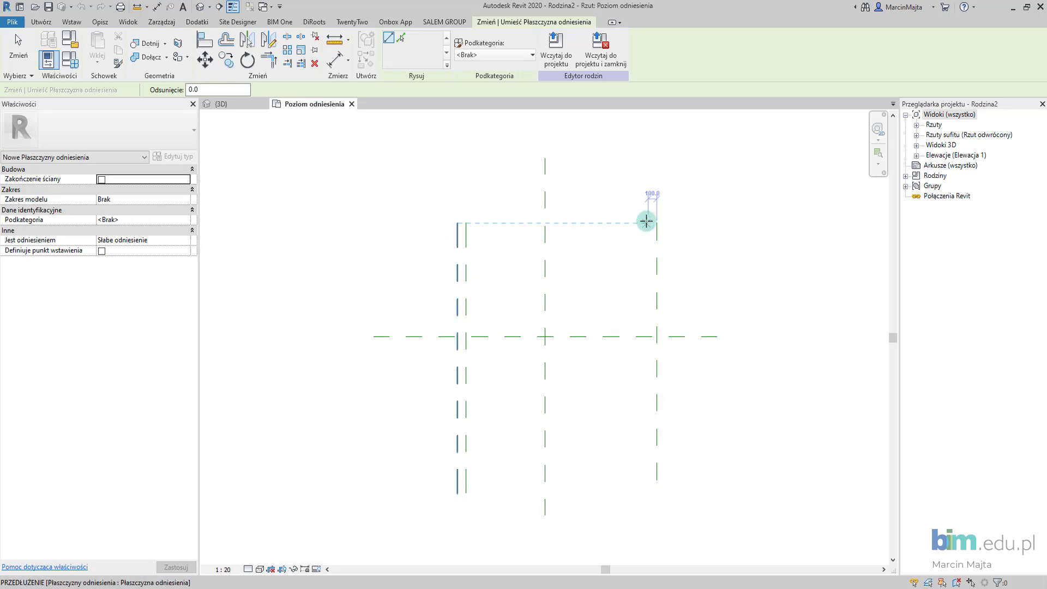
left_click(648, 223)
left_click(651, 490)
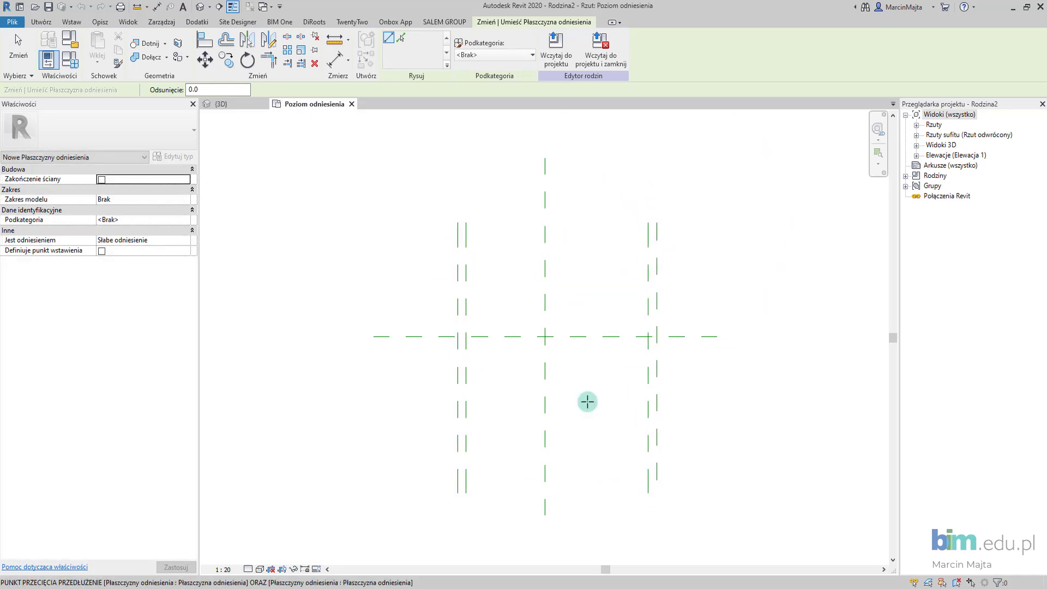
- Draw paired horizontal reference planes near the top and bottom, and lengthen the right vertical plane
left_click(426, 234)
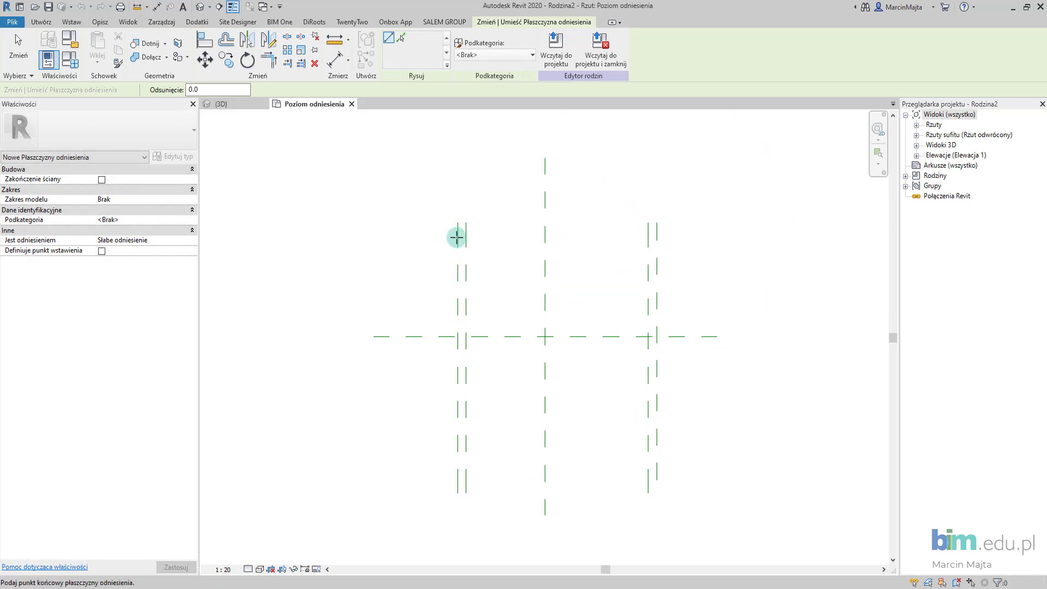
left_click(700, 235)
left_click(419, 242)
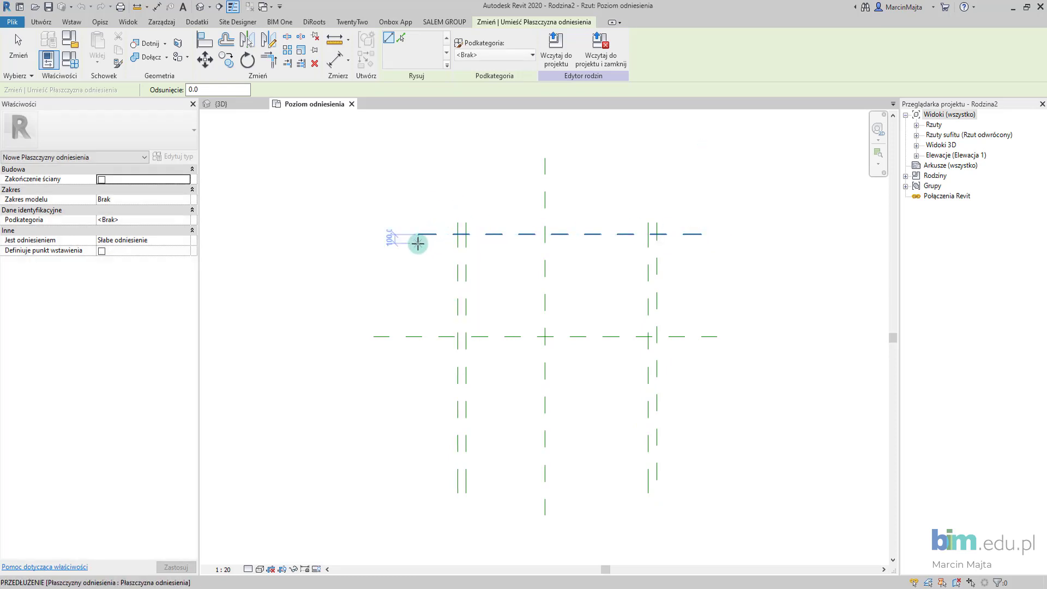
left_click(701, 245)
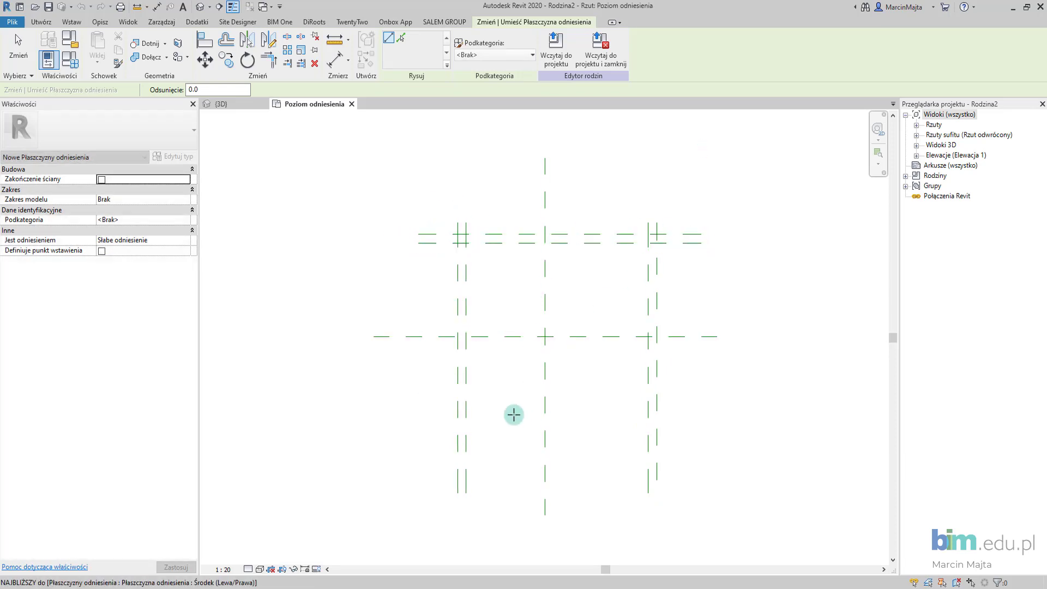
left_click(411, 454)
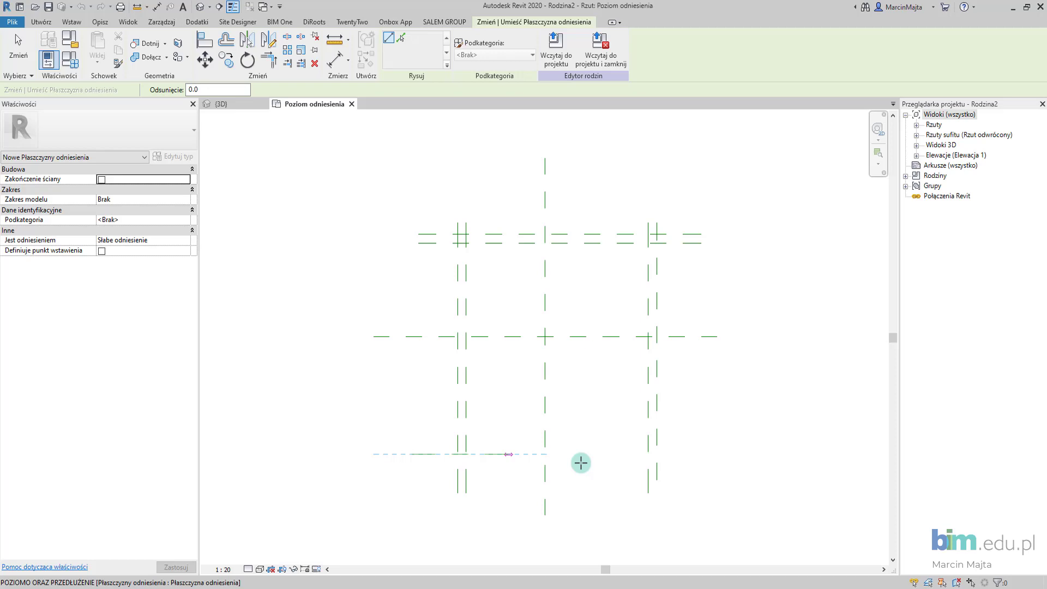
left_click(700, 453)
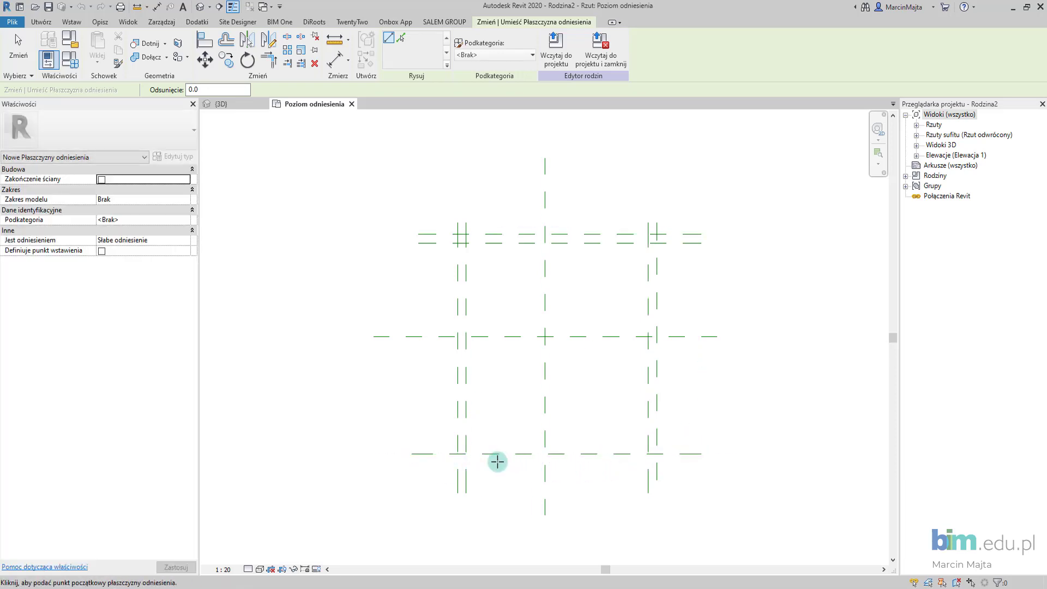
left_click(417, 480)
left_click(693, 480)
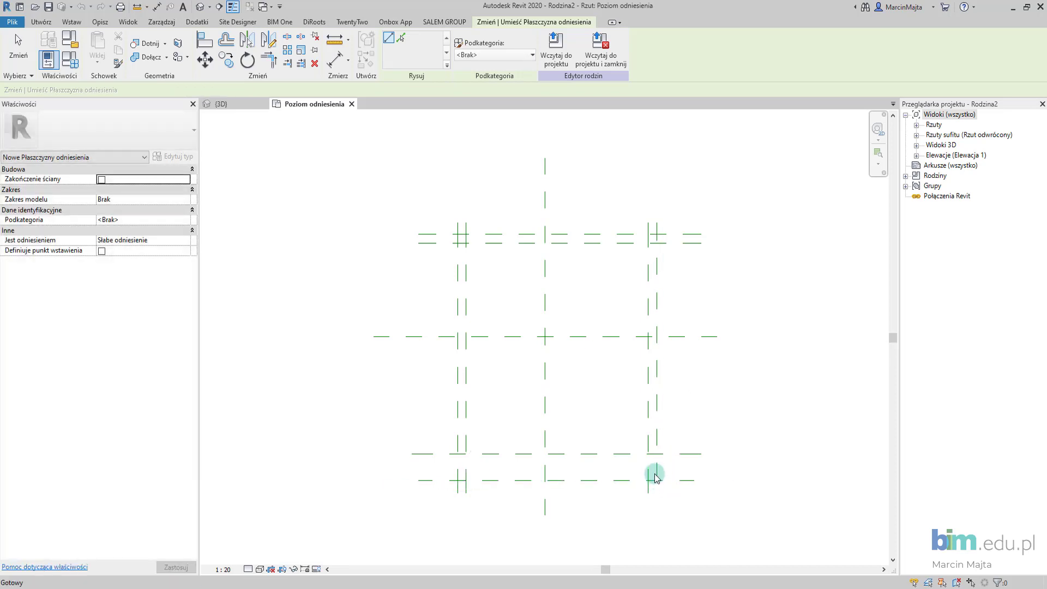
key("Escape")
left_click(657, 480)
left_click_drag(658, 482, 657, 513)
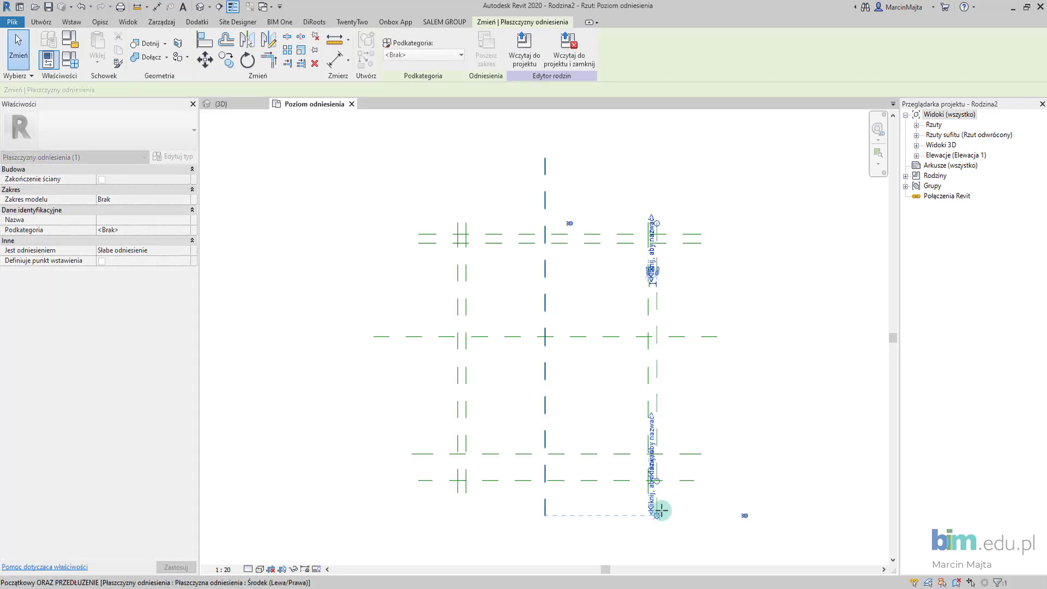
left_click(471, 513)
- Dimension the outer vertical planes and centre with an EQ equal-spacing string
scroll(517, 451, "down", 2)
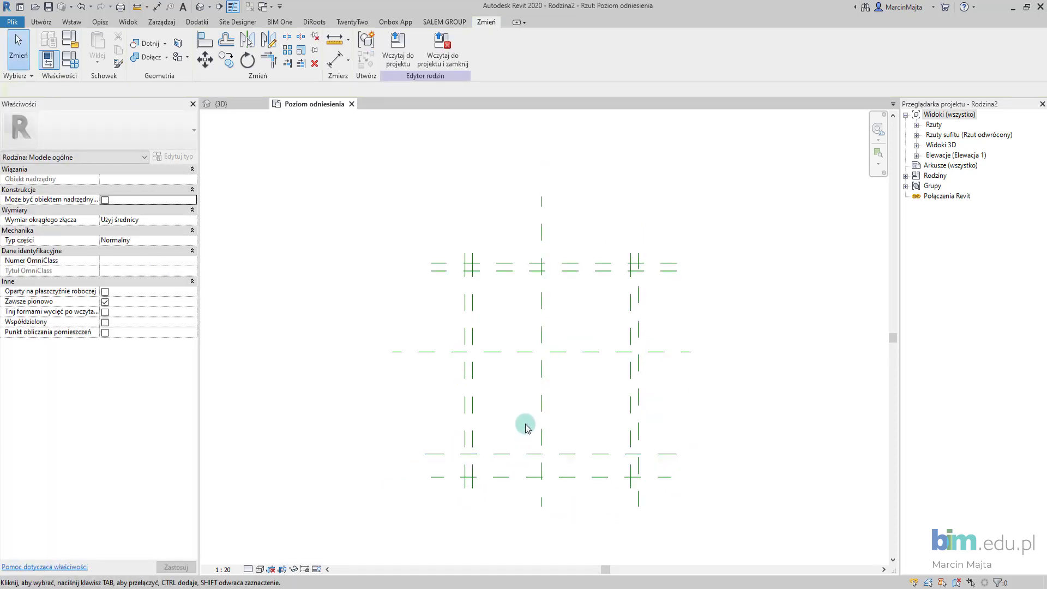
middle_click_drag(526, 423, 561, 417)
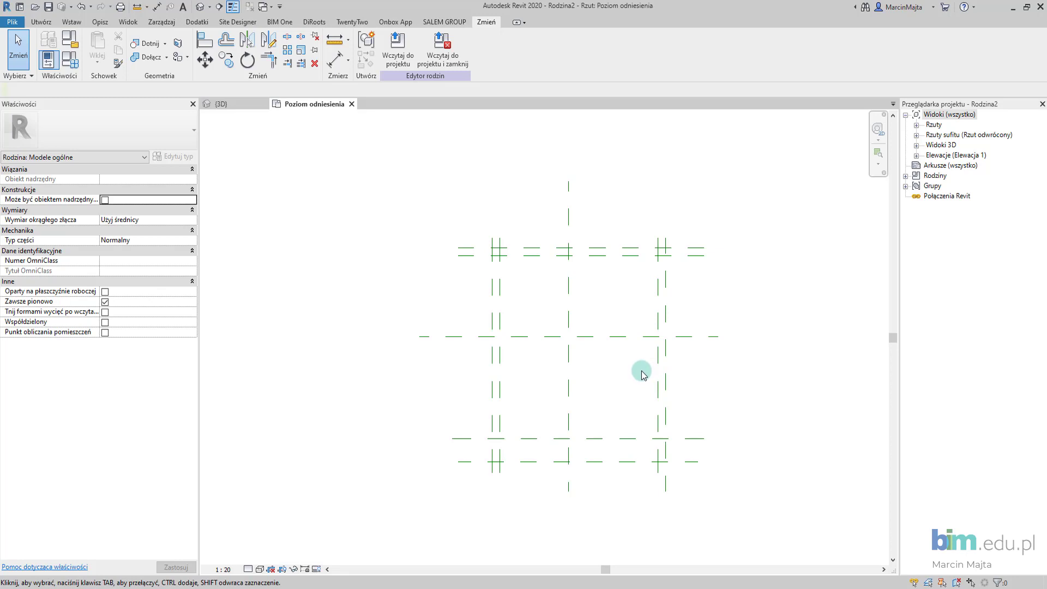
middle_click_drag(624, 356, 590, 308)
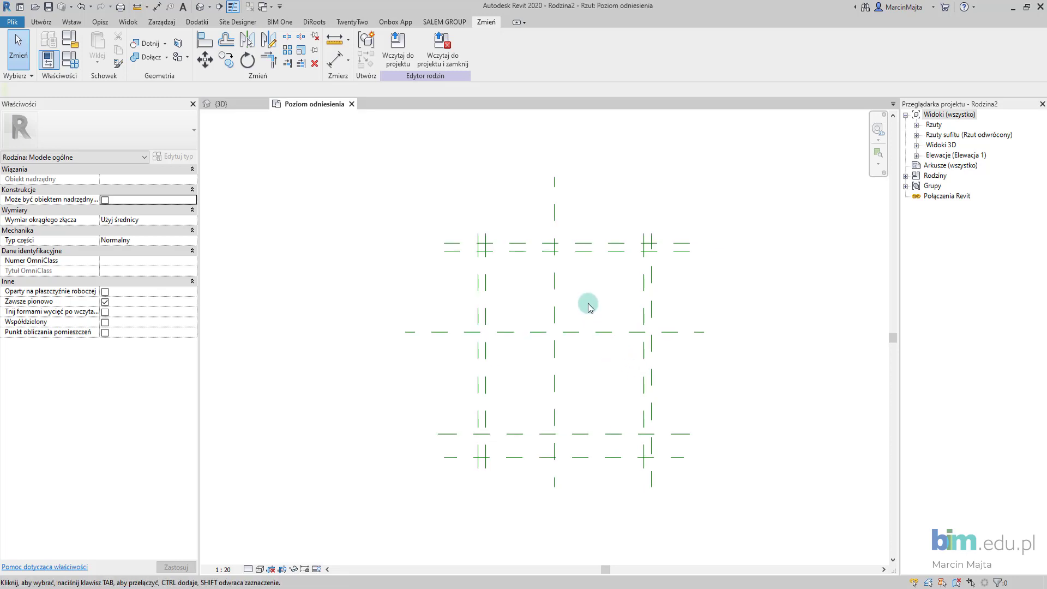
key("d")
key("i")
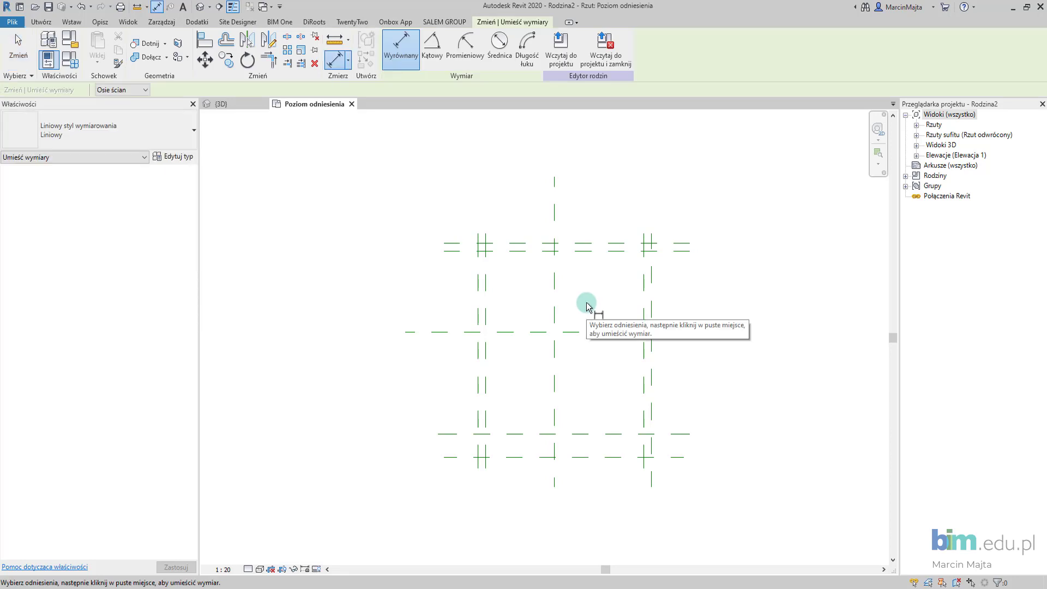
left_click(477, 273)
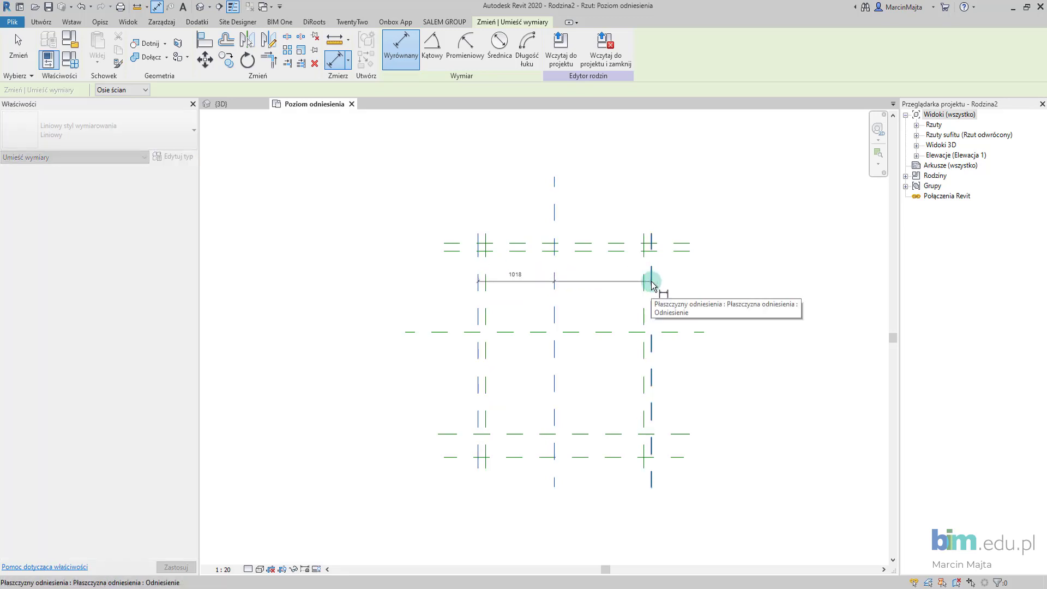
left_click(651, 282)
left_click(603, 198)
left_click(553, 177)
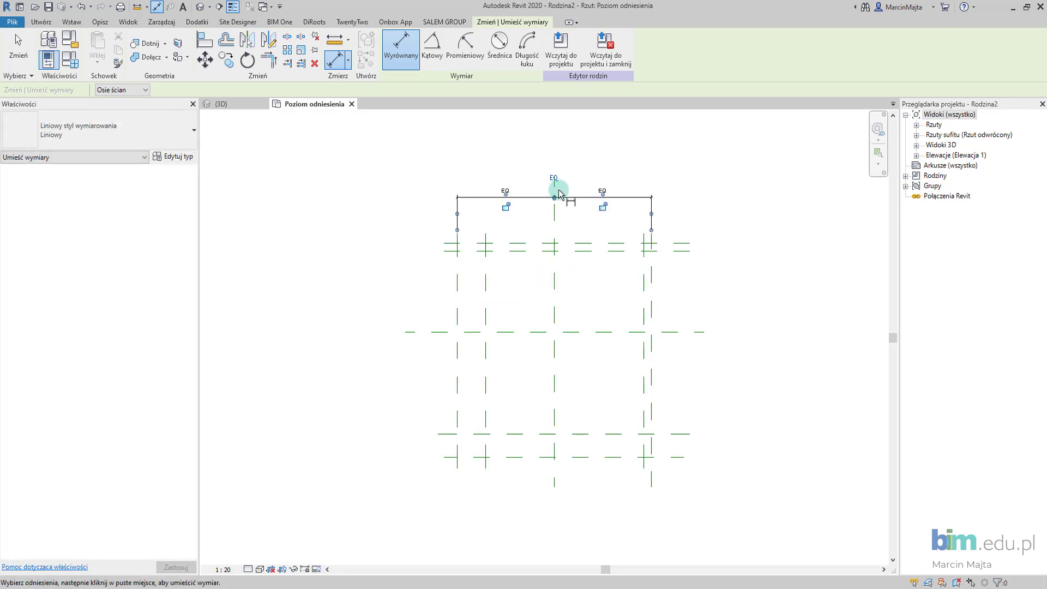
- Add a 2600 overall width dimension, plus 382 and 100 side-plane offsets
left_click(461, 287)
left_click(652, 291)
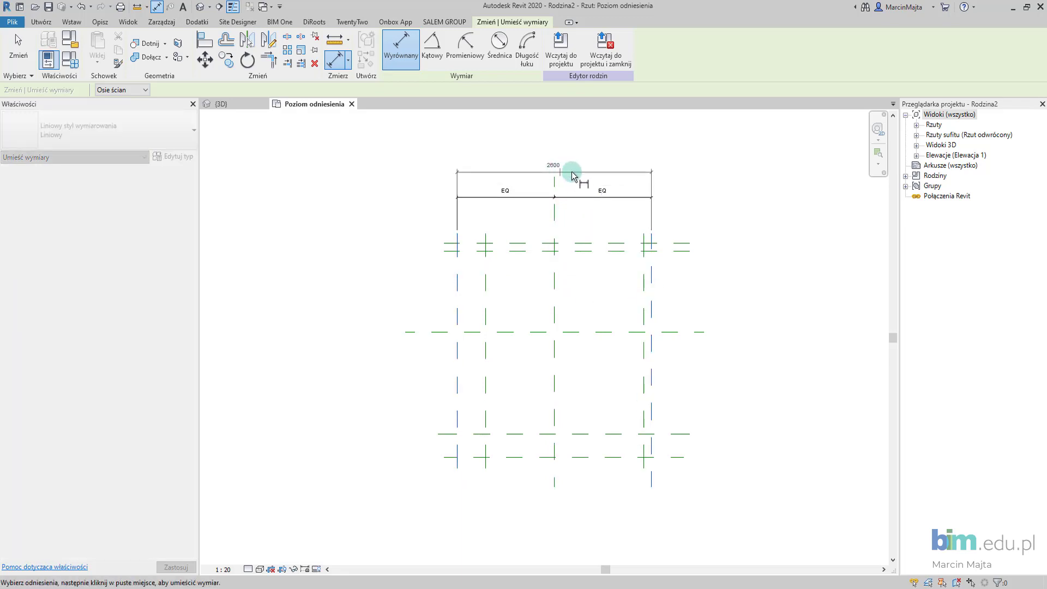
left_click(578, 173)
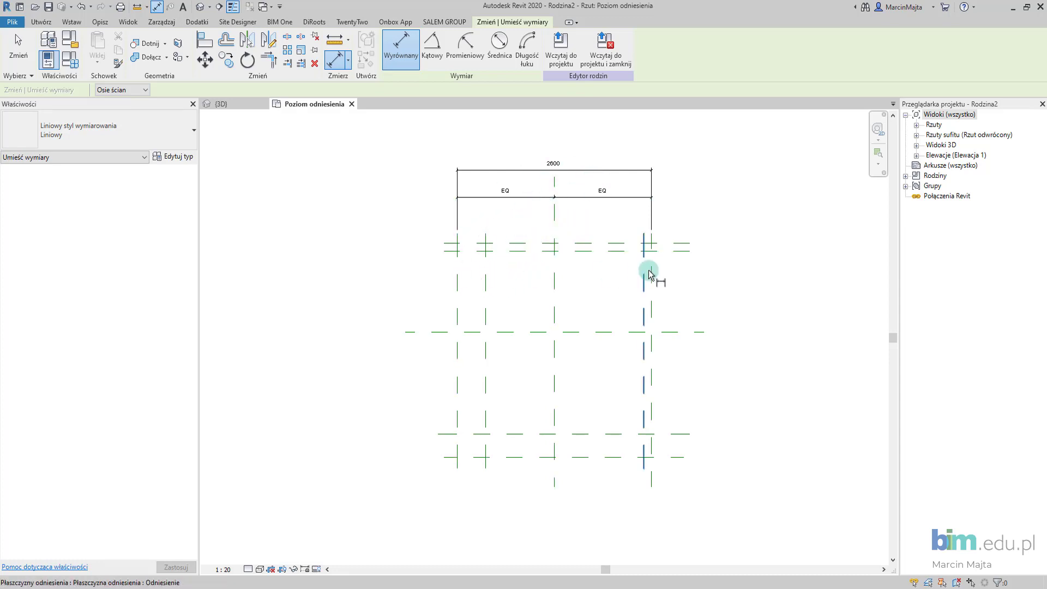
left_click(457, 281)
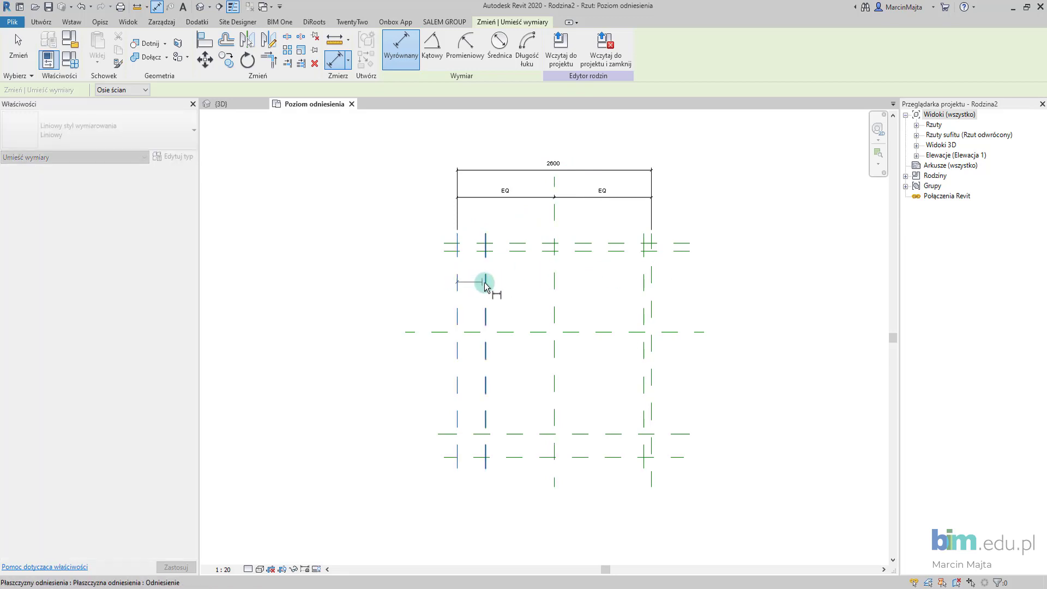
left_click(473, 278)
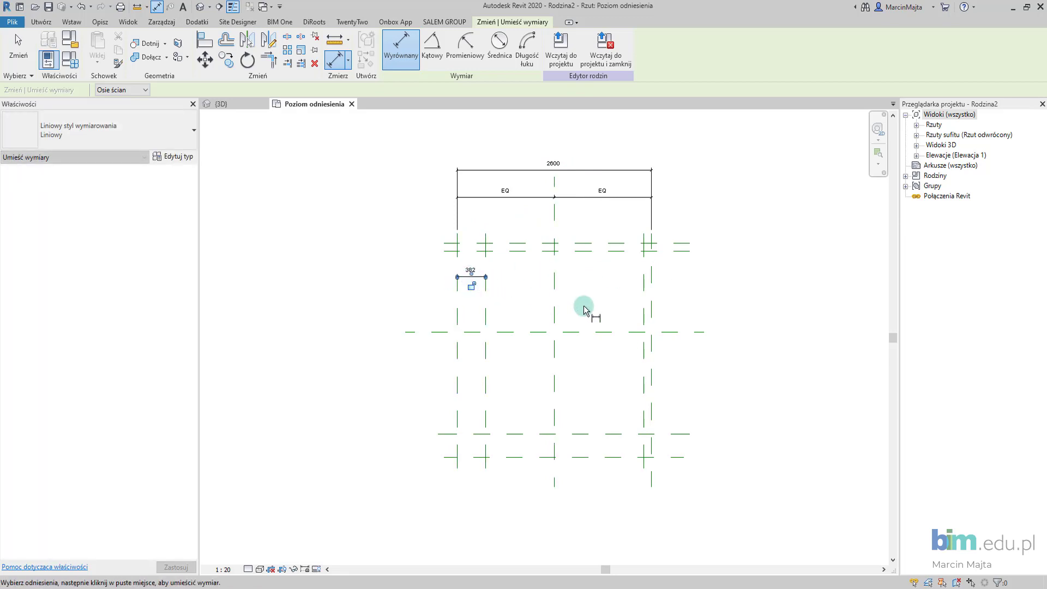
left_click(644, 283)
left_click(611, 284)
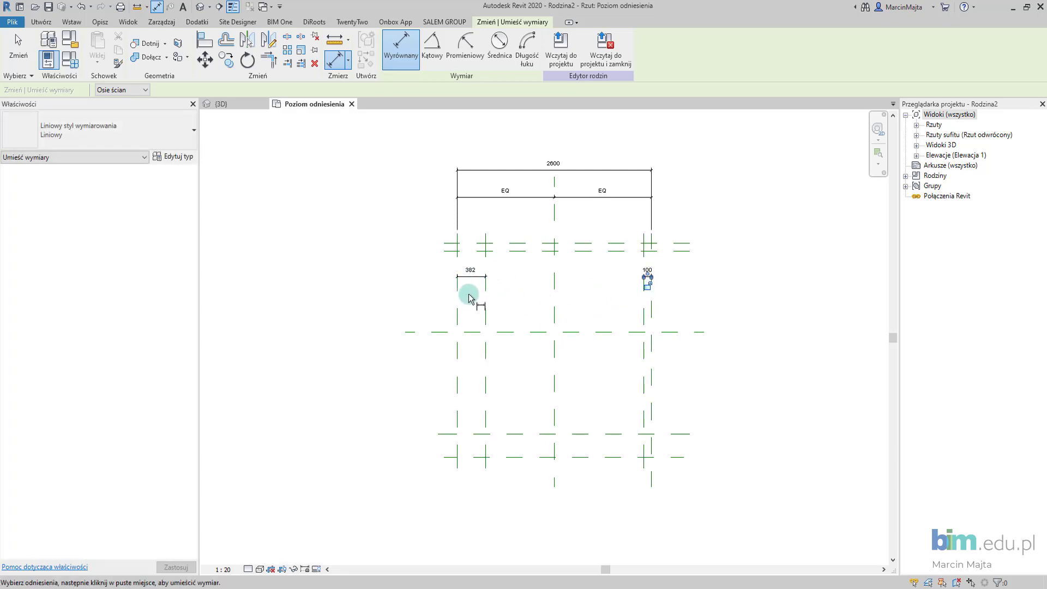
- Dimension top, middle and bottom horizontal planes equally (EQ) with a 3223 overall depth
middle_click_drag(547, 310, 550, 290)
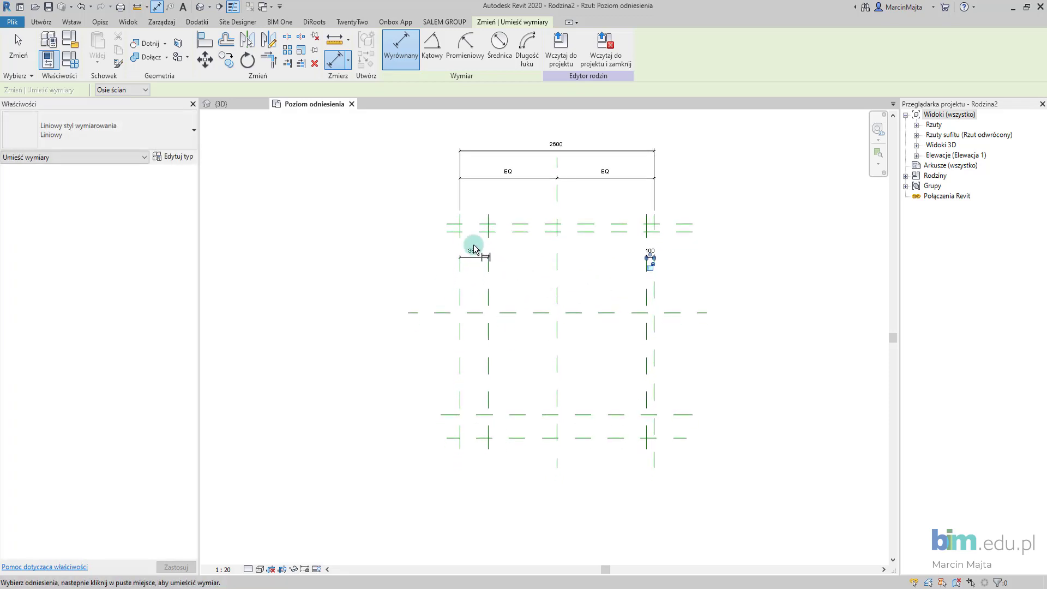
left_click(451, 224)
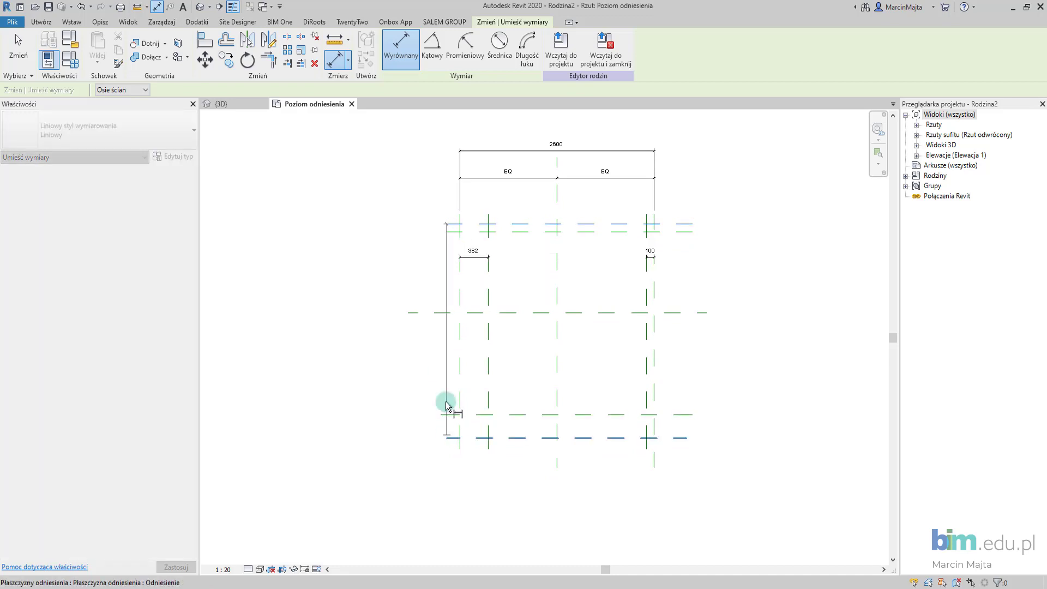
left_click(439, 312)
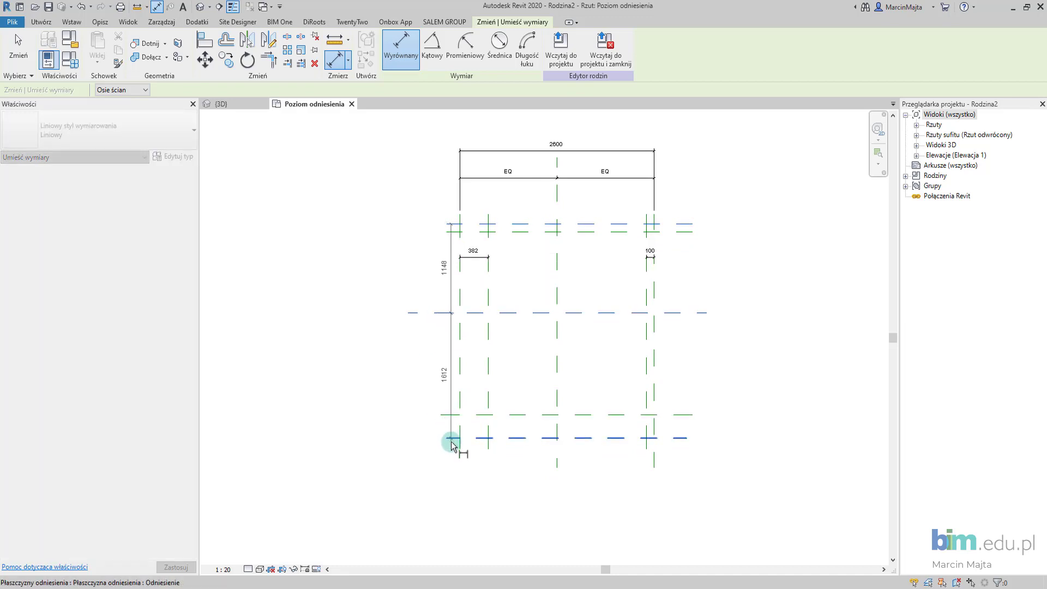
left_click(451, 438)
left_click(376, 392)
left_click(393, 312)
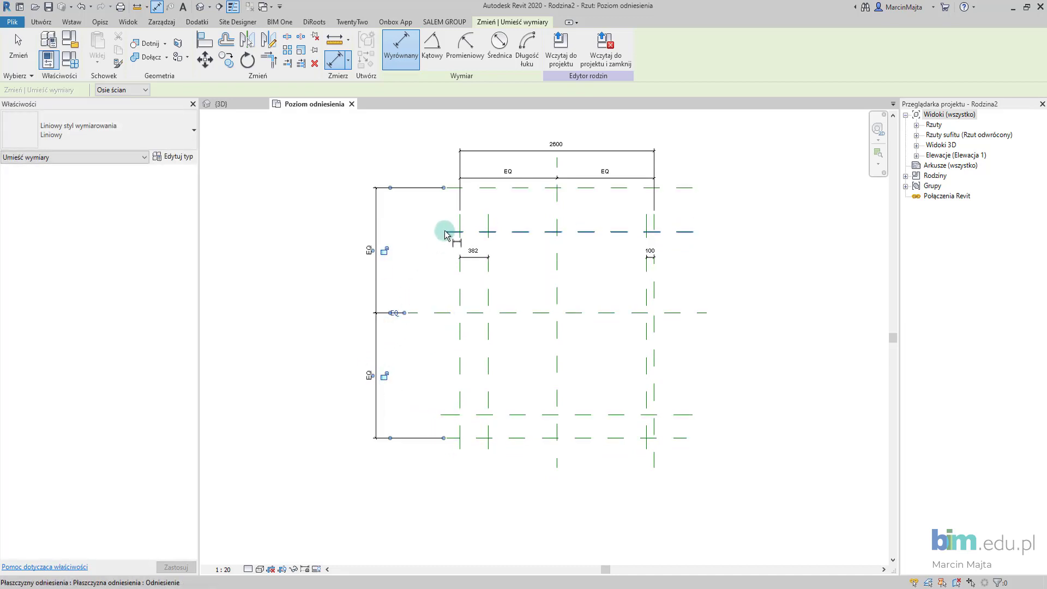
left_click(455, 187)
left_click(463, 438)
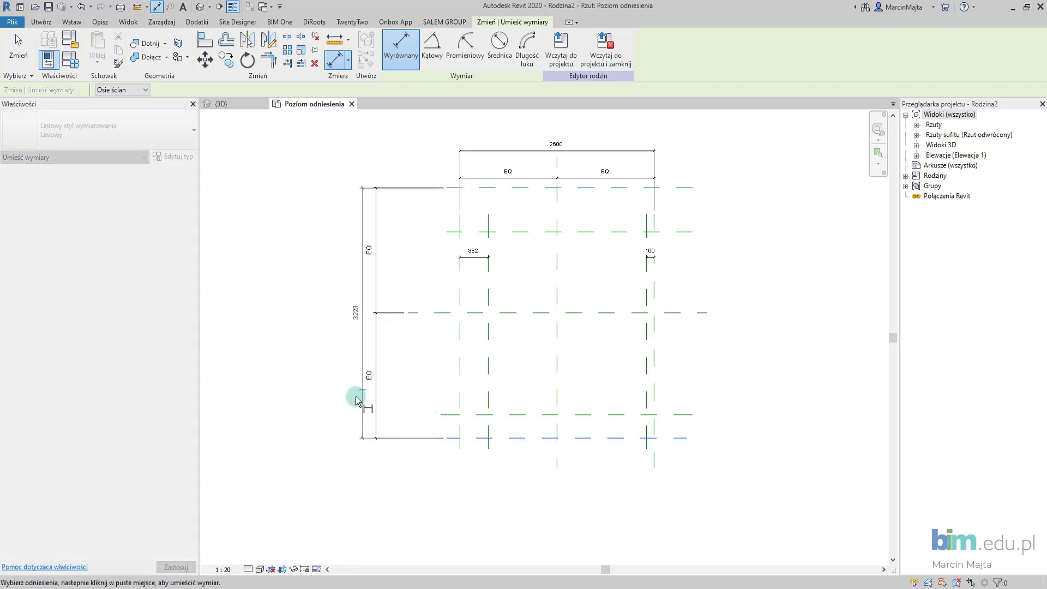
left_click(351, 401)
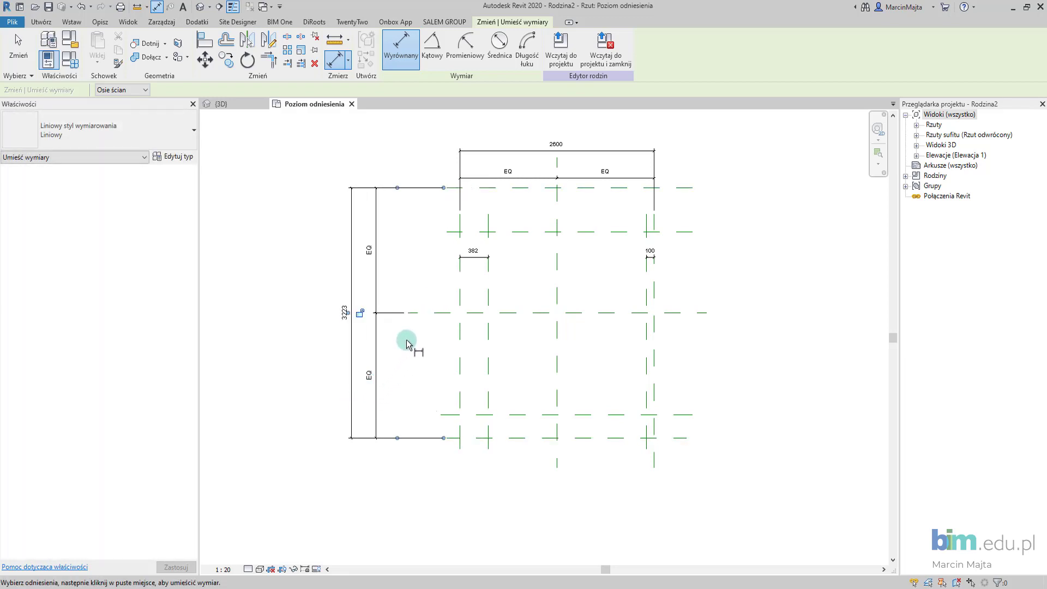
- Add 298 and 563 offset dimensions between the paired horizontal planes
middle_click_drag(406, 342, 400, 332)
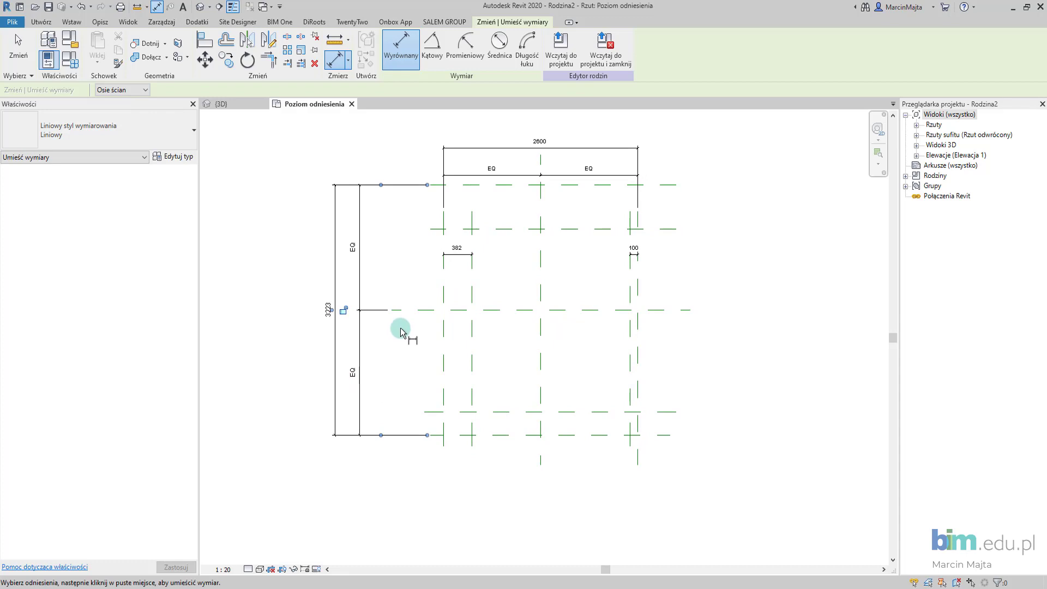
left_click(497, 413)
left_click(494, 435)
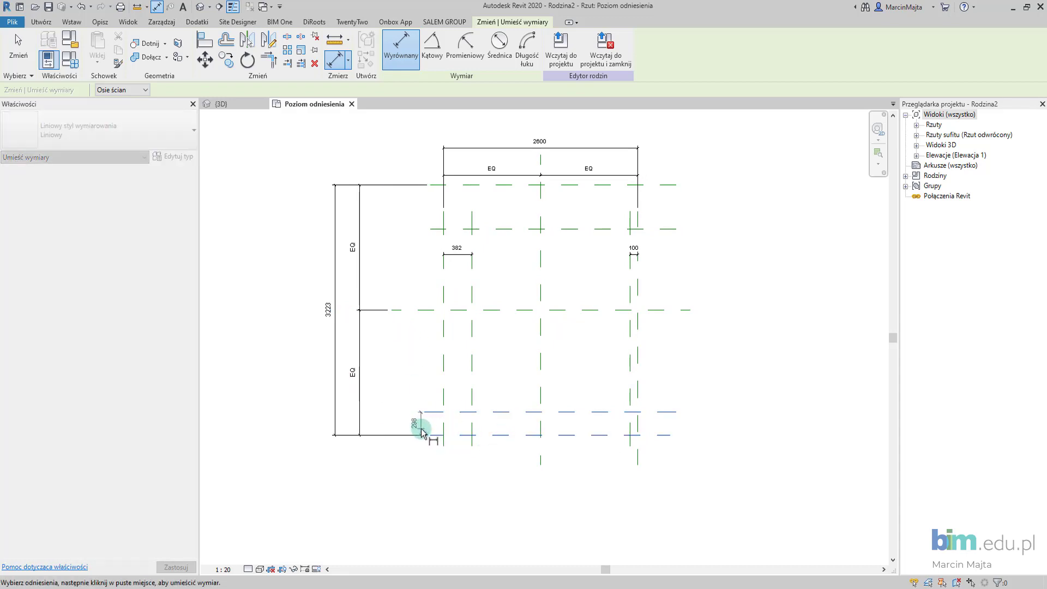
left_click(421, 424)
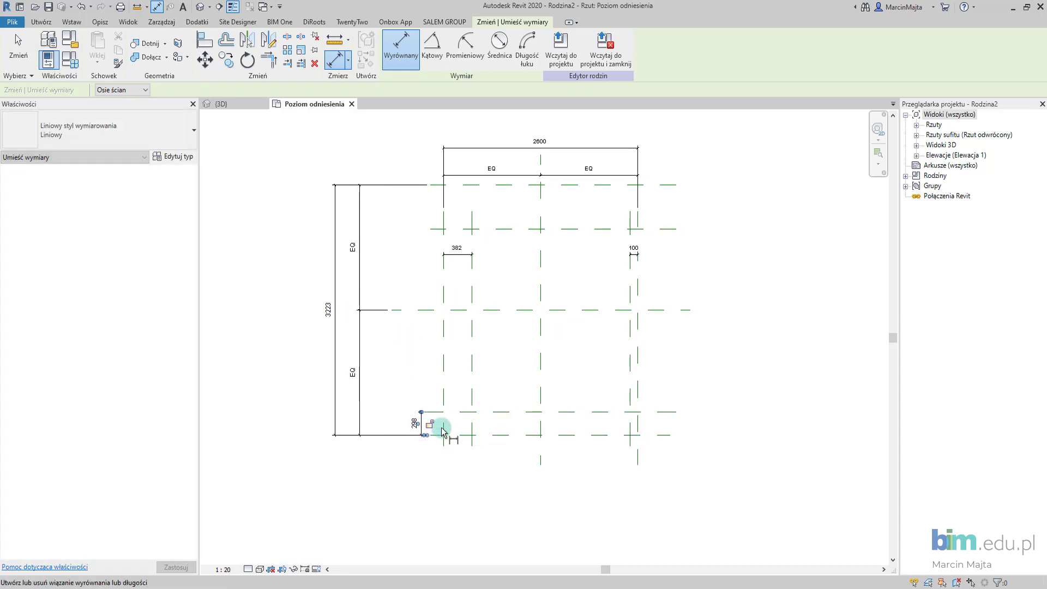
left_click(494, 229)
left_click(494, 185)
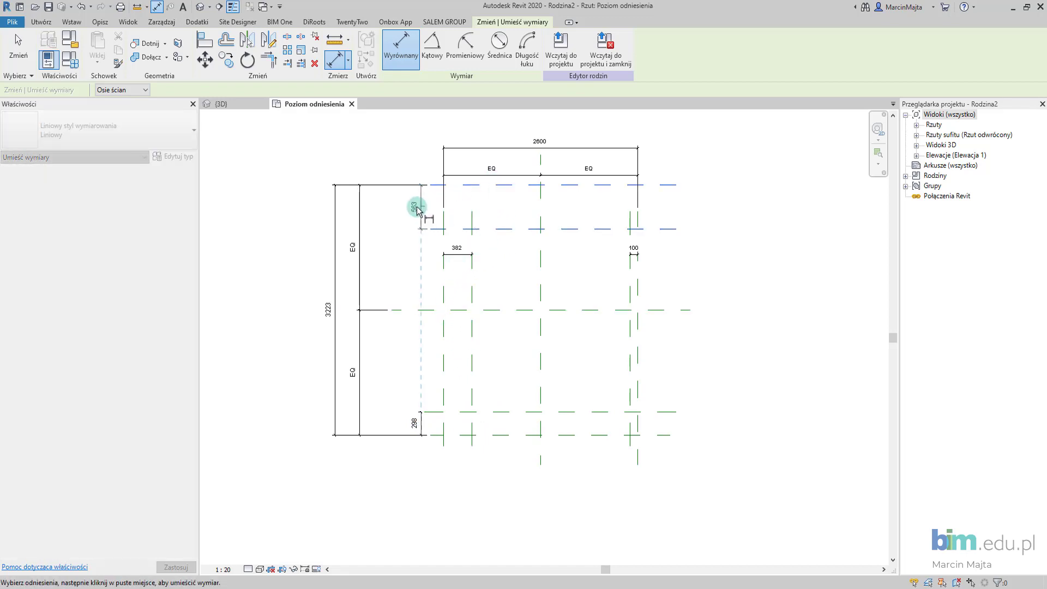
left_click(410, 211)
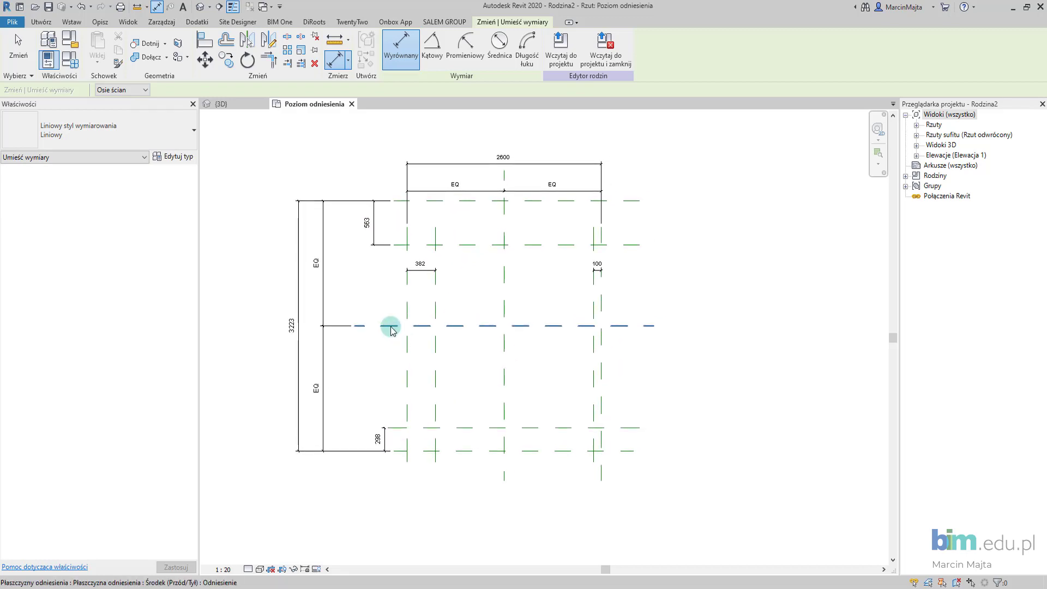
key("Escape")
key("Escape")
left_click(323, 315)
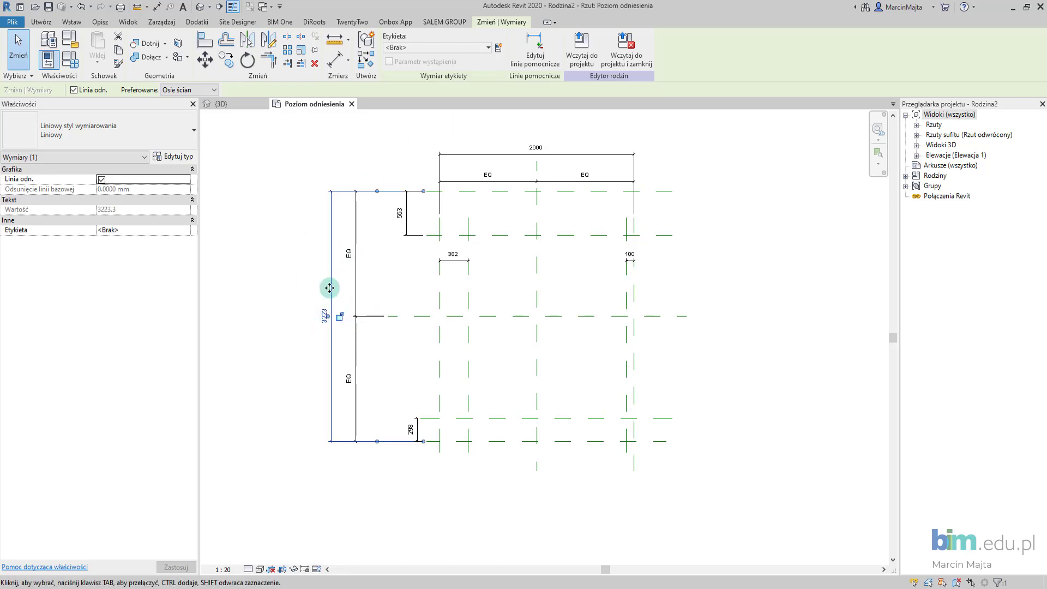
- Label the 3223 depth dimension with new parameter Głębokość Szafki and set it to 550
left_click(497, 50)
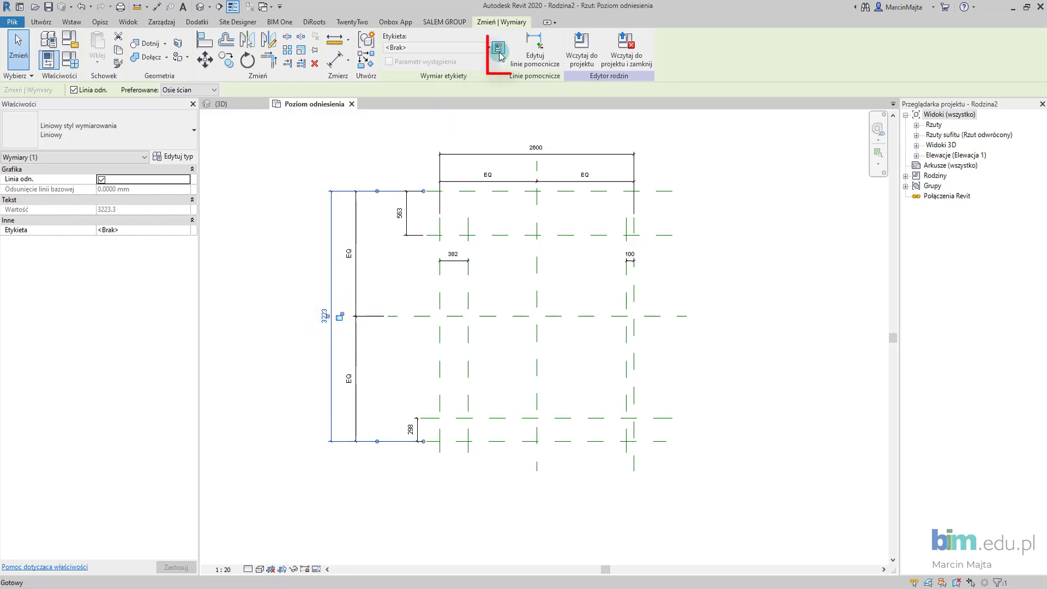
type("Głębokość Szafki")
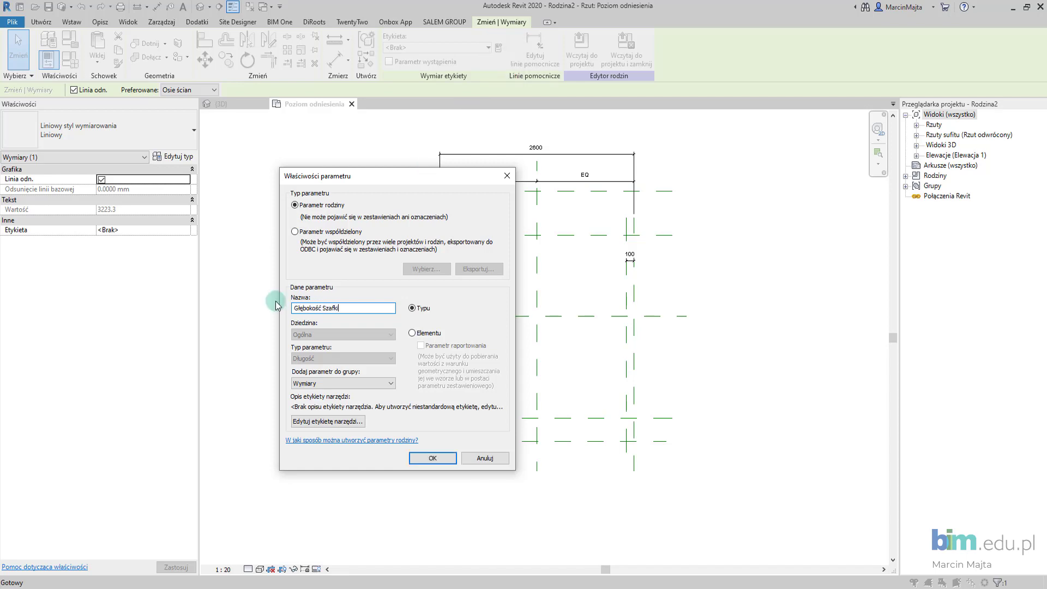
left_click(432, 458)
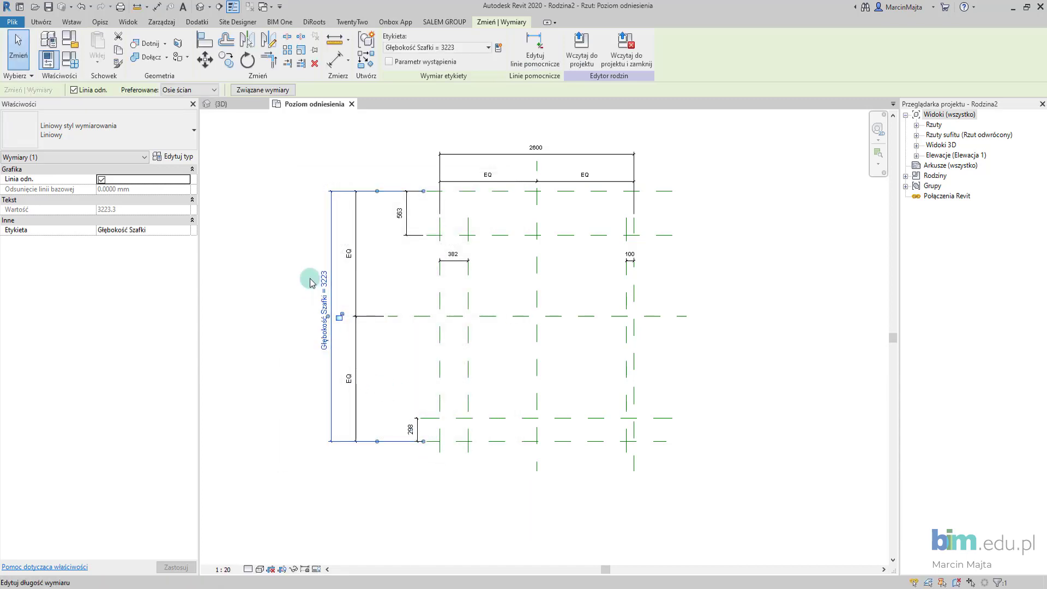
left_click(326, 282)
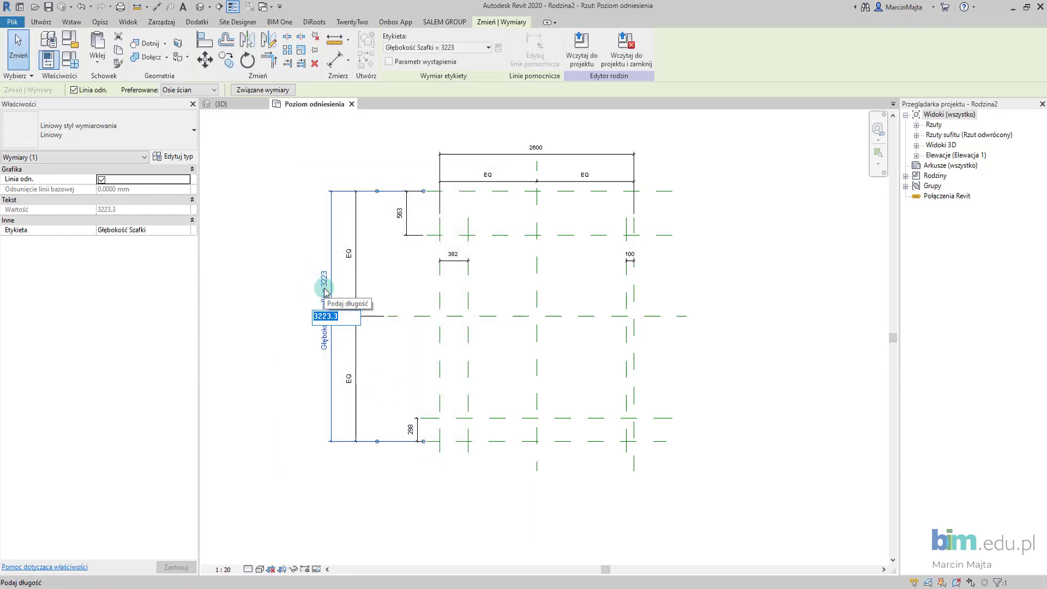
type("550")
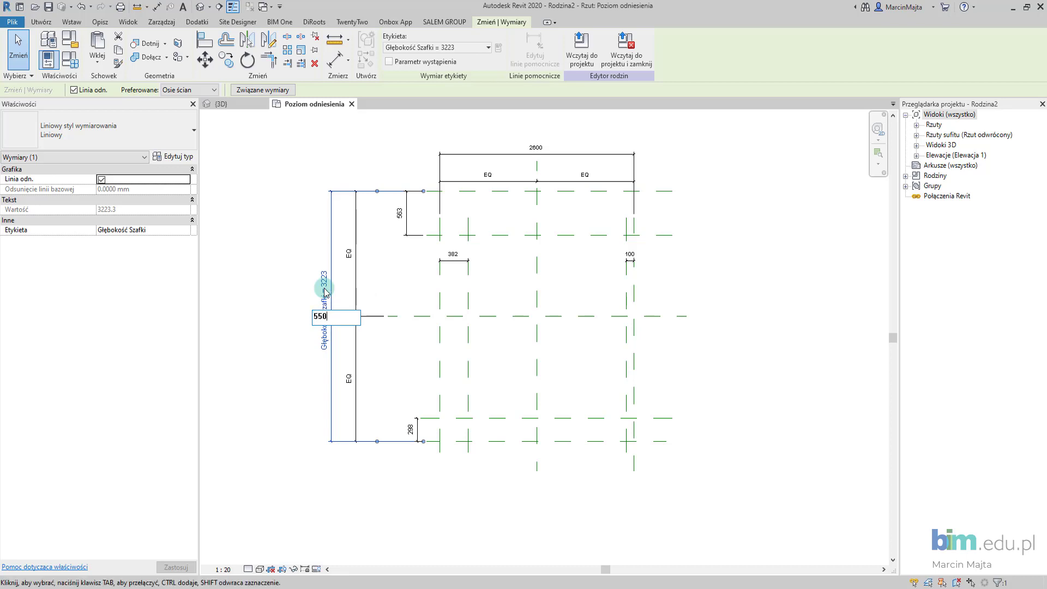
key("Return")
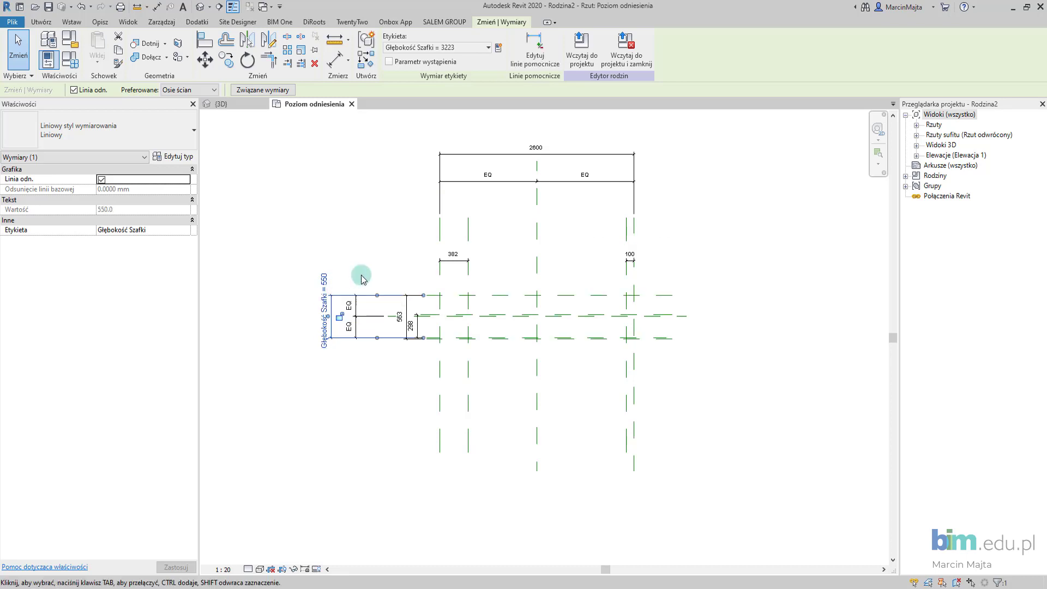
scroll(458, 323, "up", 3)
scroll(471, 310, "down", 2)
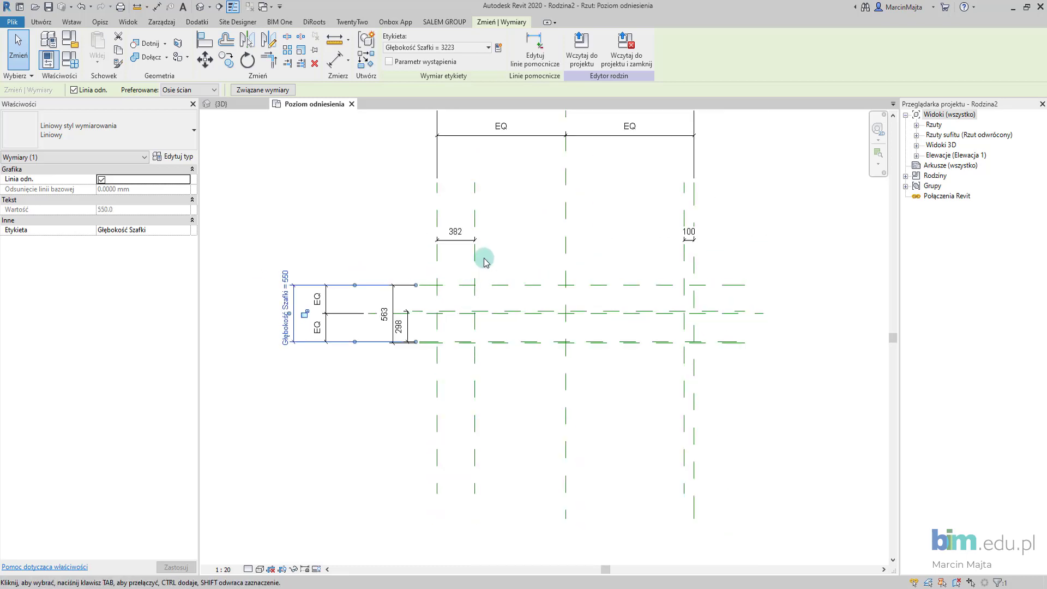
scroll(327, 296, "down", 1)
middle_click_drag(442, 155, 417, 240)
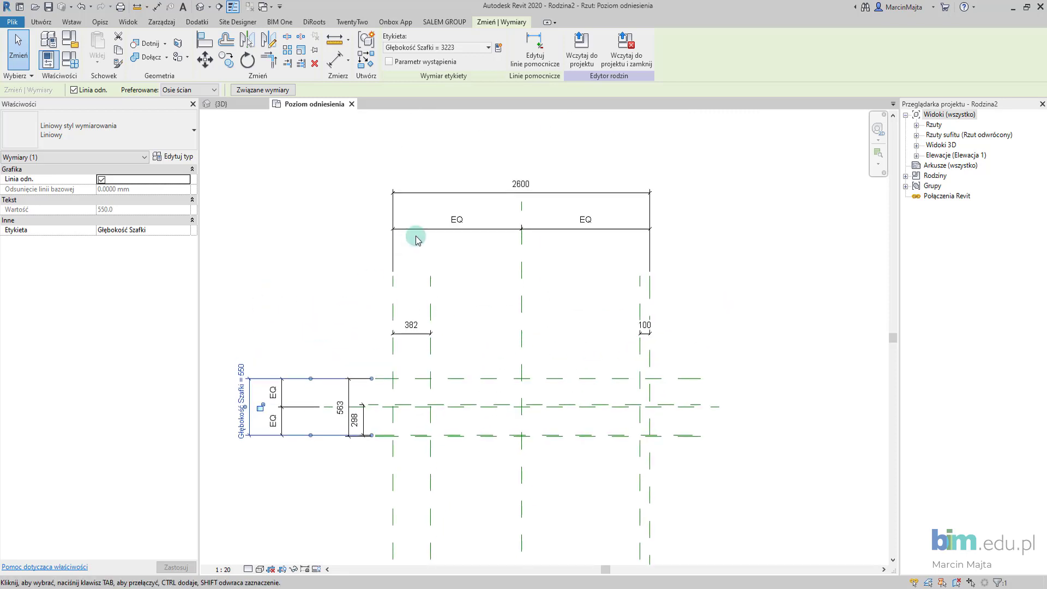
- Label the 2600 width dimension with new parameter Szerokość szafki and change it to 800
left_click(456, 197)
left_click(497, 49)
type("Szerokość szafki")
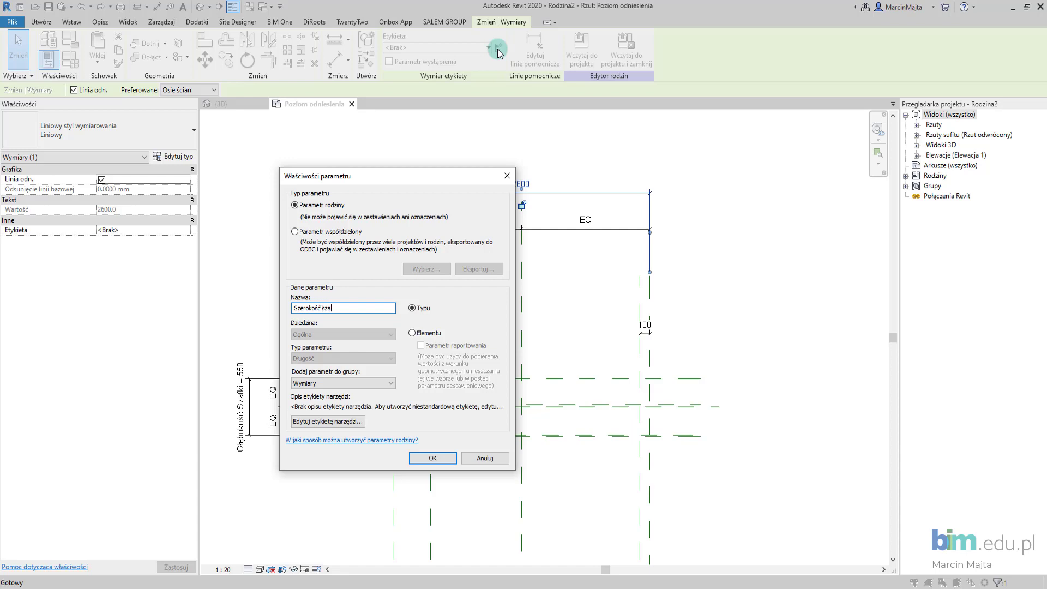
left_click(432, 458)
left_click(521, 184)
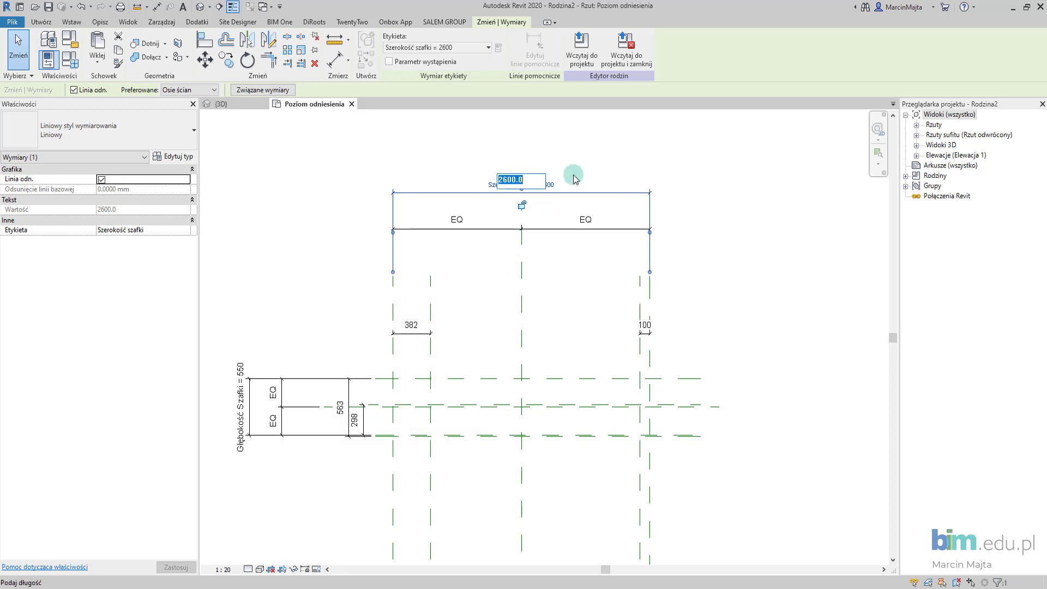
type("800")
key("Return")
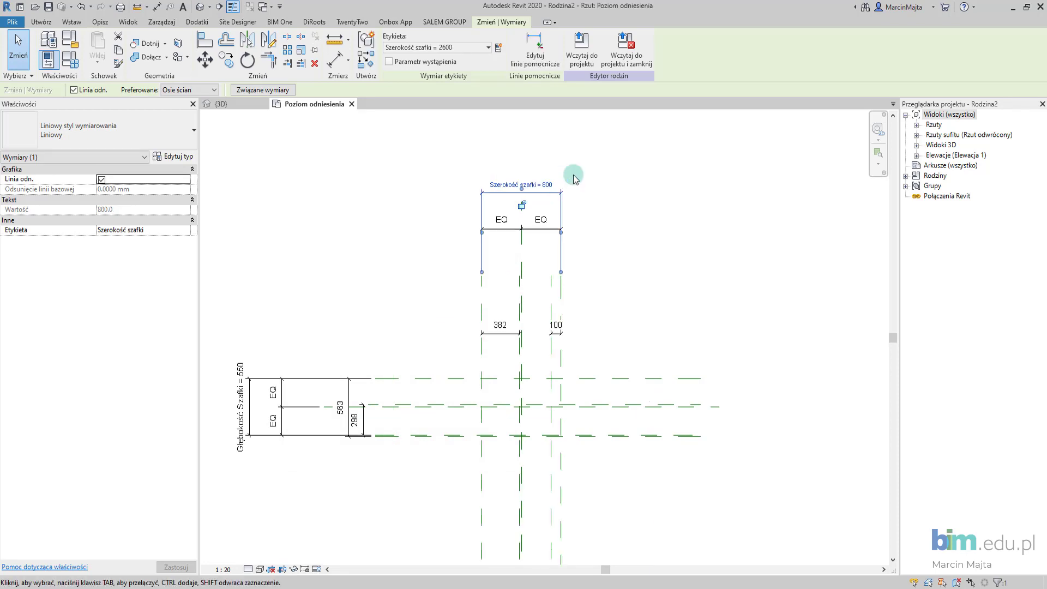
middle_click_drag(425, 388, 448, 362)
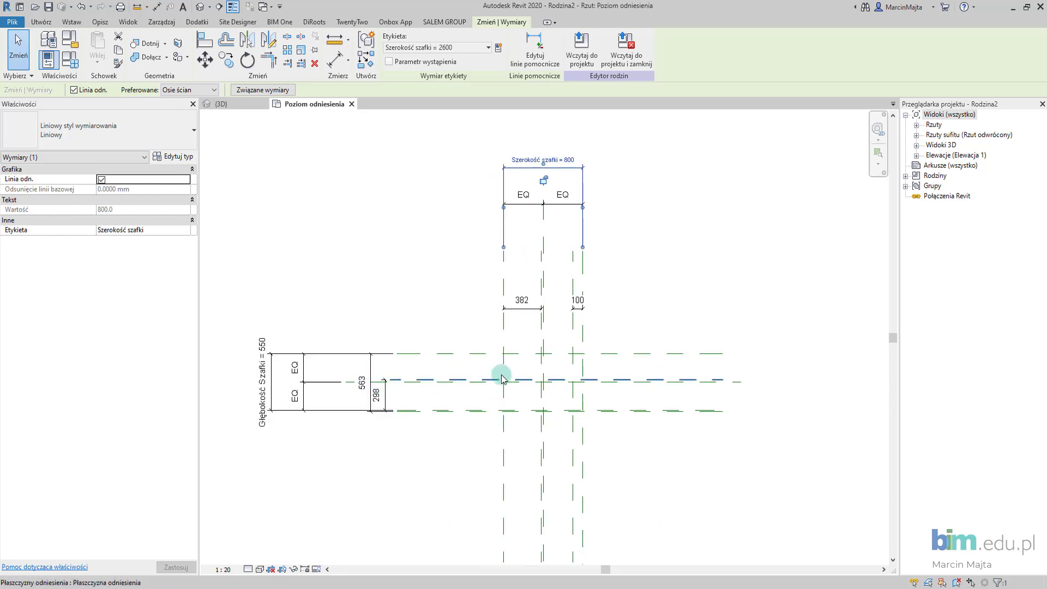
- Label the 382 side dimension with a new Grubość blatu BOK parameter
scroll(513, 335, "up", 2)
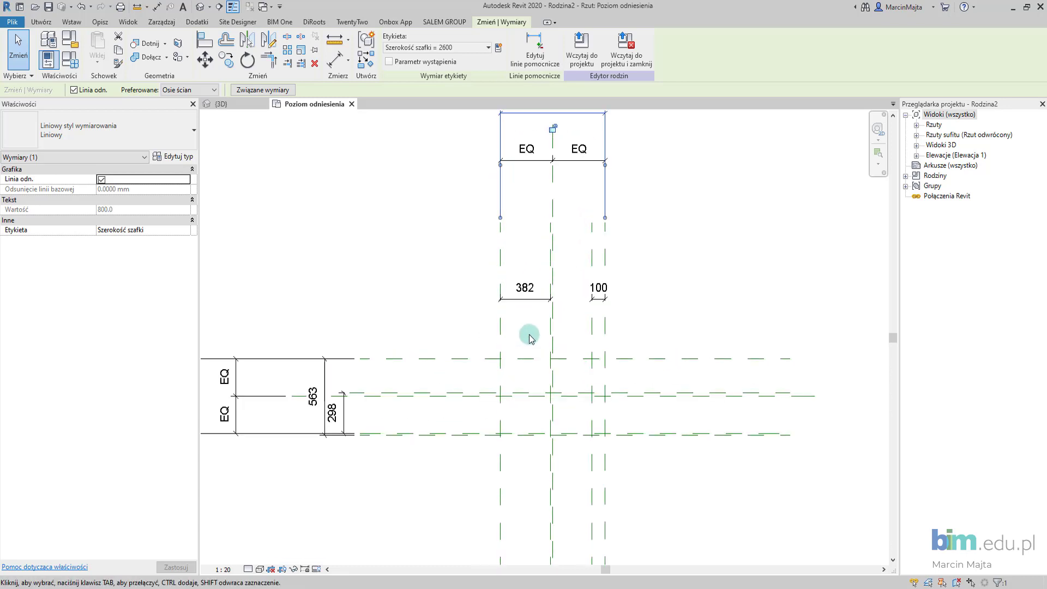
left_click(532, 299)
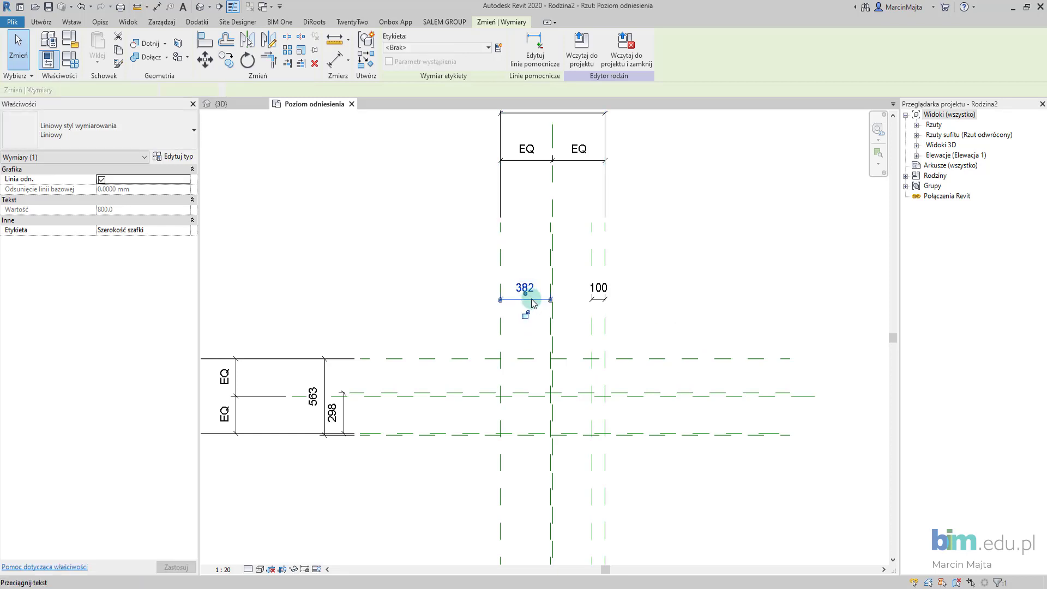
left_click(497, 49)
type("Grubość blatu BOK")
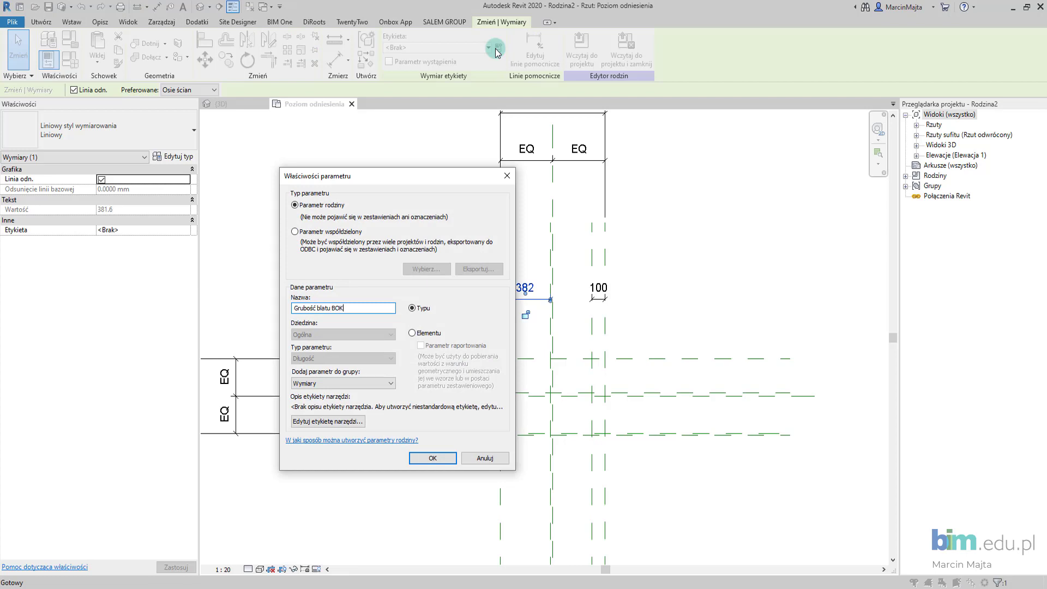
left_click(436, 458)
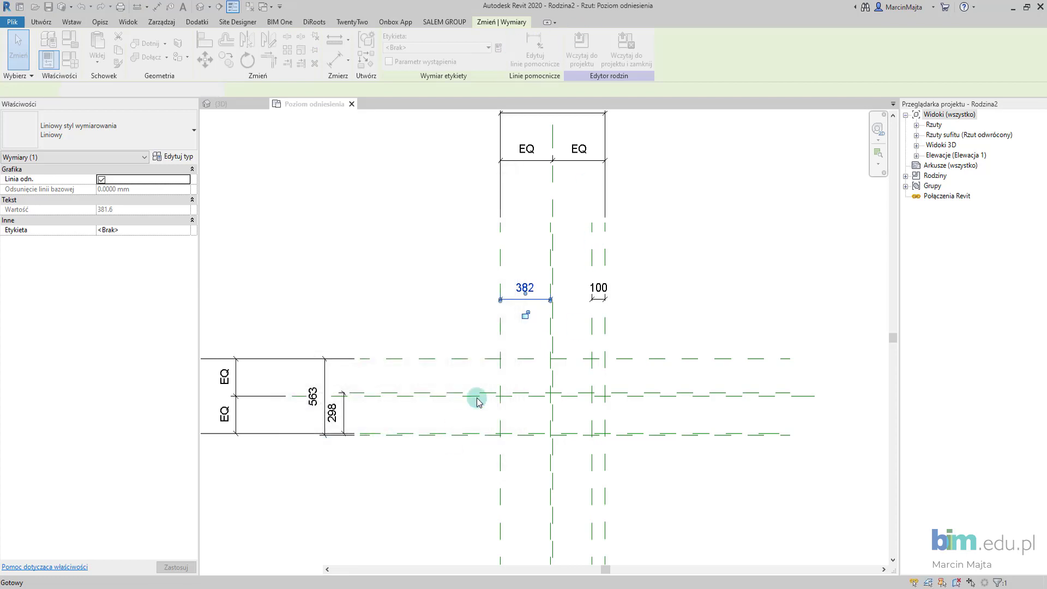
- Assign Grubość blatu BOK to the 100 dimension as well and set it to 25
scroll(609, 315, "up", 2)
left_click(609, 315)
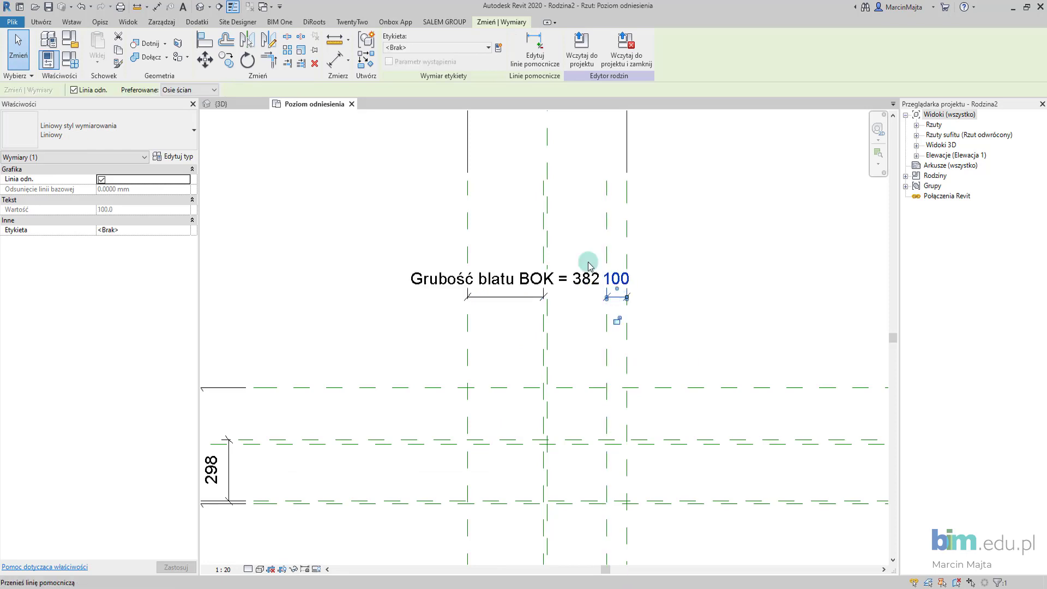
left_click(487, 48)
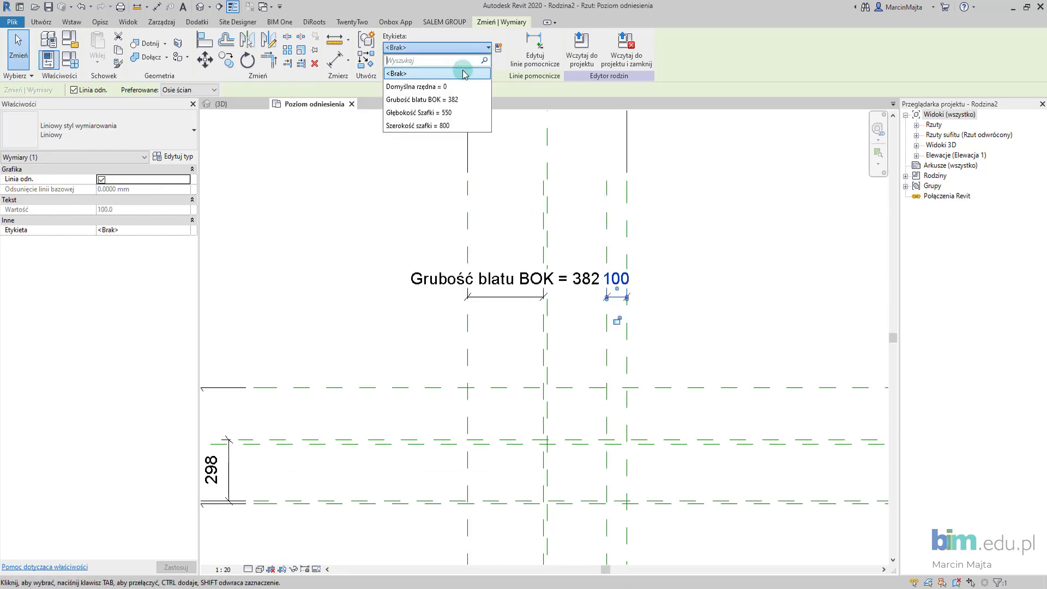
left_click(457, 99)
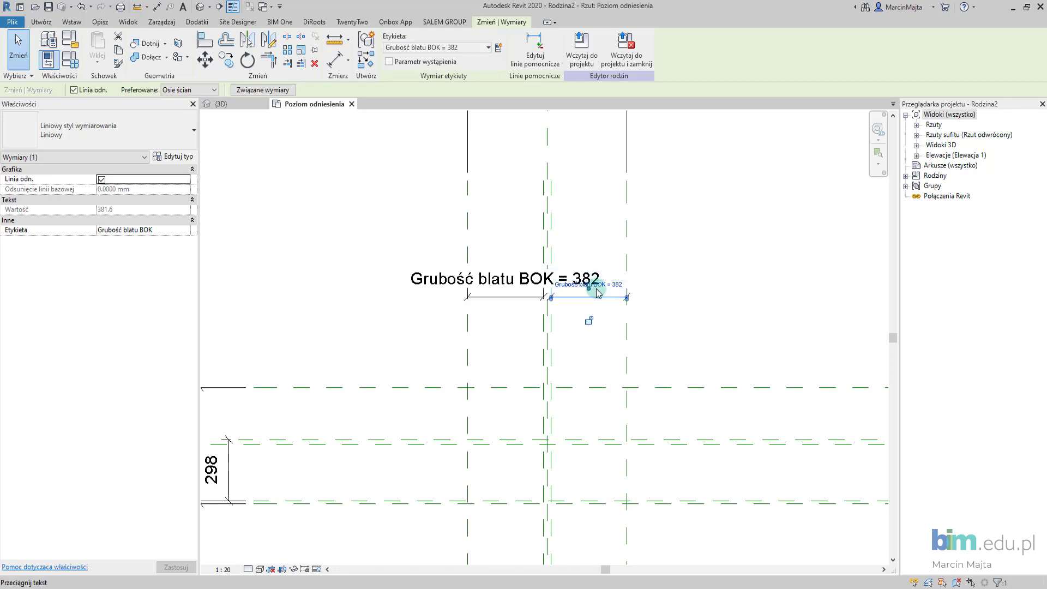
left_click(616, 282)
type("25")
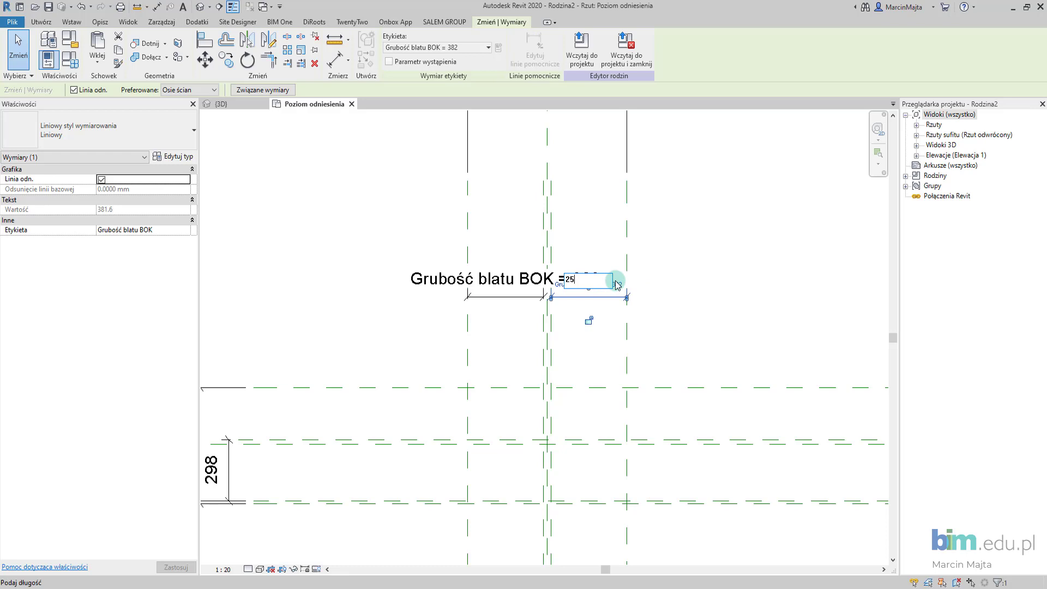
key("Return")
scroll(598, 315, "down", 2)
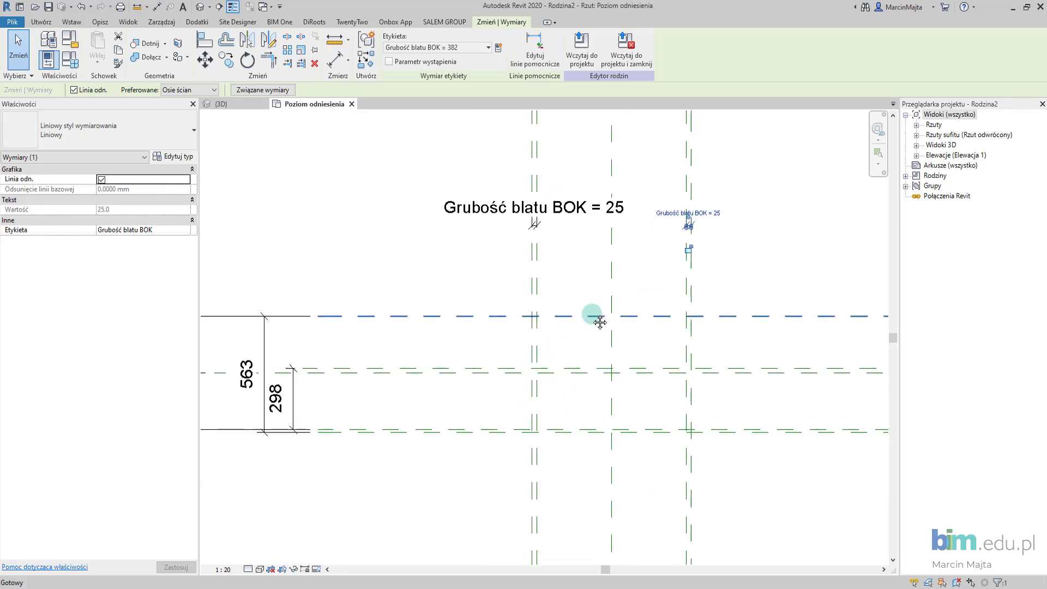
scroll(584, 318, "down", 1)
scroll(511, 331, "down", 1)
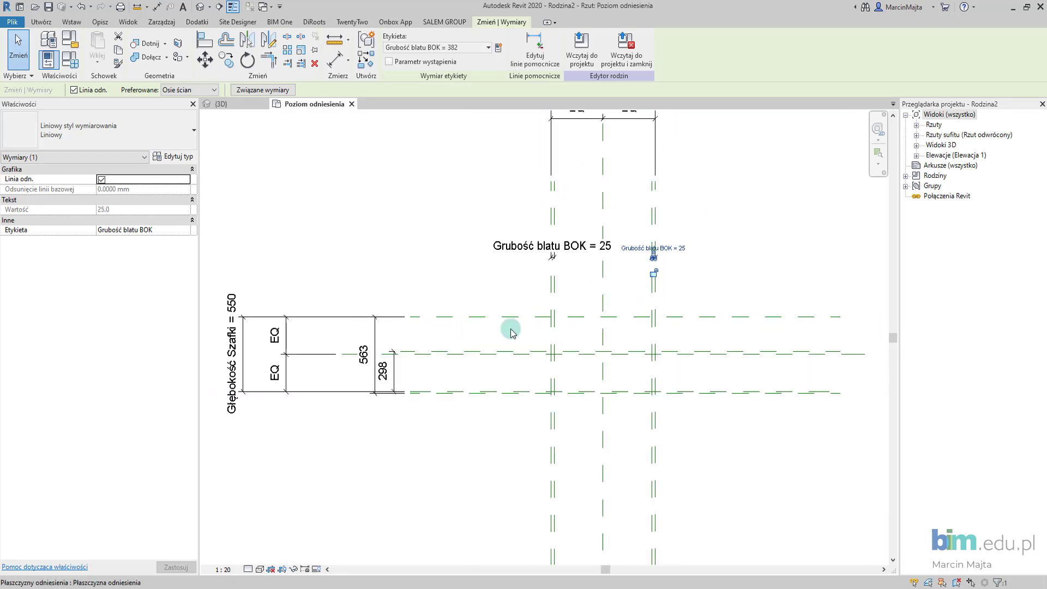
- Label the 298 dimension with new parameter Głębokość wcięcia and set it to 100
middle_click_drag(425, 311, 399, 303)
left_click(370, 362)
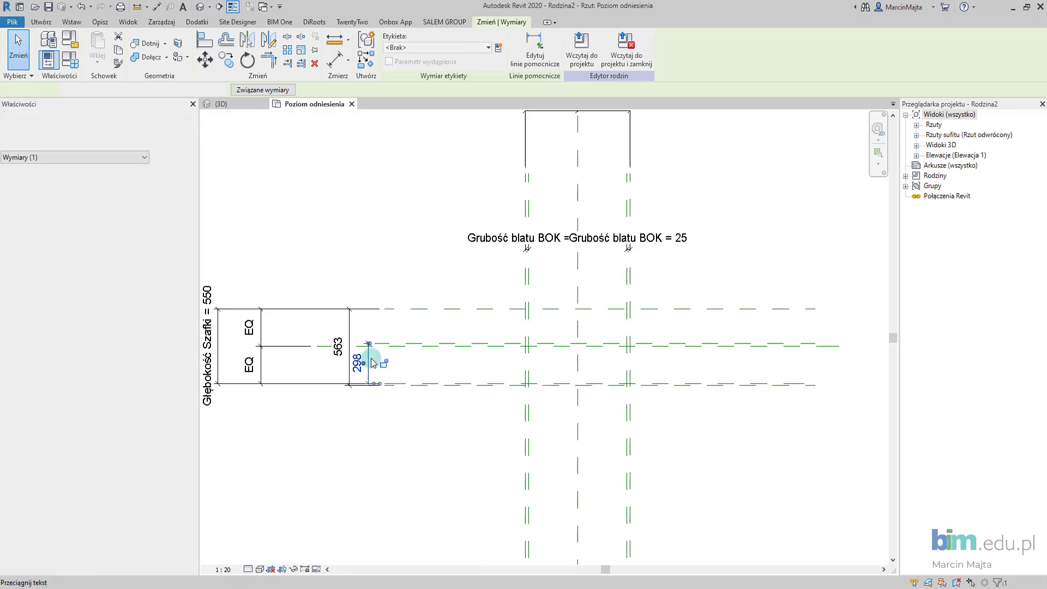
left_click(499, 48)
type("Głębokość wcięcia")
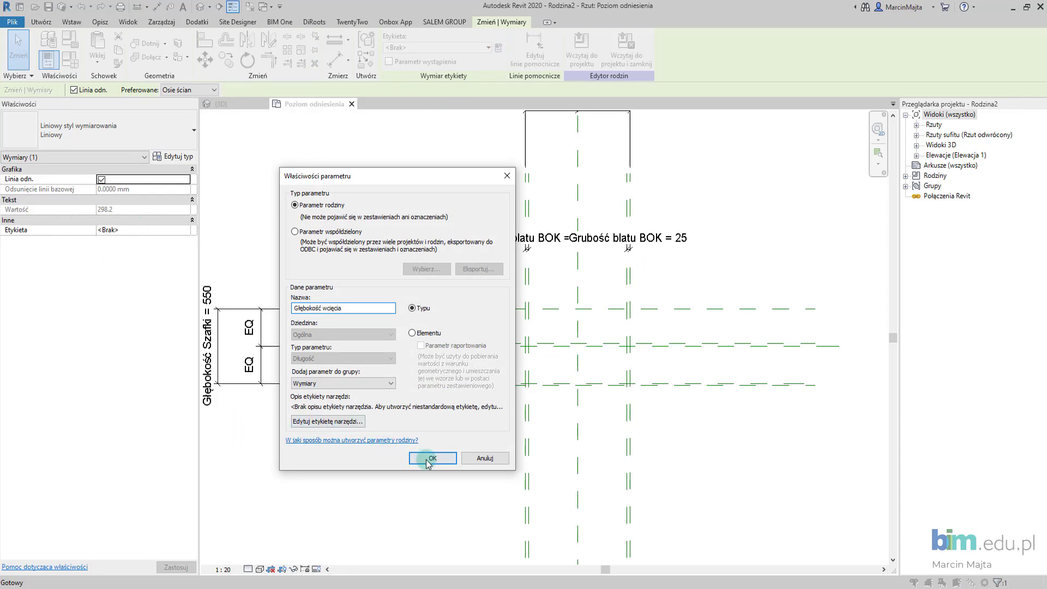
left_click(432, 458)
left_click(367, 330)
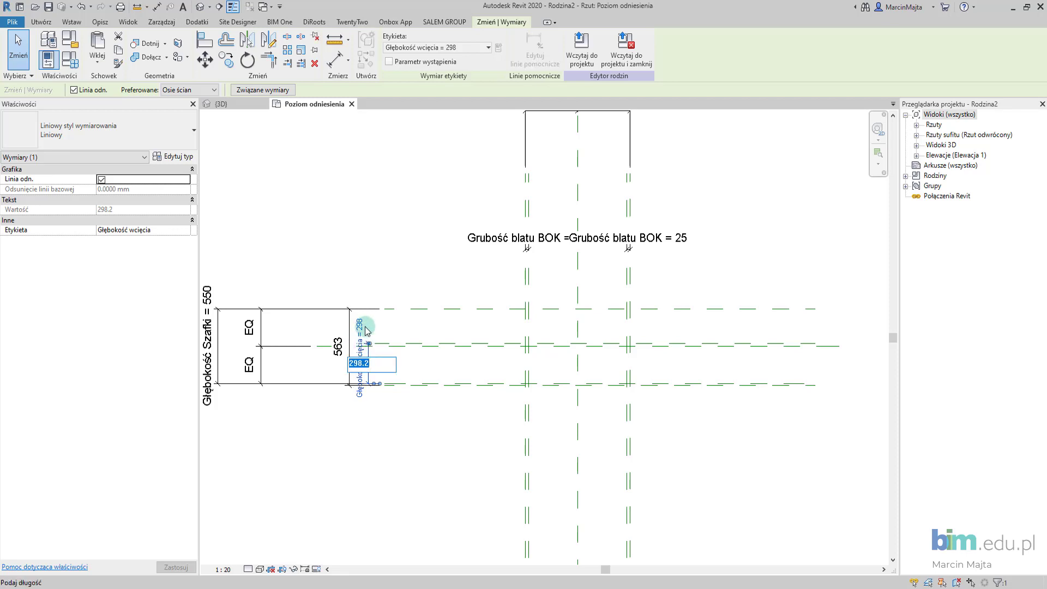
type("100")
key("Return")
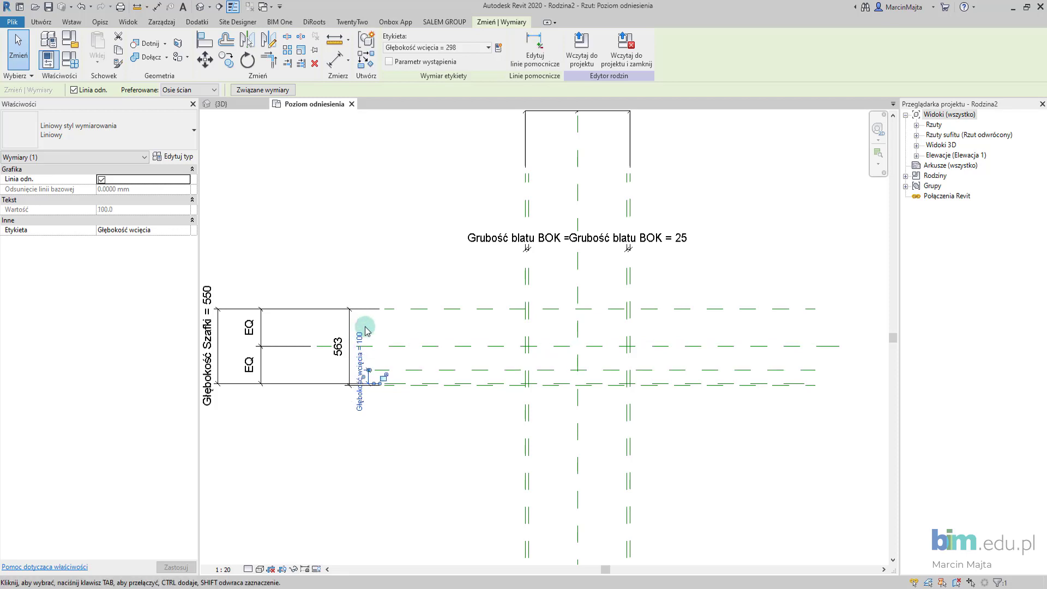
- Zoom and pan the plan to bring the EQ and 550 dimensions into view
scroll(362, 376, "up", 2)
scroll(365, 382, "up", 2)
scroll(374, 387, "up", 1)
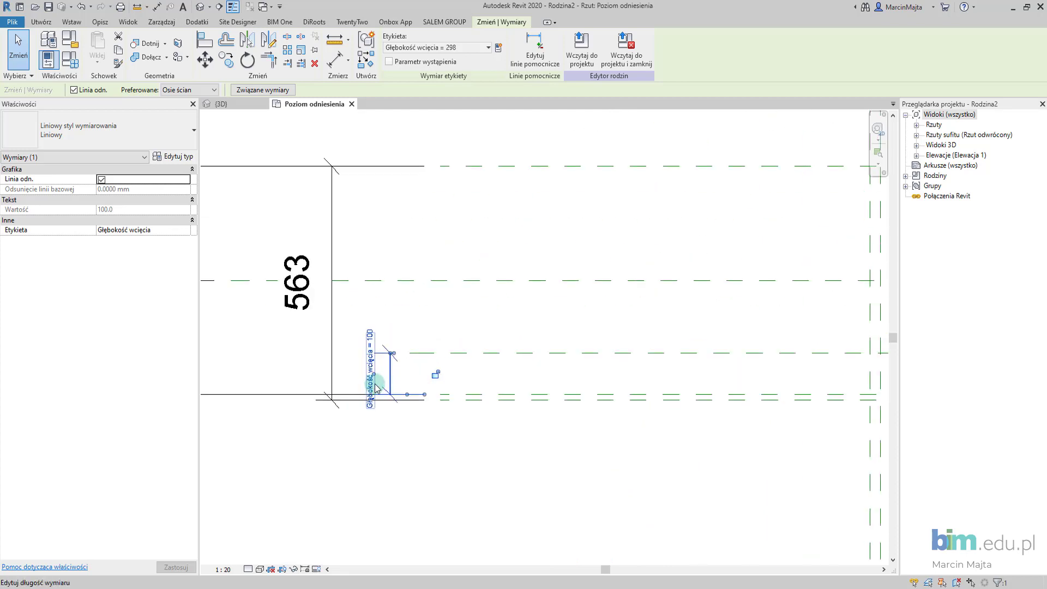
scroll(375, 384, "down", 1)
scroll(371, 376, "down", 1)
scroll(362, 377, "down", 2)
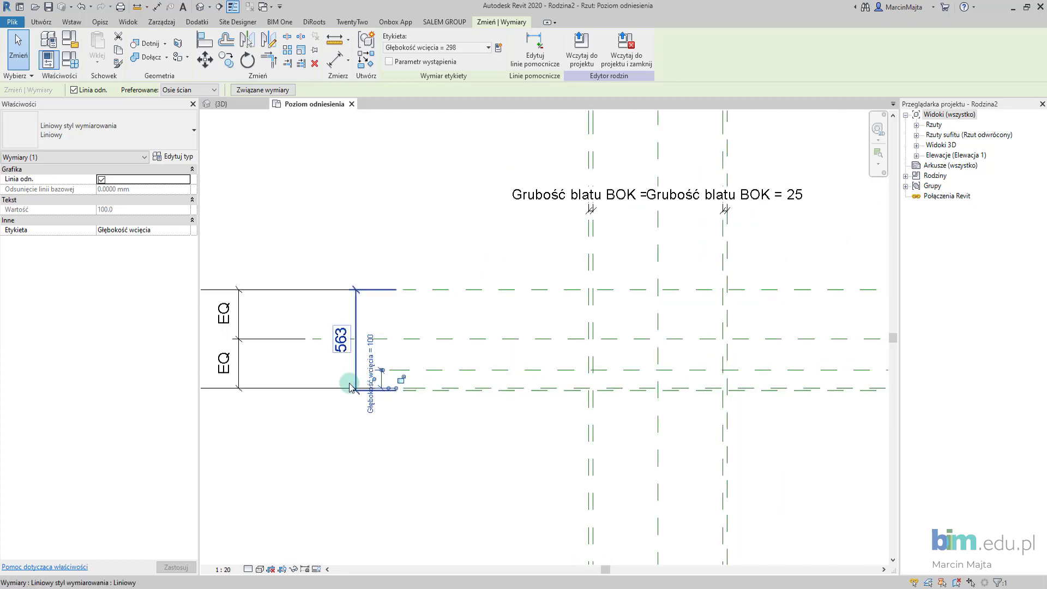
scroll(469, 415, "down", 1)
scroll(412, 402, "up", 1)
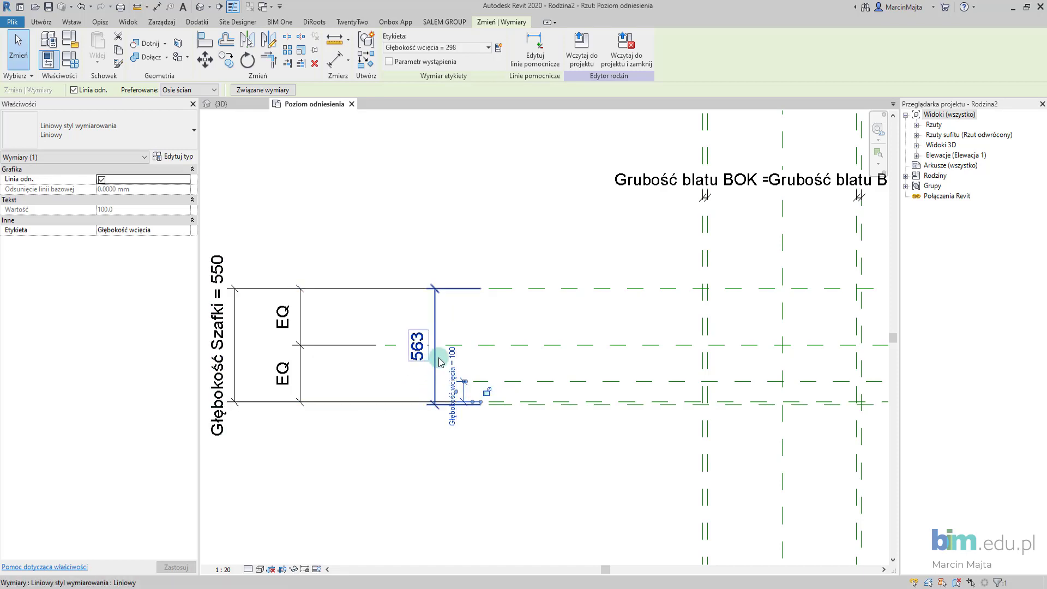
middle_click_drag(438, 361, 591, 424)
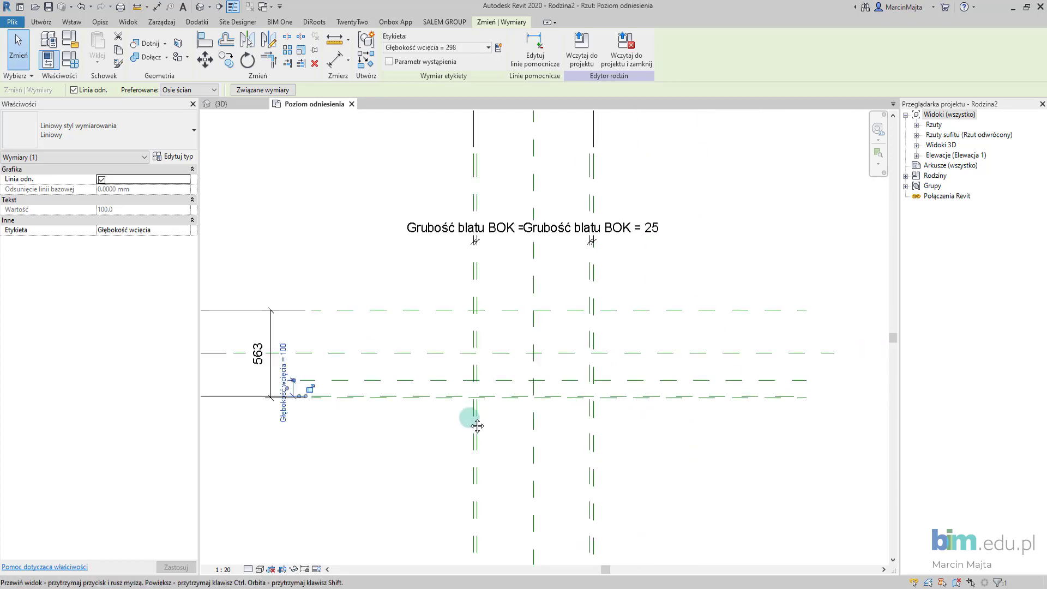
middle_click_drag(382, 404, 578, 406)
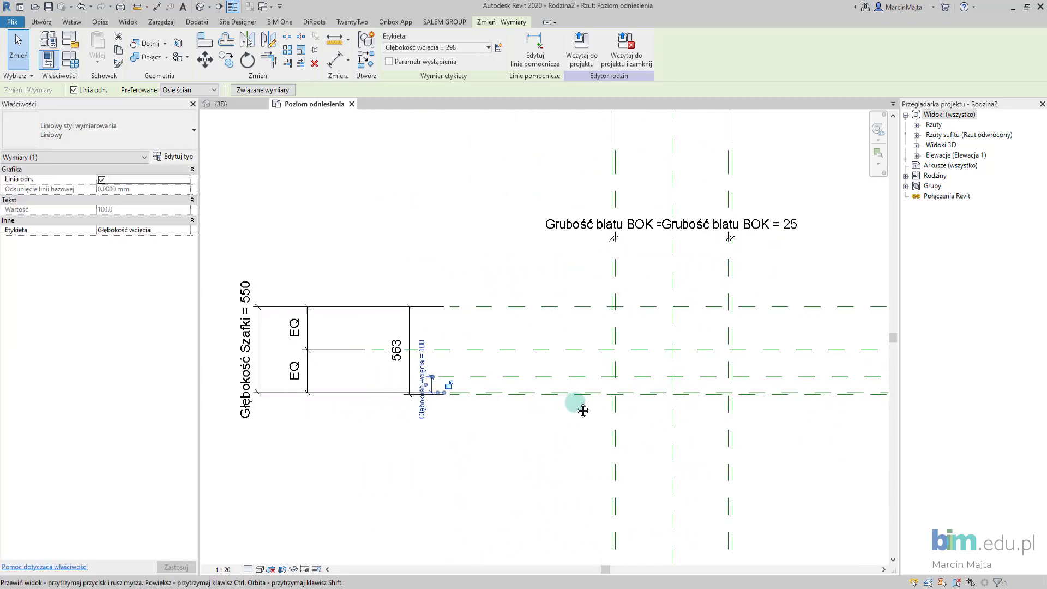
scroll(474, 382, "up", 1)
scroll(436, 382, "up", 2)
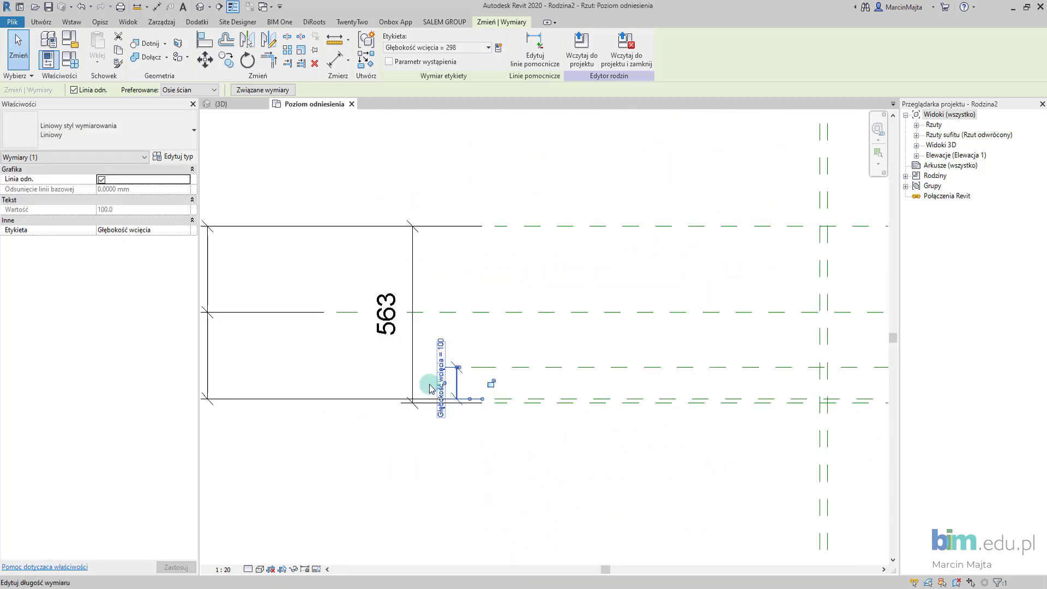
scroll(479, 395, "up", 2)
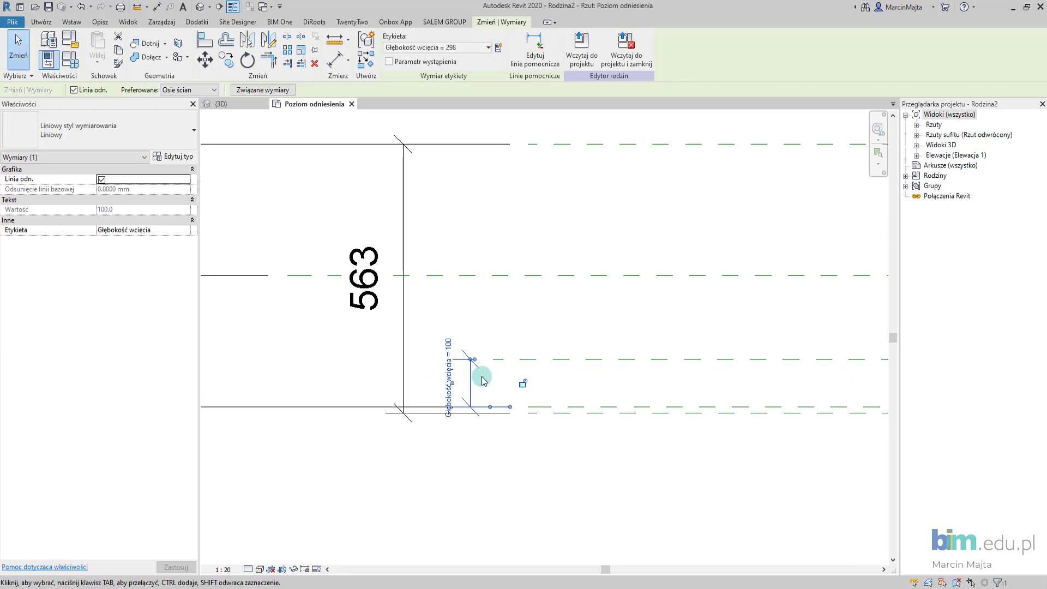
- Delete the 563, EQ and 550 depth dimensions
left_click(481, 382)
scroll(473, 404, "down", 1)
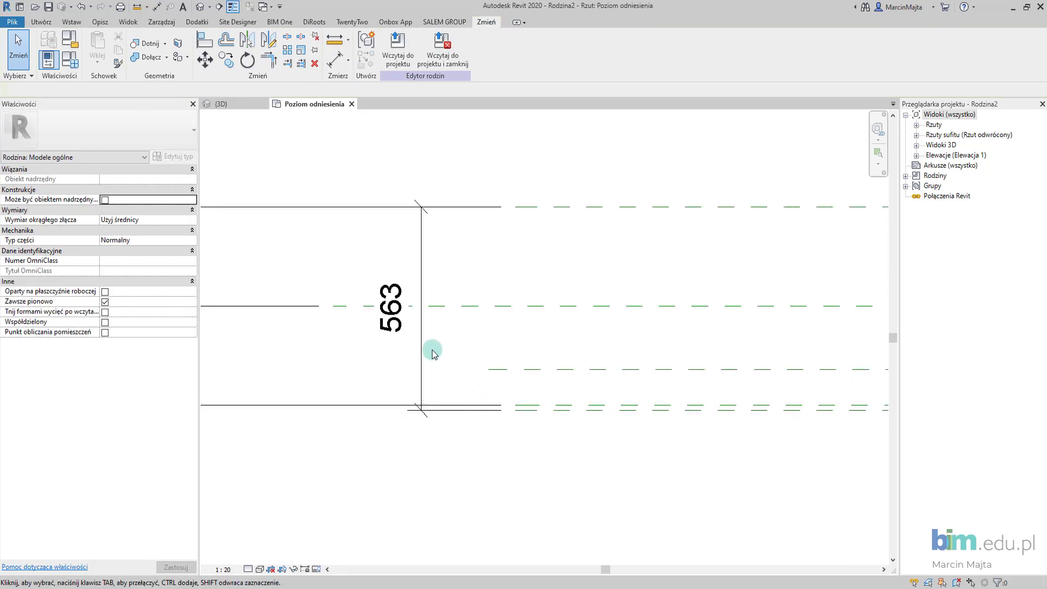
scroll(382, 376, "down", 2)
middle_click_drag(401, 407, 486, 432)
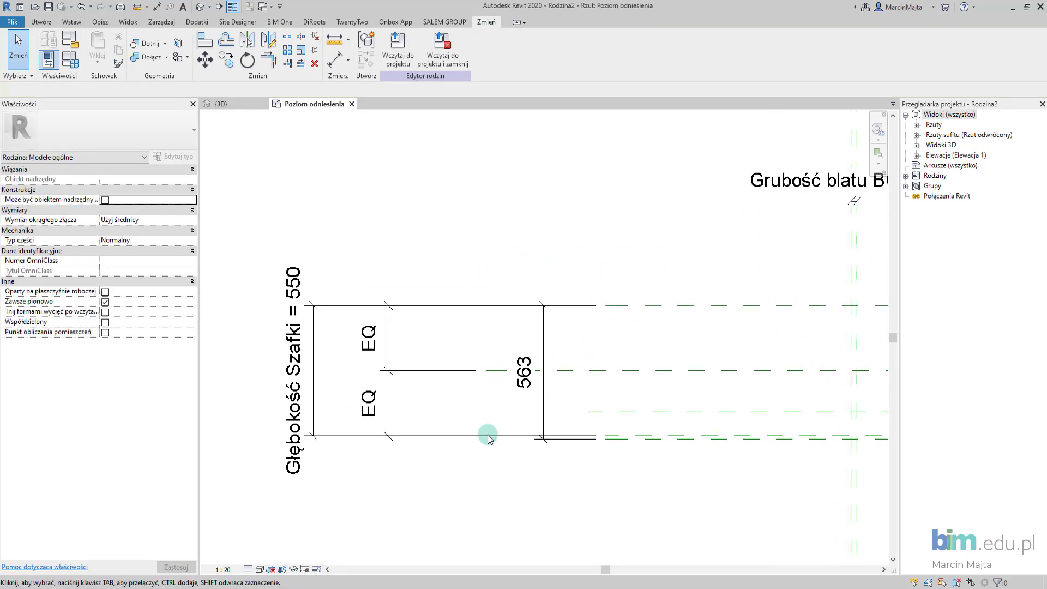
mouse_move(676, 454)
middle_mouse_down()
mouse_move(523, 455)
mouse_move(631, 443)
middle_mouse_up()
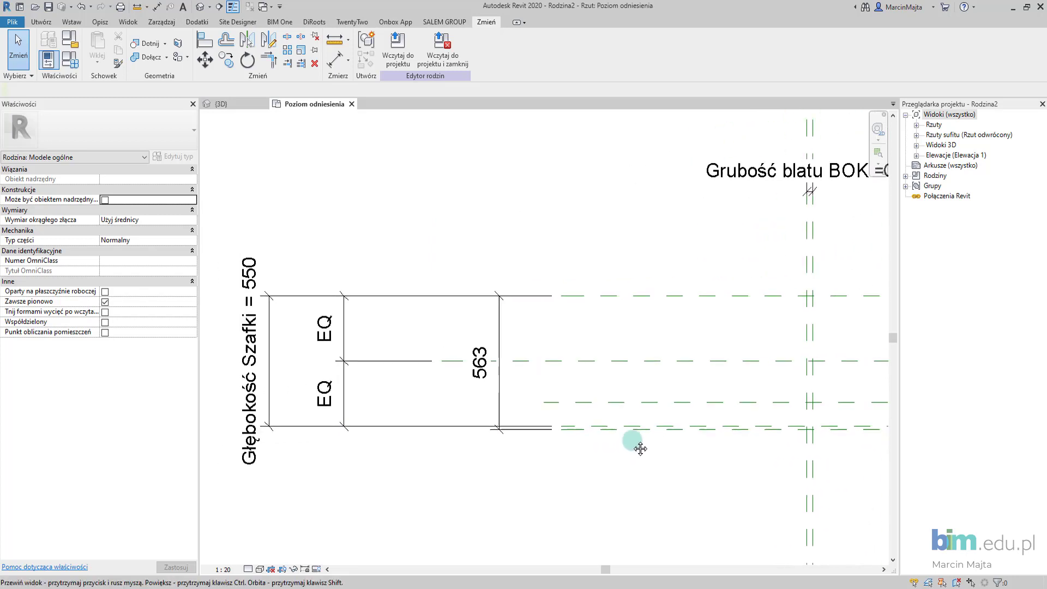
left_click(502, 406)
key("Delete")
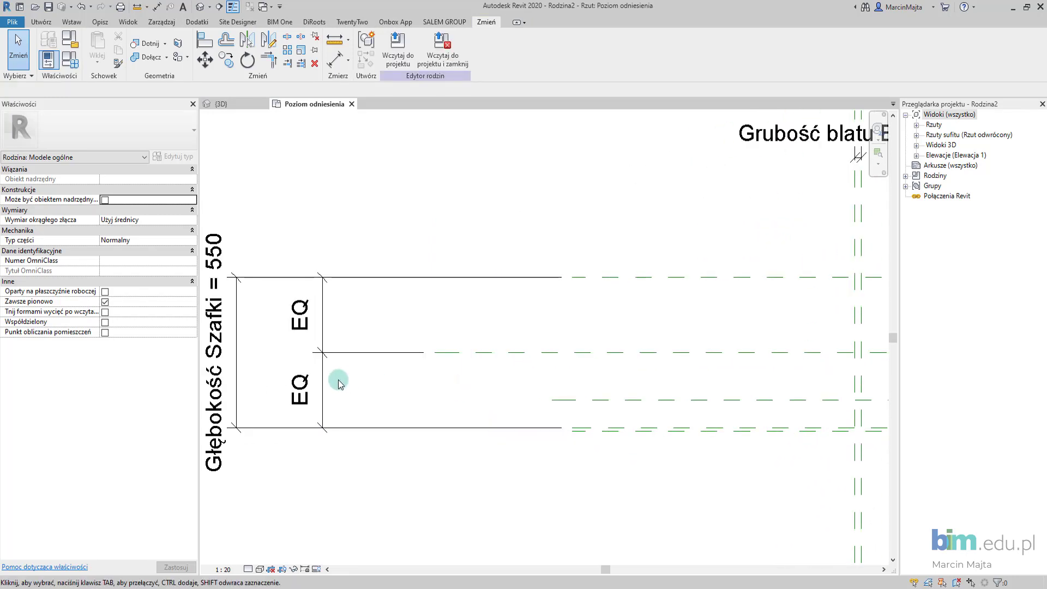
left_click(336, 381)
key("Delete")
left_click(239, 376)
key("Delete")
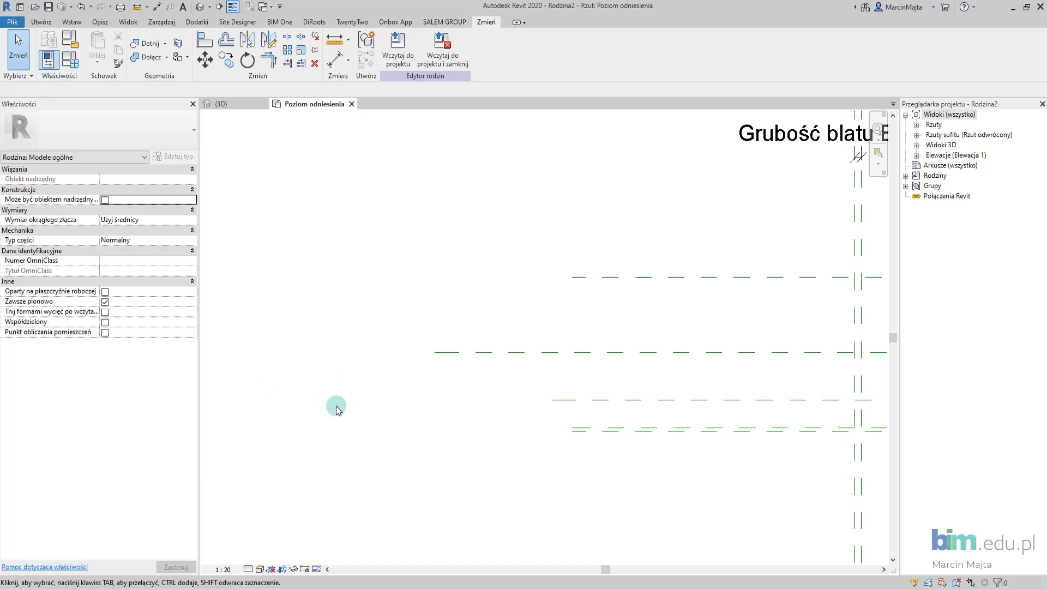
- Pan and zoom to review the 25 side-thickness dimensions and their reference planes
middle_click_drag(541, 430, 465, 443)
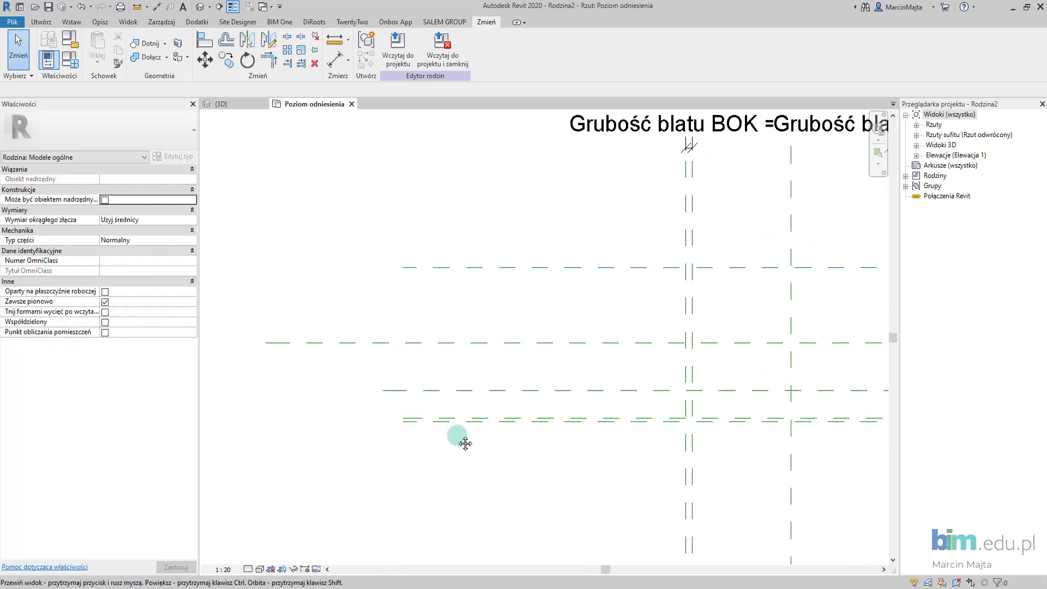
scroll(459, 429, "down", 2)
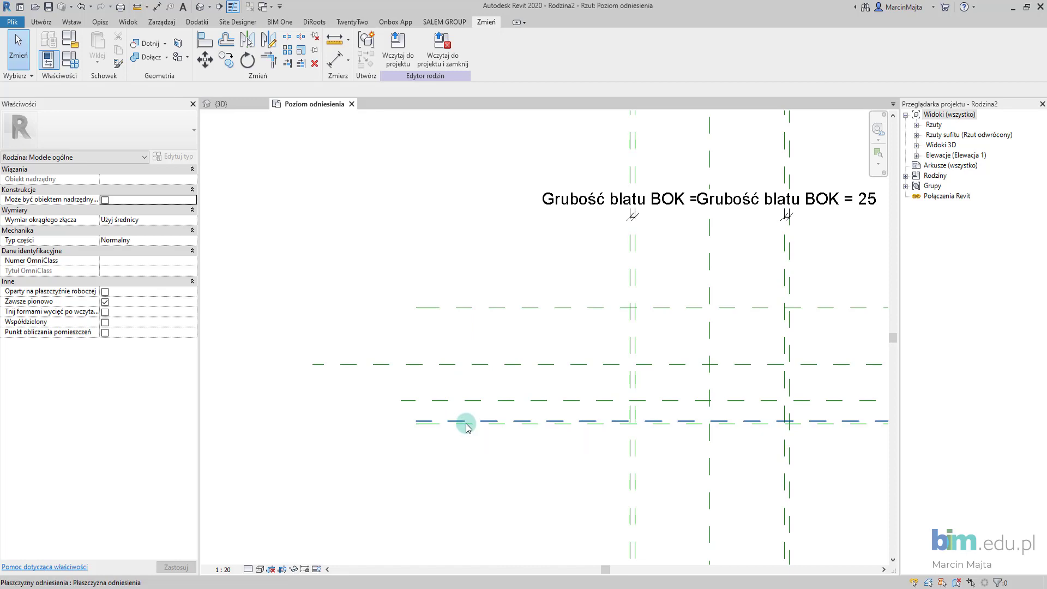
scroll(466, 427, "down", 2)
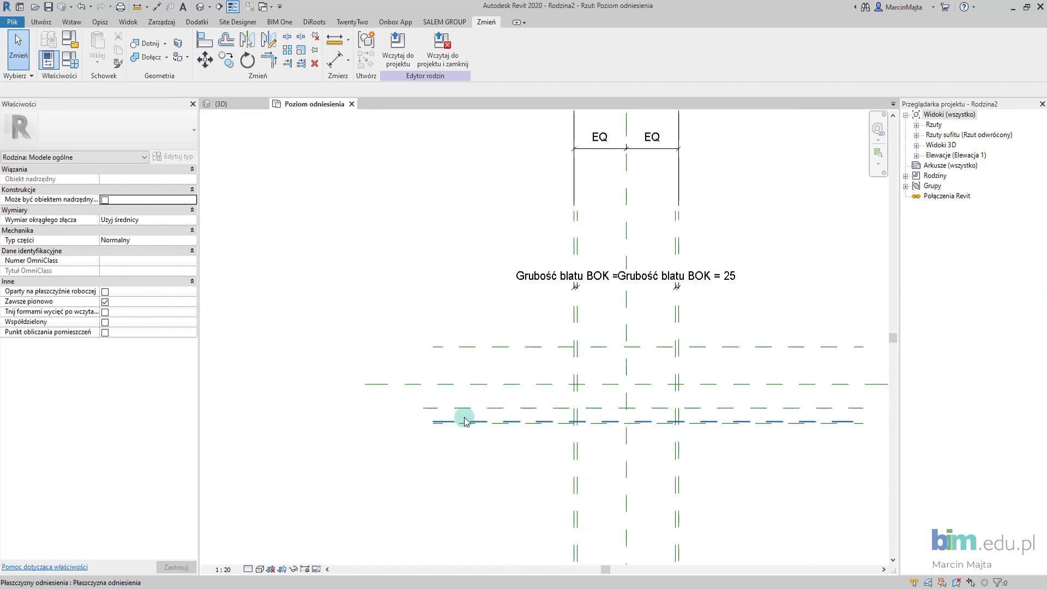
middle_click_drag(460, 407, 423, 356)
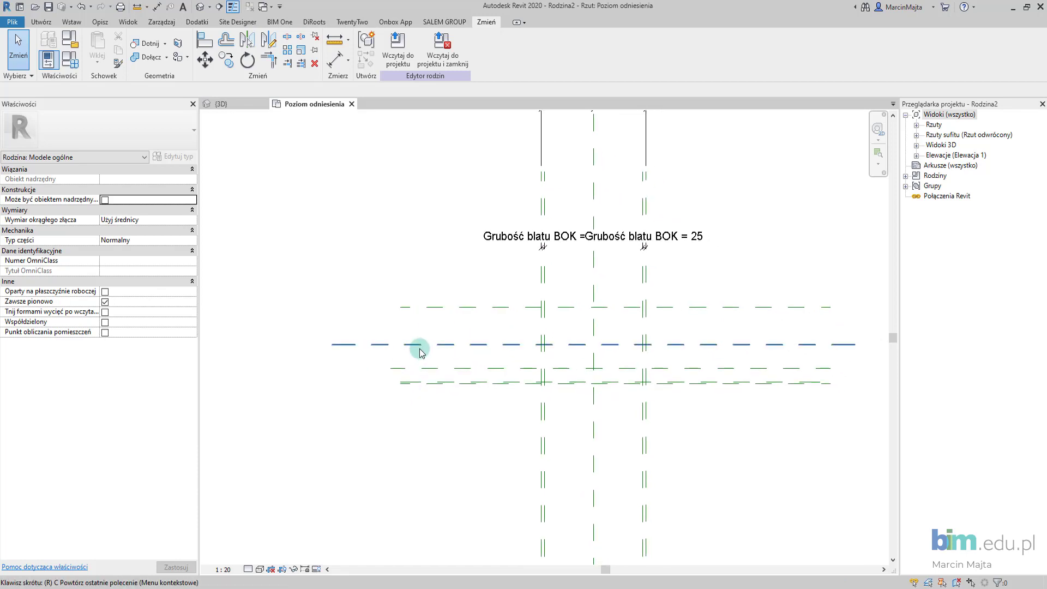
- Draw a horizontal reference plane just beside the topmost horizontal plane, then check it
key("p")
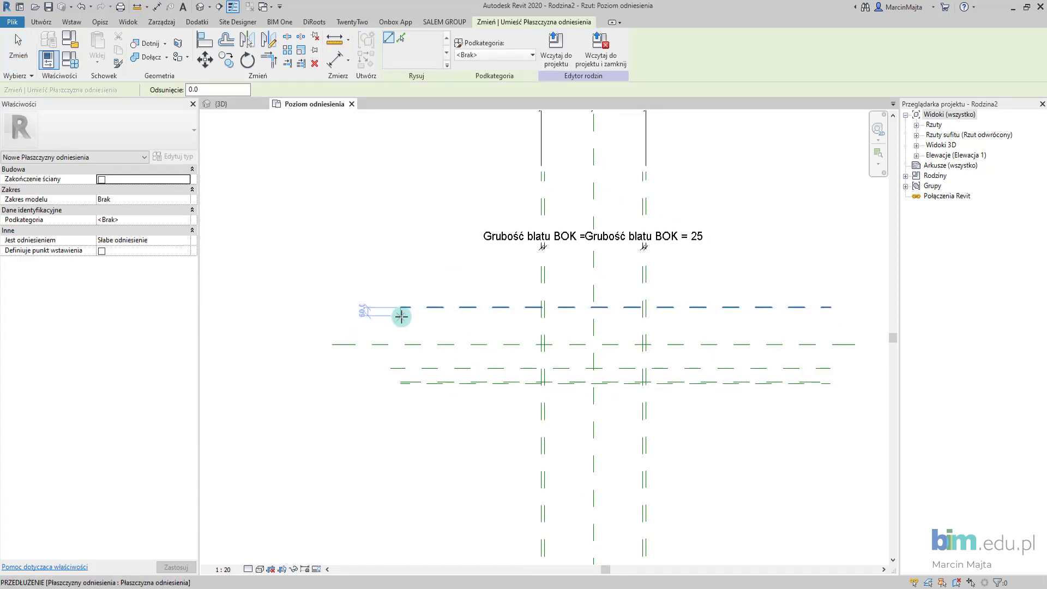
left_click(401, 316)
left_click(820, 315)
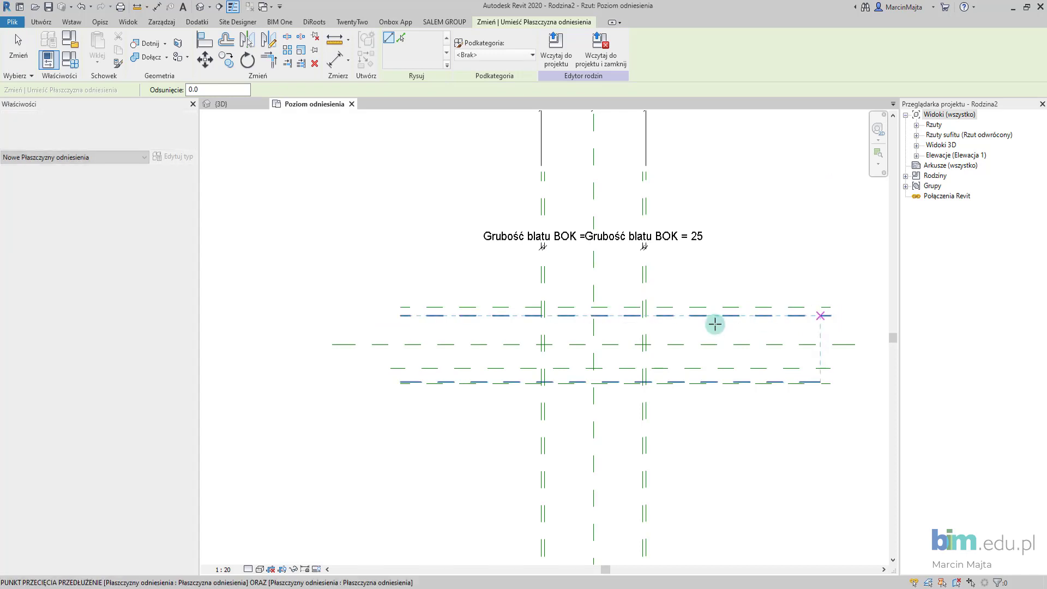
key("Escape")
scroll(403, 376, "up", 1)
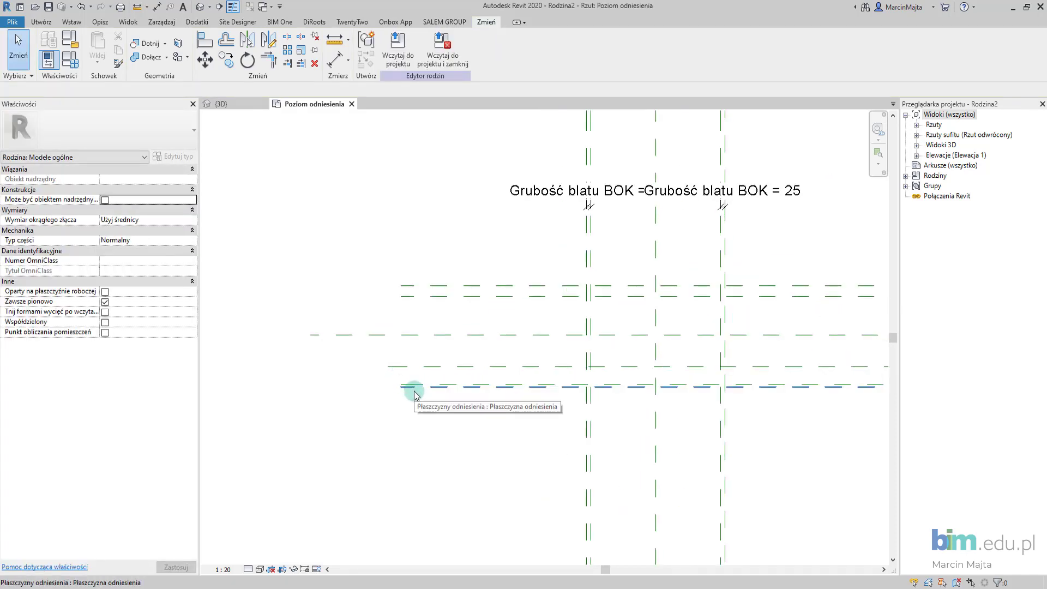
left_click(414, 392)
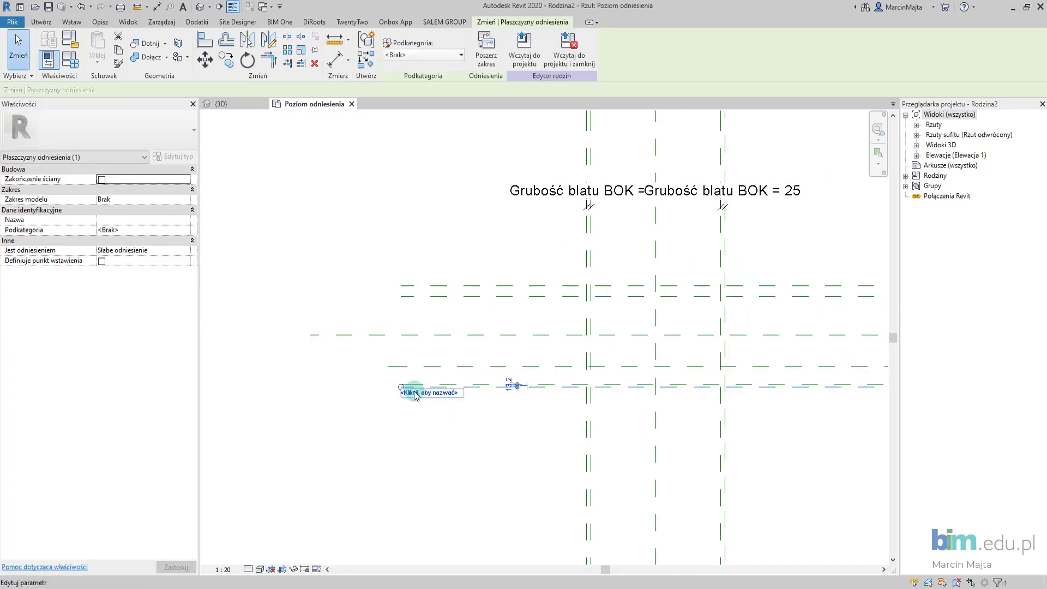
left_click(401, 375)
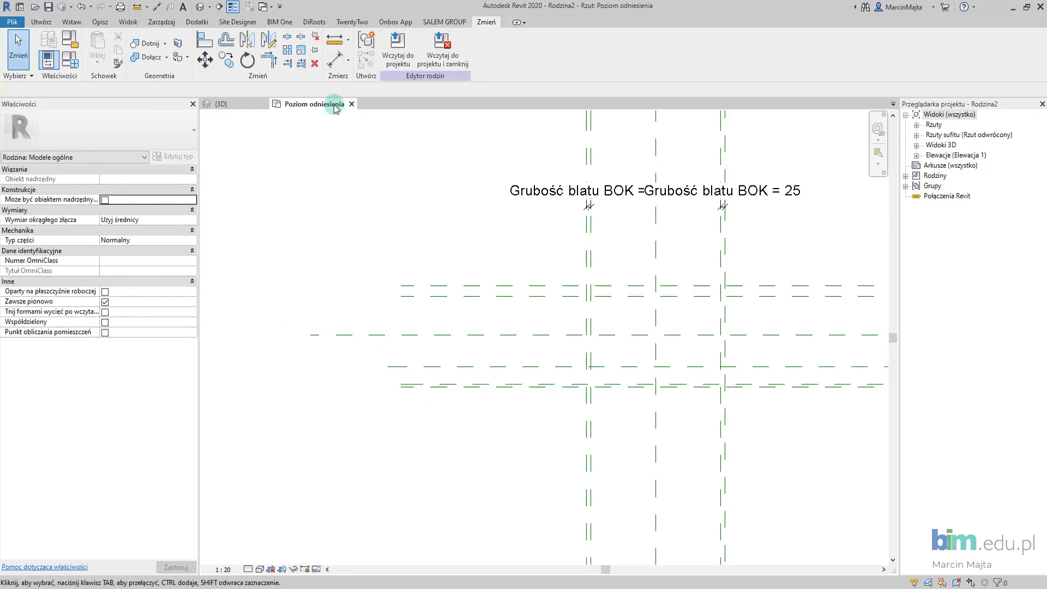
- Place a 576 overall aligned dimension from the top to the bottom reference plane
key("d")
key("i")
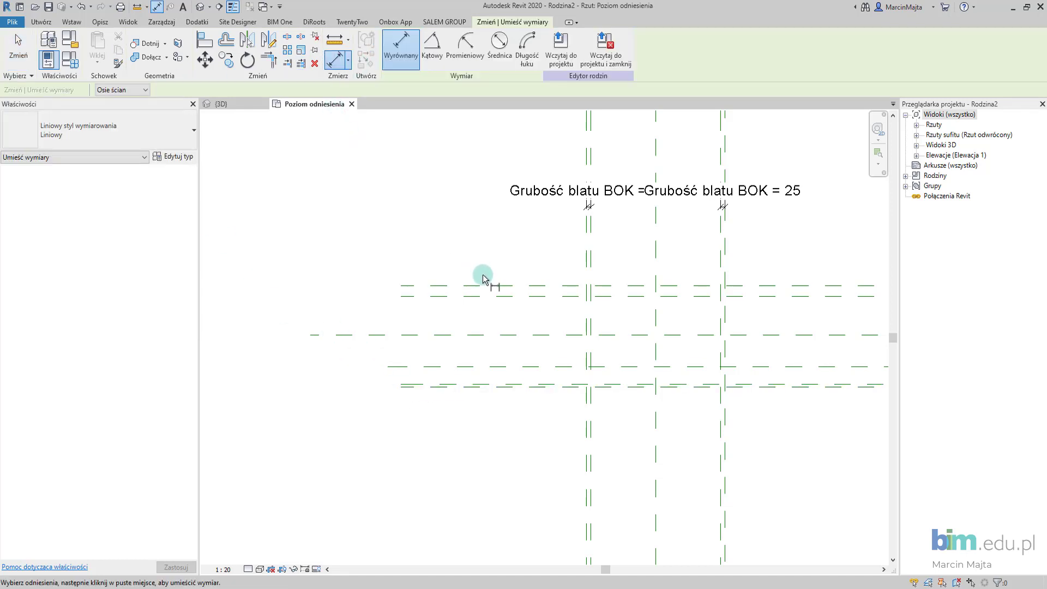
left_click(470, 285)
left_click(441, 335)
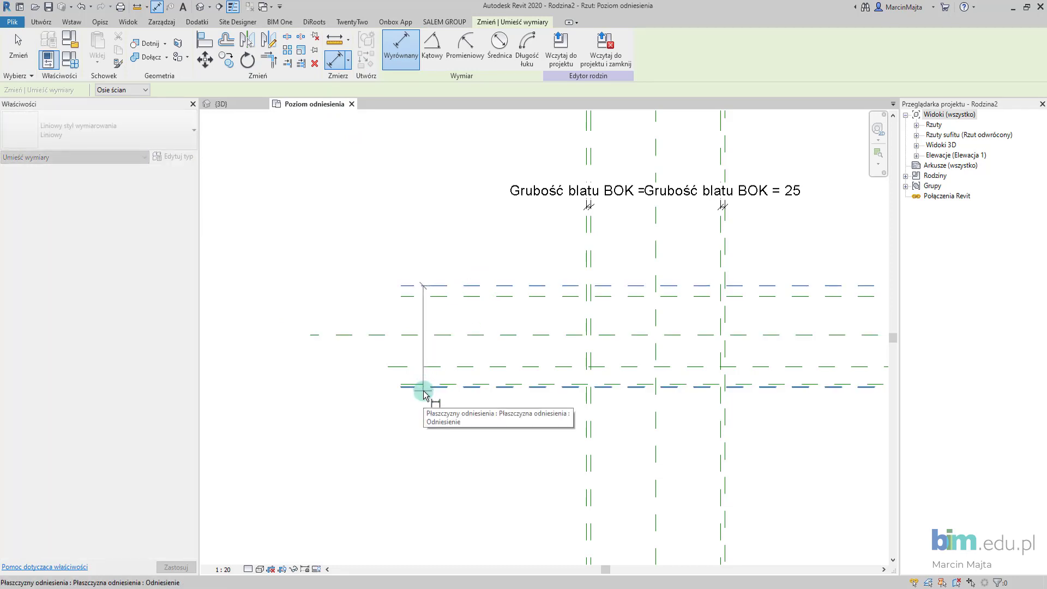
left_click(423, 386)
left_click(304, 384)
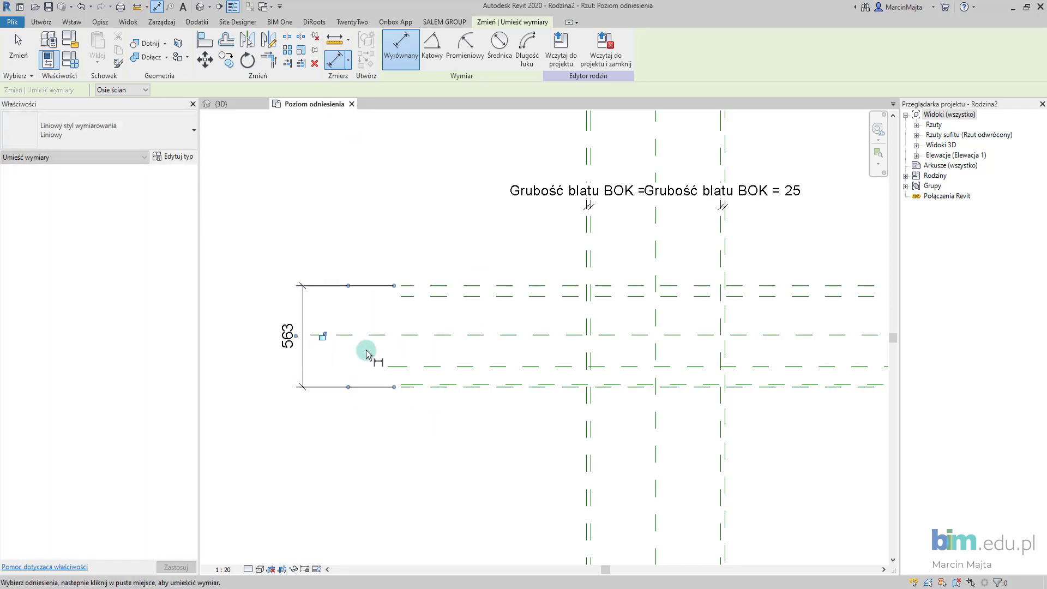
- Add a three-plane dimension string and make its two segments equal (EQ)
left_click(438, 285)
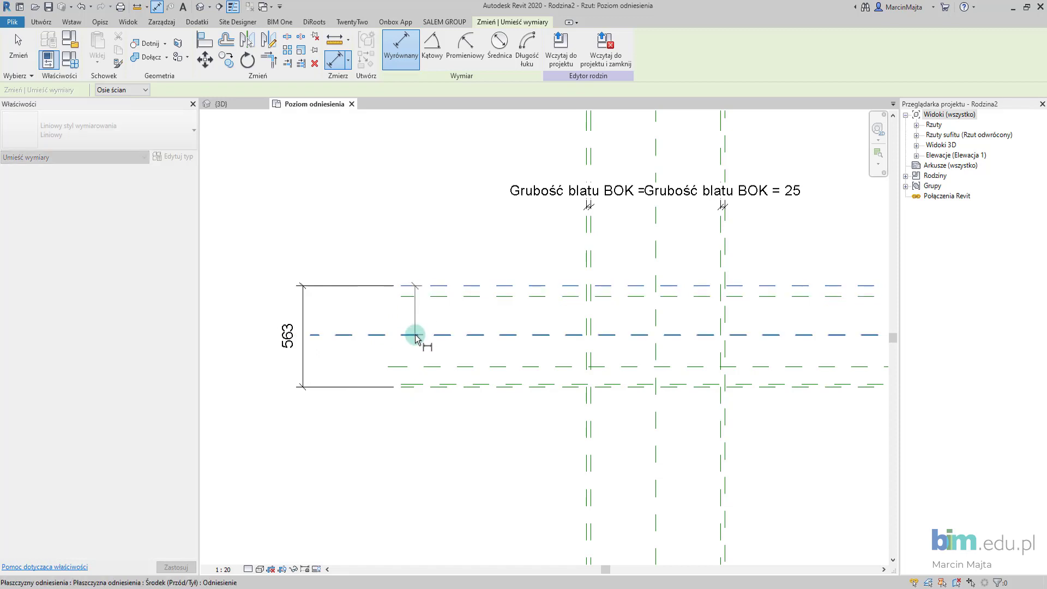
left_click(413, 334)
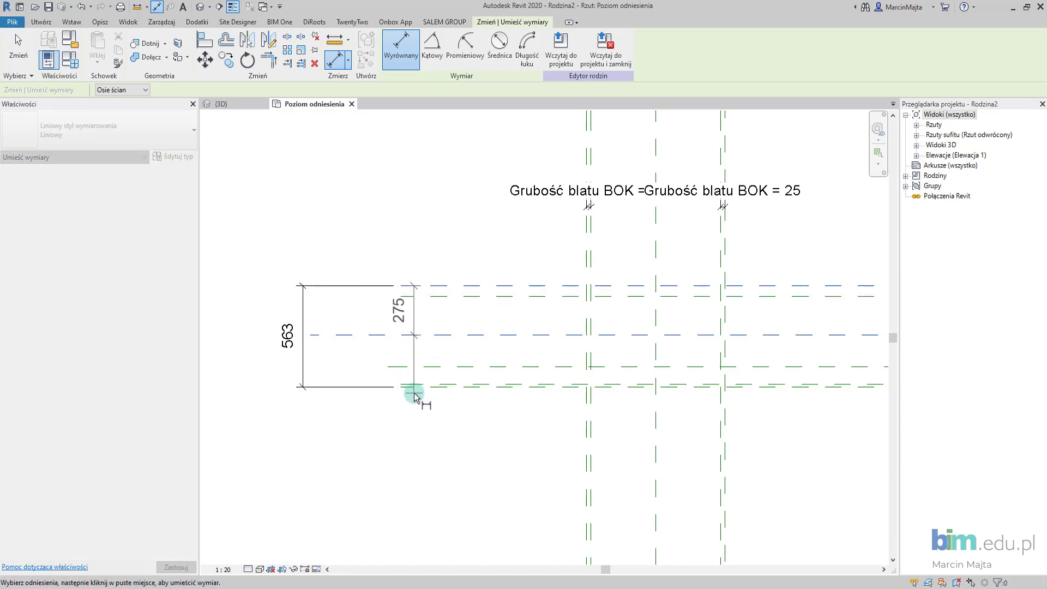
left_click(417, 394)
left_click(346, 368)
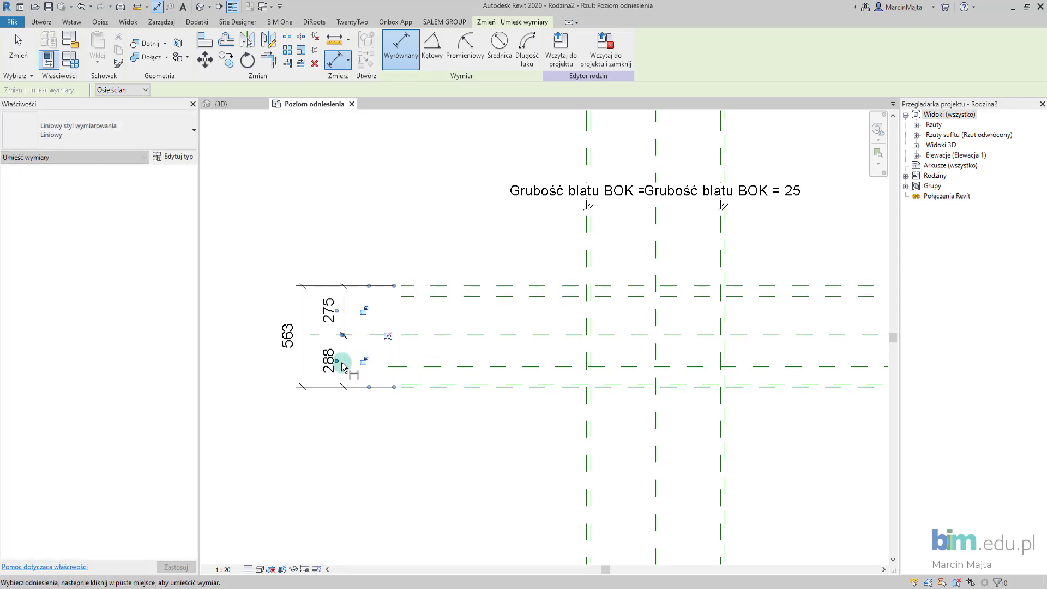
left_click(388, 336)
- Dimension the 113 offset between the bottom two reference planes
scroll(411, 417, "up", 1)
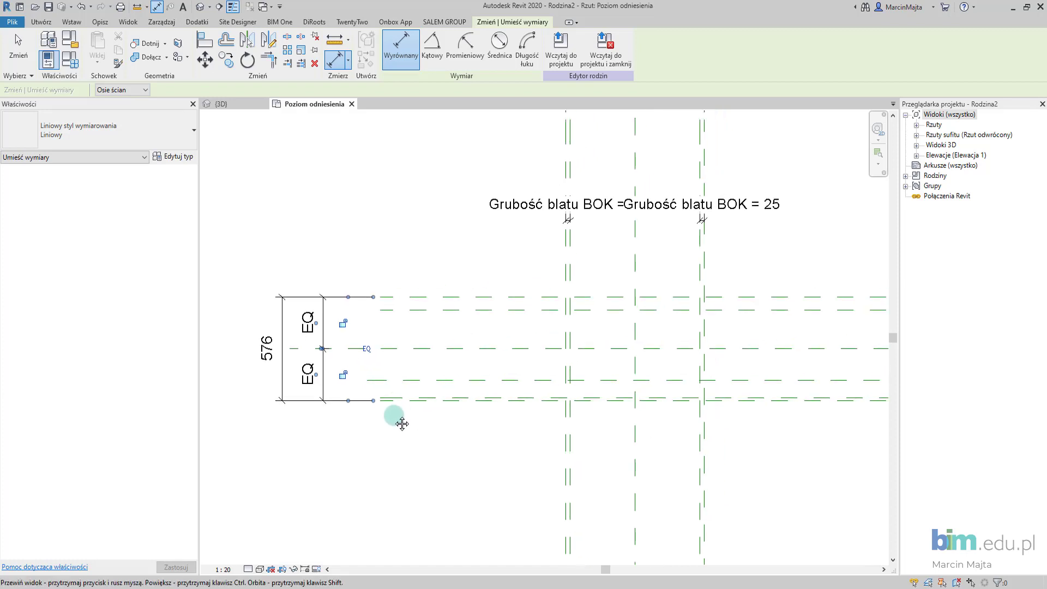
scroll(396, 403, "up", 1)
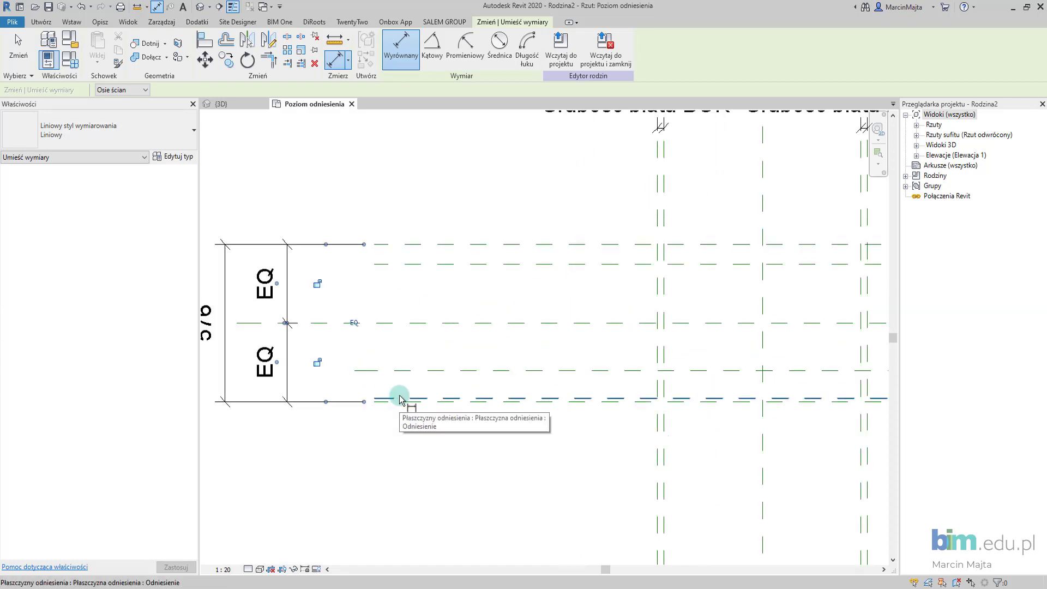
left_click(400, 398)
left_click(385, 370)
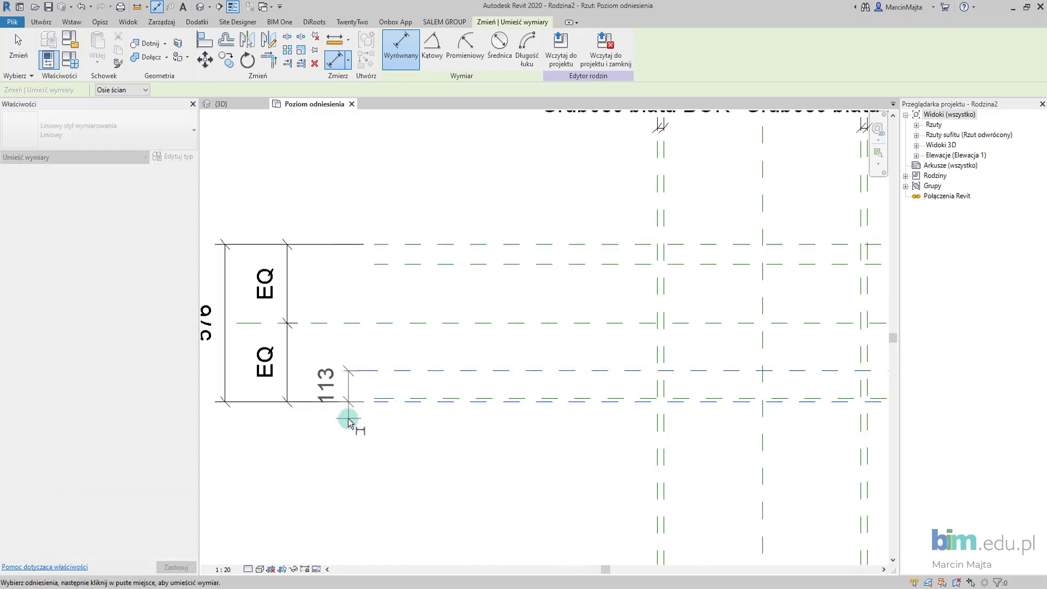
left_click(348, 411)
key("Escape")
key("Escape")
left_click(401, 402)
key("Escape")
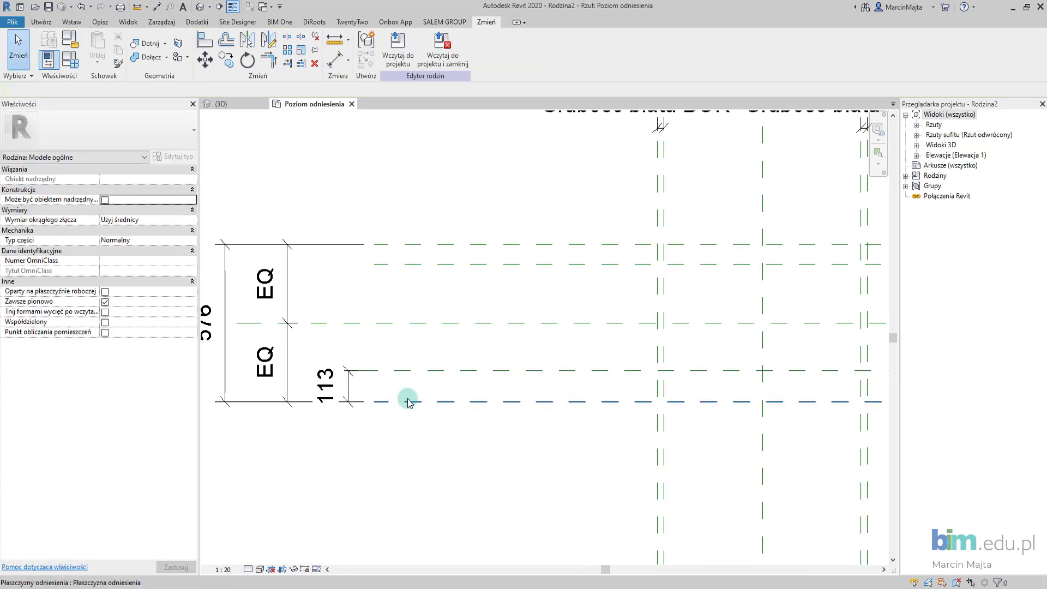
scroll(416, 381, "down", 2)
scroll(447, 396, "down", 1)
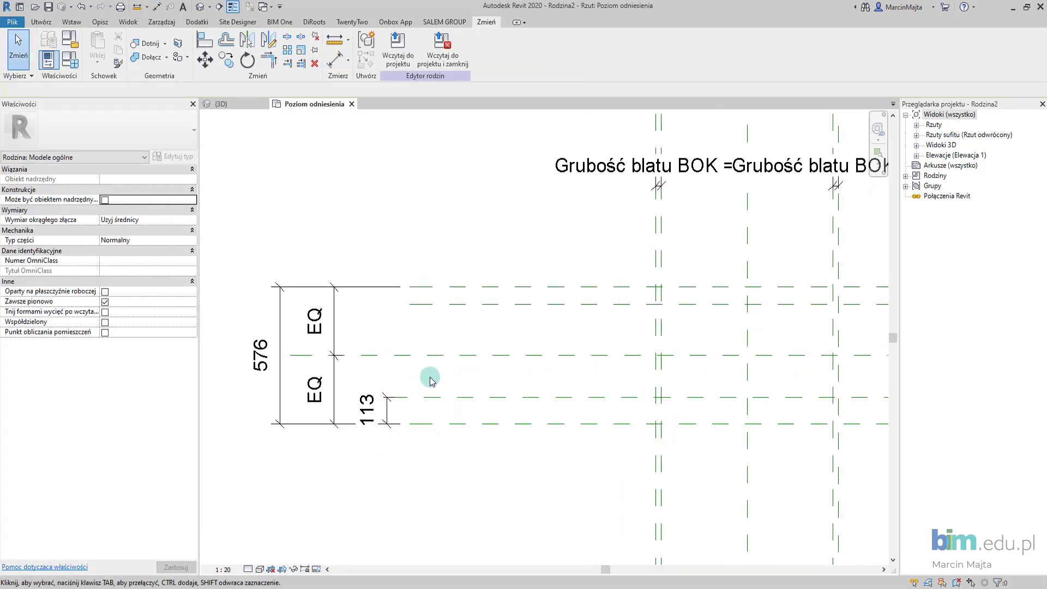
- Dimension the 73 offset between the two top reference planes
key("d")
key("i")
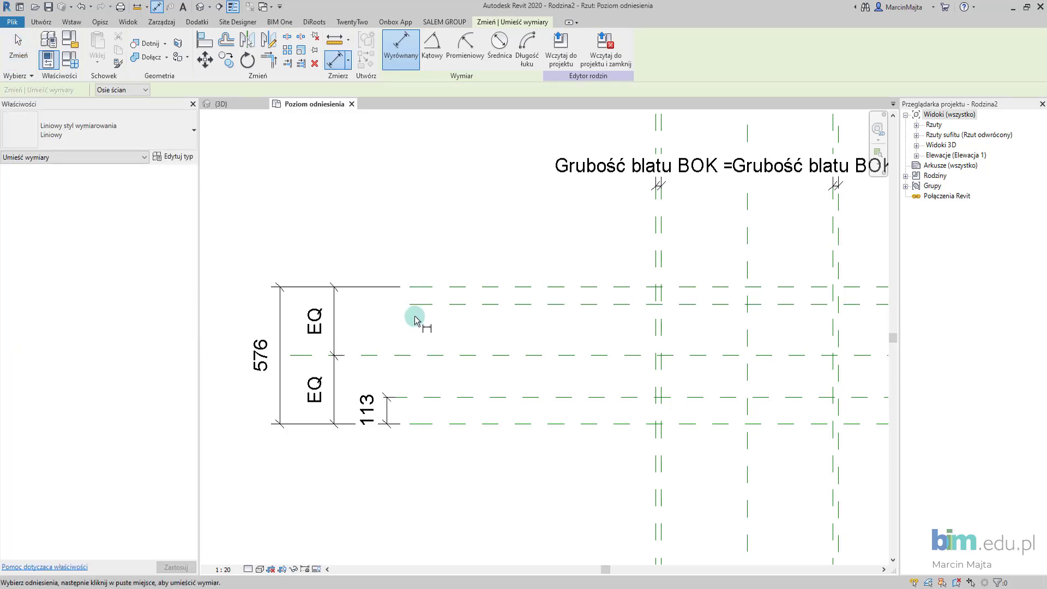
left_click(413, 287)
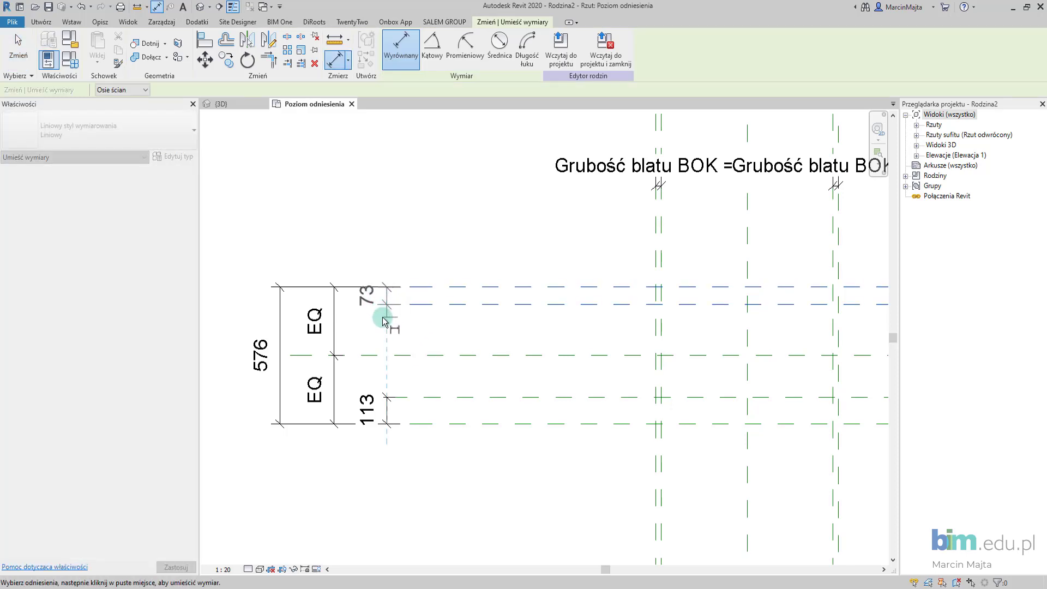
left_click(382, 320)
key("Escape")
key("Escape")
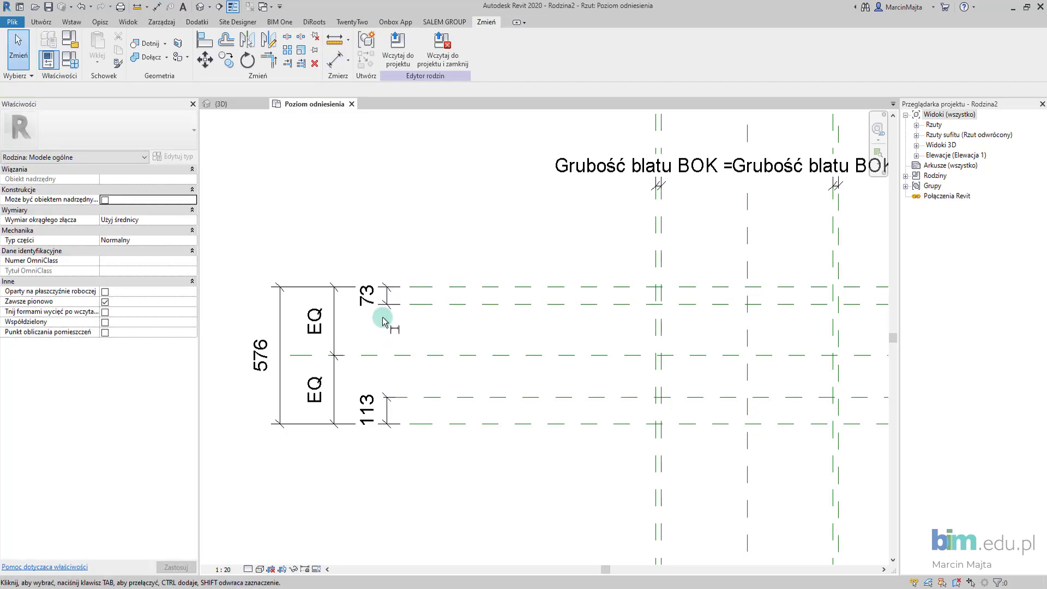
scroll(382, 320, "down", 1)
middle_click_drag(383, 321, 385, 361)
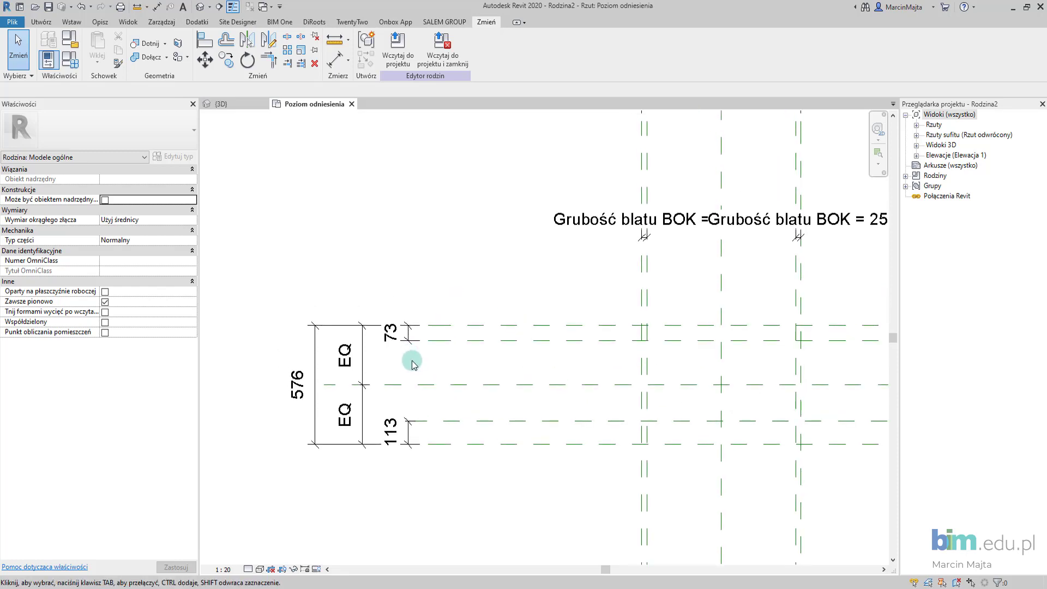
- Label the 576 overall dimension with Głębokość Szafki so it reads 550
left_click(296, 347)
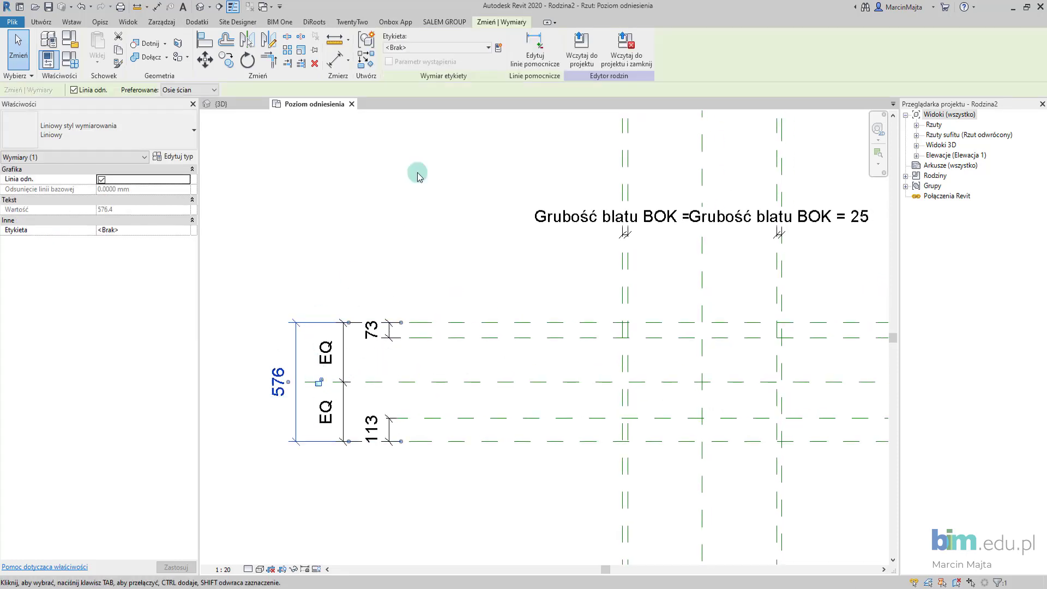
left_click(483, 49)
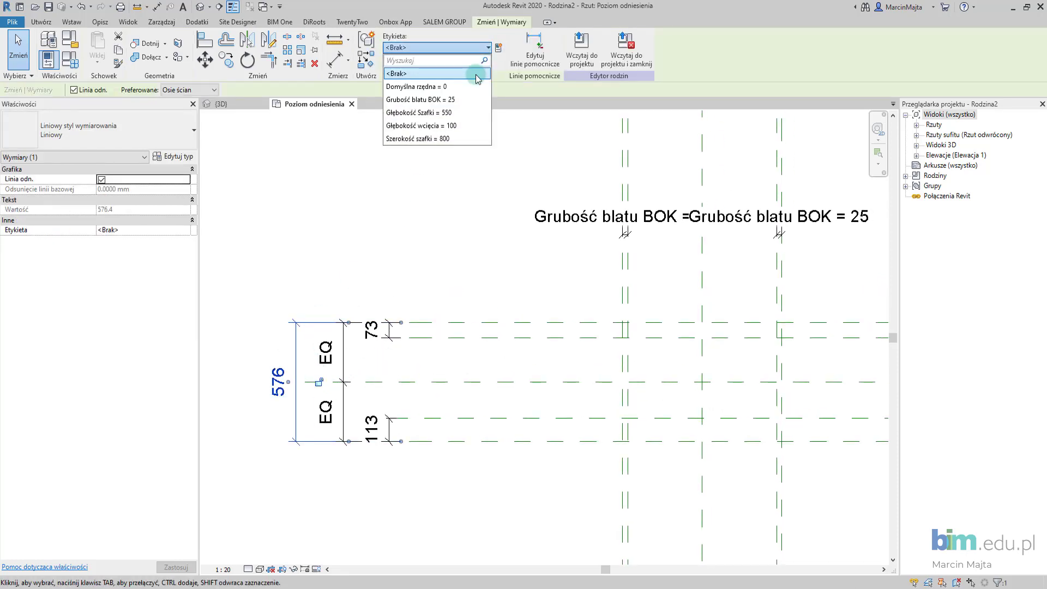
left_click(453, 113)
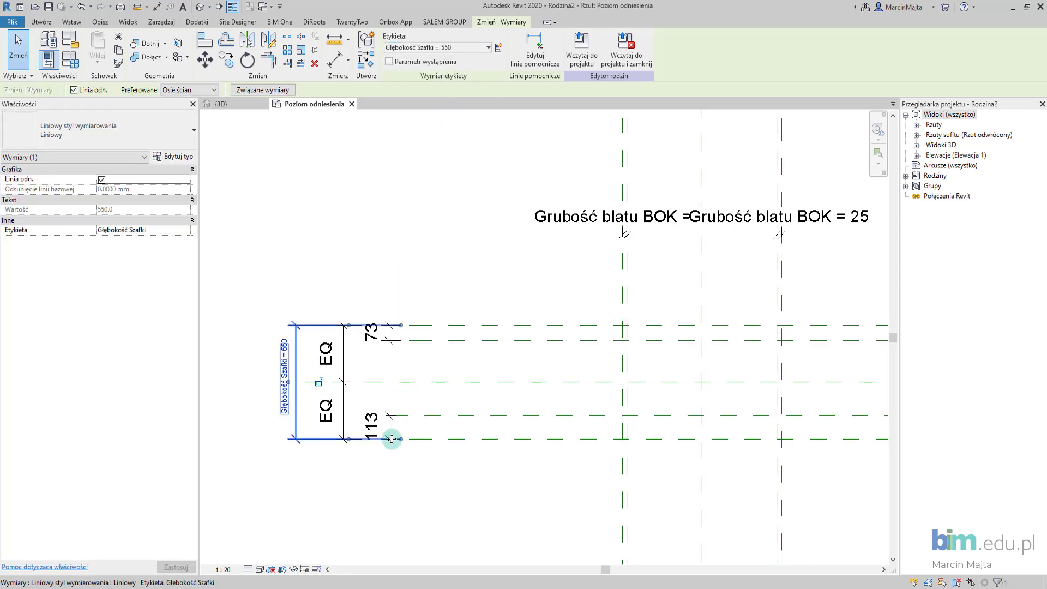
- Label the 113 offset with Głębokość wcięcia = 100, then select the 73 dimension
left_click(390, 415)
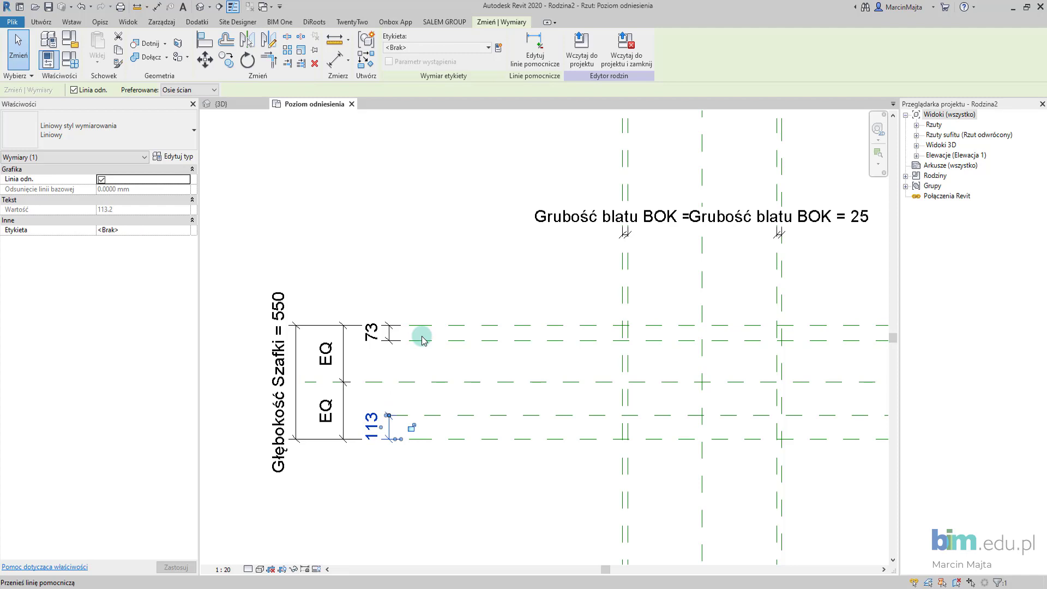
left_click(469, 48)
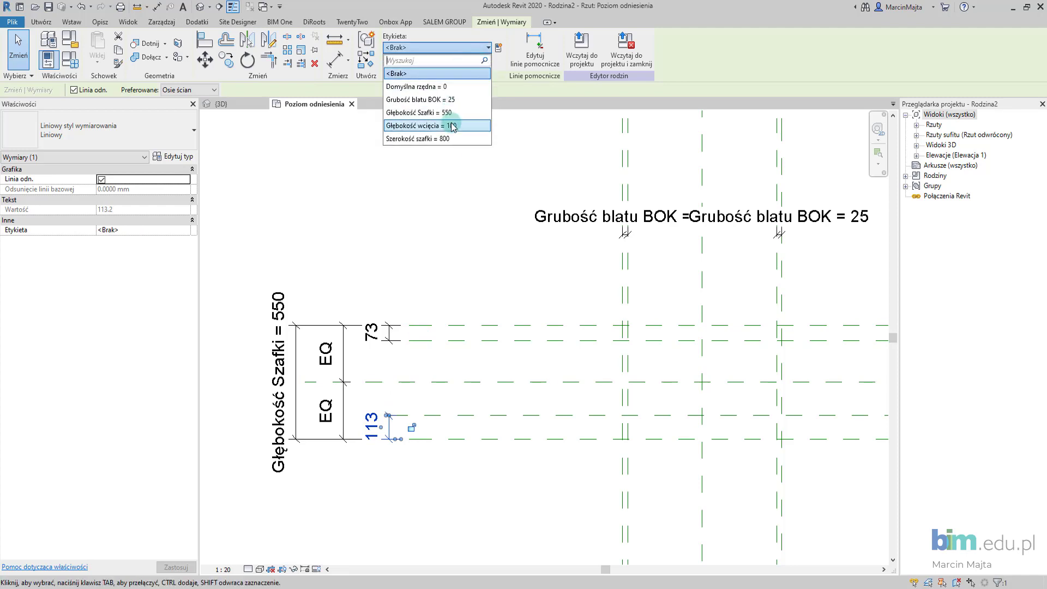
left_click(452, 126)
key("Escape")
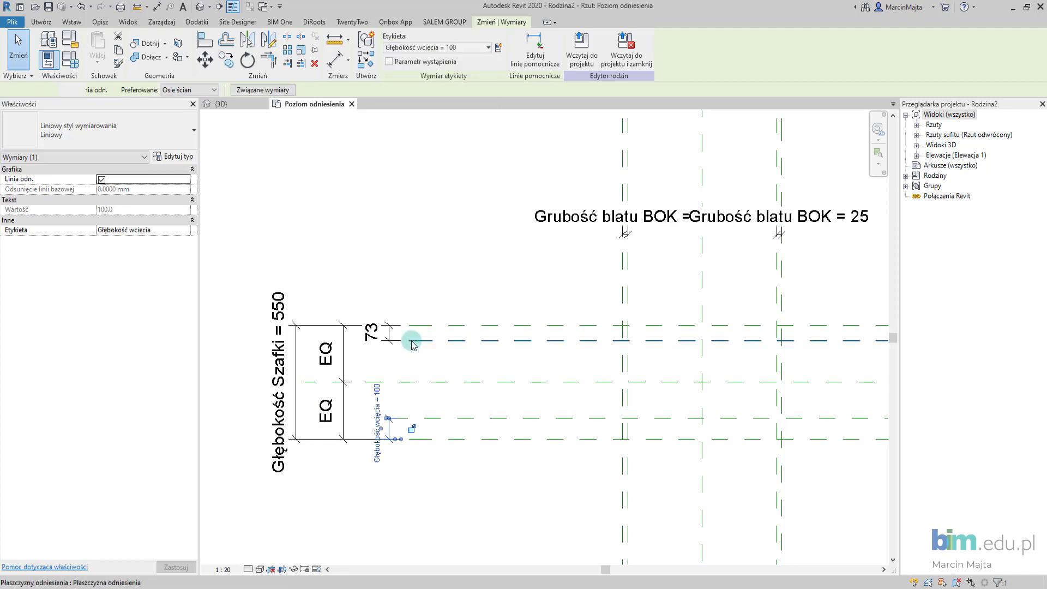
left_click(390, 332)
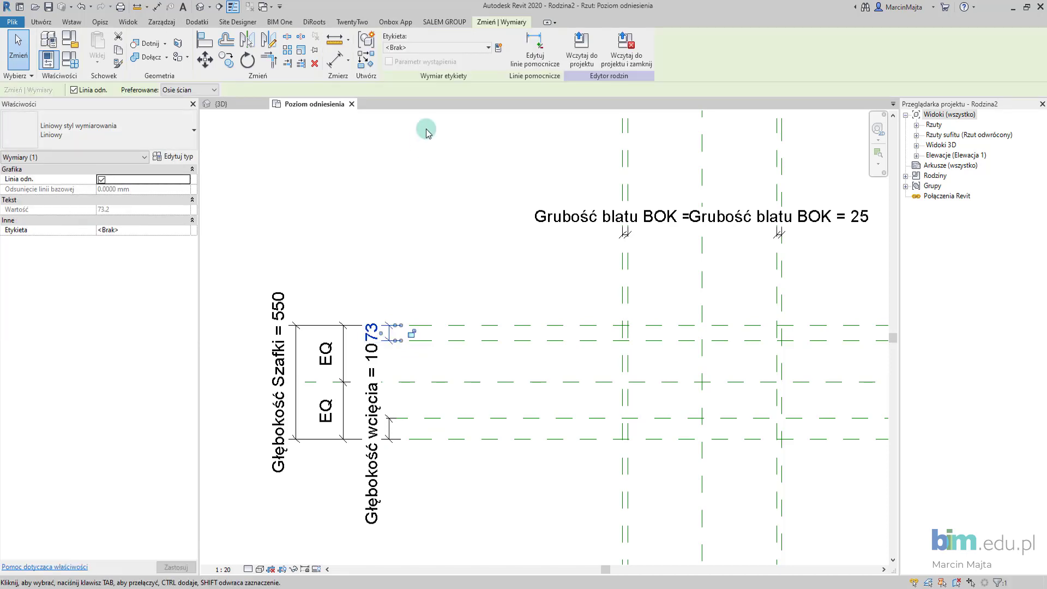
left_click(474, 48)
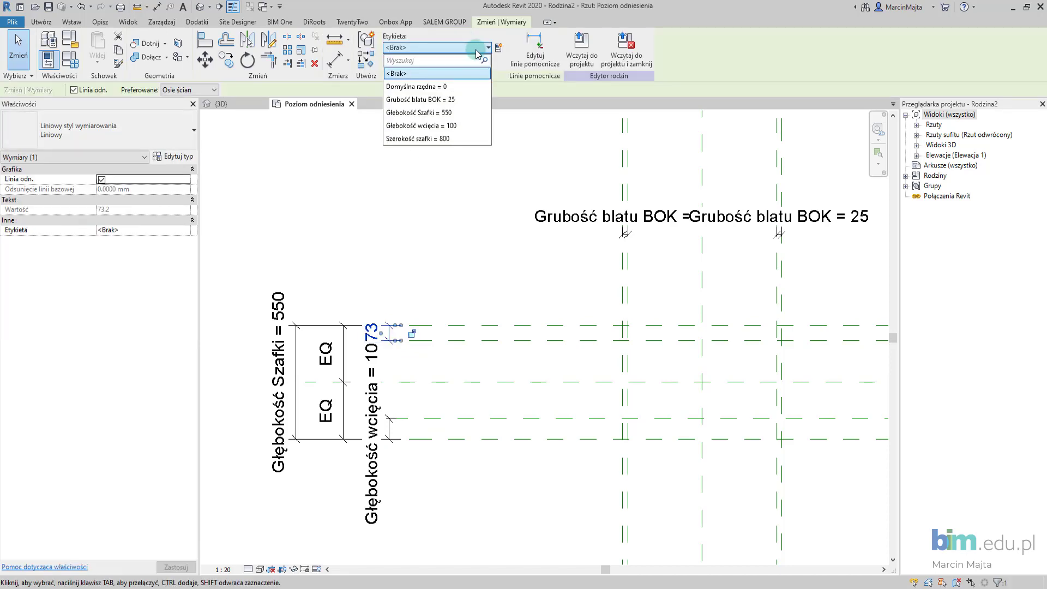
- Label the 73 dimension with a new Grubość blatu tylnego parameter set to 20
left_click(477, 48)
type("Grubość blatu tylnego")
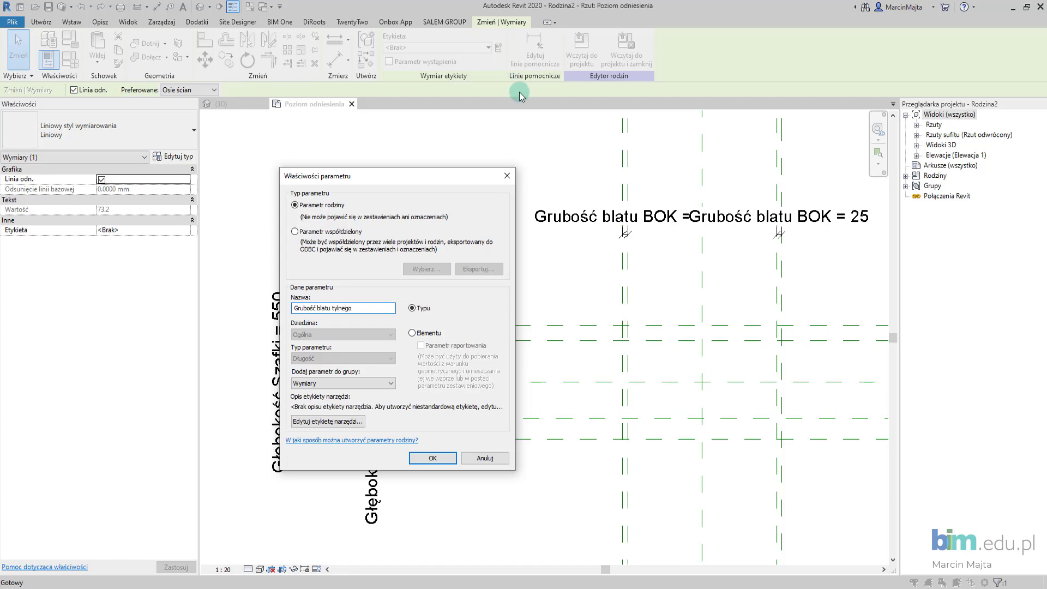
left_click(444, 465)
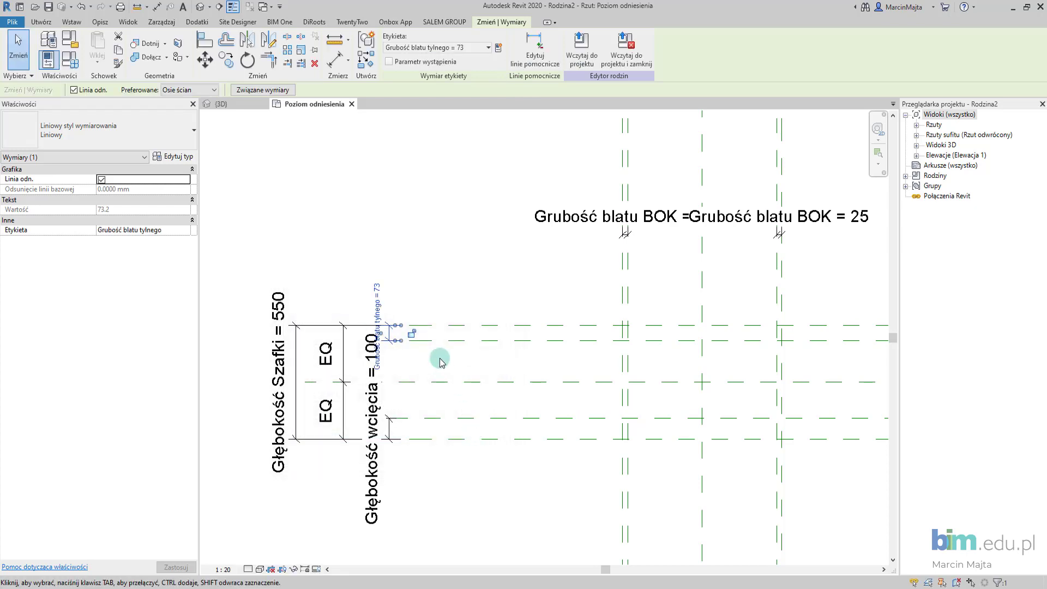
middle_click_drag(436, 355, 467, 304)
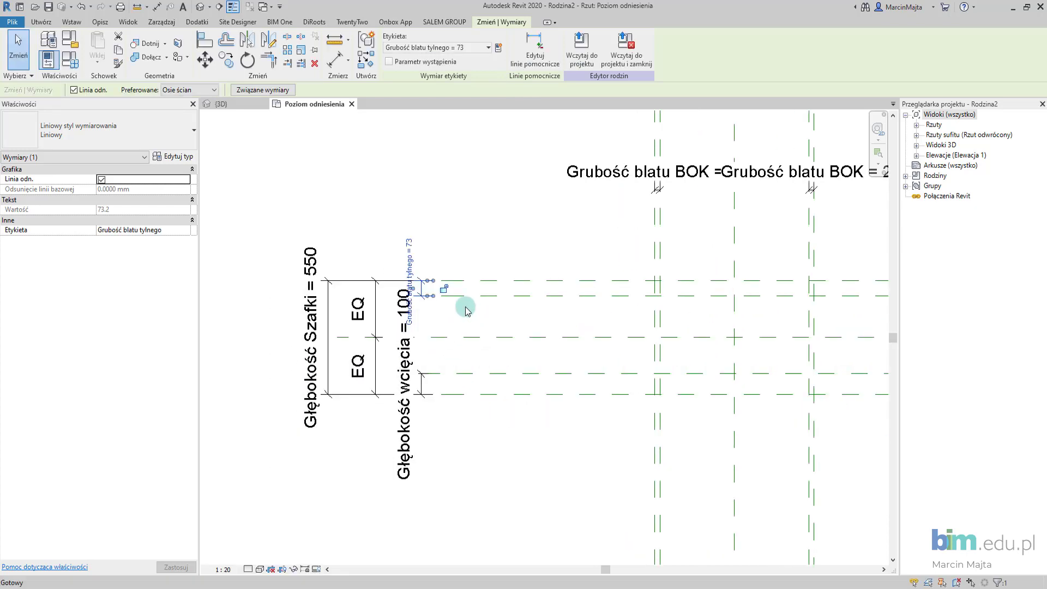
left_click(411, 229)
left_click(410, 192)
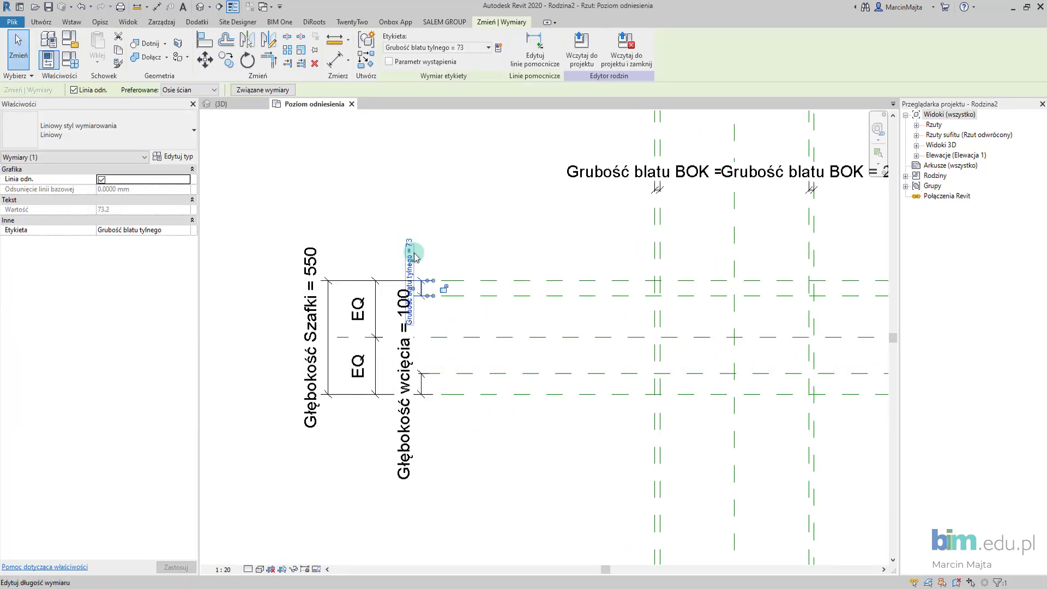
left_click(415, 255)
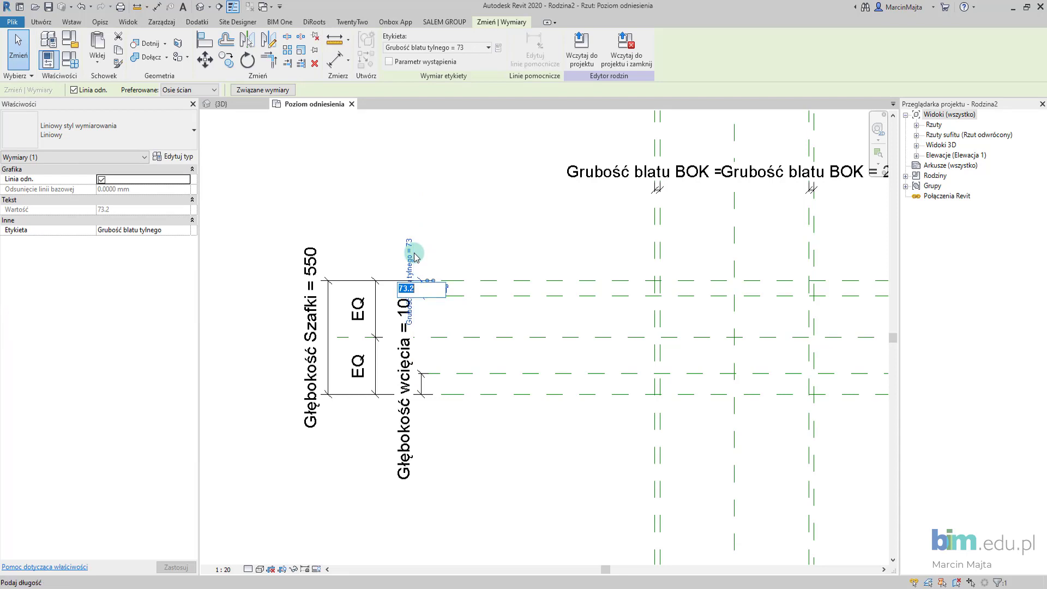
type("20")
key("Return")
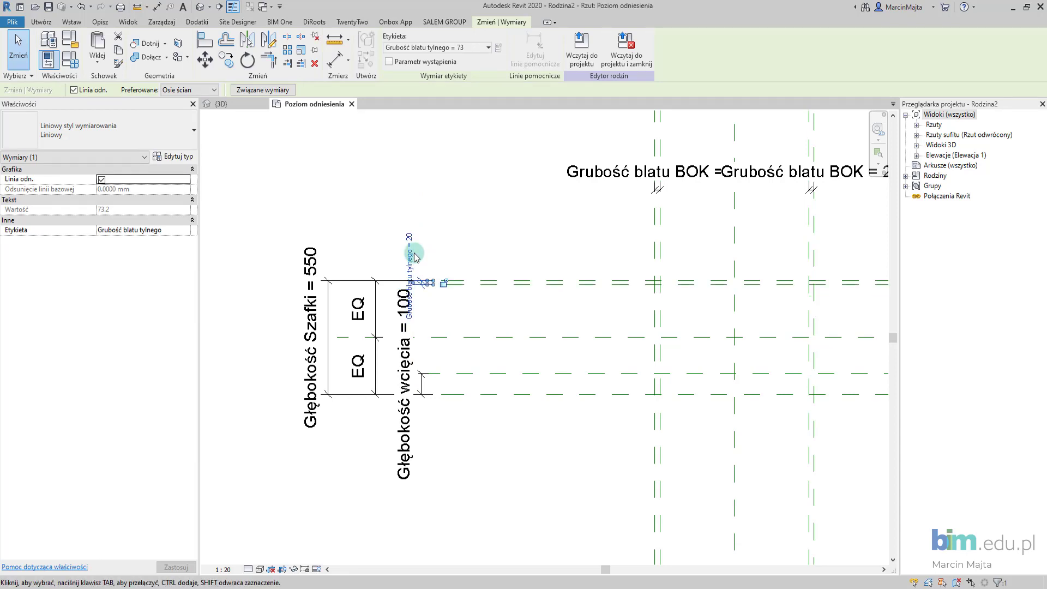
- Move the Głębokość wcięcia dimension line to the right and frame the whole reference-plane grid
left_click(461, 349)
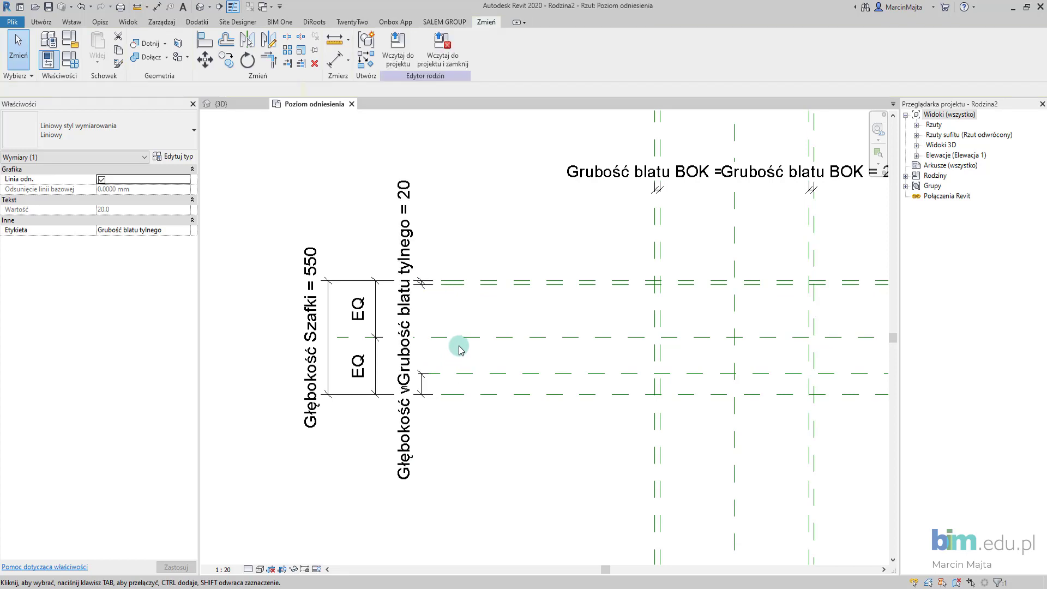
left_click(425, 388)
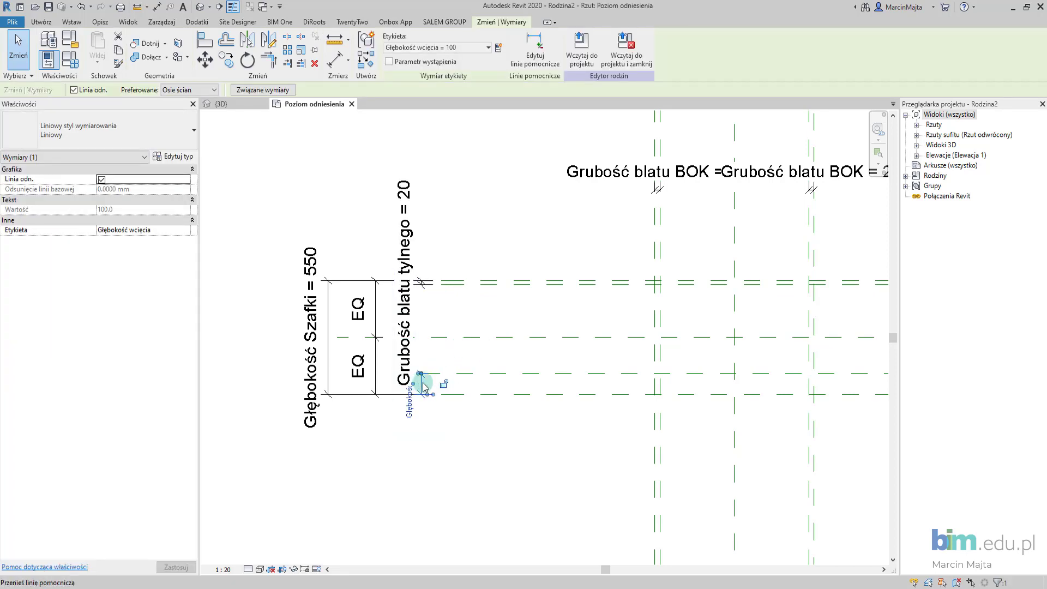
left_click_drag(448, 383, 468, 382)
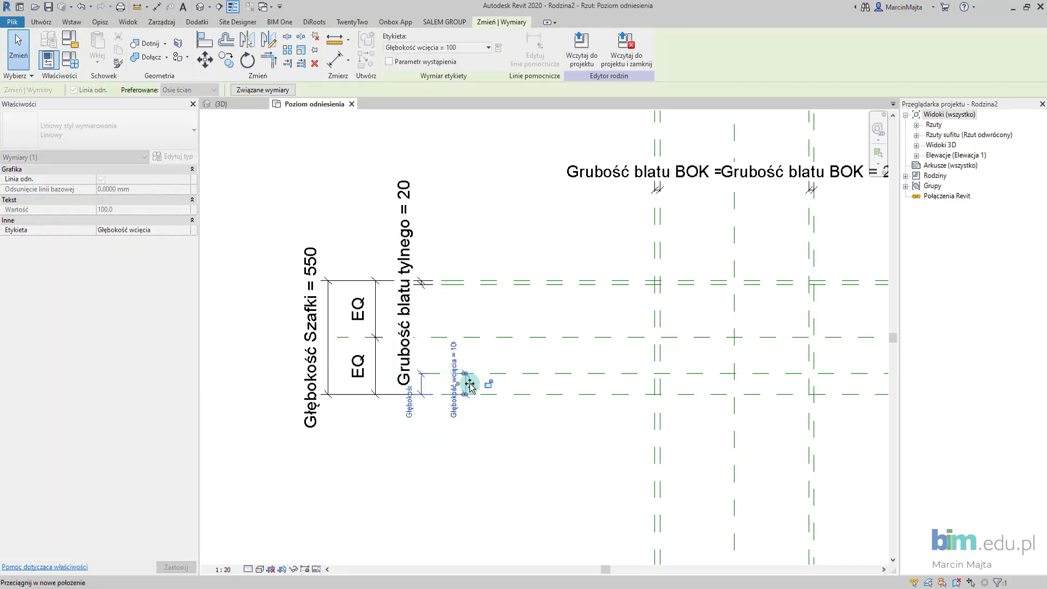
left_click(522, 226)
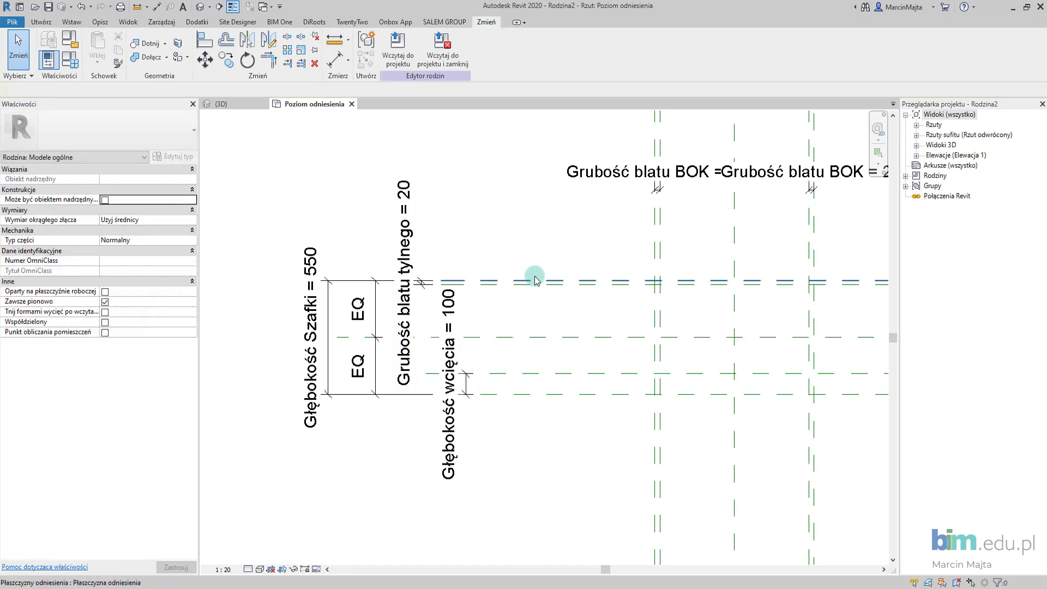
scroll(542, 295, "down", 1)
scroll(535, 299, "down", 1)
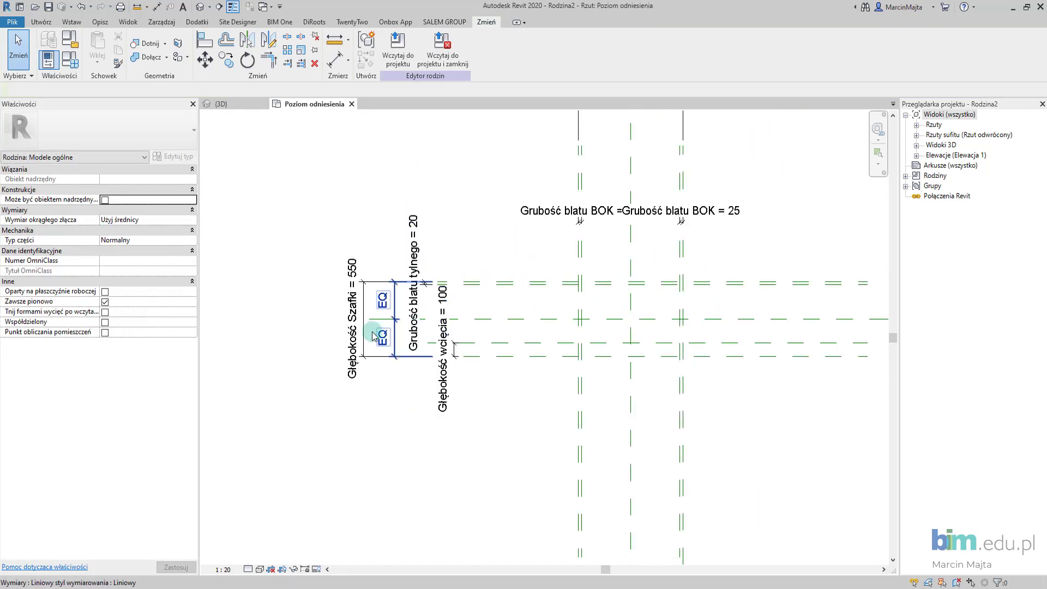
scroll(365, 302, "down", 2)
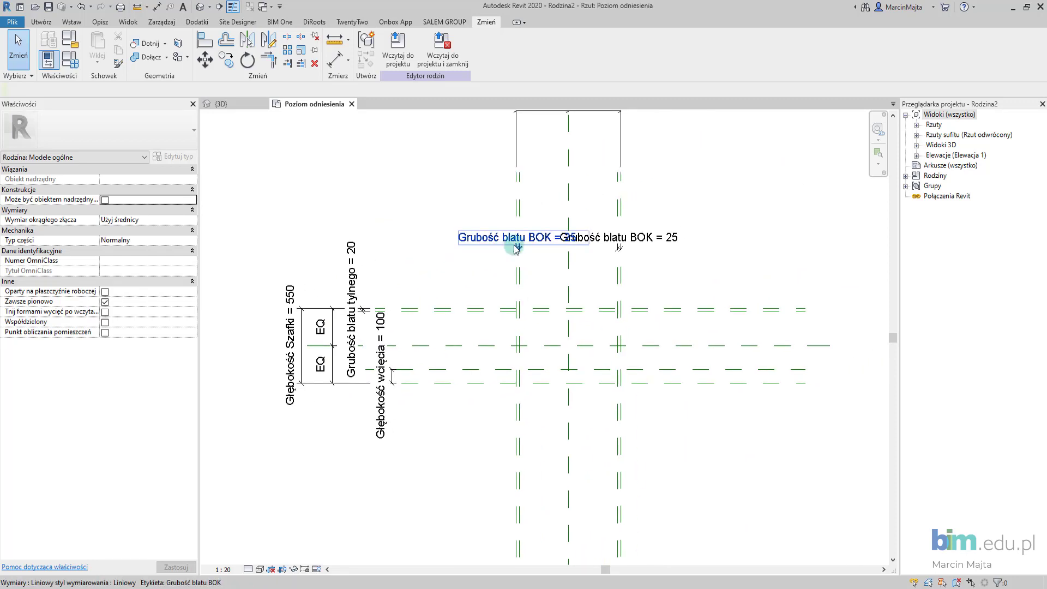
middle_click_drag(661, 237, 585, 332)
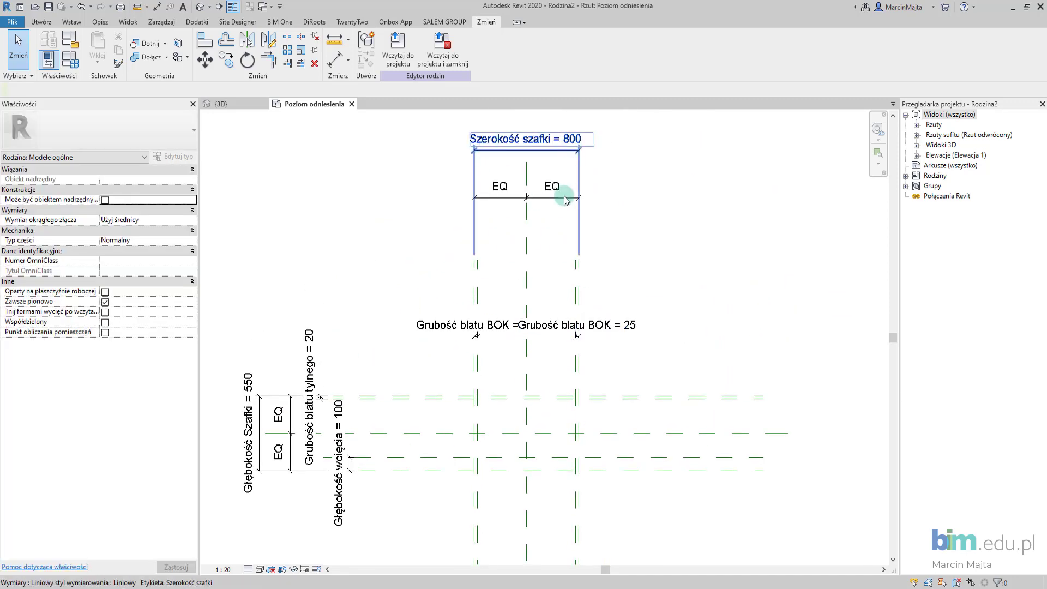
middle_click_drag(553, 371, 576, 338)
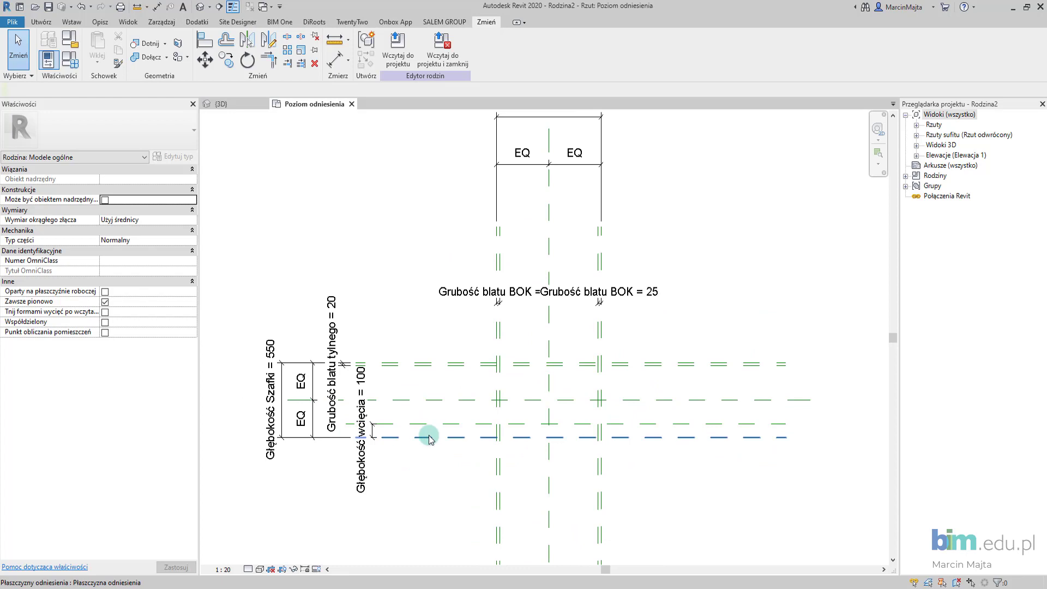
mouse_move(448, 340)
middle_mouse_down()
mouse_move(427, 346)
mouse_move(413, 320)
middle_mouse_up()
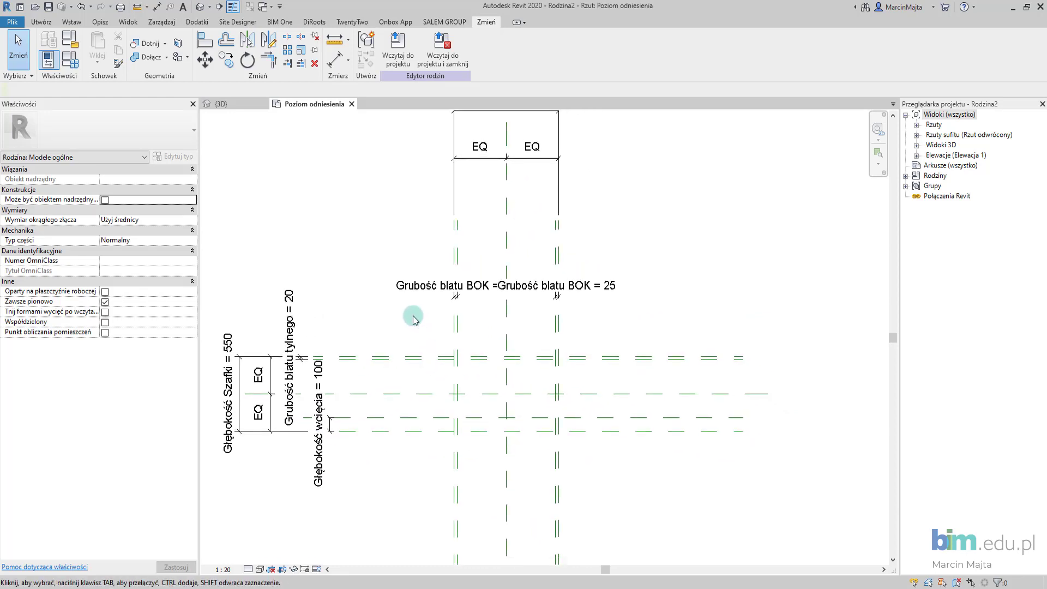
- Start an extrusion sketch with end 250 and choose the Rectangle draw tool
left_click(47, 25)
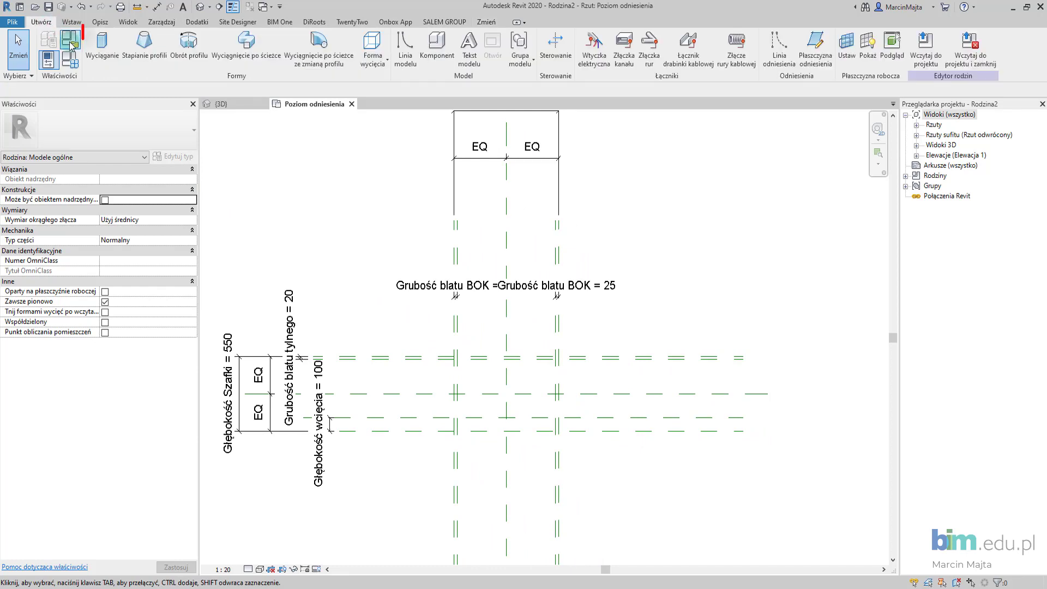
left_click(98, 47)
middle_click_drag(326, 238, 366, 233)
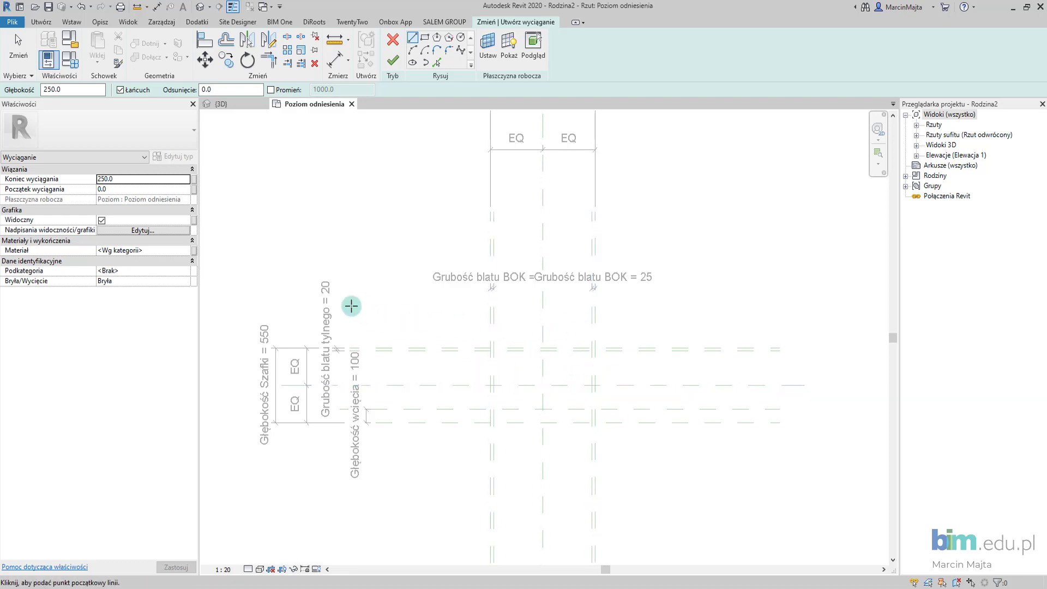
middle_click_drag(398, 299, 405, 281)
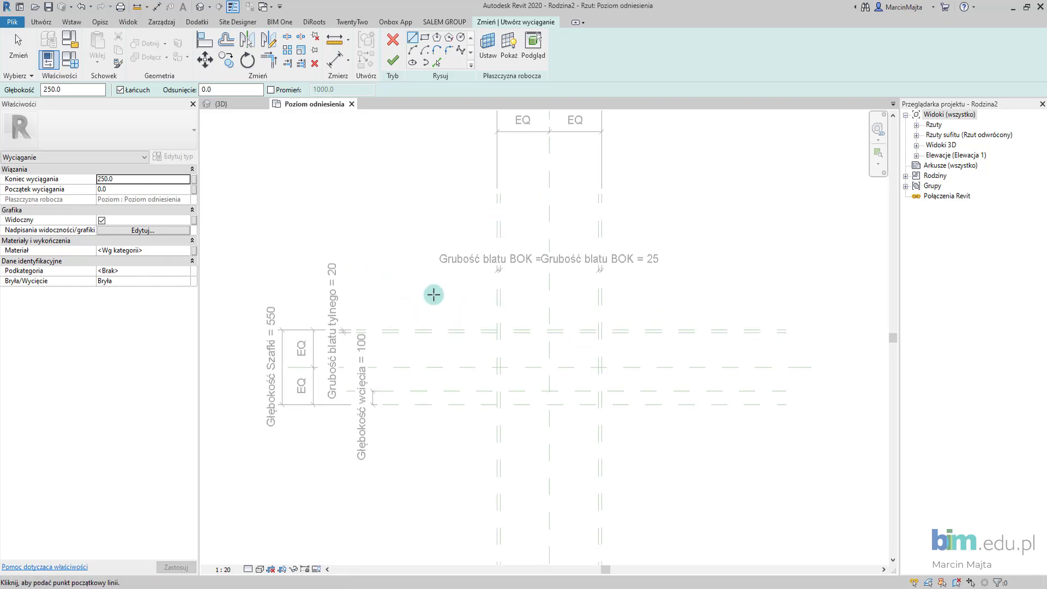
middle_click_drag(469, 311, 475, 294)
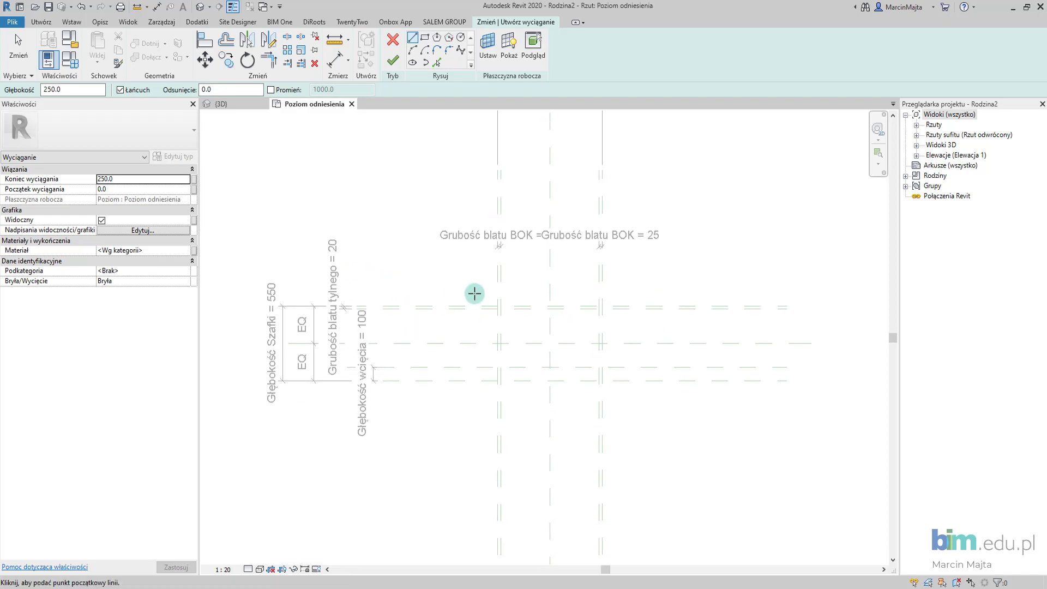
scroll(504, 305, "up", 2)
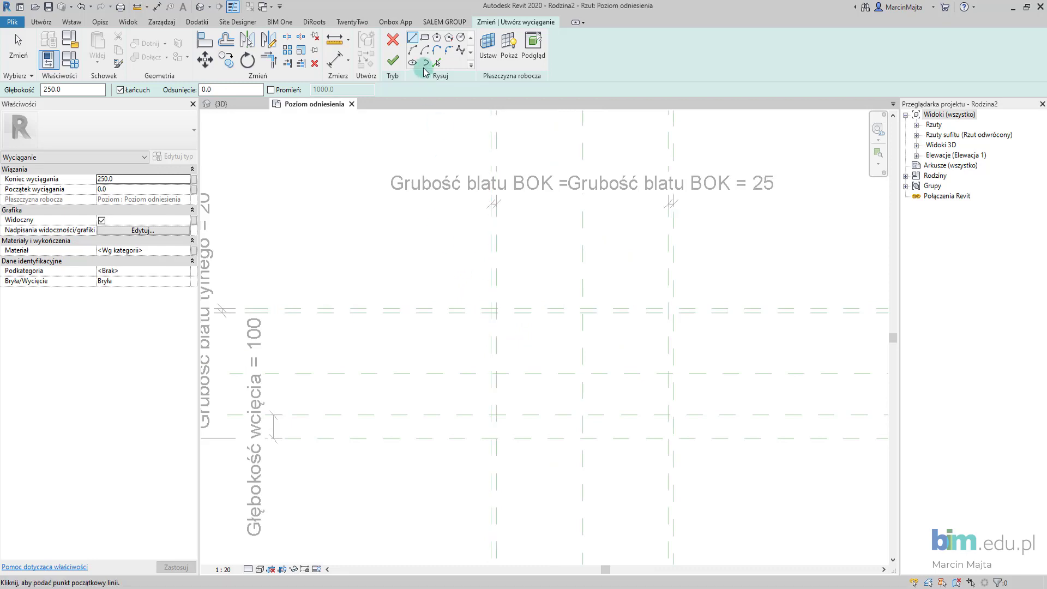
left_click(428, 41)
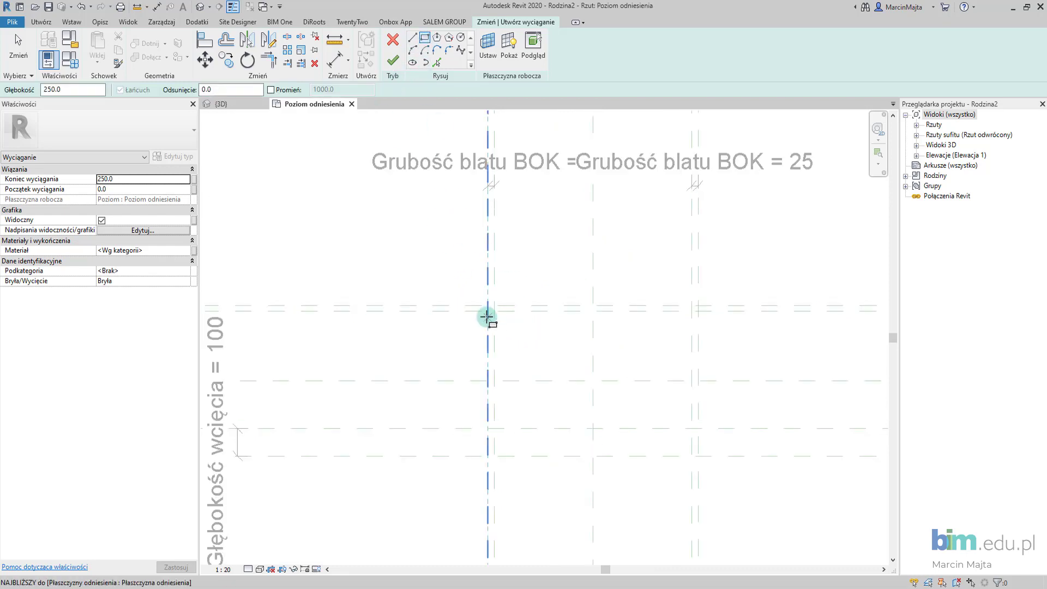
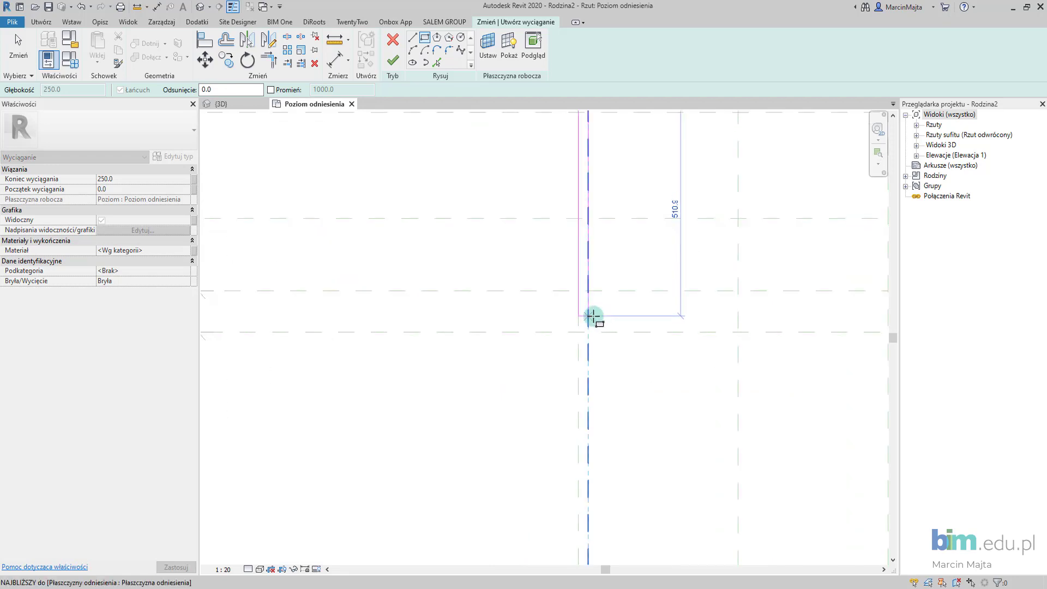
- Finish the first side panel extrusion sketch
key("Escape")
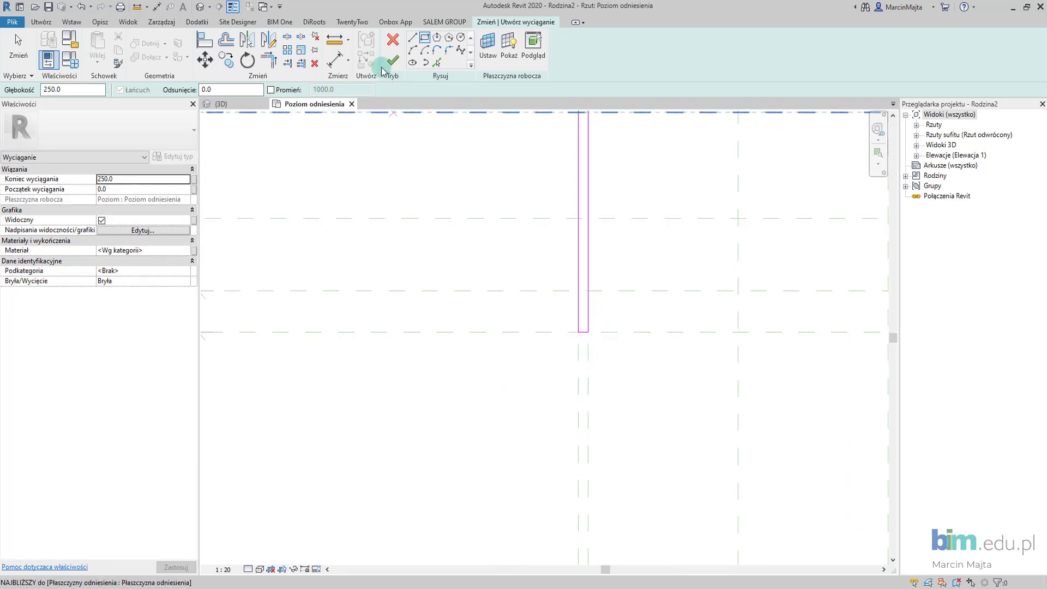
left_click(392, 61)
scroll(499, 264, "down", 2)
scroll(506, 299, "down", 1)
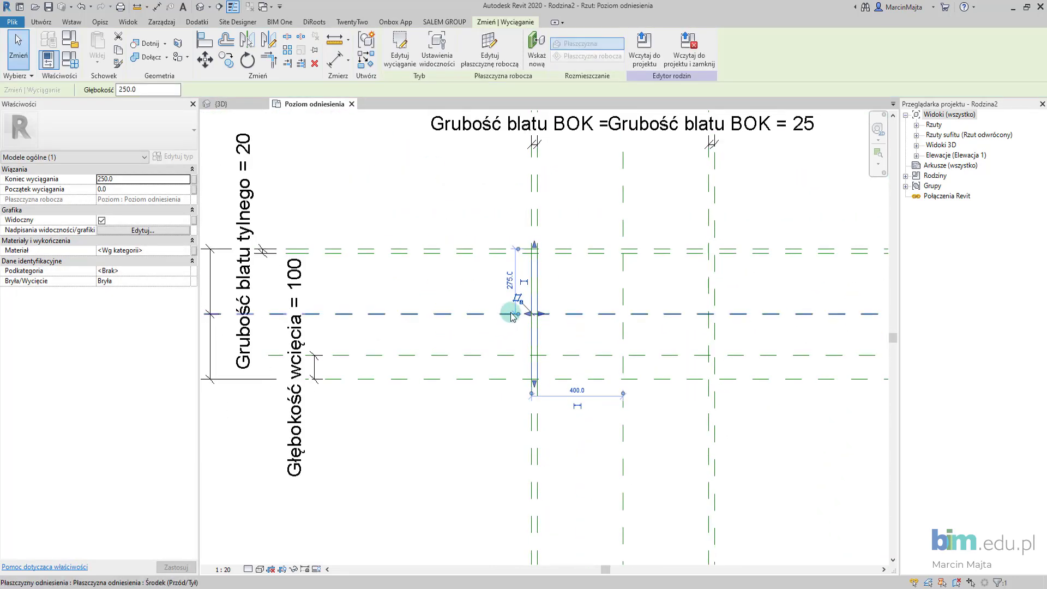
- Lock the panel's right and bottom edges to reference planes and stretch its top edge to the upper plane
left_click(510, 300)
scroll(554, 304, "up", 2)
left_click(547, 292)
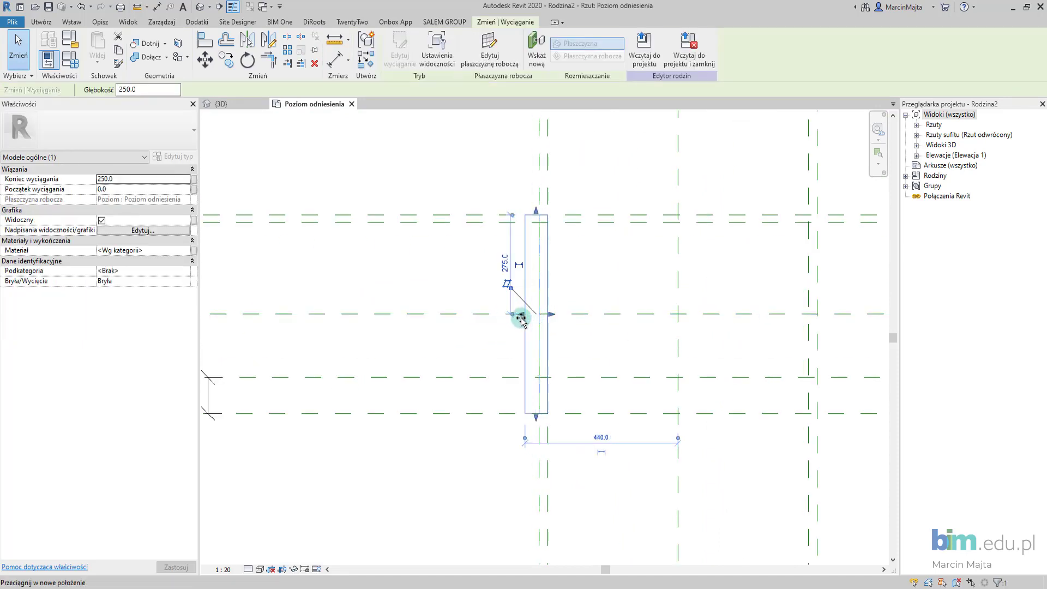
left_click(550, 325)
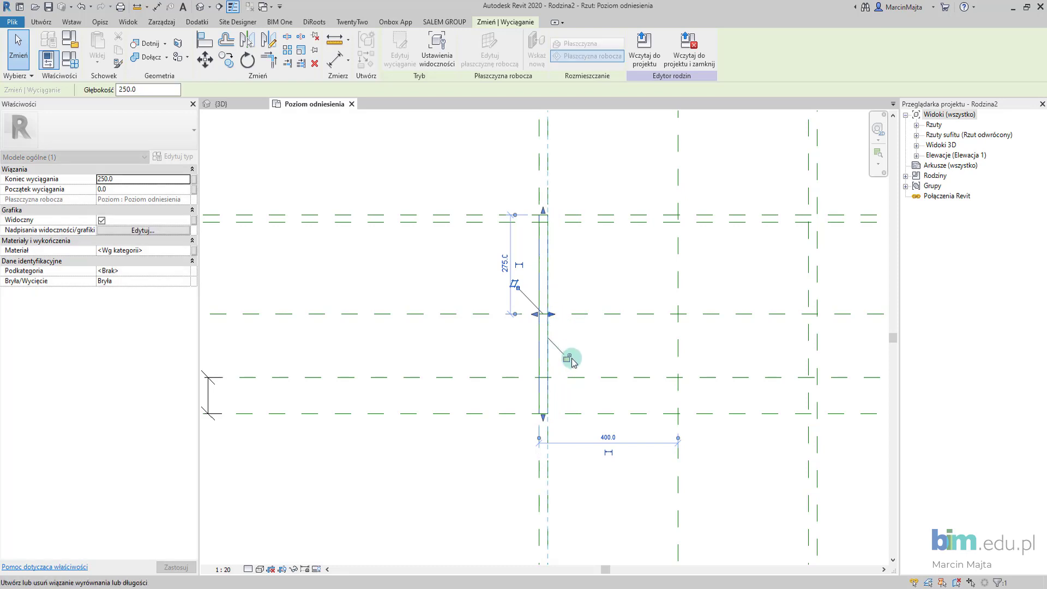
left_click_drag(548, 424, 544, 419)
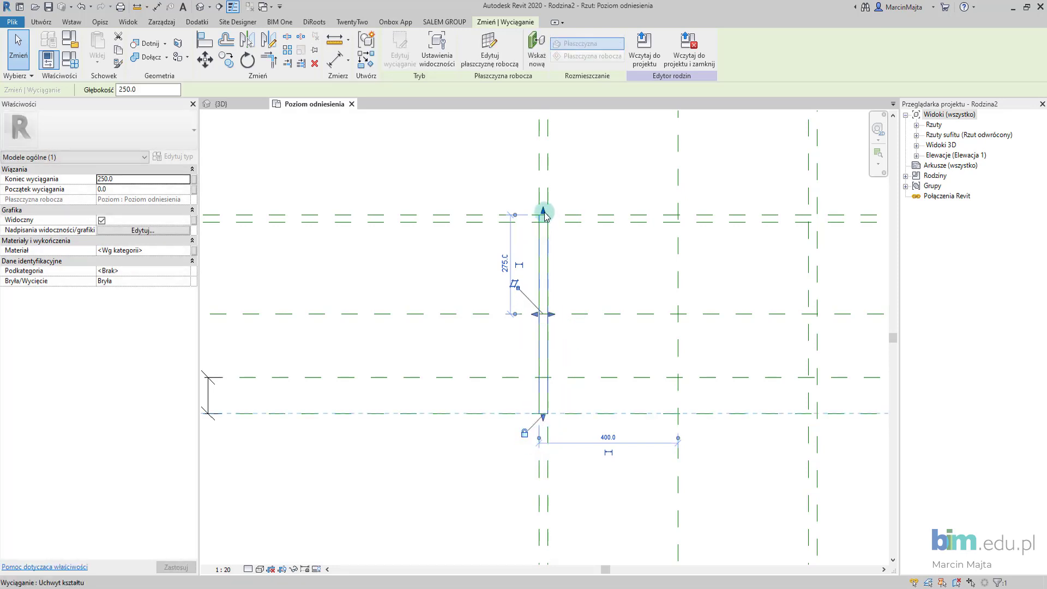
left_click_drag(544, 209, 544, 213)
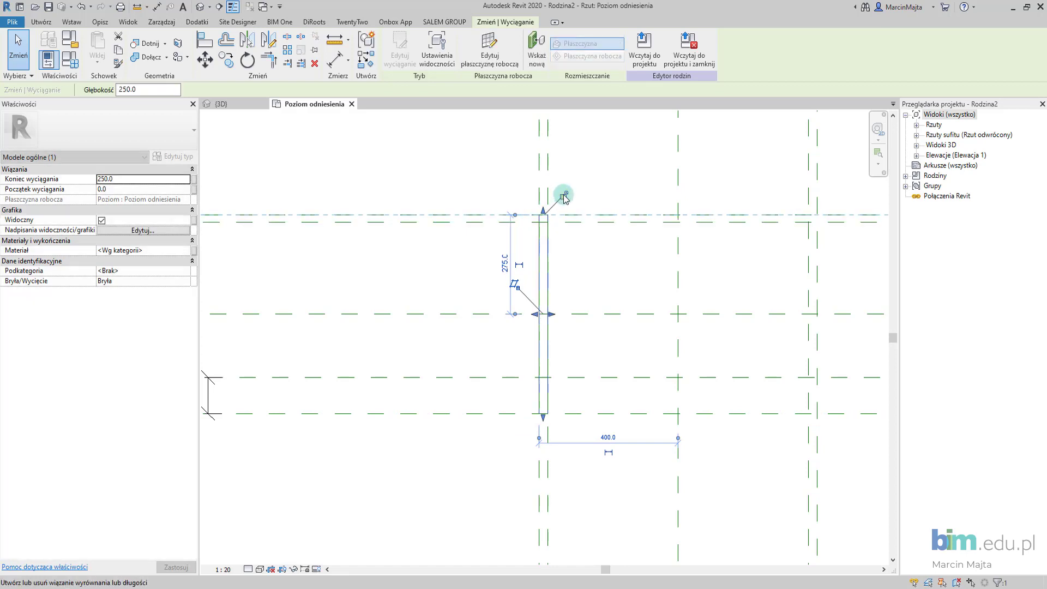
- Test-flex the depth to 240 with a reference plane, then undo back to 100
scroll(594, 311, "down", 2)
left_click(448, 226)
left_click(436, 236)
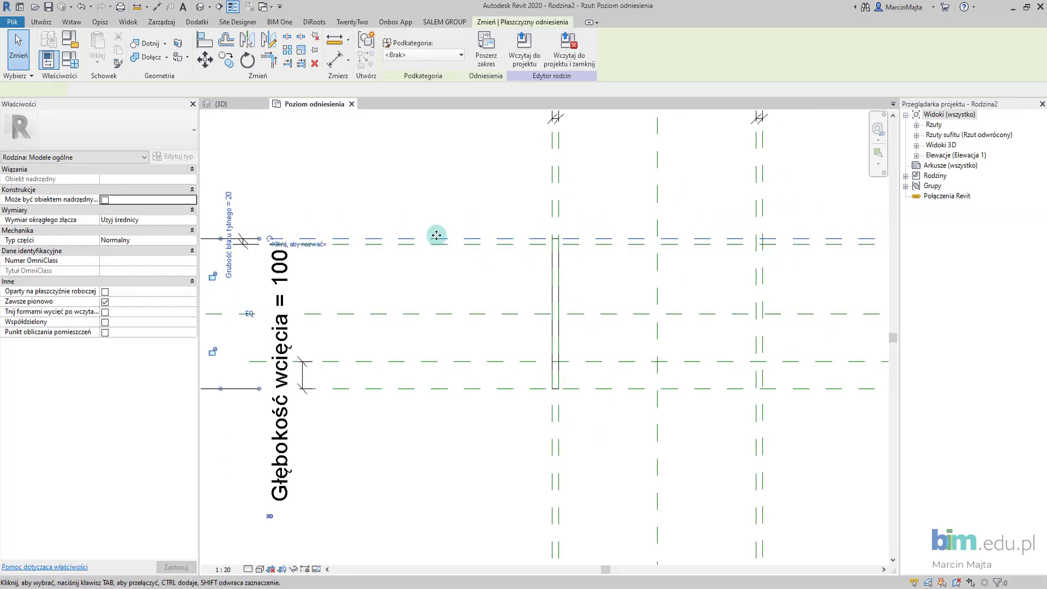
left_click_drag(432, 199, 432, 195)
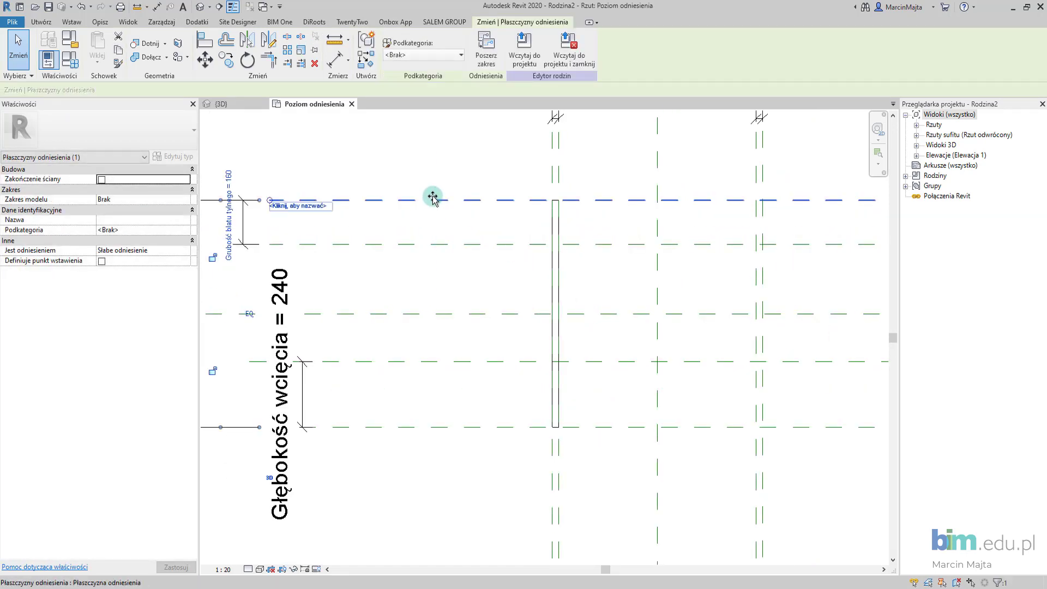
key("ctrl+z")
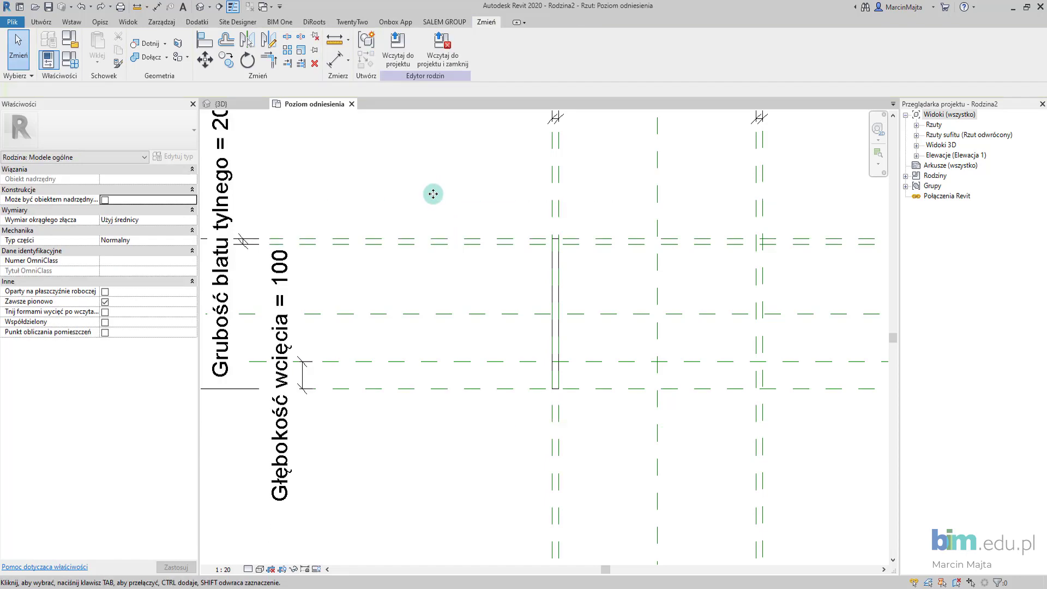
scroll(535, 297, "down", 2)
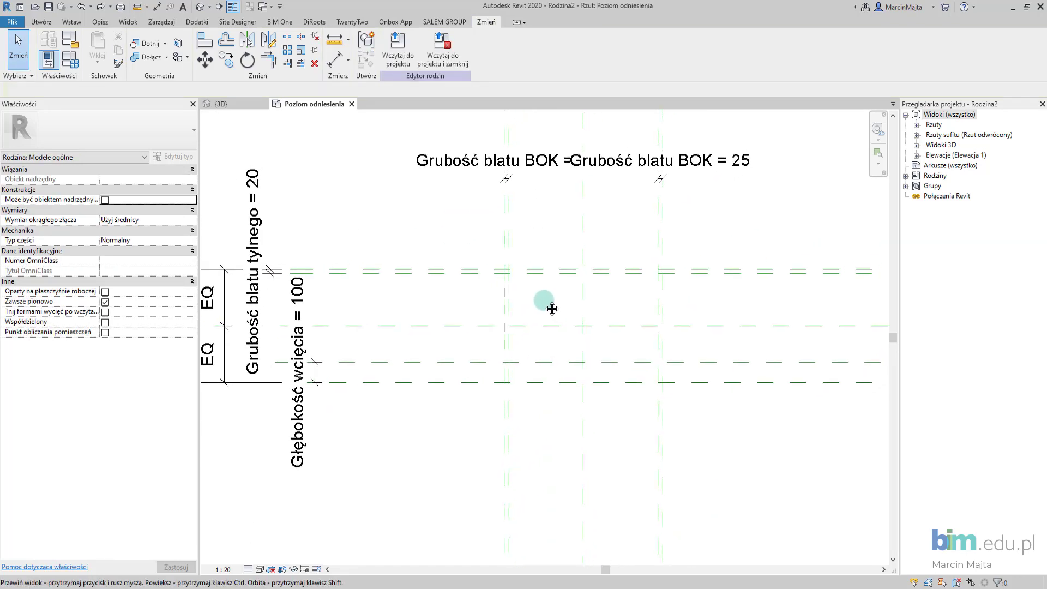
middle_click_drag(523, 299, 497, 304)
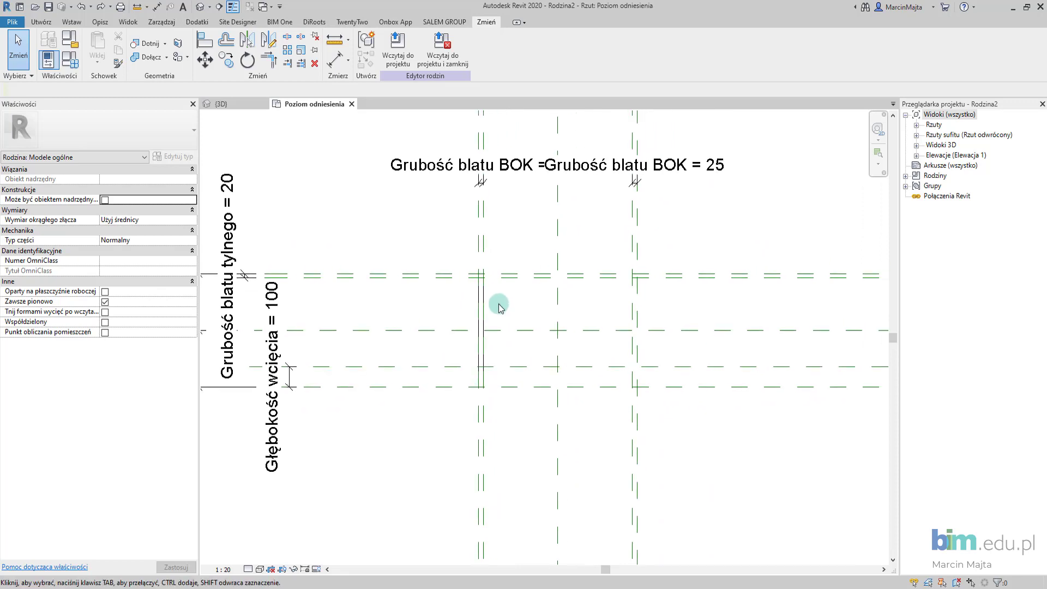
- Start a new extrusion sketch from the right-side horizontal, vertical and lower reference planes
left_click(42, 22)
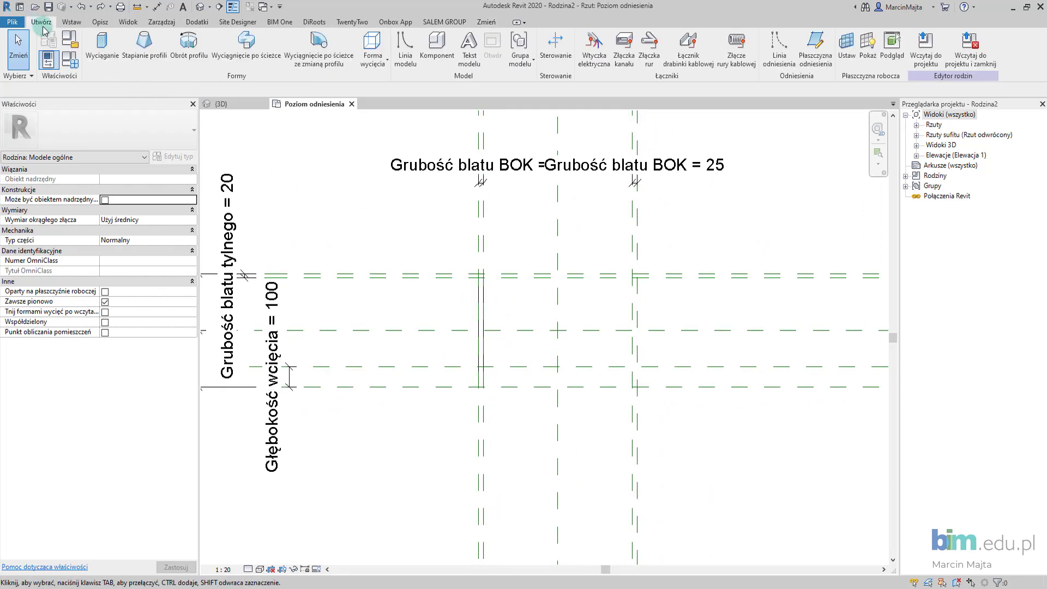
left_click(92, 47)
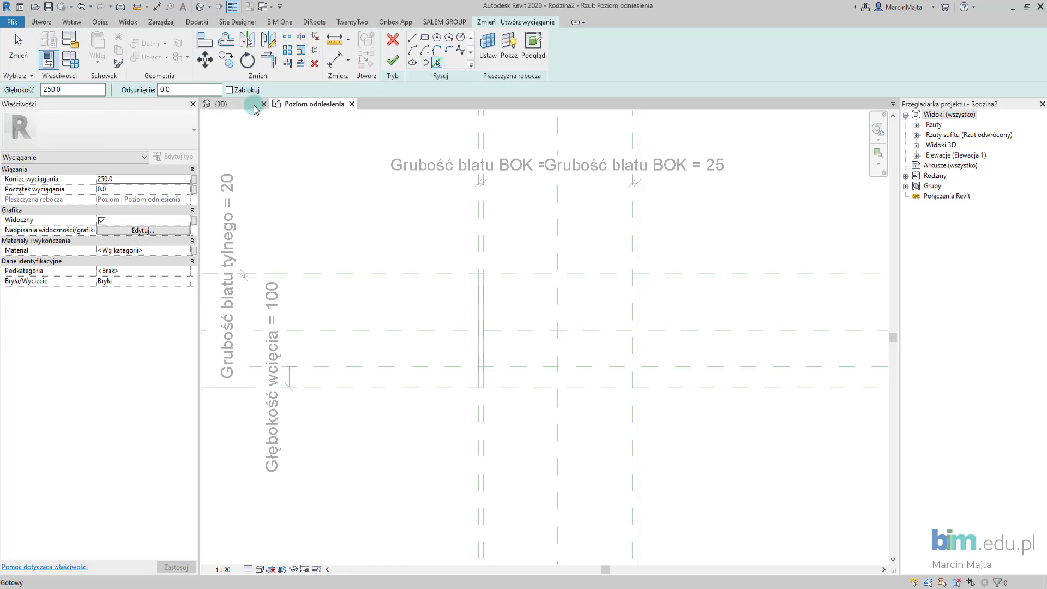
middle_click_drag(556, 197, 496, 213)
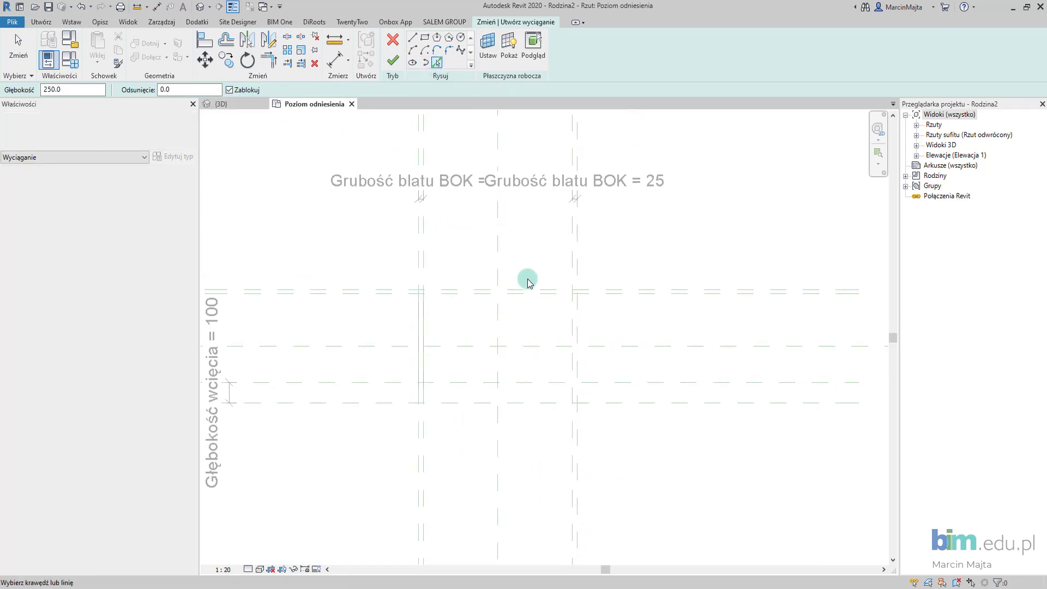
scroll(594, 292, "up", 2)
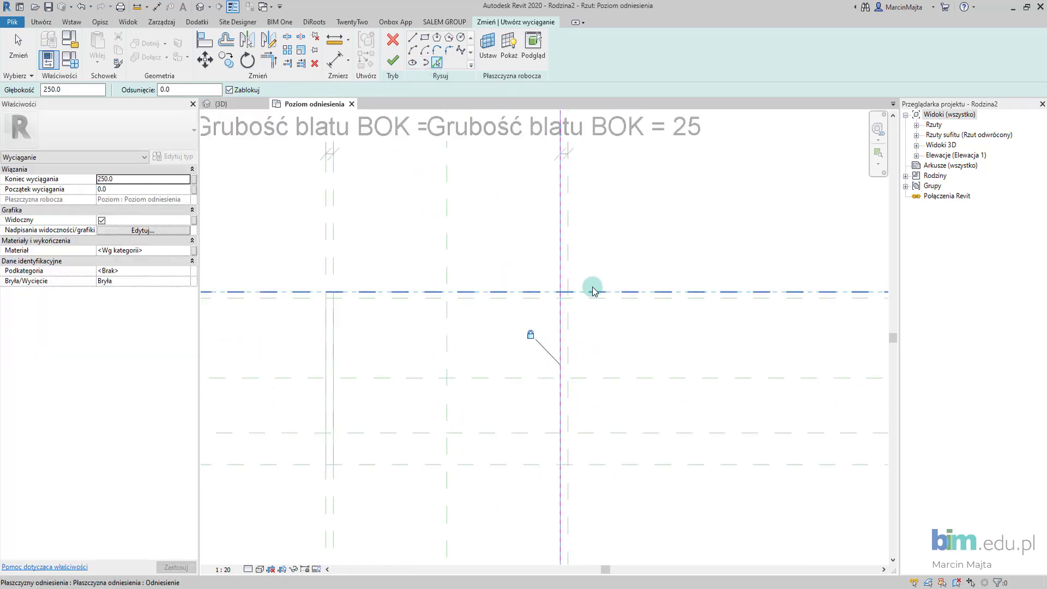
left_click(593, 292)
left_click(568, 343)
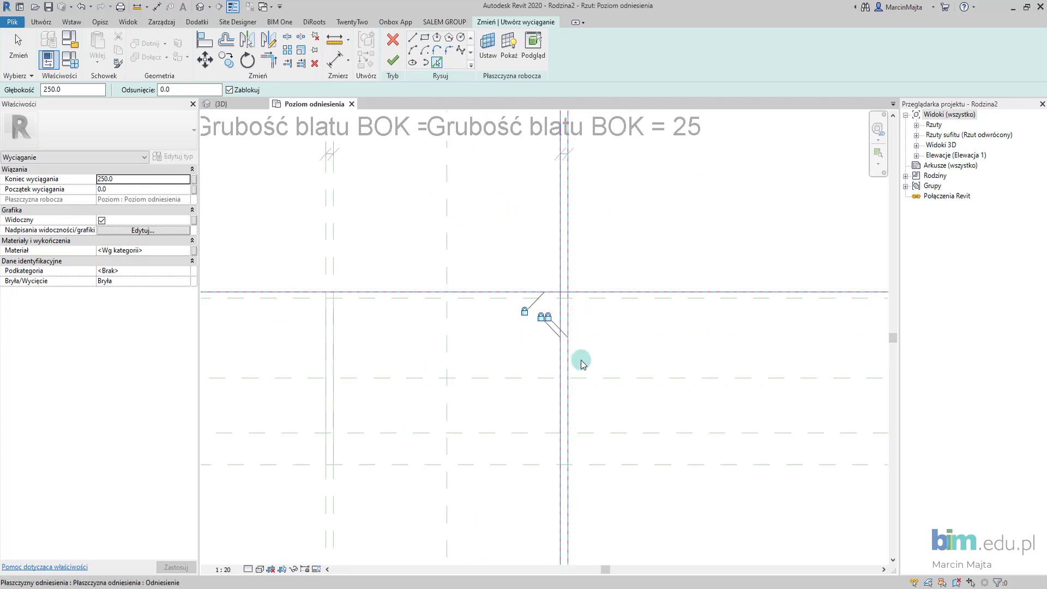
left_click(609, 465)
- Trim the picked lines with TR into a closed rectangle
key("t")
key("r")
scroll(548, 296, "up", 3)
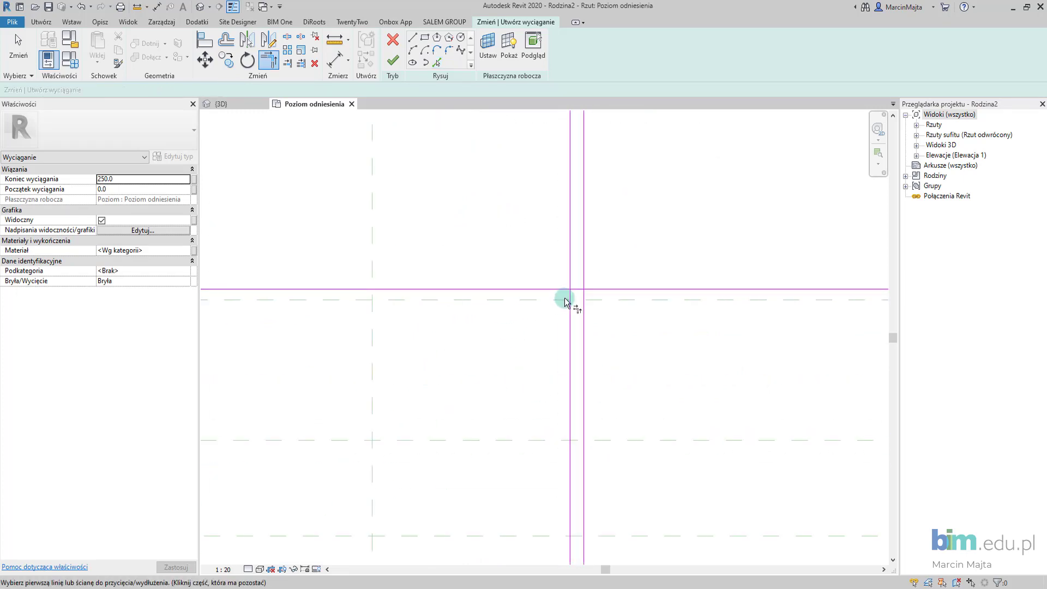
left_click(566, 301)
left_click(577, 290)
left_click(583, 382)
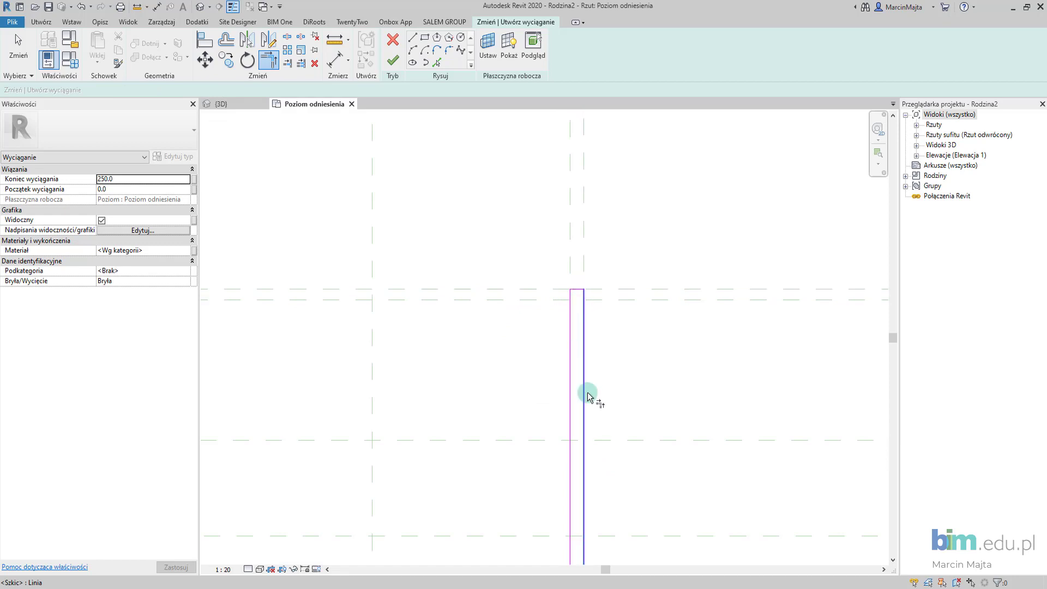
scroll(605, 348, "down", 2)
scroll(596, 381, "up", 1)
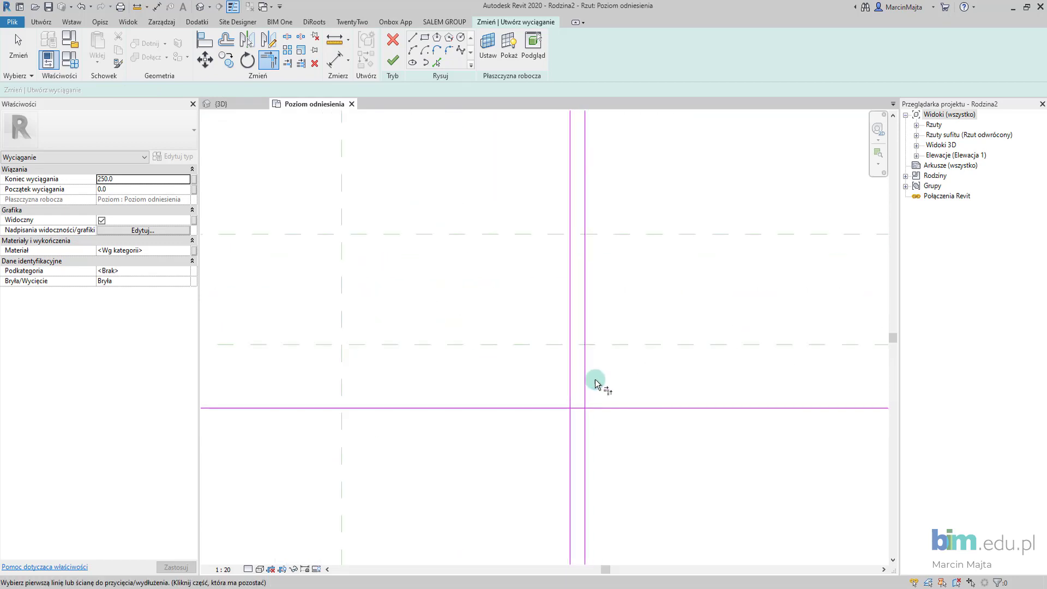
left_click(578, 408)
scroll(567, 381, "down", 2)
scroll(550, 354, "down", 1)
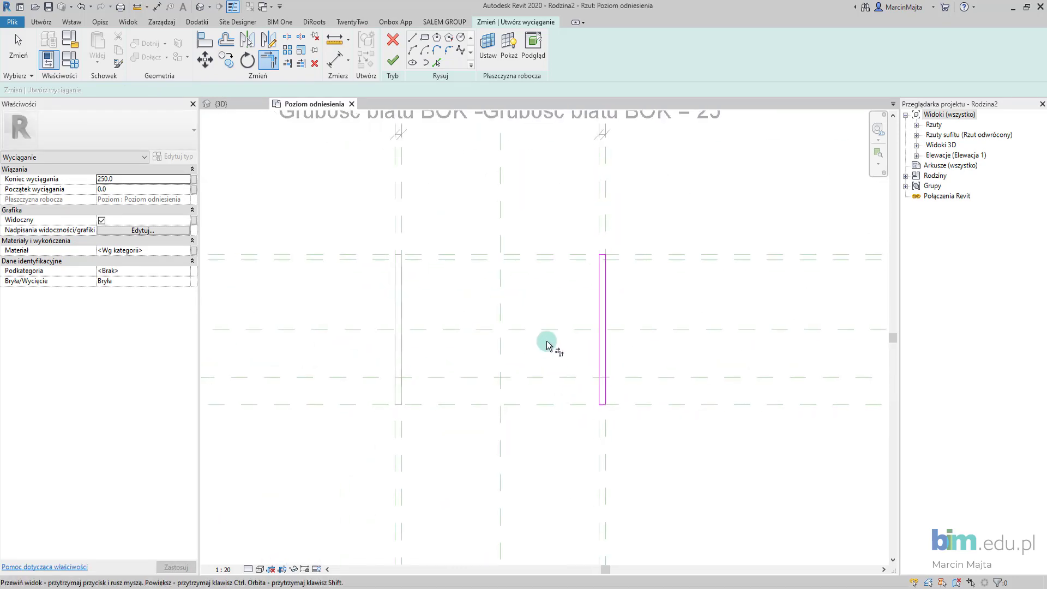
- Finish the second side panel extrusion
left_click(394, 61)
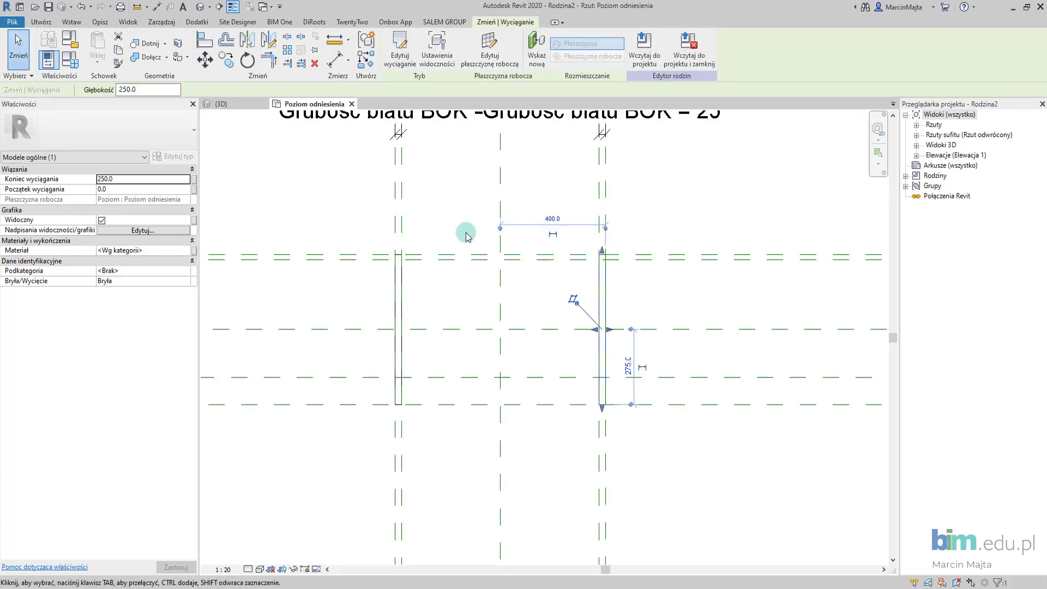
middle_click_drag(468, 231, 502, 236)
key("c")
key("s")
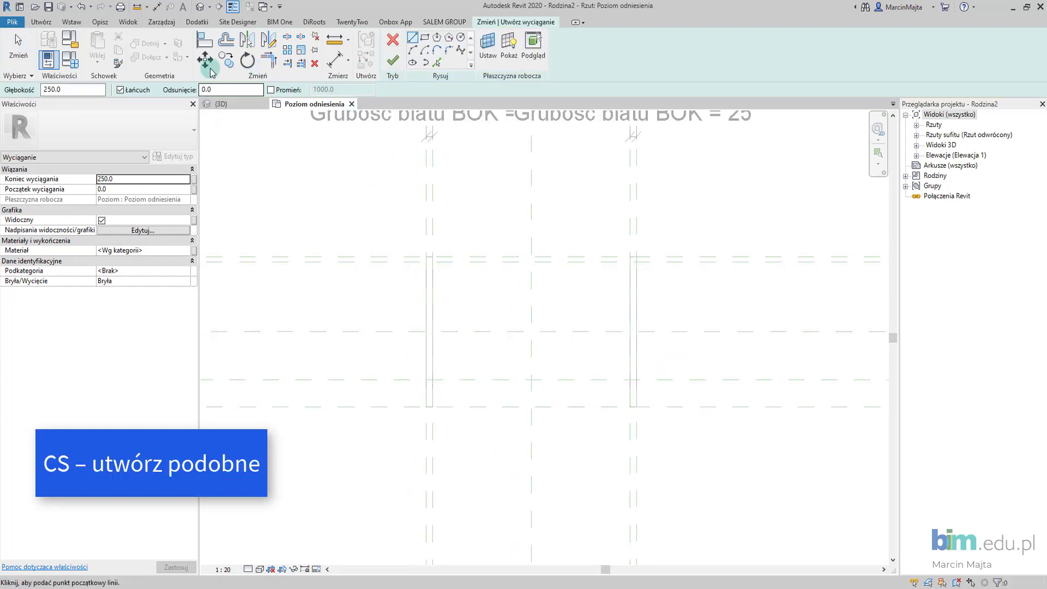
- Sketch lines from the horizontal, left vertical and right reference planes
left_click(437, 62)
scroll(473, 246, "up", 2)
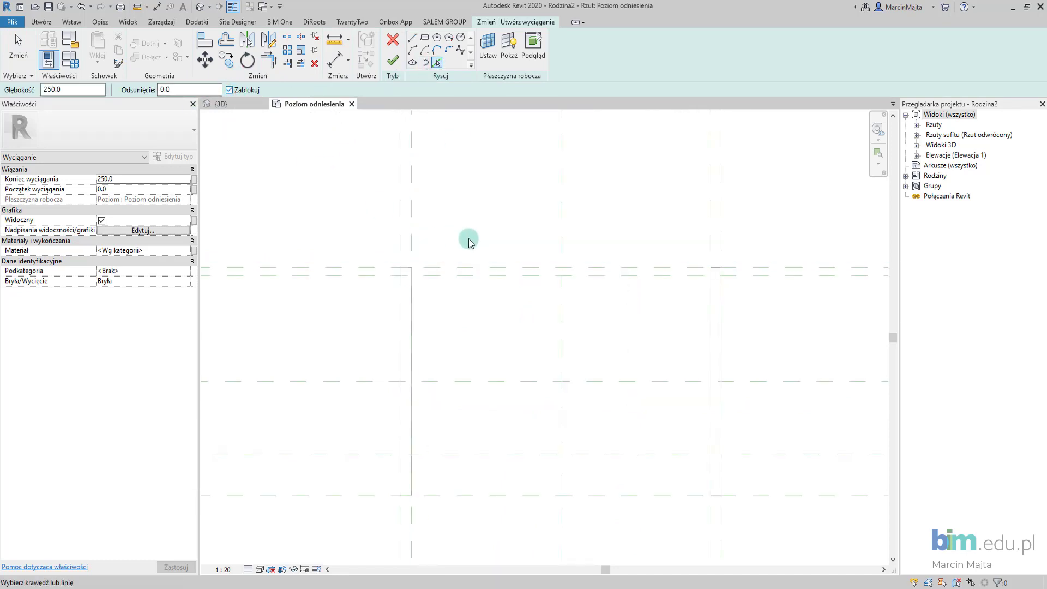
left_click(480, 267)
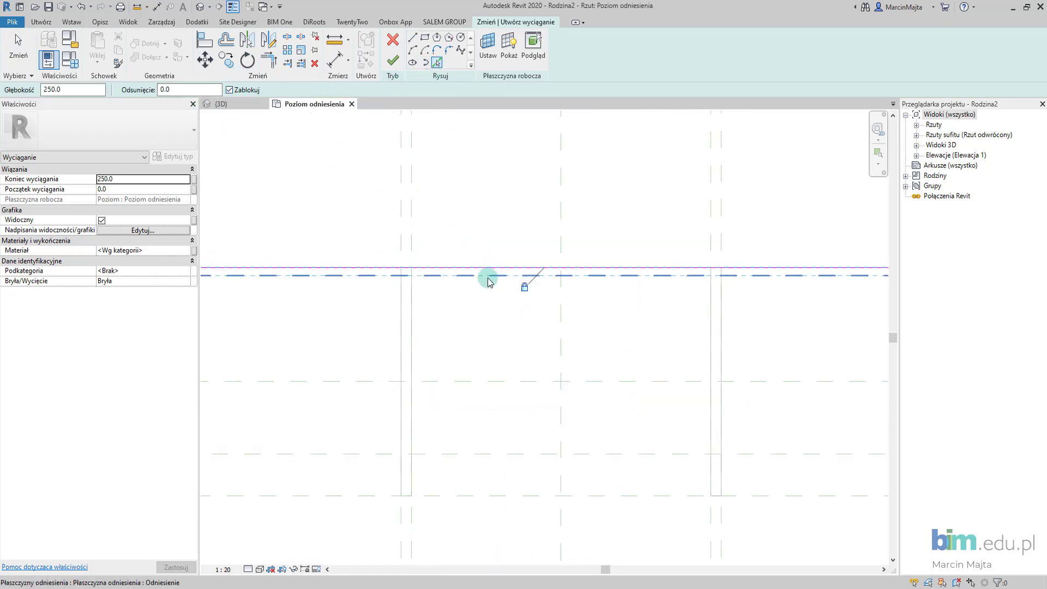
left_click(412, 236)
left_click(710, 214)
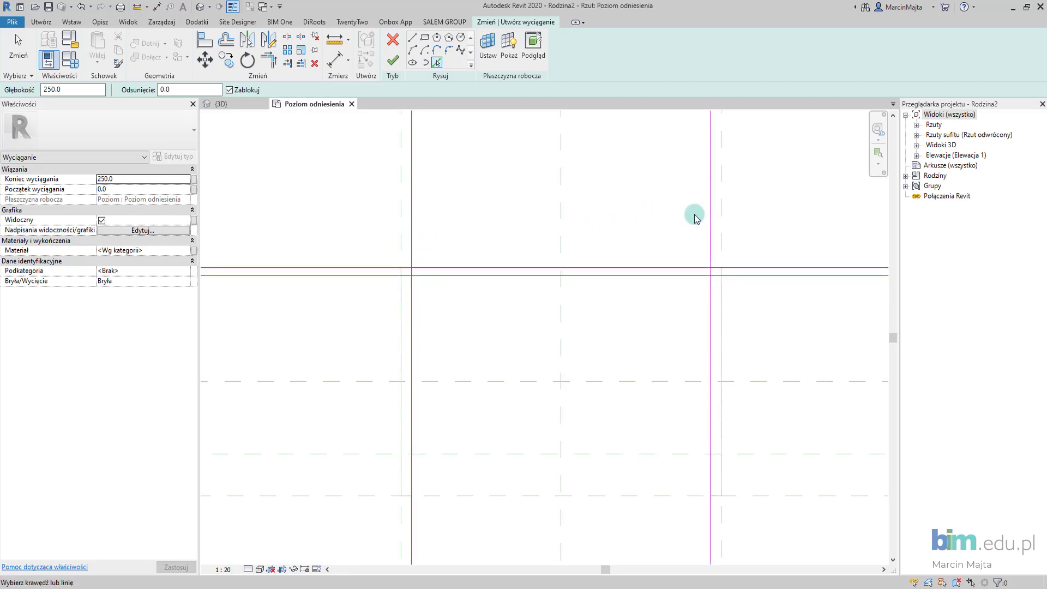
- Trim the U-shaped outline's corners closed with TR
key("t")
key("r")
scroll(429, 267, "up", 3)
scroll(404, 269, "up", 2)
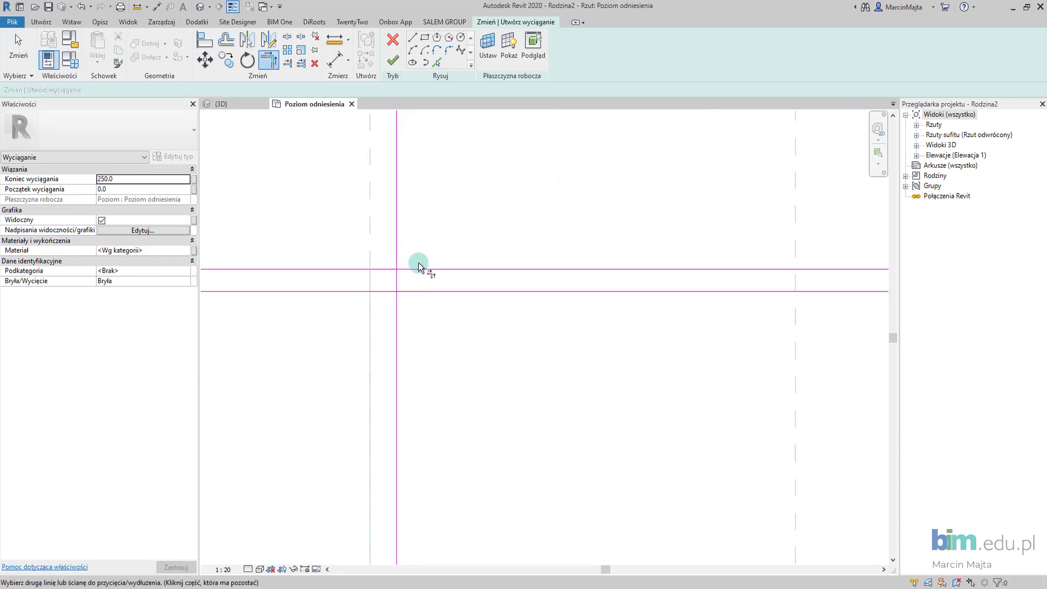
left_click(421, 301)
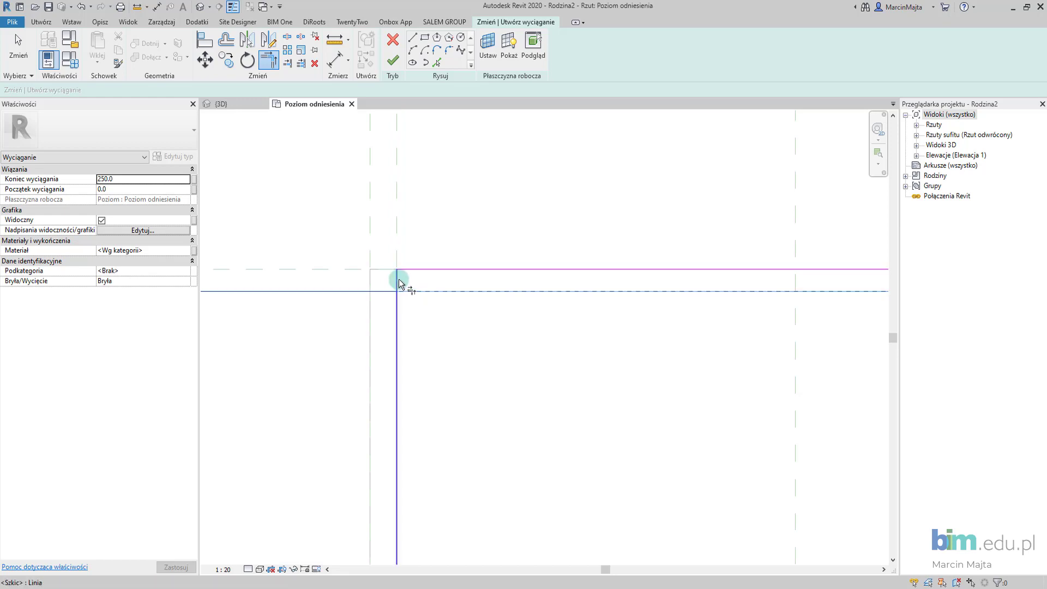
left_click(398, 280)
middle_click_drag(502, 302, 612, 345)
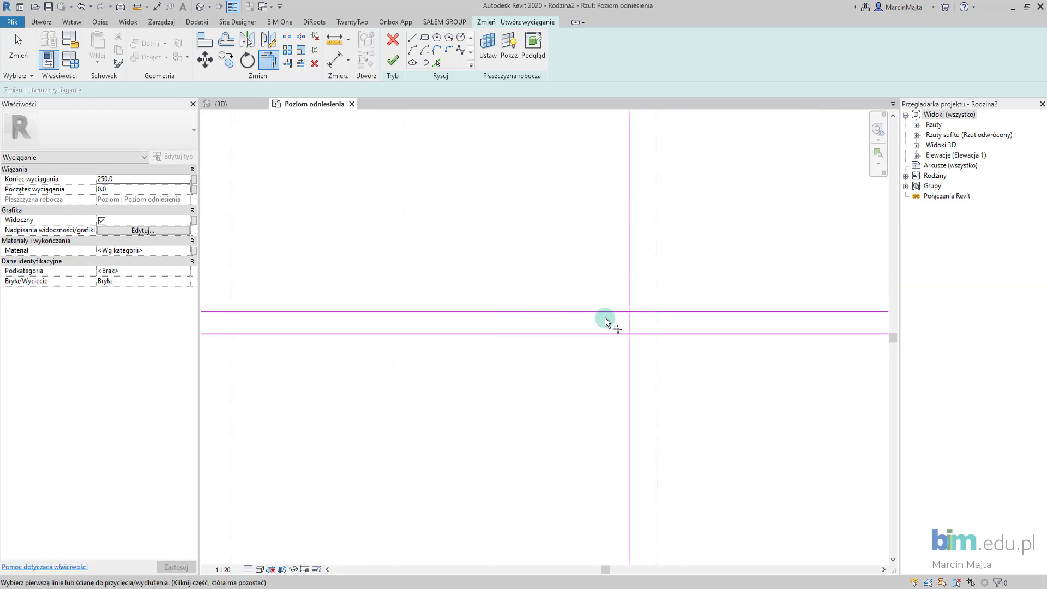
left_click(612, 311)
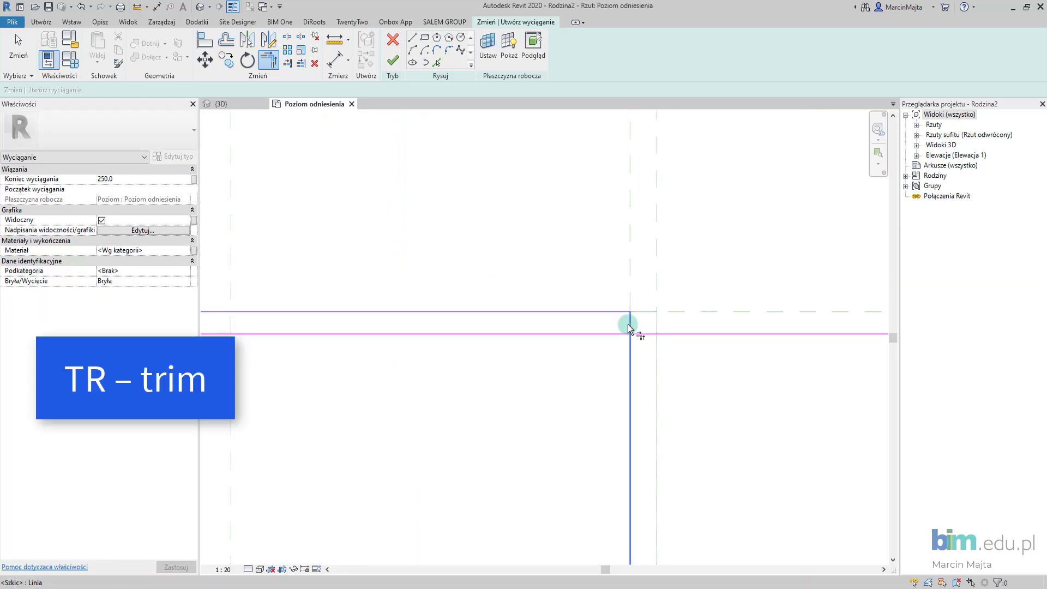
left_click(627, 322)
left_click(572, 333)
scroll(506, 313, "down", 2)
scroll(505, 313, "down", 2)
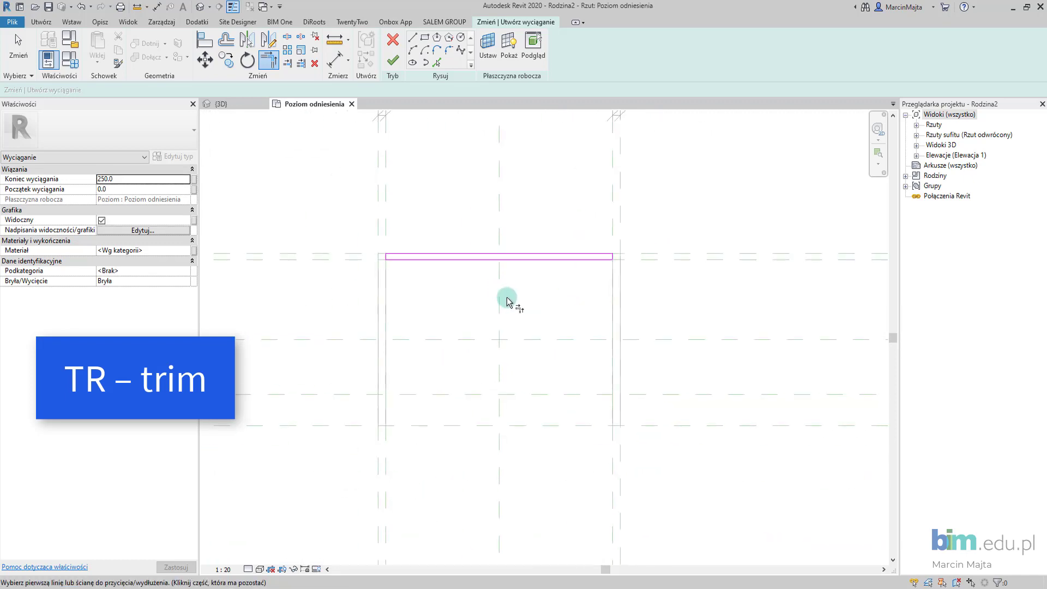
- Complete the sketch as the 250-high back extrusion
key("Escape")
left_click(393, 60)
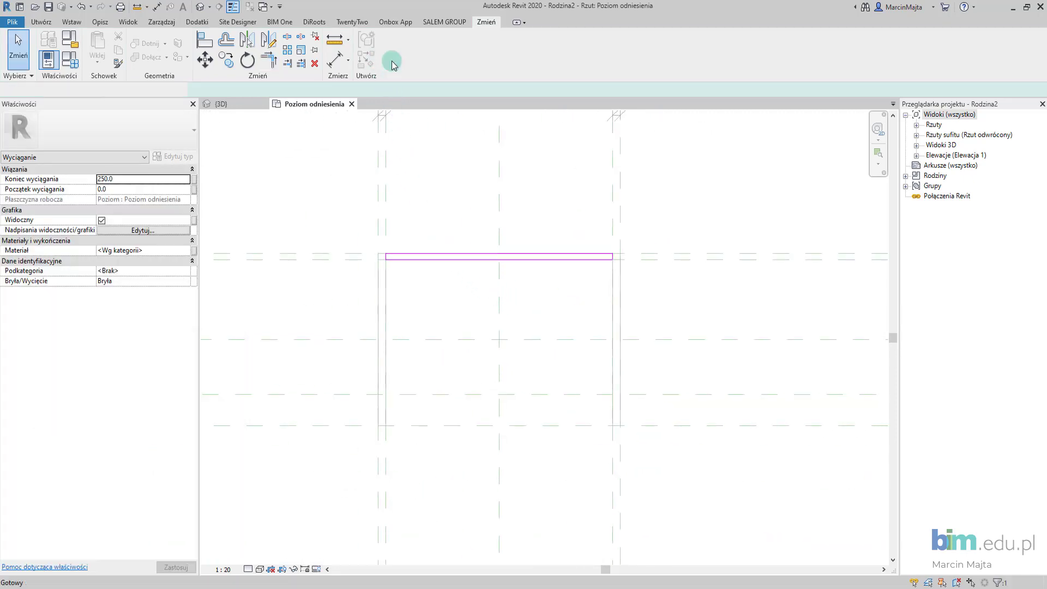
mouse_move(393, 205)
middle_mouse_down()
mouse_move(441, 223)
mouse_move(458, 208)
mouse_move(552, 235)
middle_mouse_up()
- Inspect the panels in 3D at Fine detail with Consistent Colors, then return to the reference-level plan
scroll(444, 191, "down", 1)
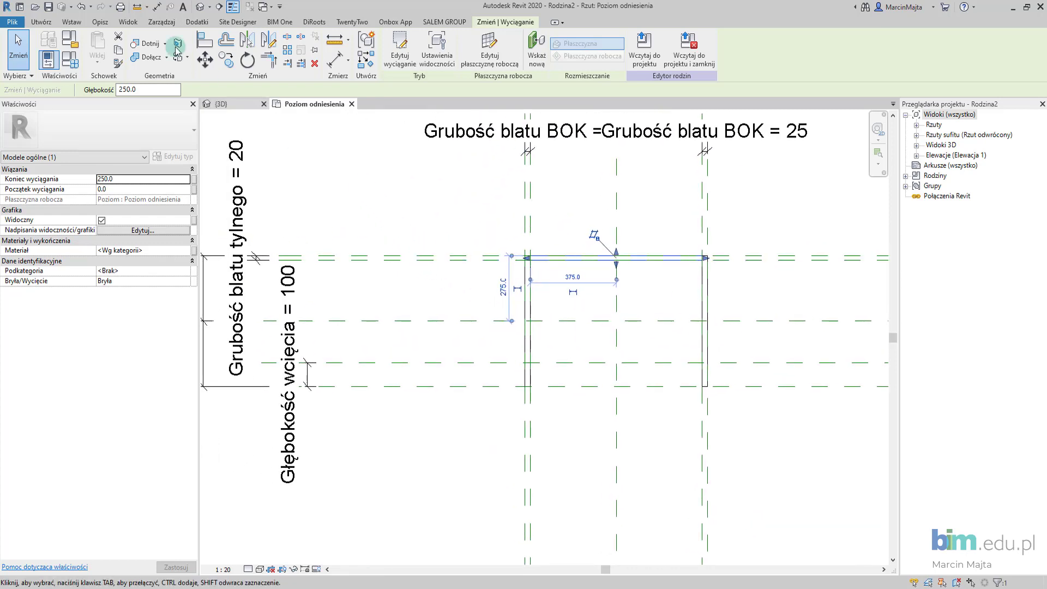
left_click(200, 6)
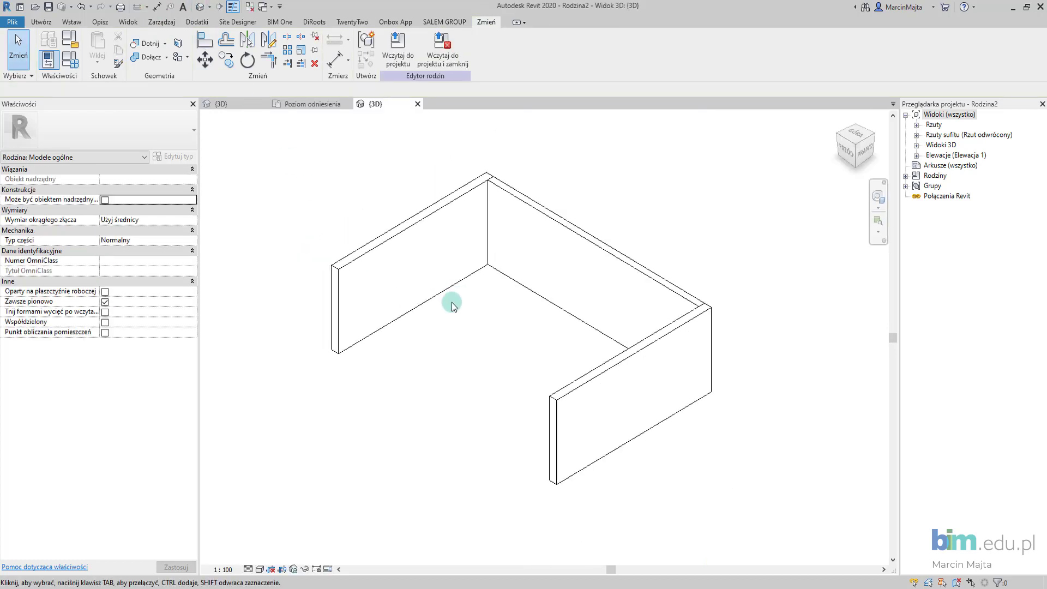
mouse_move(455, 299)
middle_mouse_down("shift")
mouse_move(510, 330)
mouse_move(322, 485)
middle_mouse_up("shift")
left_click(248, 569)
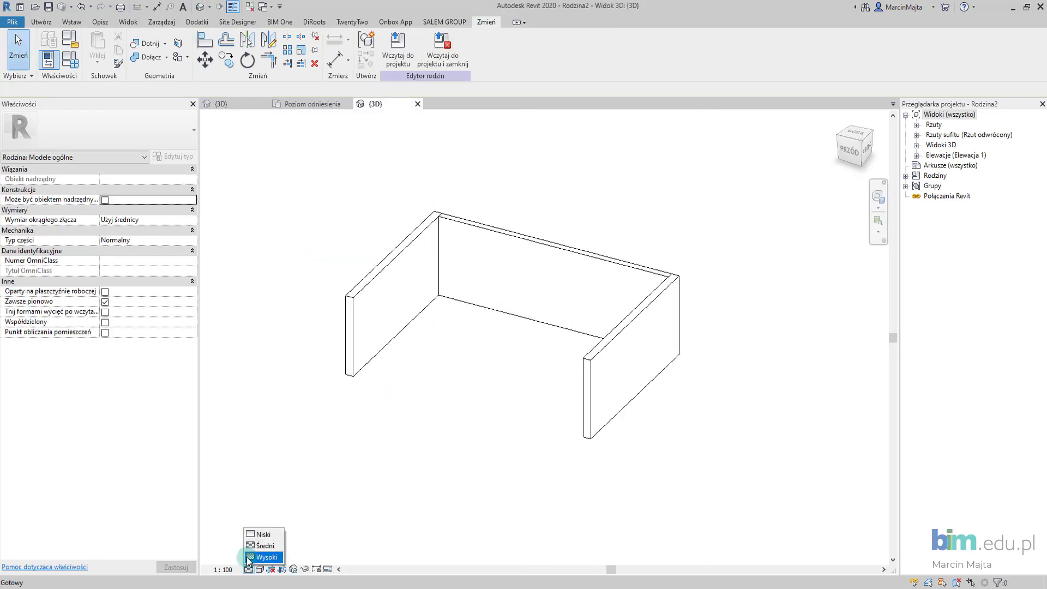
left_click(260, 569)
left_click(269, 544)
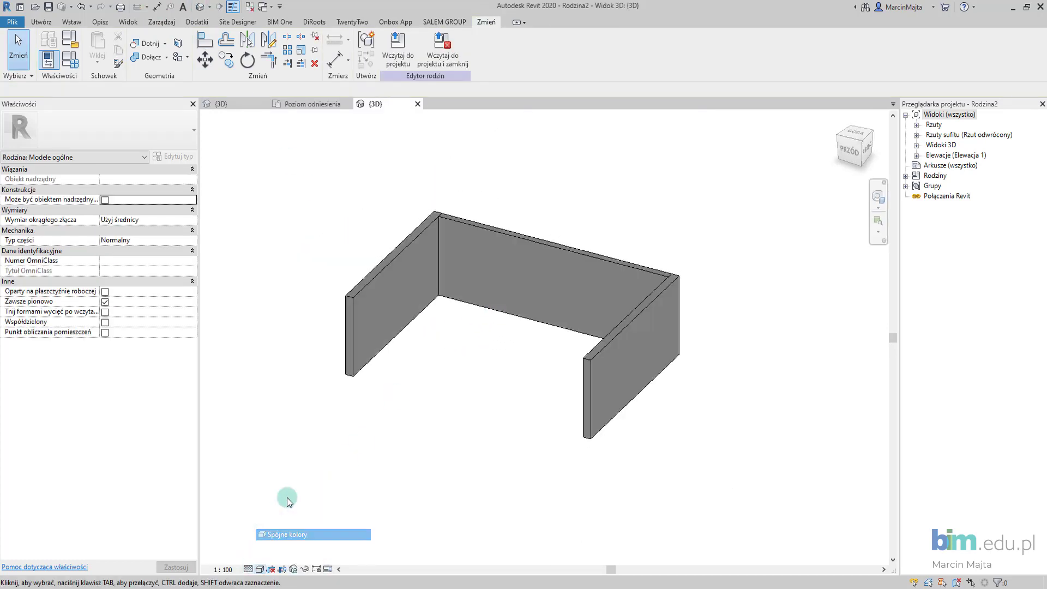
mouse_move(362, 402)
middle_mouse_down("shift")
mouse_move(350, 392)
mouse_move(361, 406)
middle_mouse_up("shift")
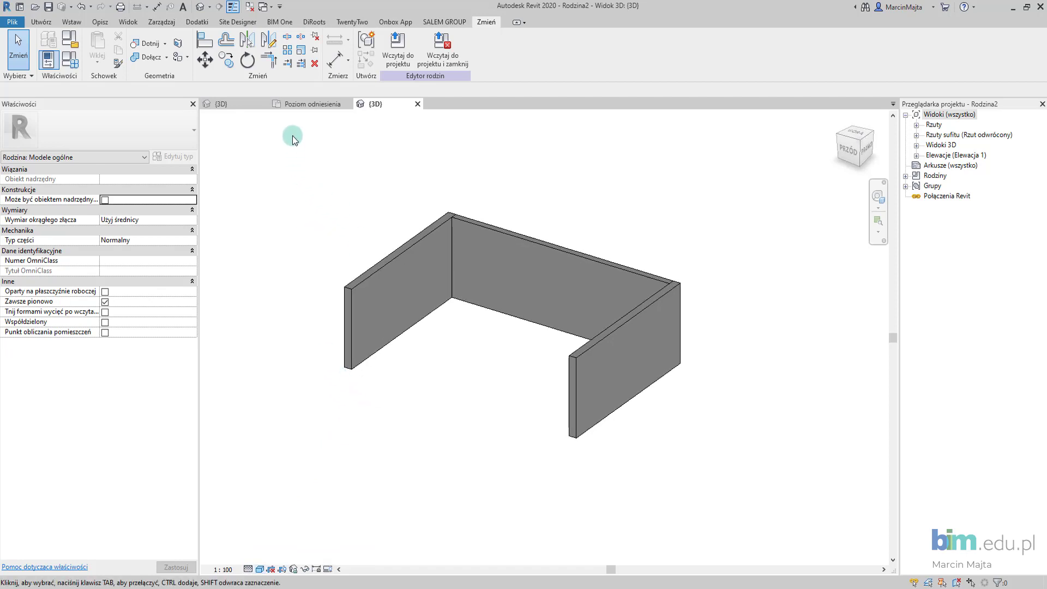
left_click(291, 104)
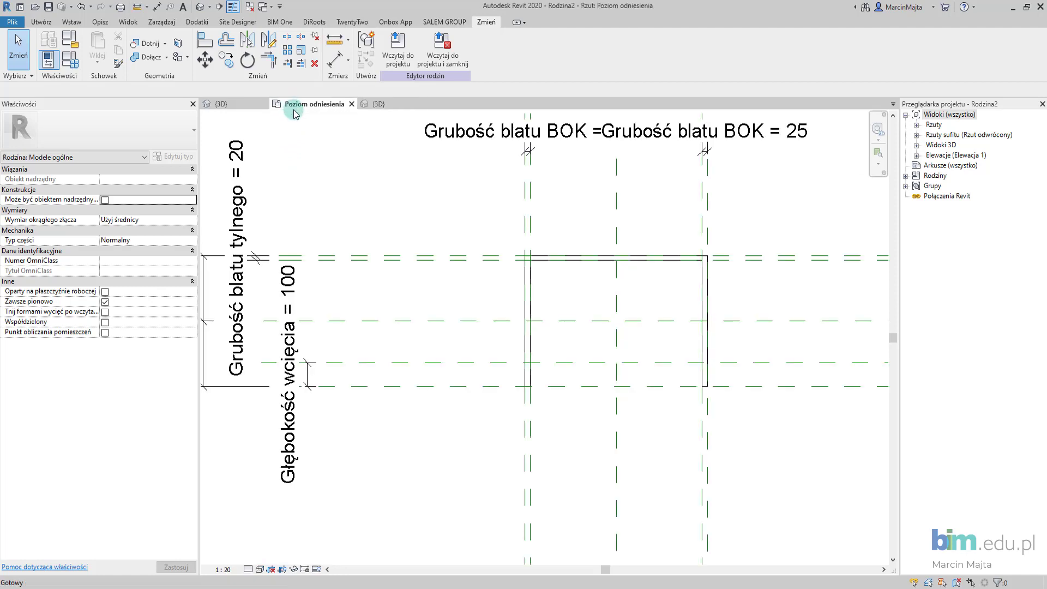
middle_click_drag(402, 240, 407, 253)
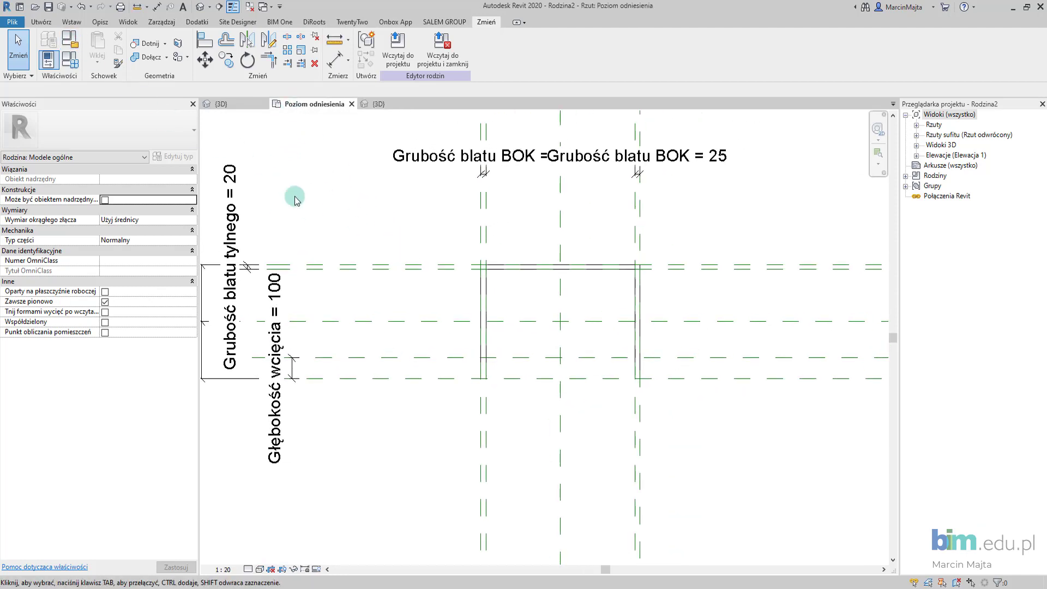
- Start an extrusion with end height 100, sketching from the top, right and front edges
left_click(51, 23)
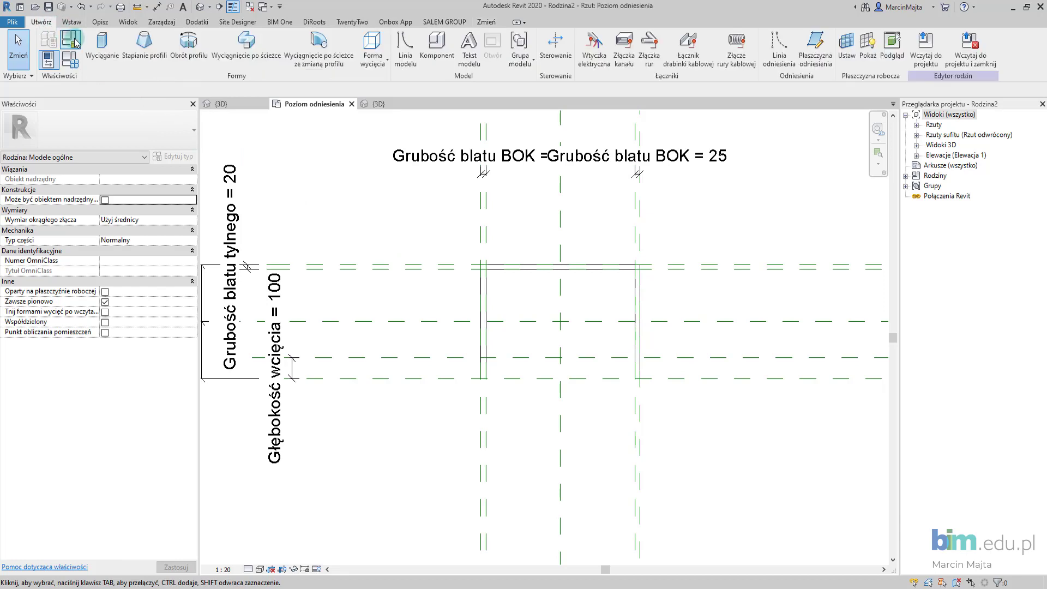
left_click(102, 49)
left_click(133, 182)
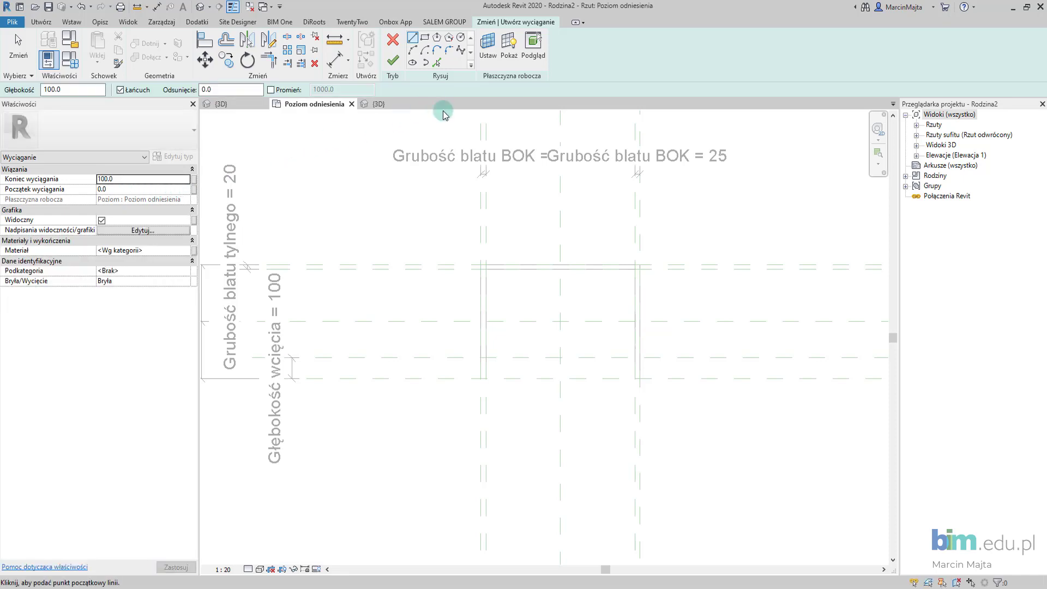
left_click(437, 62)
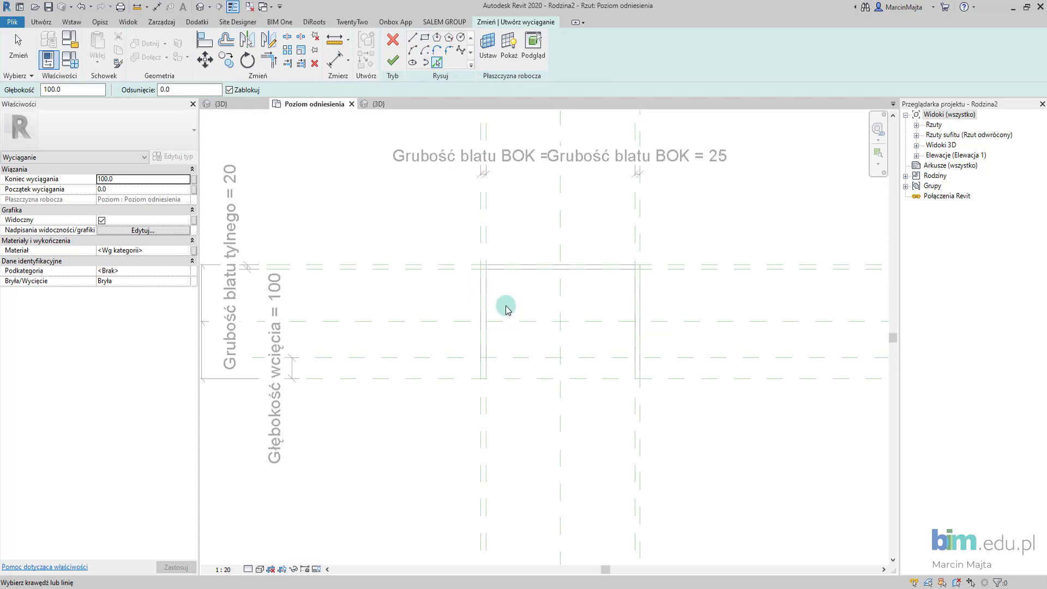
scroll(493, 354, "up", 2)
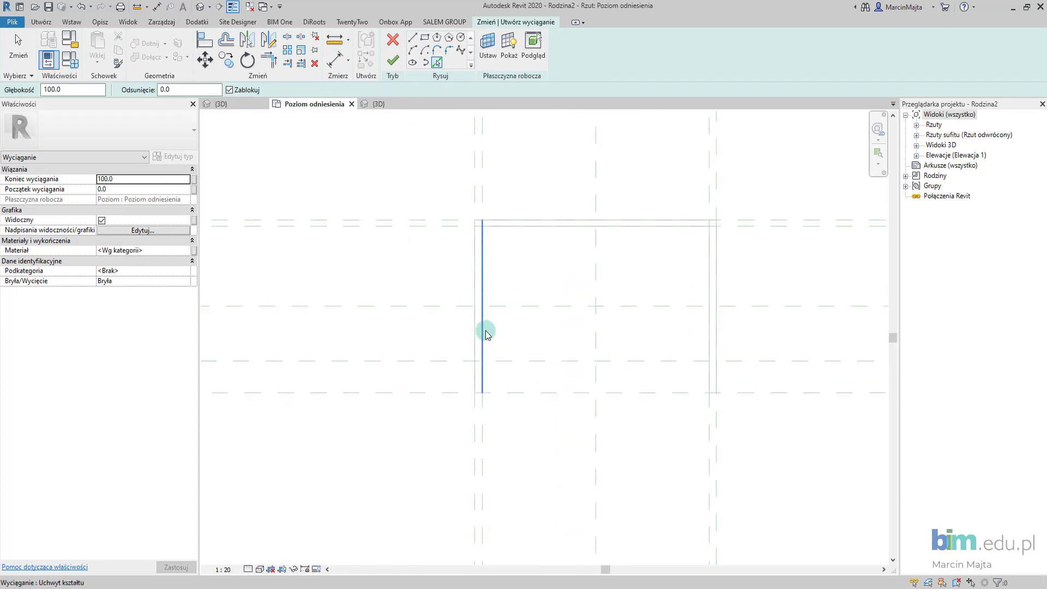
left_click(550, 236)
left_click(703, 271)
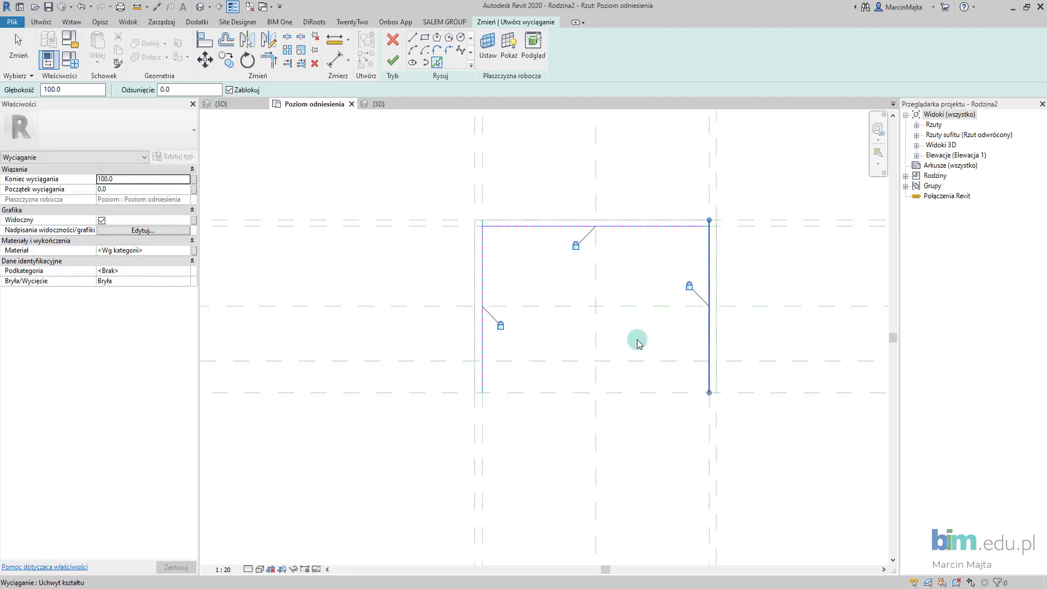
left_click(629, 388)
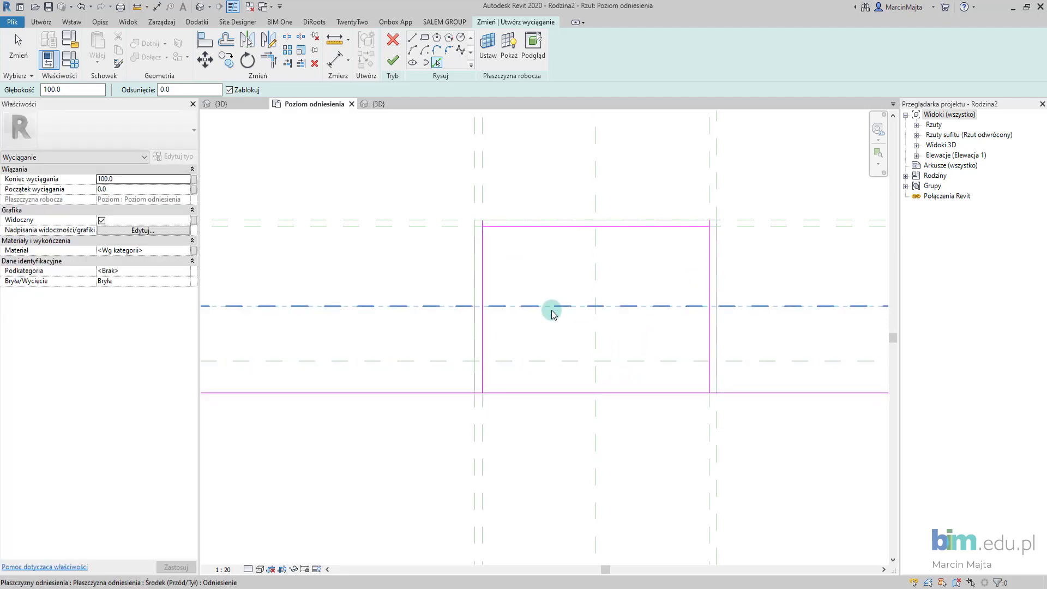
- Trim the lines into a closed rectangle and finish the 100-high extrusion
key("t")
key("r")
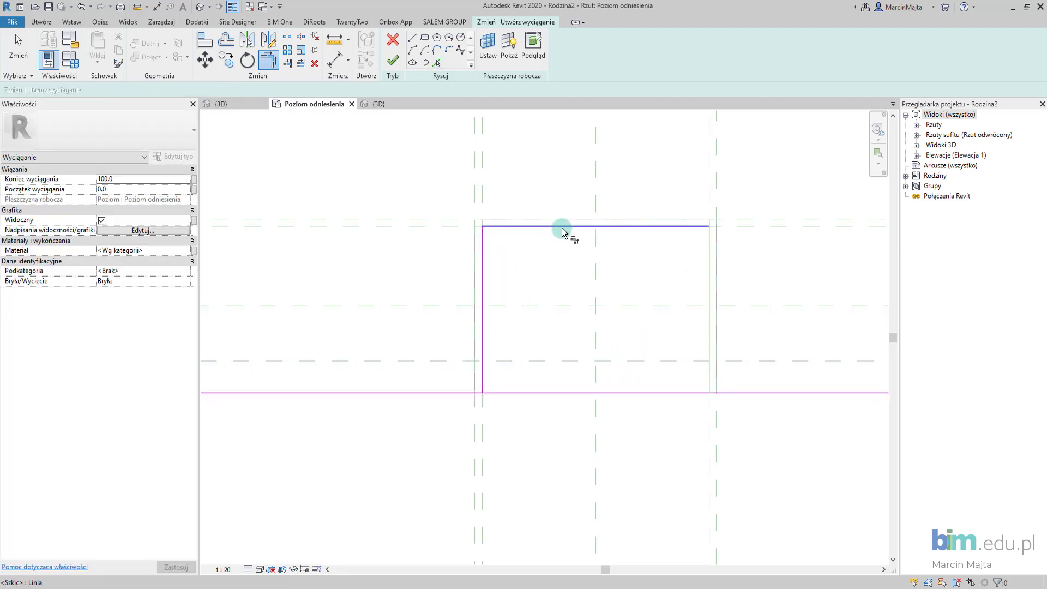
left_click(561, 226)
left_click(709, 275)
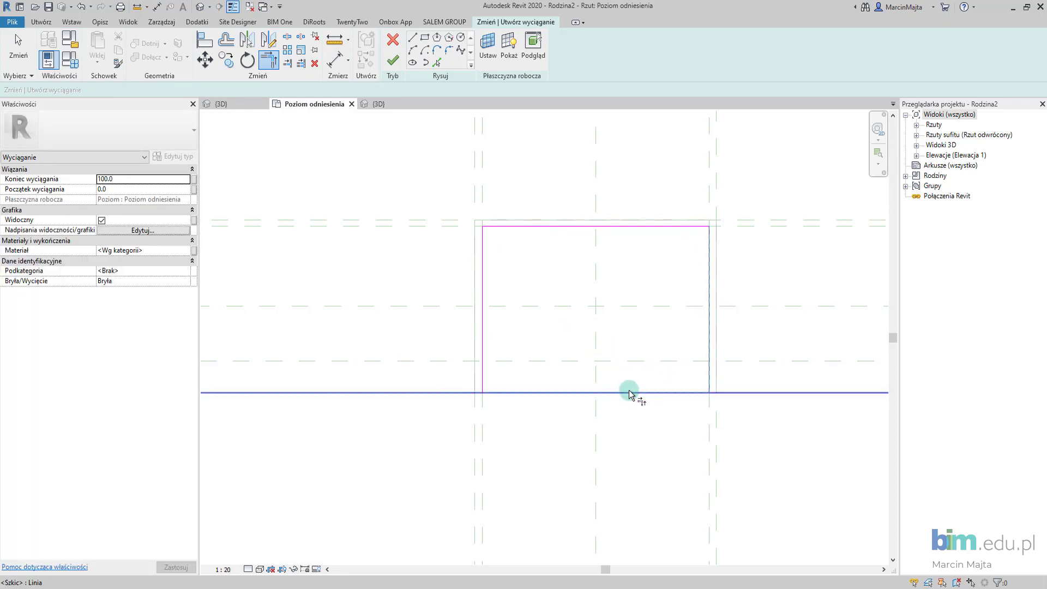
left_click(600, 393)
left_click(482, 368)
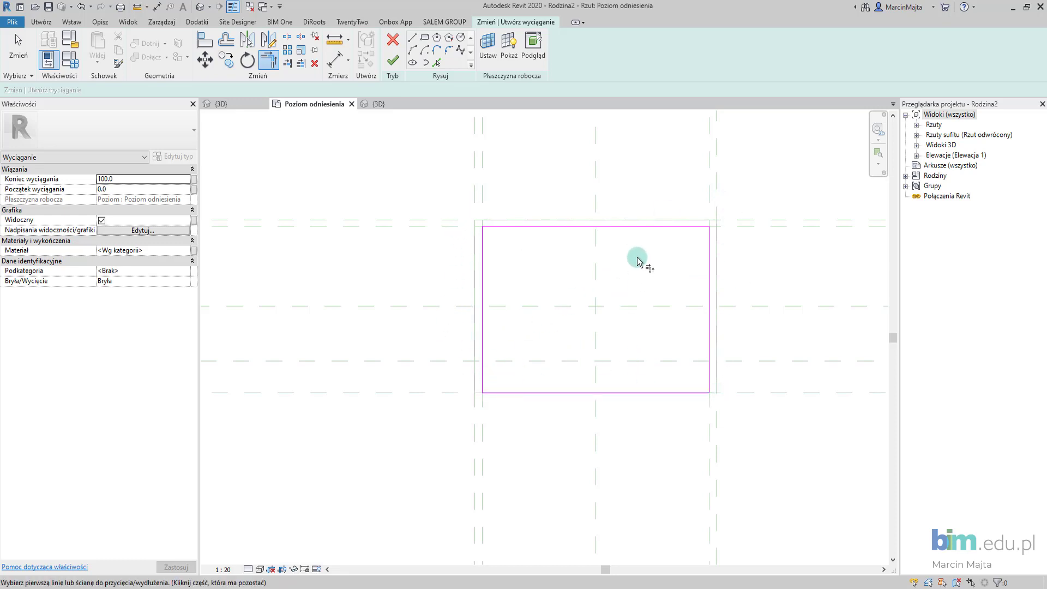
scroll(637, 260, "down", 1)
scroll(639, 266, "down", 1)
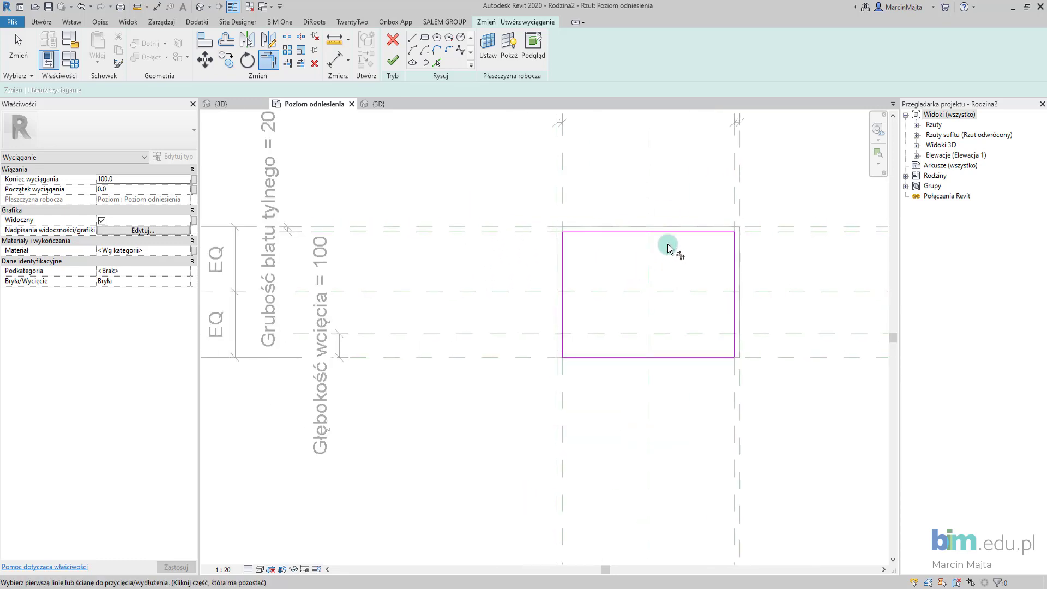
left_click(392, 61)
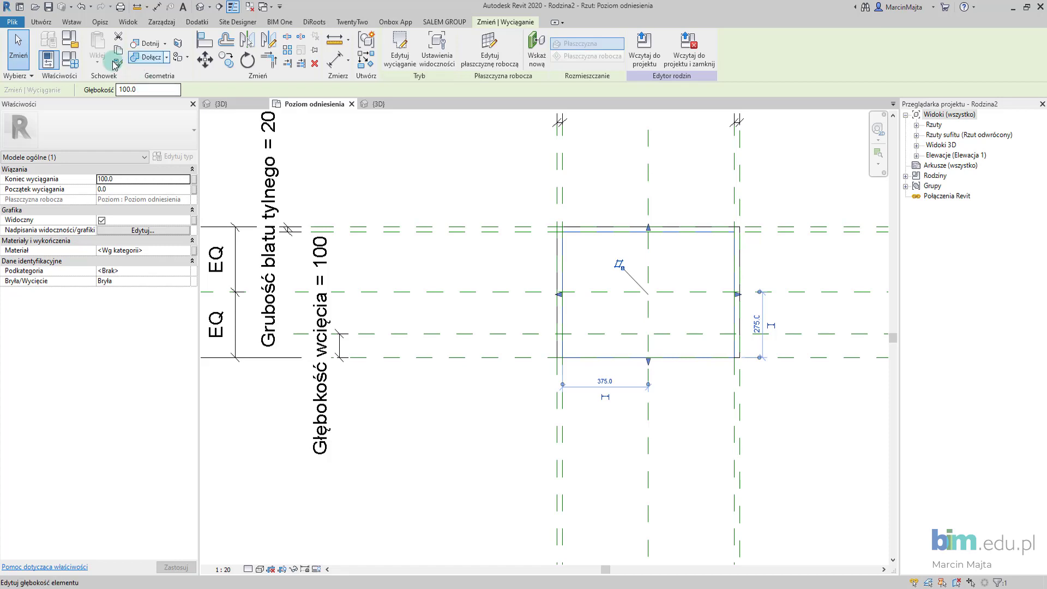
- Start a 150-to-250 extrusion, sketching from the middle plane, left and top edges
left_click(48, 25)
left_click(103, 48)
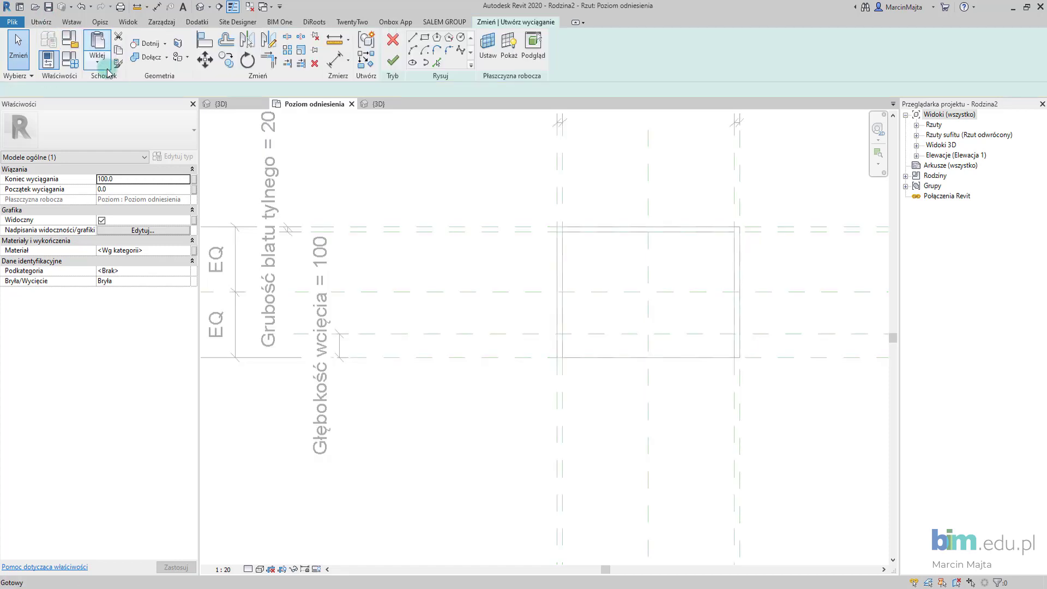
double_click(140, 179)
type("150")
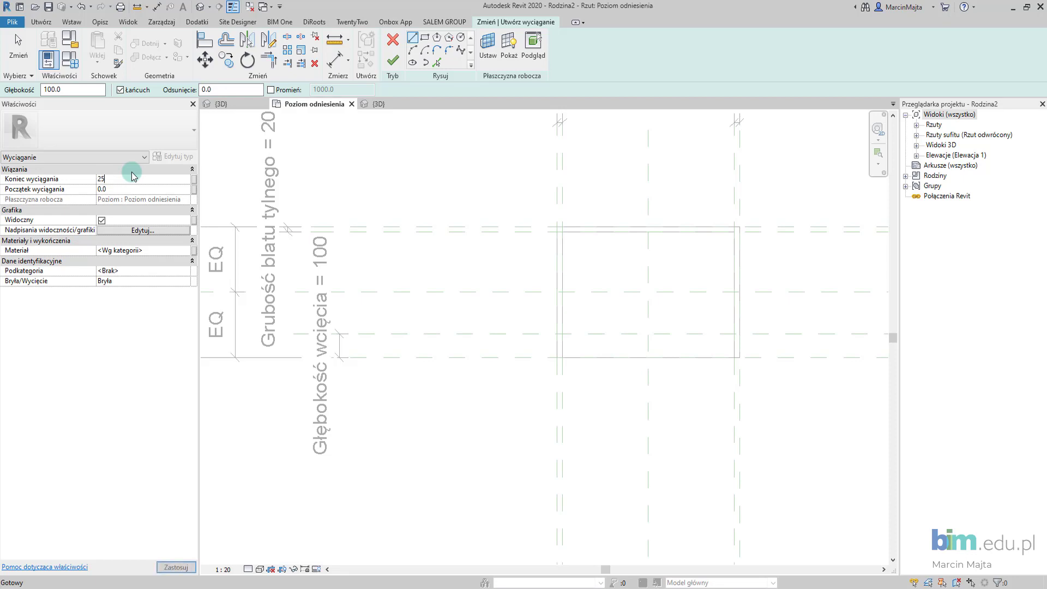
left_click(231, 139)
left_click(436, 63)
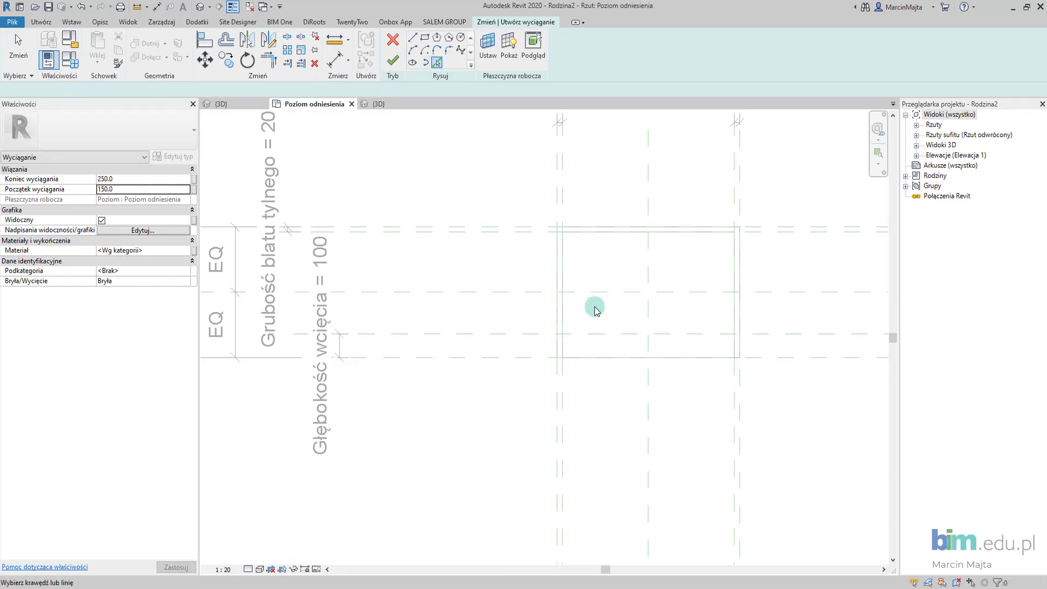
left_click(588, 334)
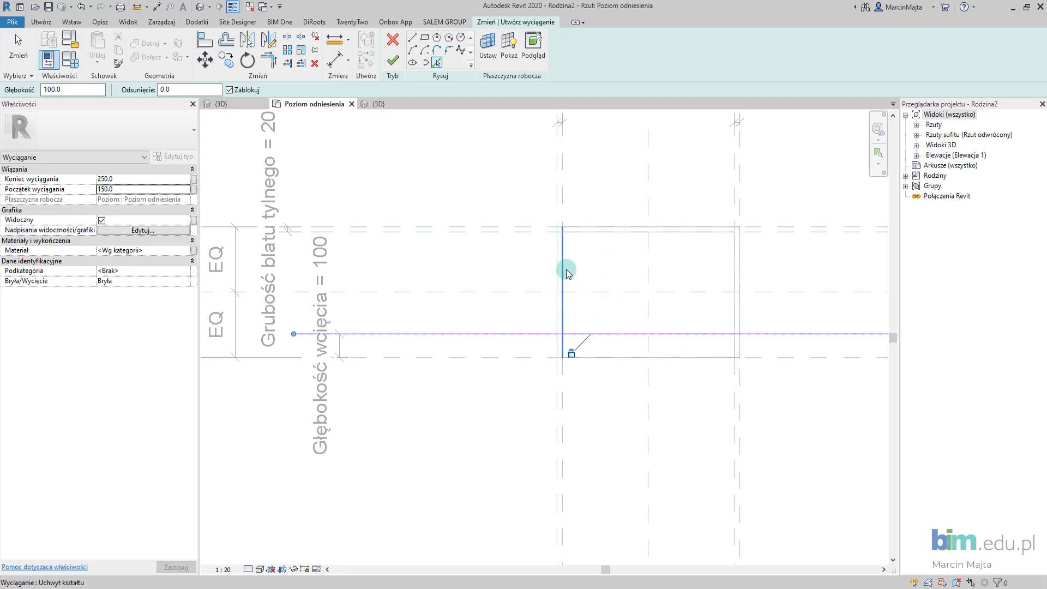
left_click(567, 272)
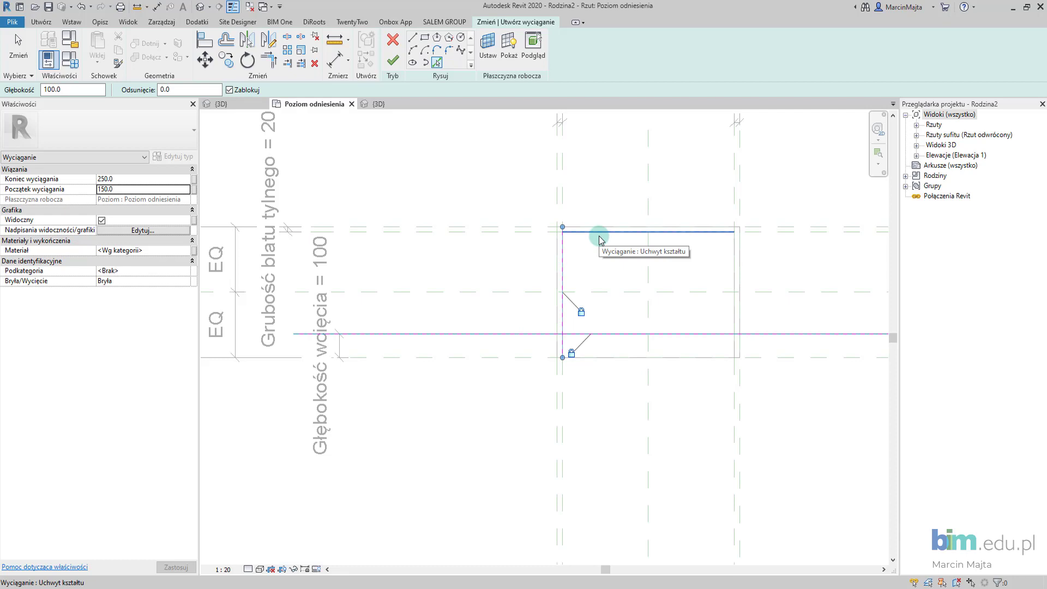
left_click(600, 238)
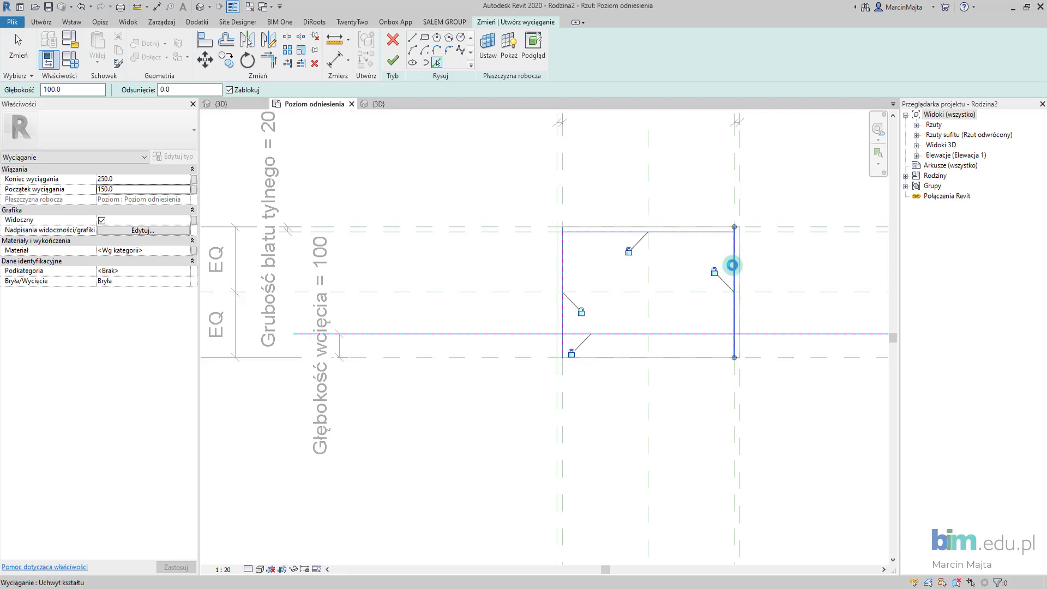
- Close the rectangle's corners with TR and finish the extrusion
key("t")
key("r")
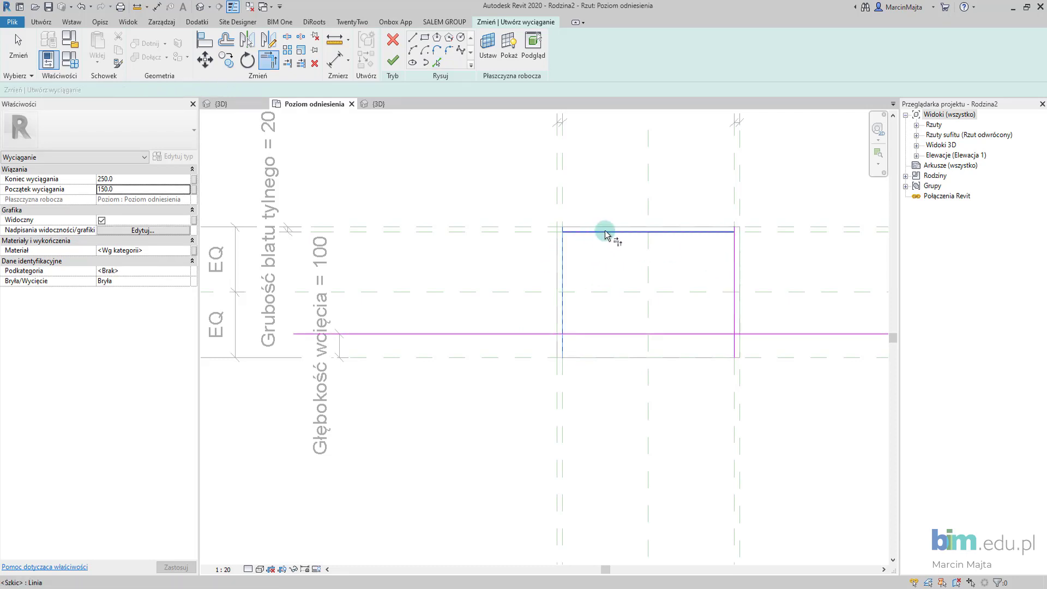
left_click(651, 232)
left_click(734, 267)
left_click(733, 283)
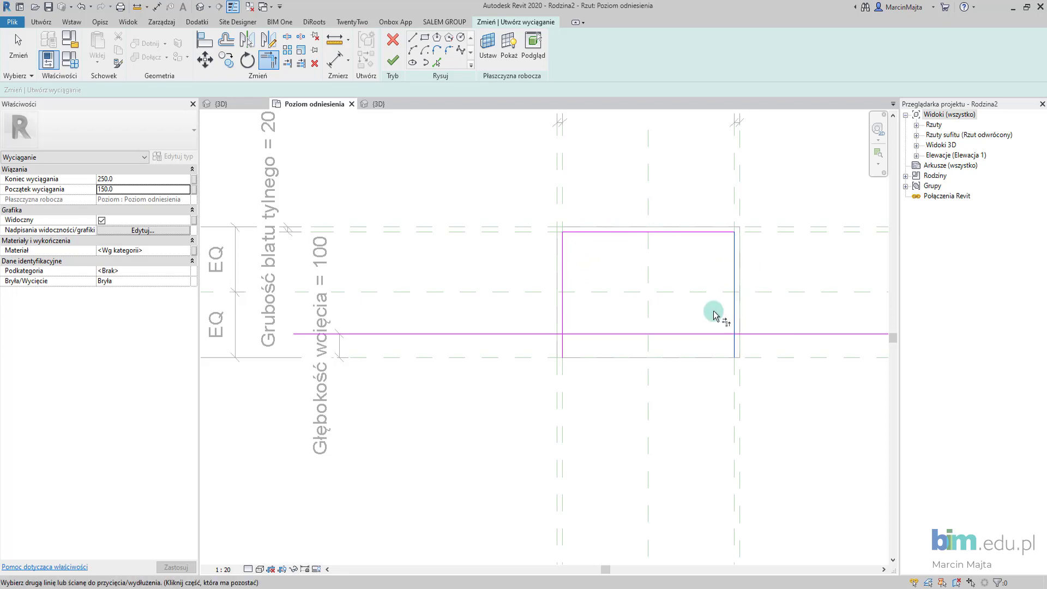
left_click(692, 333)
left_click(627, 334)
left_click(564, 310)
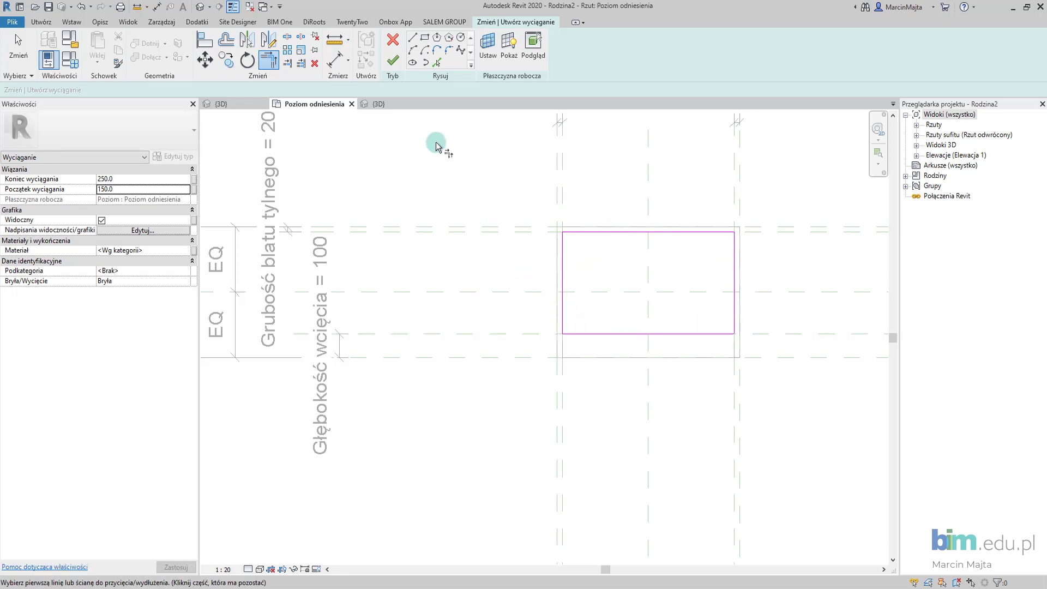
left_click(395, 62)
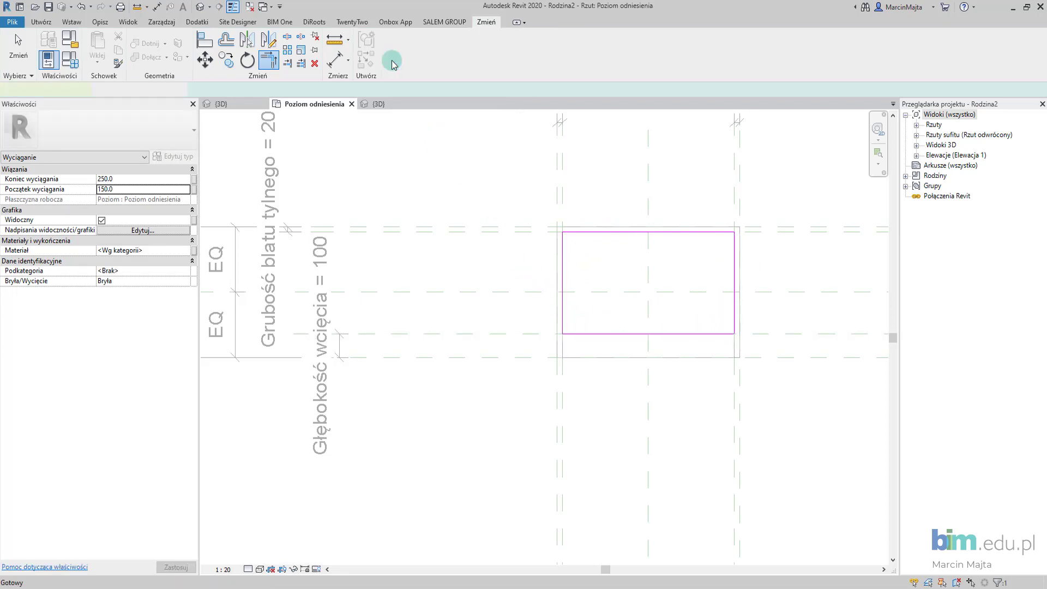
scroll(465, 227, "down", 1)
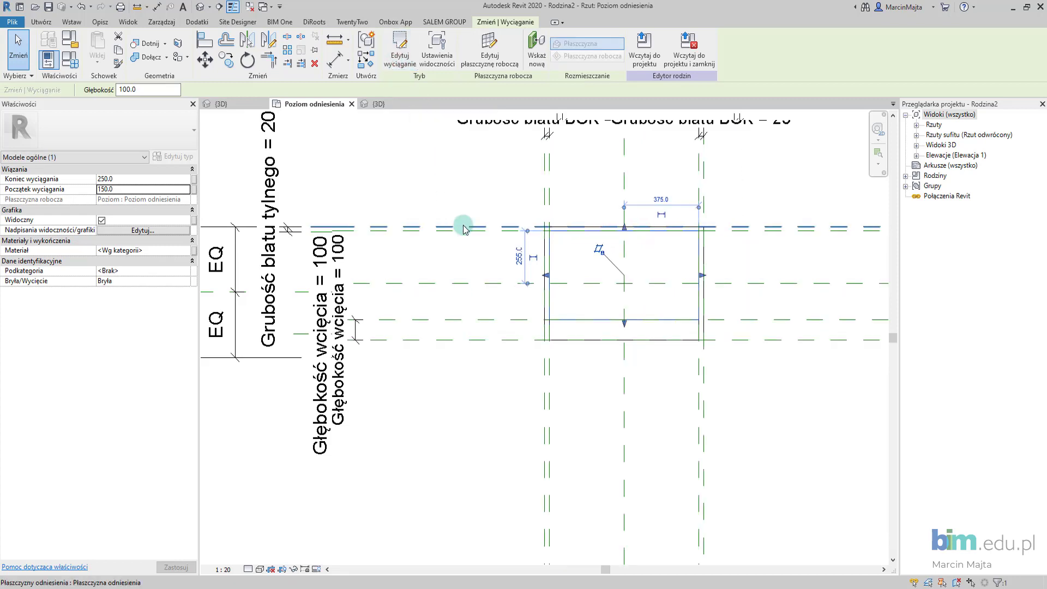
scroll(471, 223, "down", 1)
left_click(512, 209)
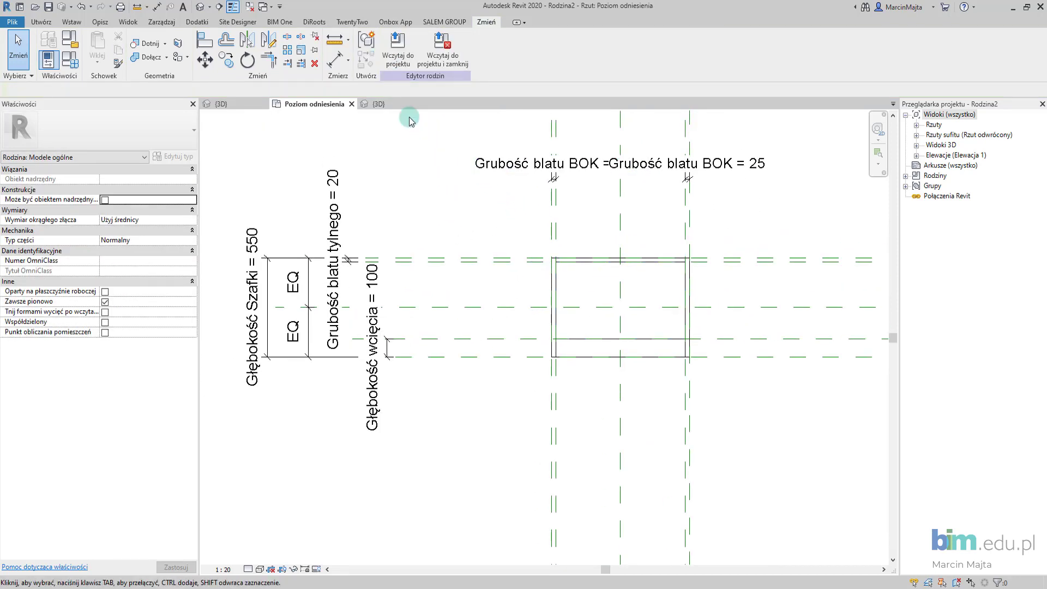
left_click(391, 105)
mouse_move(489, 268)
middle_mouse_down("shift")
mouse_move(580, 159)
mouse_move(589, 163)
mouse_move(430, 128)
mouse_move(469, 242)
mouse_move(439, 276)
mouse_move(525, 262)
mouse_move(492, 259)
mouse_move(505, 245)
mouse_move(479, 206)
mouse_move(387, 343)
middle_mouse_up("shift")
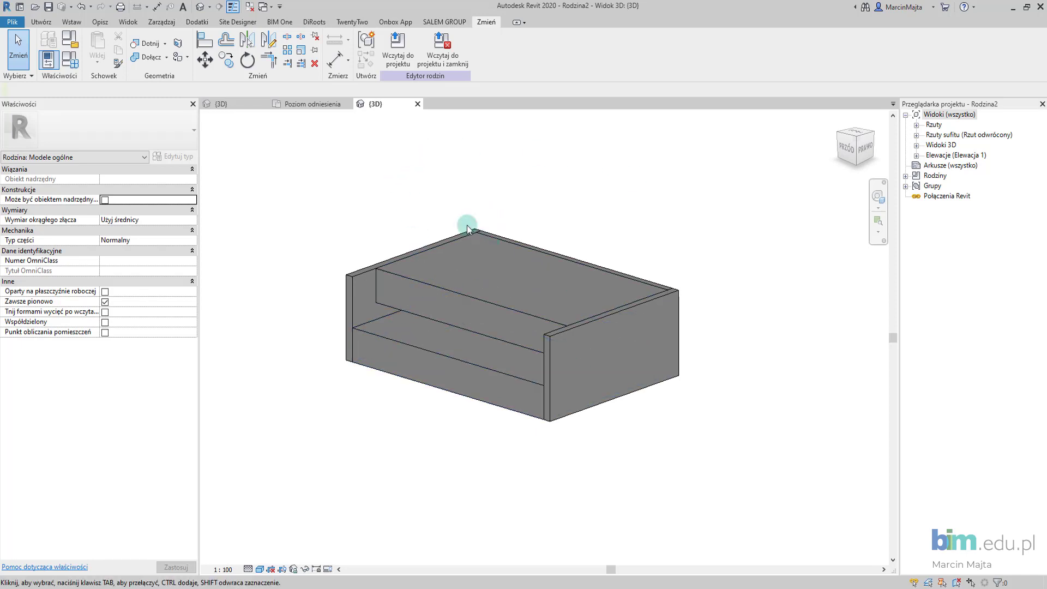
left_click(303, 103)
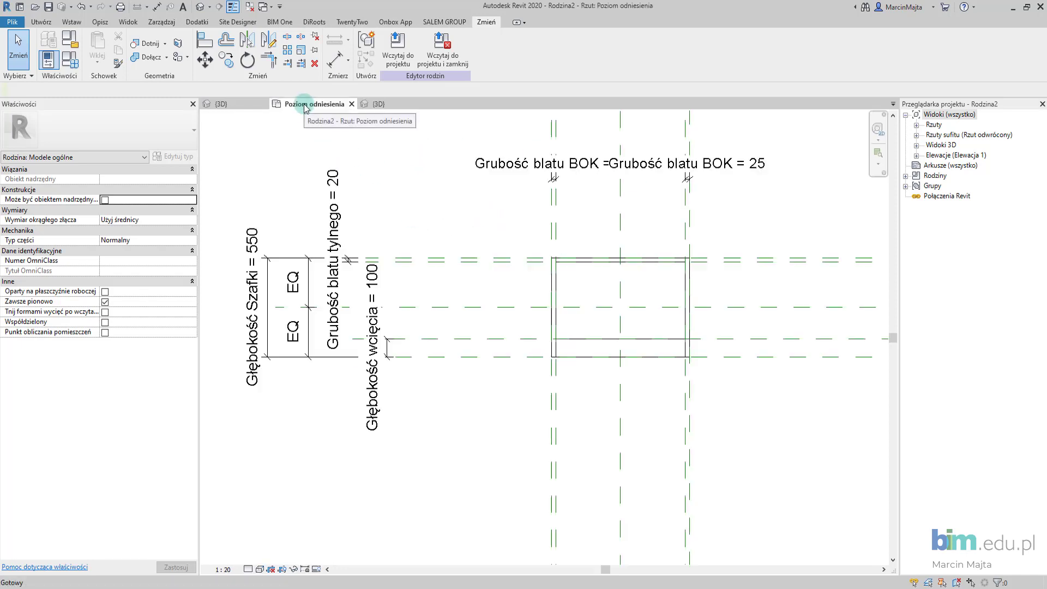
scroll(299, 213, "down", 1)
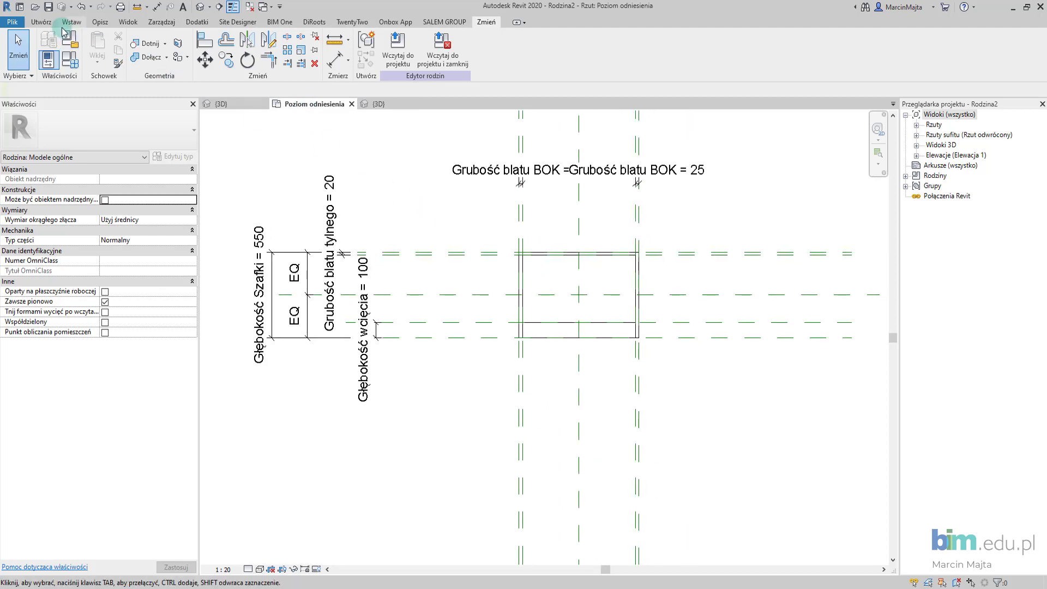
- Start an extrusion sketched from the four surrounding reference planes
left_click(41, 22)
left_click(91, 44)
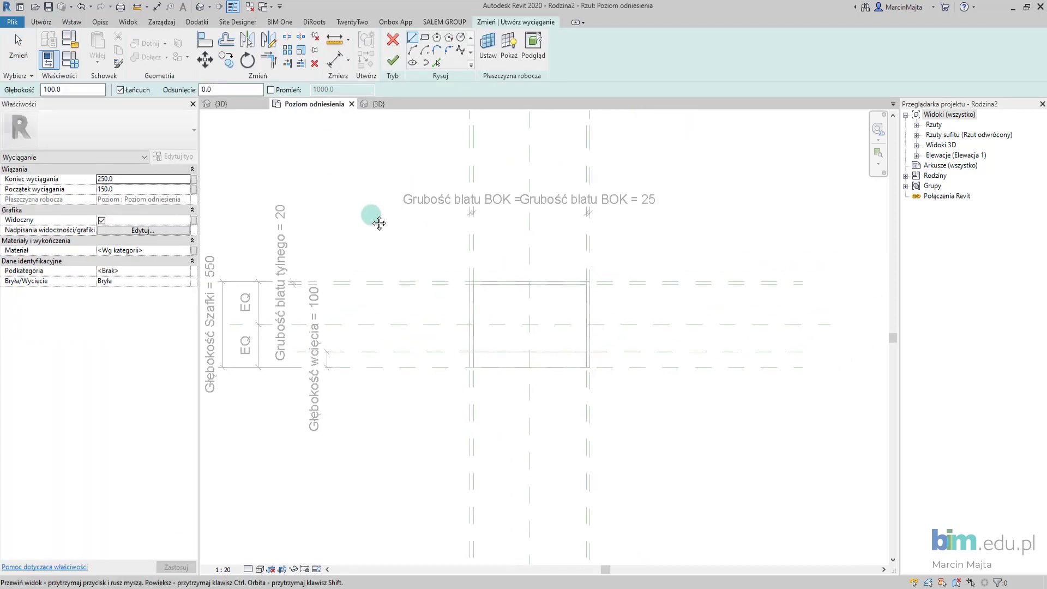
left_click(436, 63)
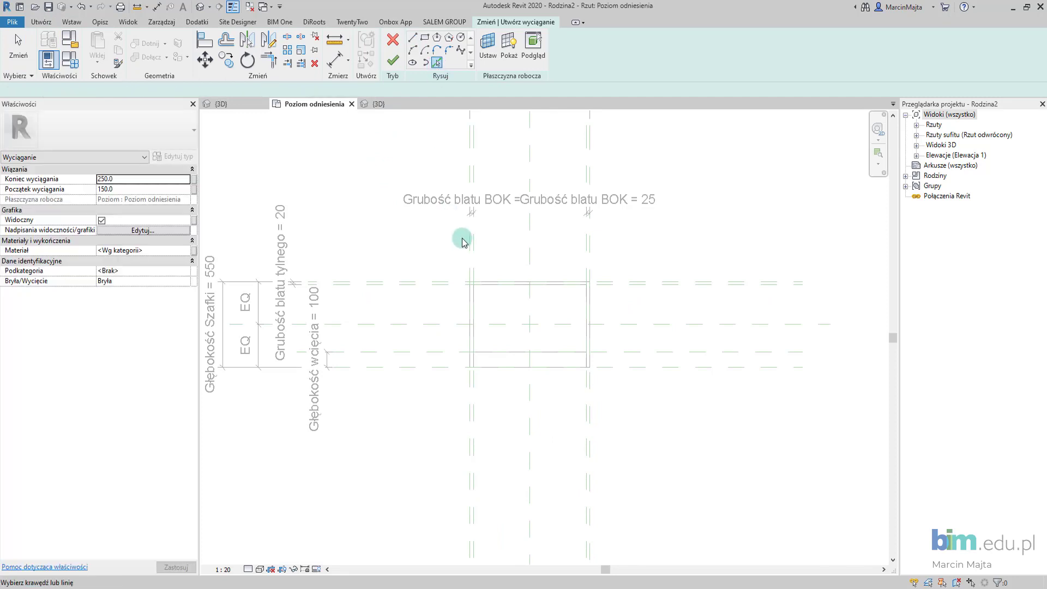
left_click(464, 238)
left_click(594, 239)
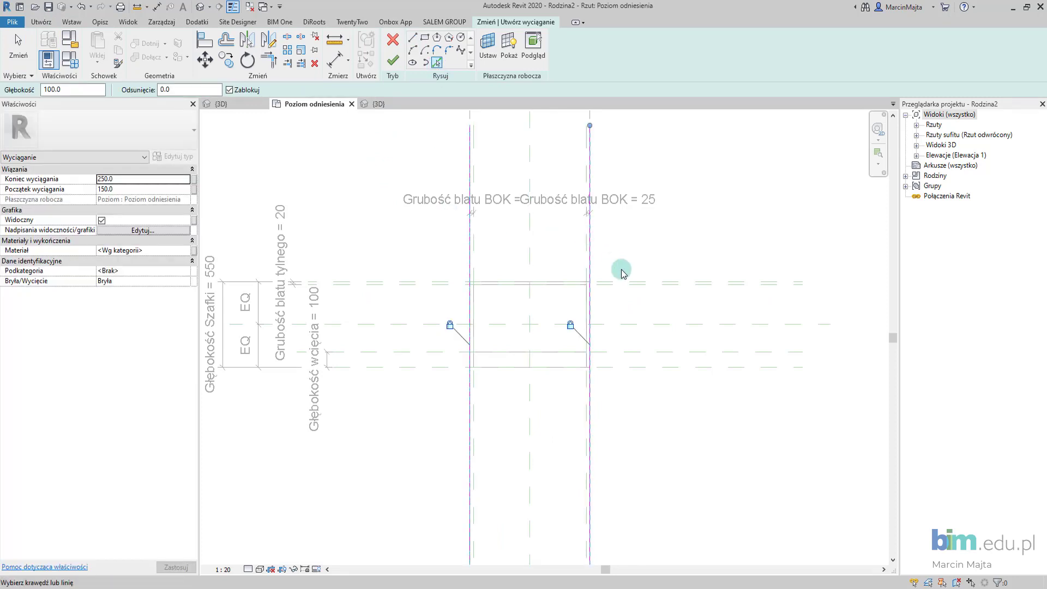
left_click(630, 281)
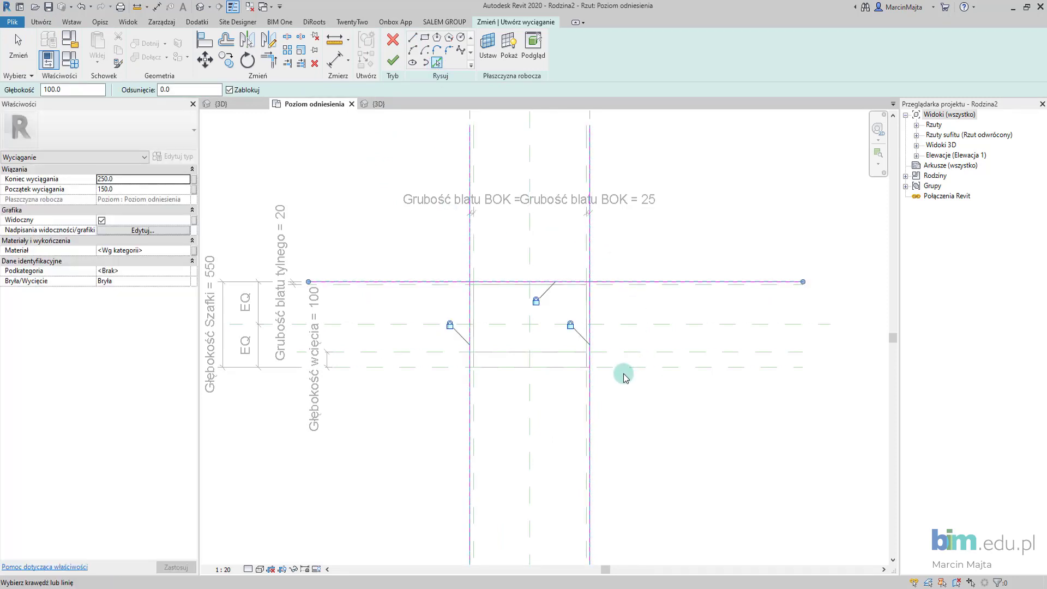
left_click(624, 368)
- Trim the four lines into a closed rectangle with TR
key("t")
key("r")
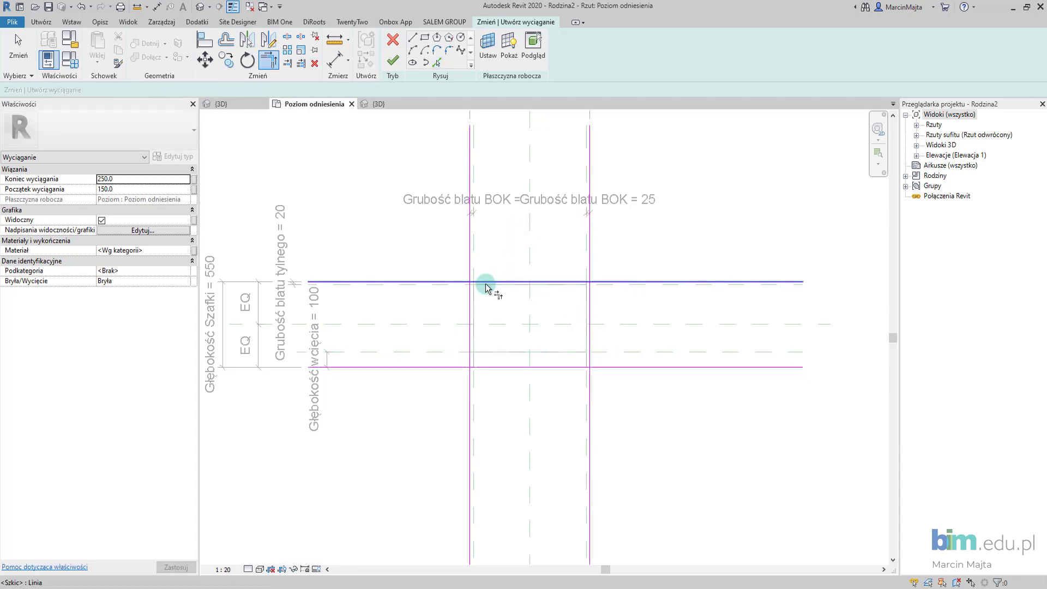
left_click(484, 282)
left_click(472, 333)
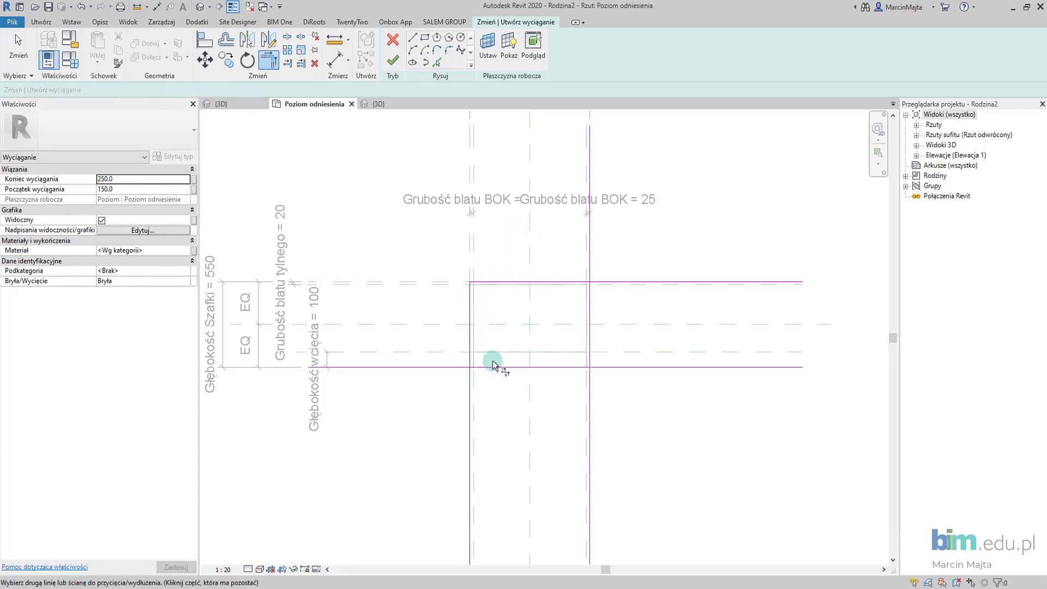
left_click(493, 366)
left_click(539, 367)
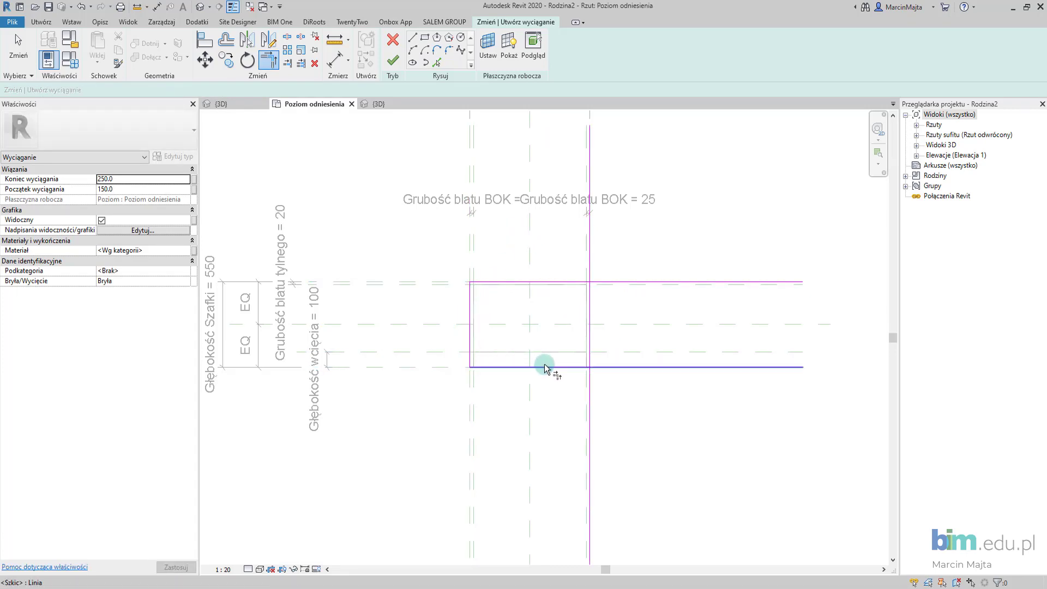
left_click(590, 336)
left_click(578, 283)
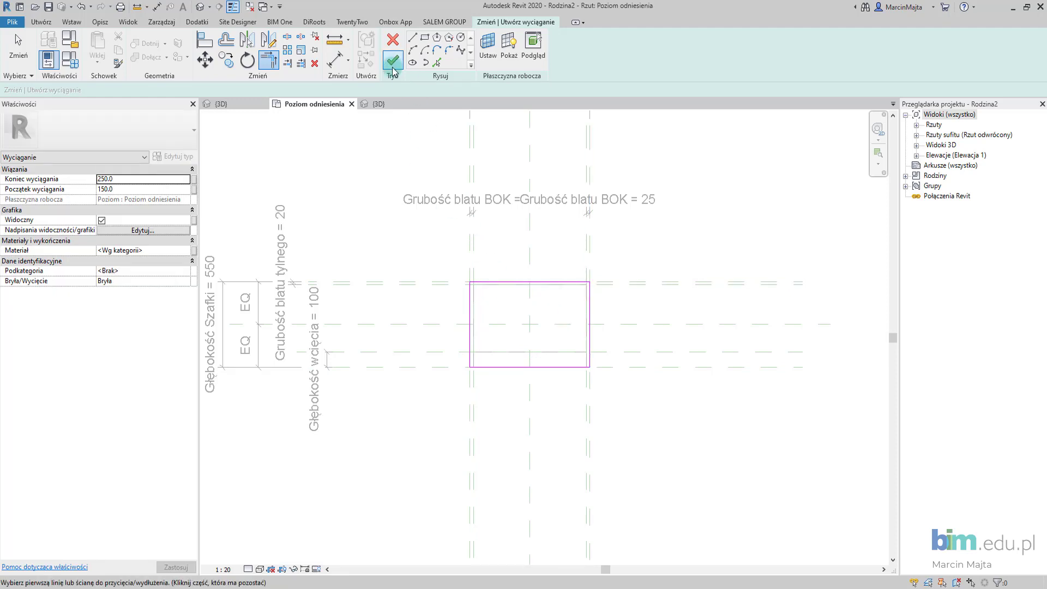
- Set the extrusion to run from 300 to 350 and finish it
left_click(153, 179)
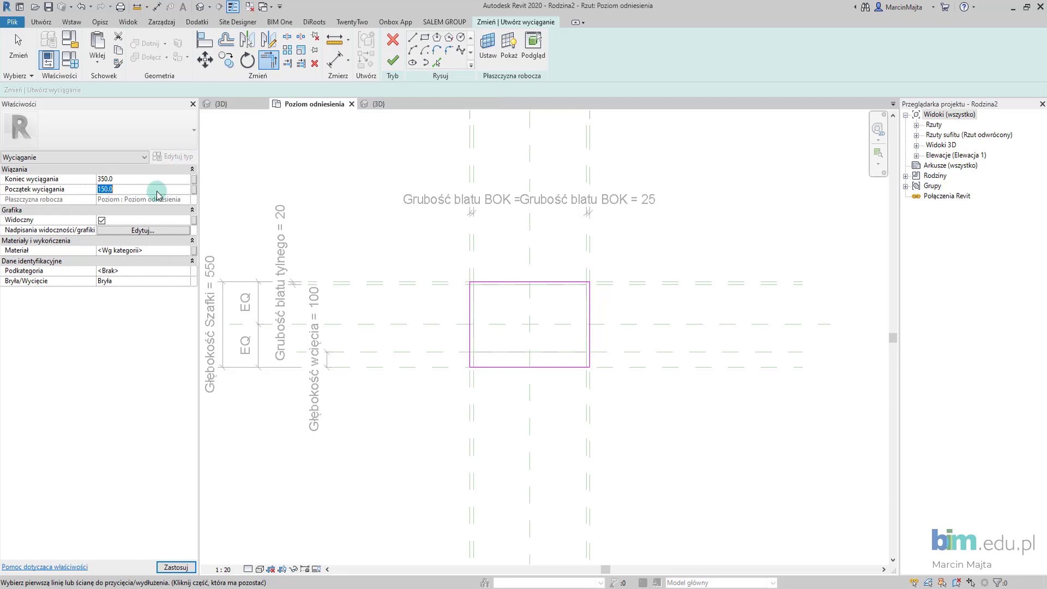
type("300")
left_click(173, 566)
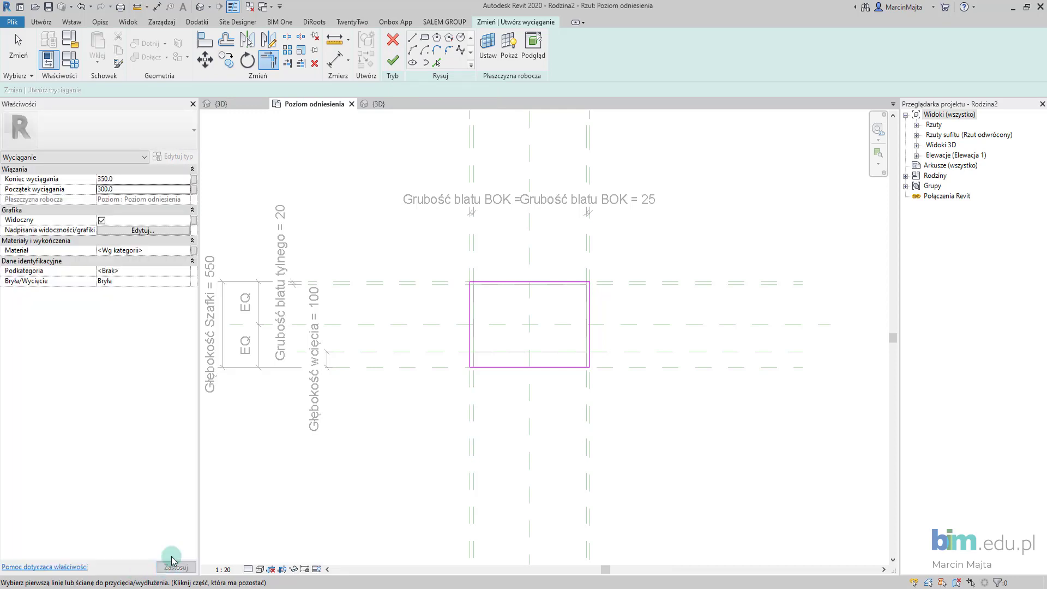
left_click(396, 64)
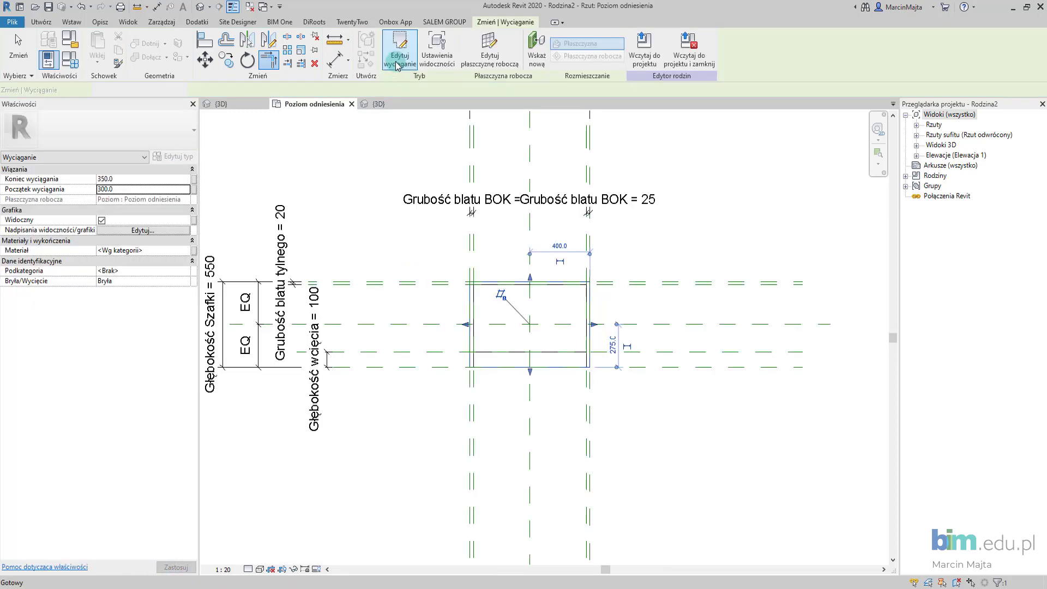
- Inspect the top slab in 3D, then open the Przód front elevation
left_click(374, 103)
mouse_move(468, 380)
middle_mouse_down("shift")
mouse_move(507, 285)
mouse_move(510, 320)
mouse_move(488, 341)
mouse_move(334, 328)
middle_mouse_up("shift")
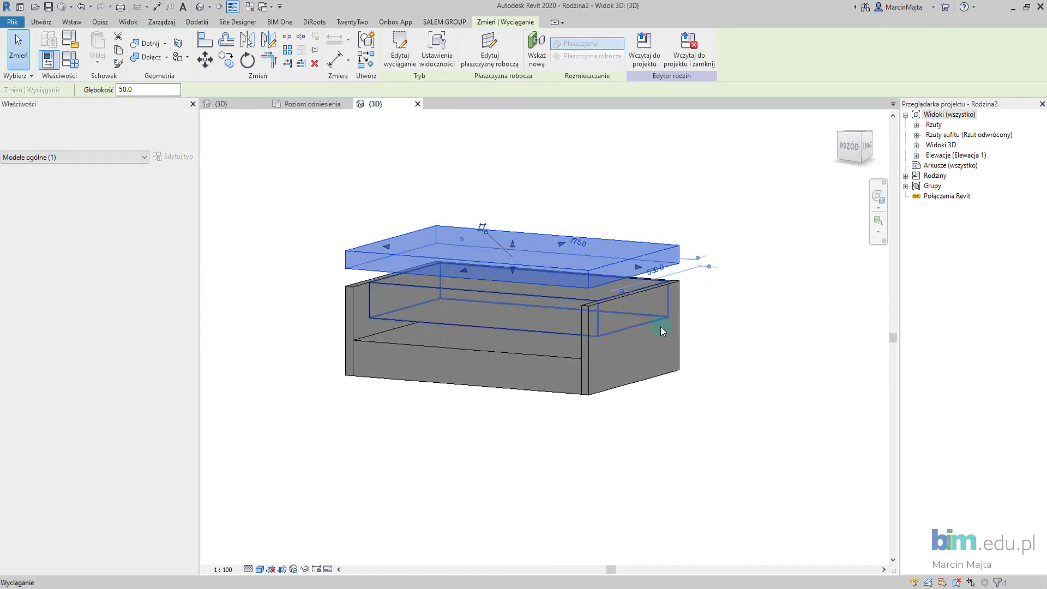
mouse_move(475, 372)
middle_mouse_down("shift")
mouse_move(349, 376)
mouse_move(250, 273)
mouse_move(350, 292)
mouse_move(483, 351)
mouse_move(479, 374)
middle_mouse_up("shift")
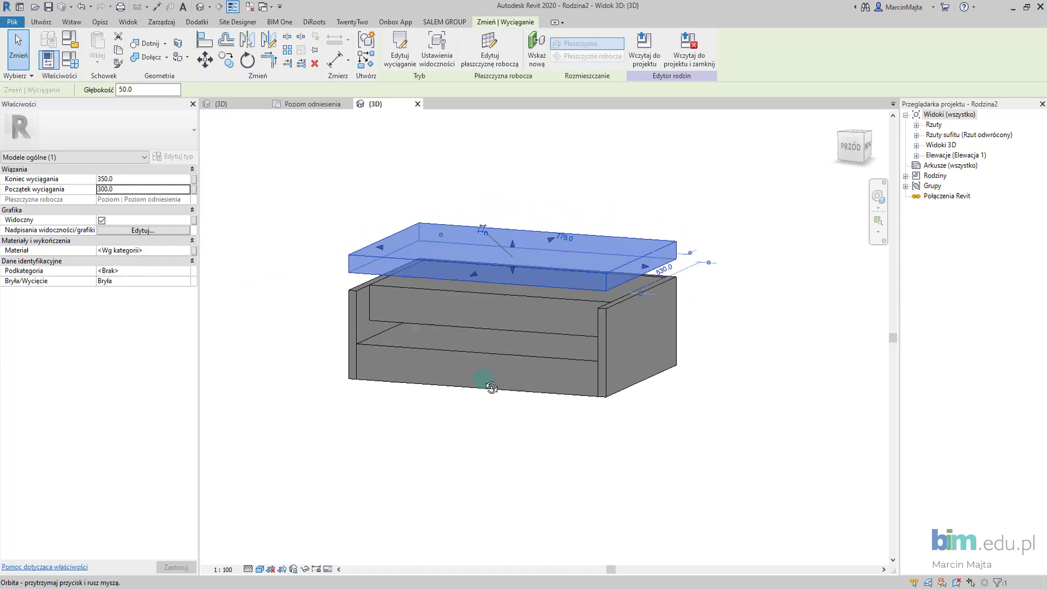
left_click(916, 156)
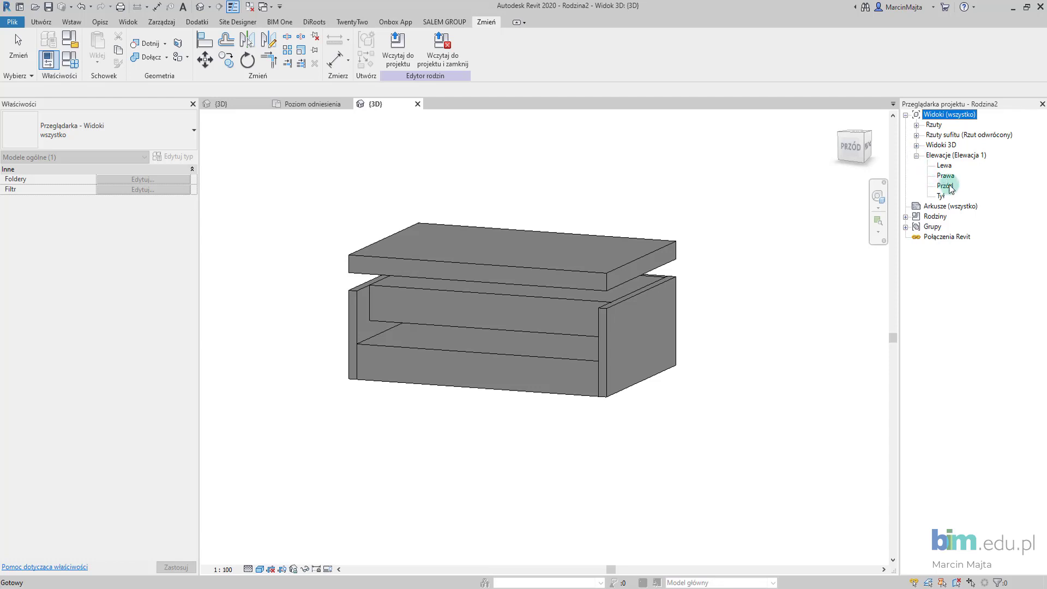
double_click(945, 186)
- Open the Przód front elevation and centre the cabinet in view
left_click(595, 303)
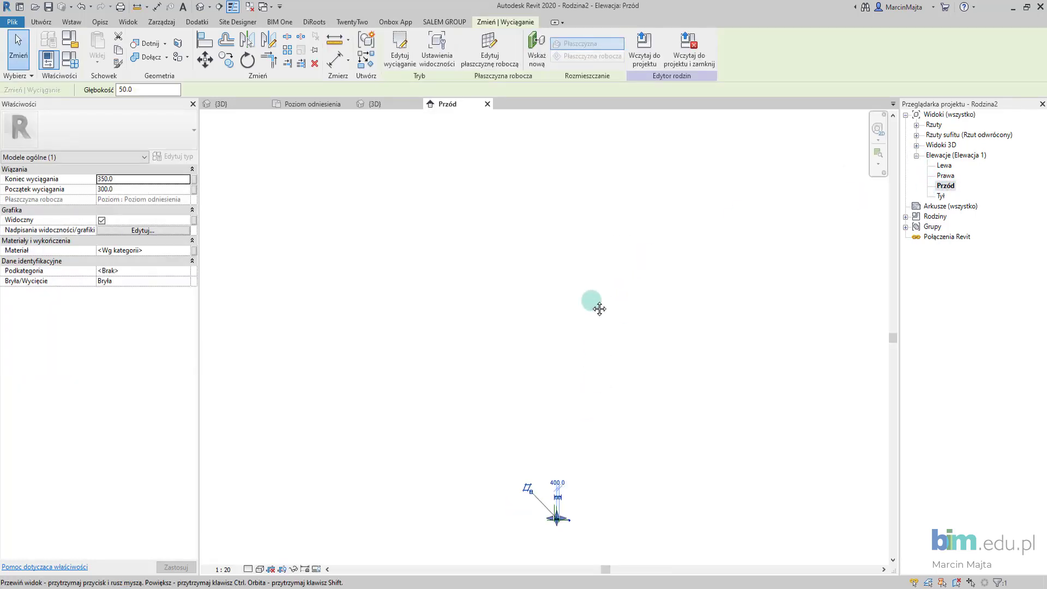
scroll(531, 443, "up", 2)
scroll(549, 437, "up", 3)
scroll(589, 417, "up", 3)
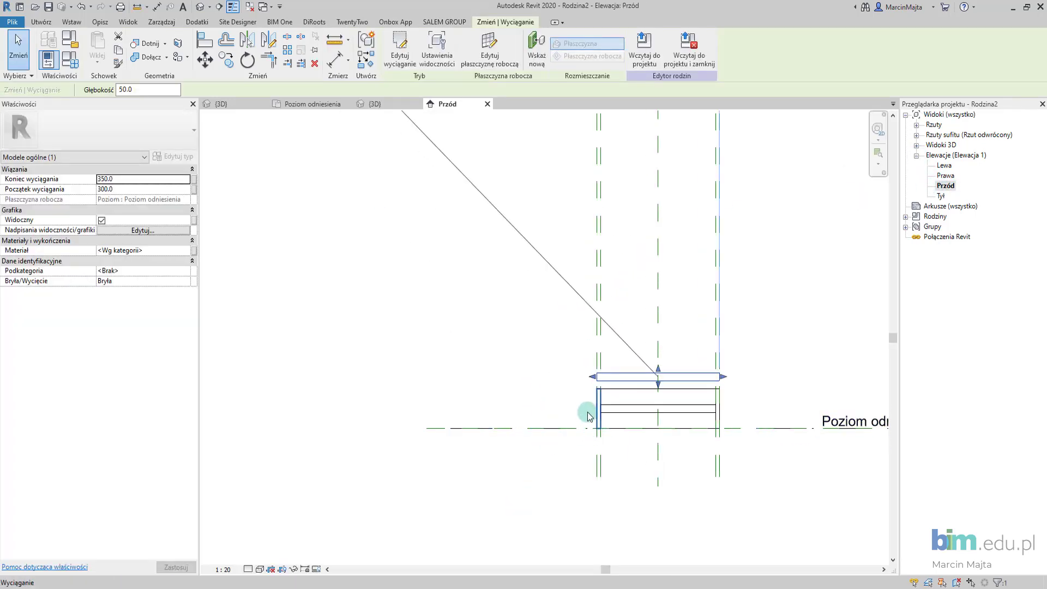
middle_click_drag(588, 417, 502, 393)
scroll(493, 380, "up", 1)
left_click(471, 362)
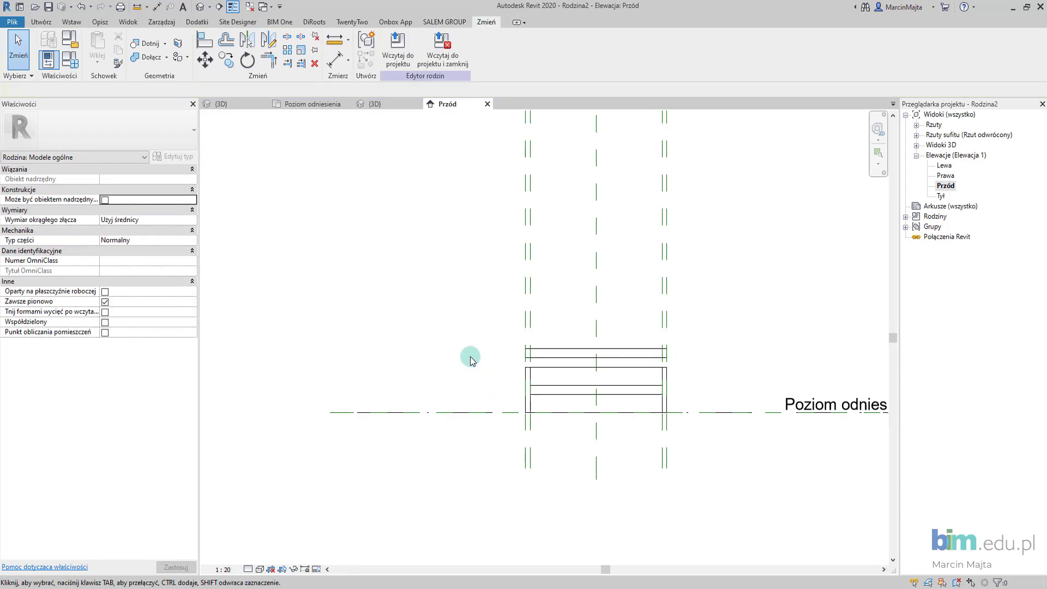
- Draw three horizontal reference planes across the cabinet with RP
key("r")
key("p")
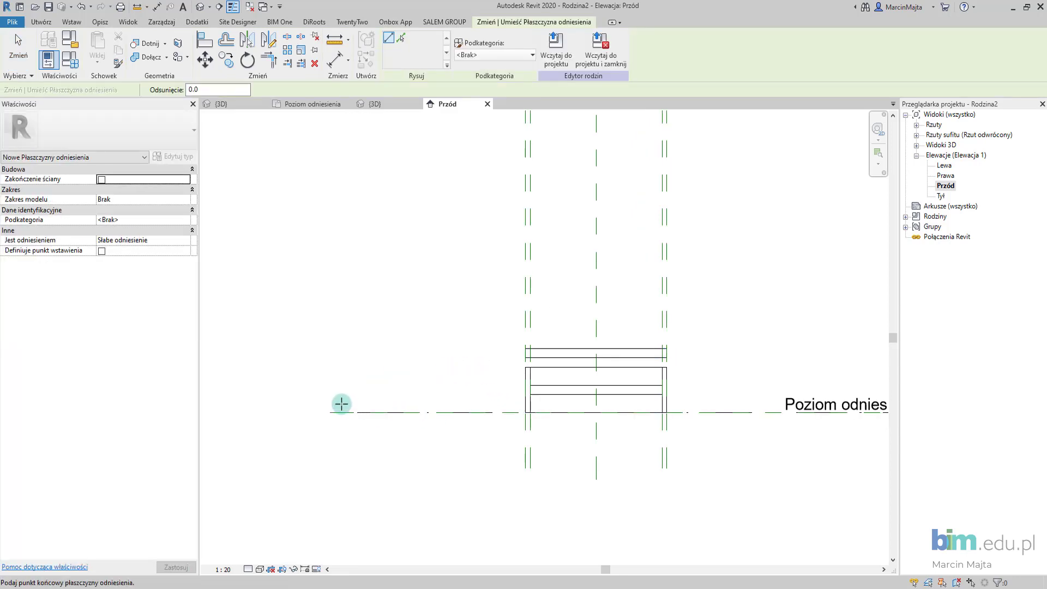
left_click(341, 404)
left_click(758, 402)
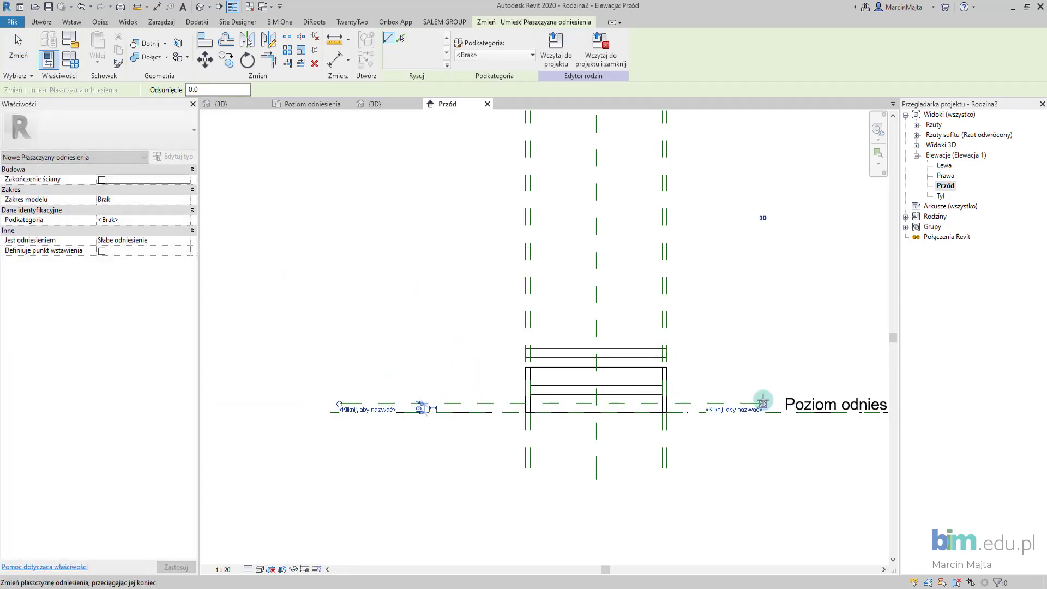
key("Escape")
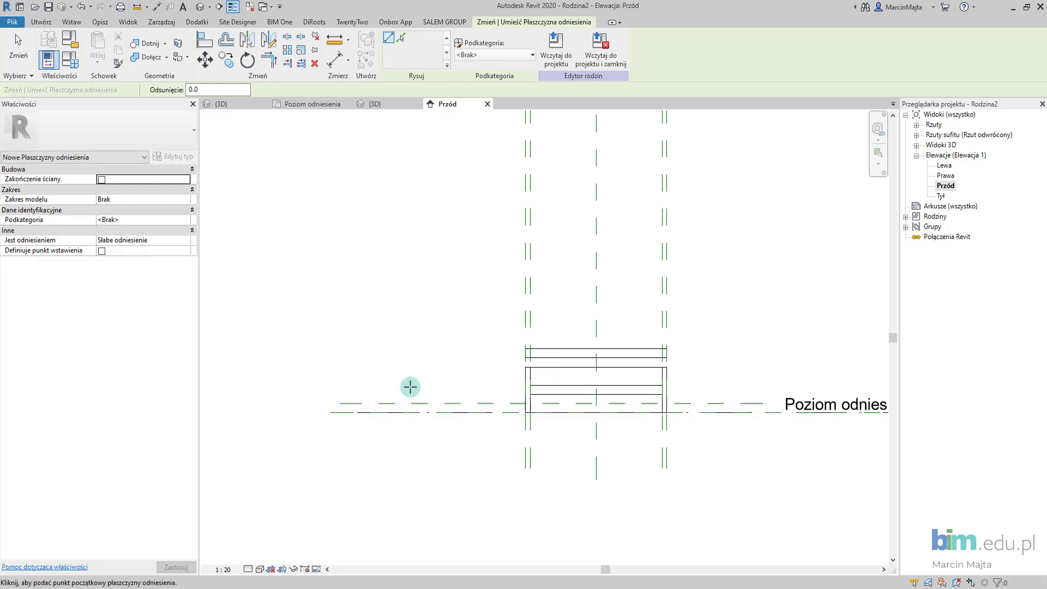
left_click(340, 373)
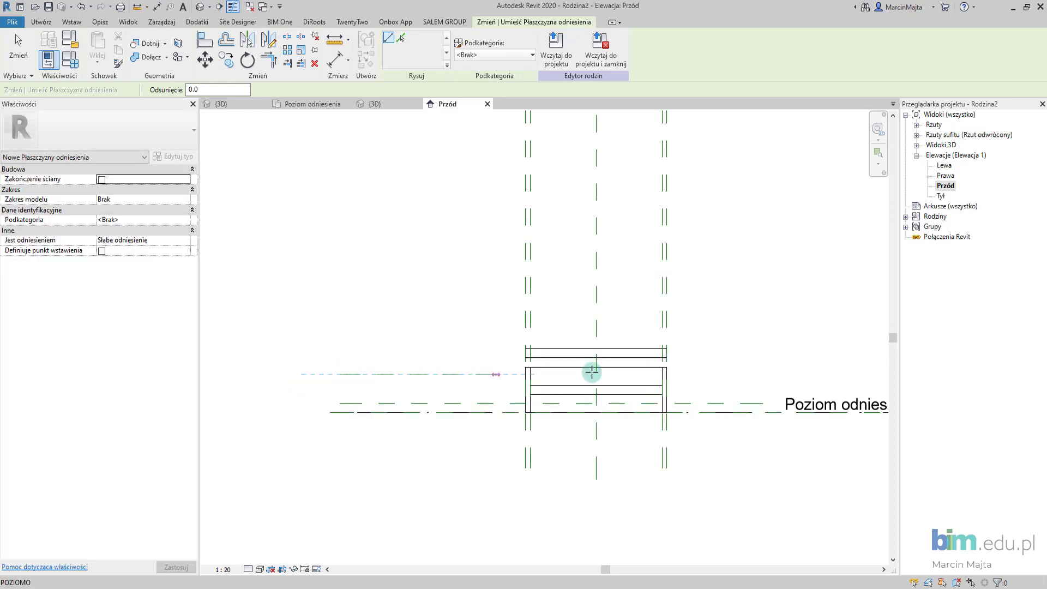
left_click(771, 375)
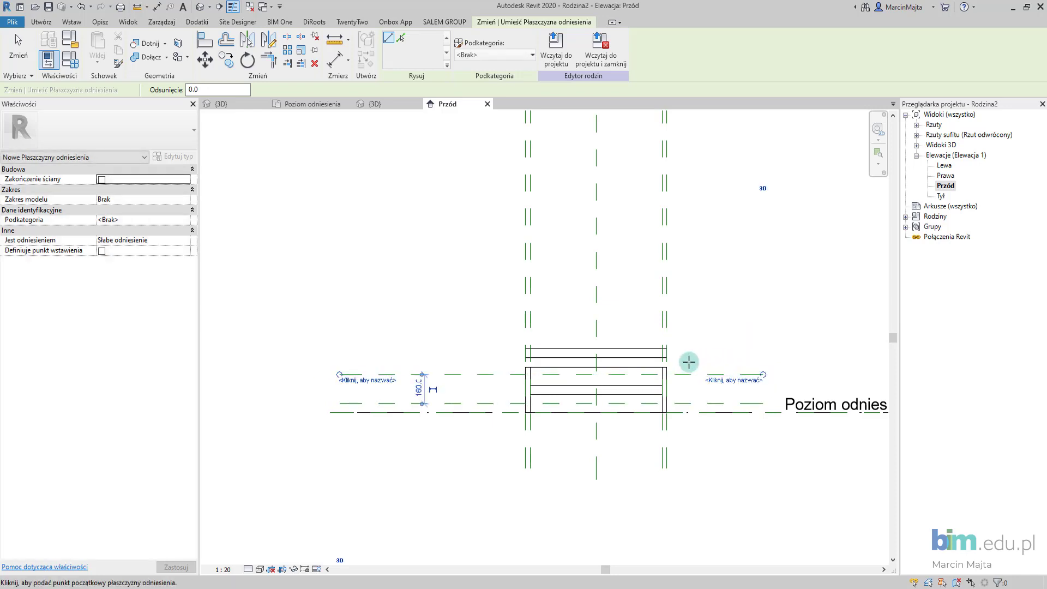
scroll(344, 377, "up", 1)
scroll(351, 376, "up", 1)
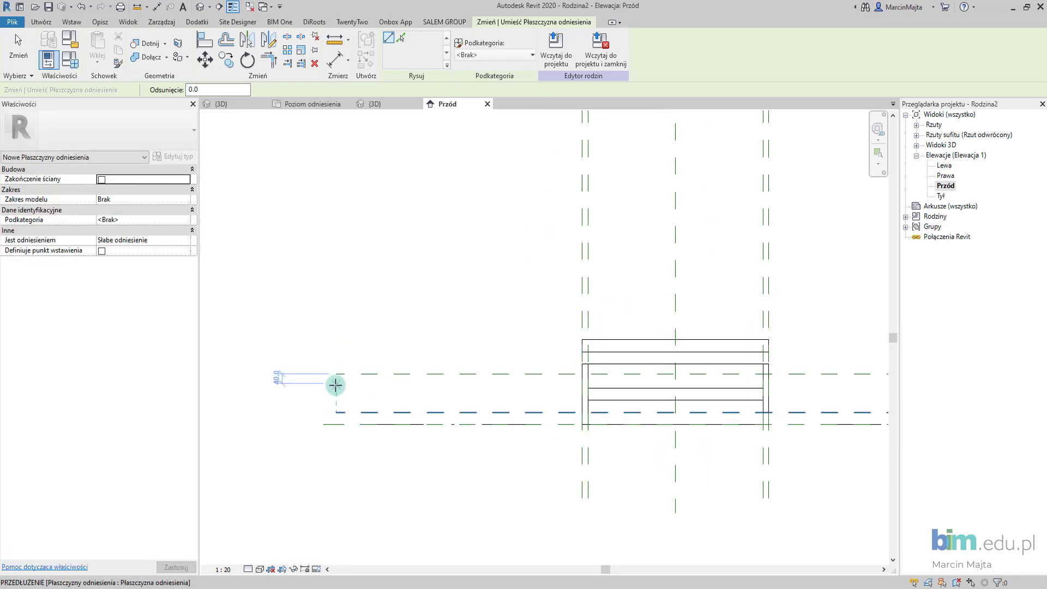
left_click(336, 383)
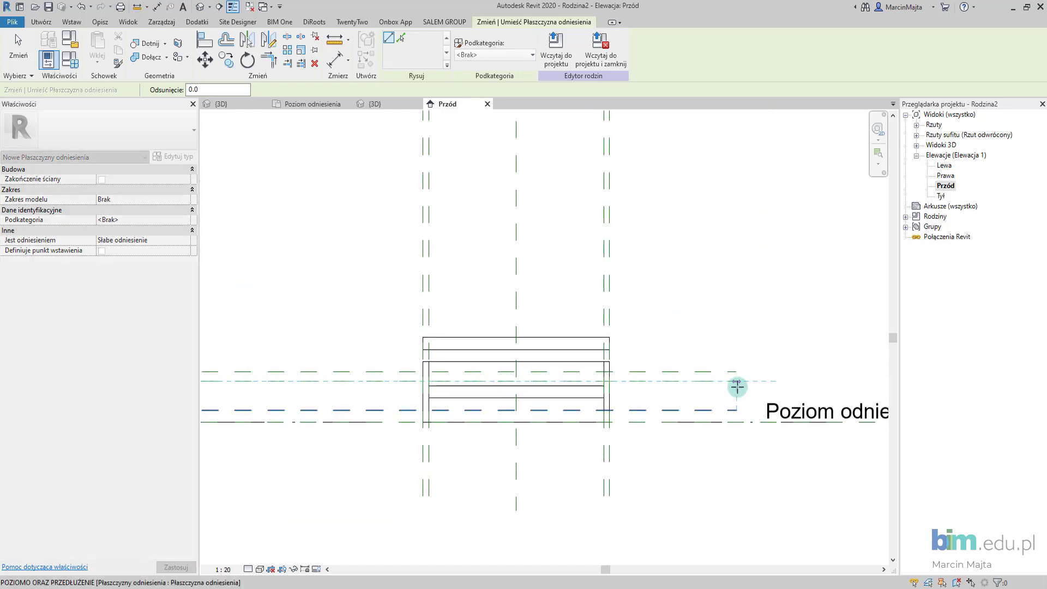
left_click(736, 381)
- Add two horizontal reference planes above the cabinet and one near the base level
scroll(540, 330, "down", 1)
middle_click_drag(499, 323, 537, 359)
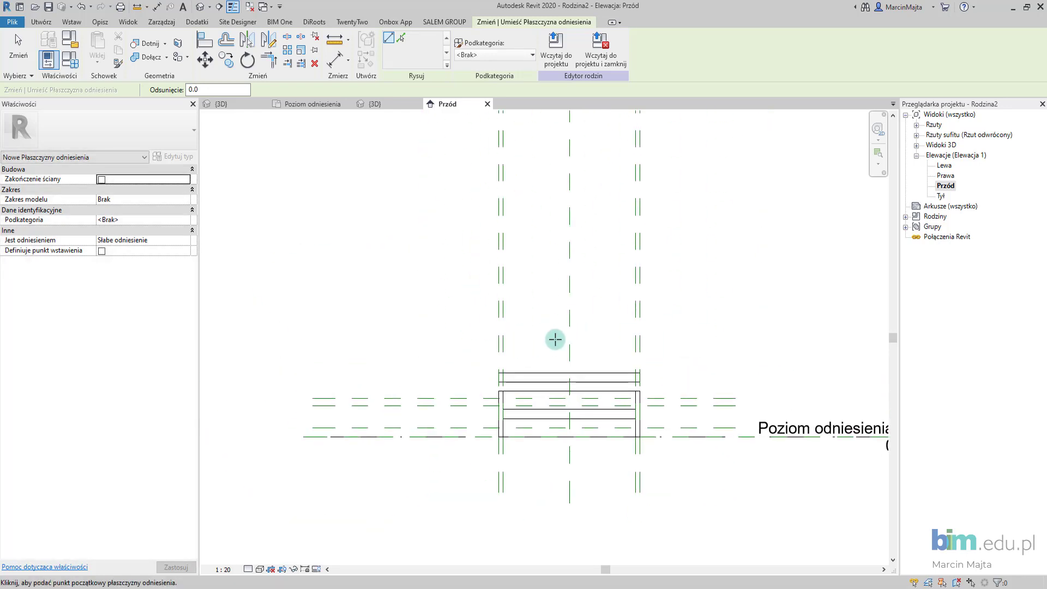
left_click(315, 330)
left_click(754, 327)
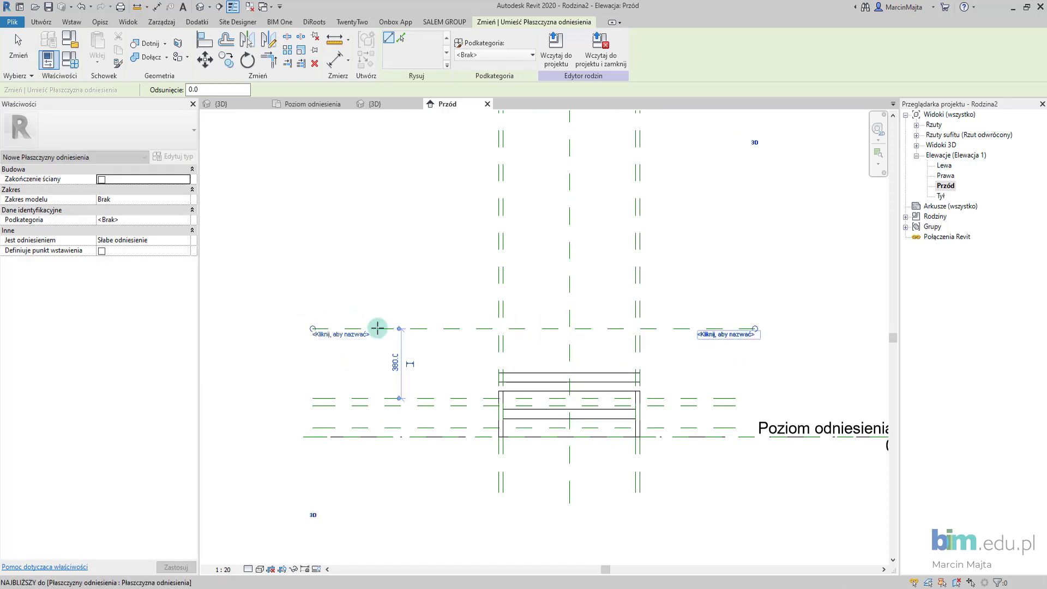
left_click(317, 335)
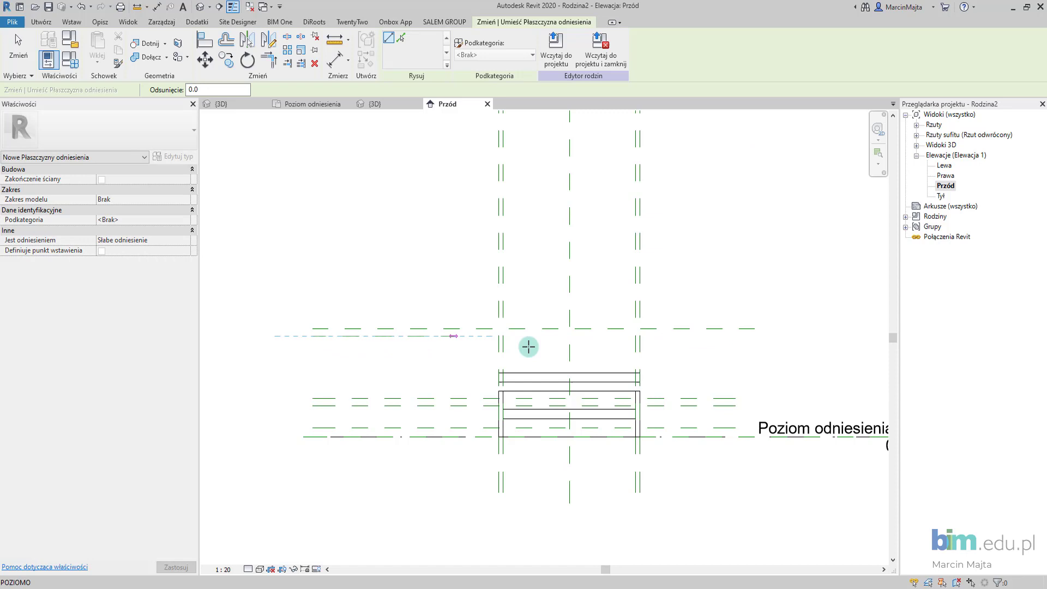
left_click(753, 336)
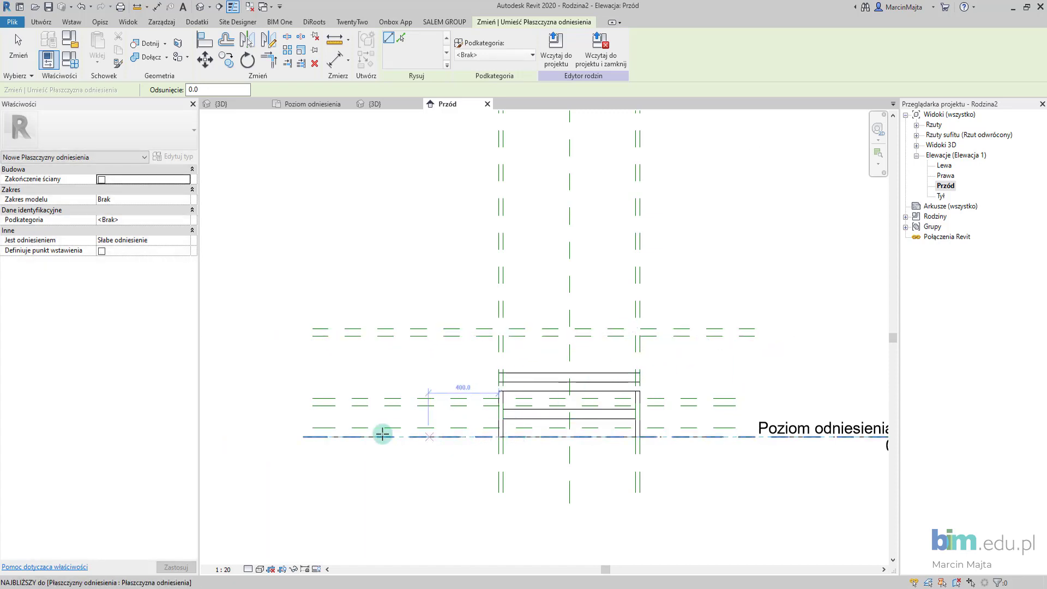
scroll(315, 413, "up", 2)
left_click(325, 418)
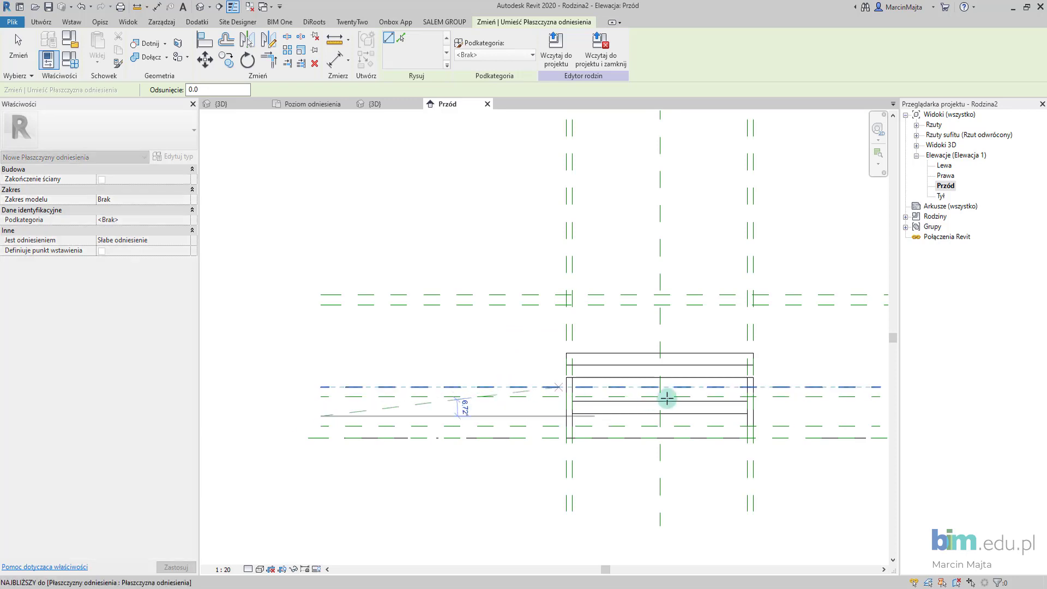
middle_click_drag(665, 397, 486, 381)
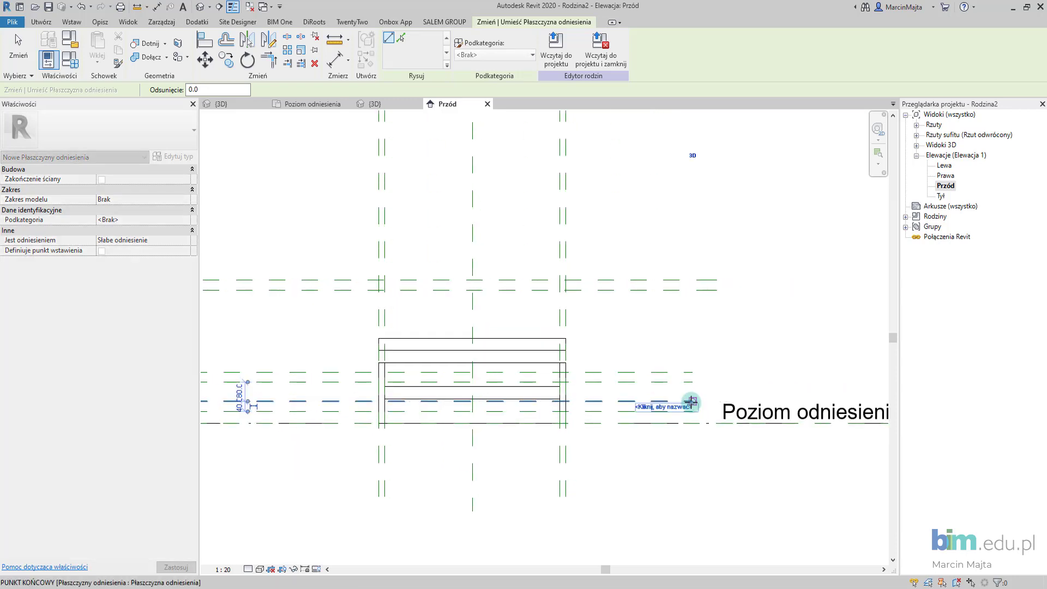
left_click(691, 404)
middle_click_drag(584, 415, 614, 417)
- Stretch the cabinet side extrusion up to the top reference plane
key("Escape")
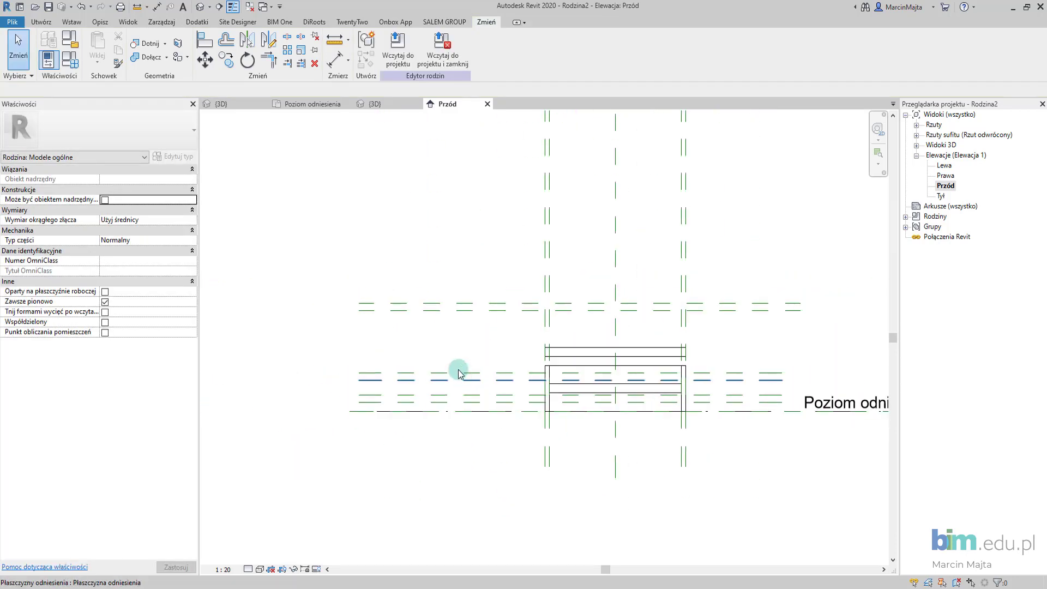
middle_click_drag(458, 369, 432, 374)
scroll(507, 370, "down", 2)
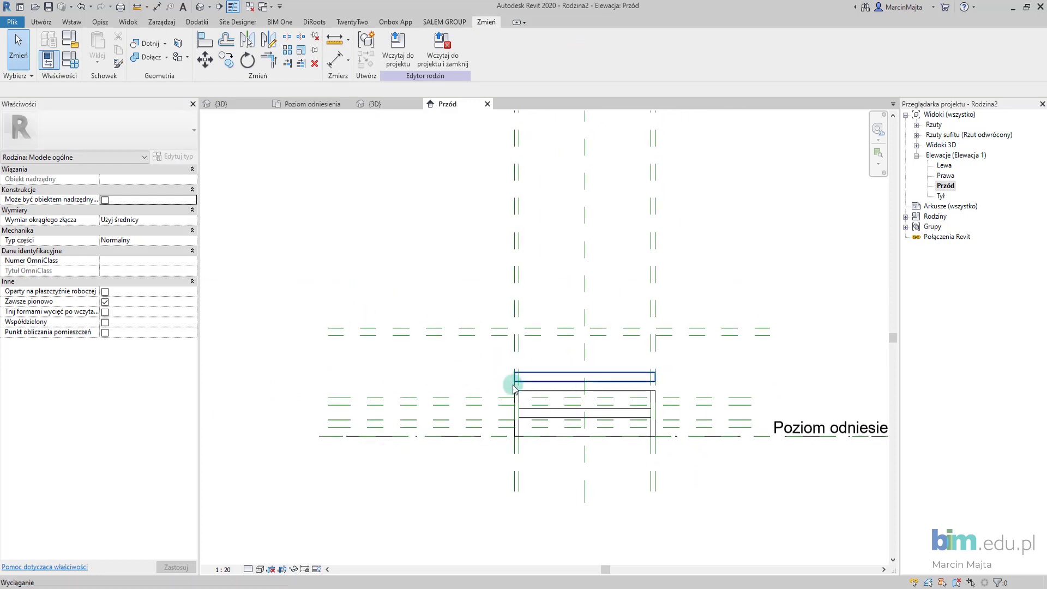
scroll(514, 392, "up", 2)
left_click(521, 401)
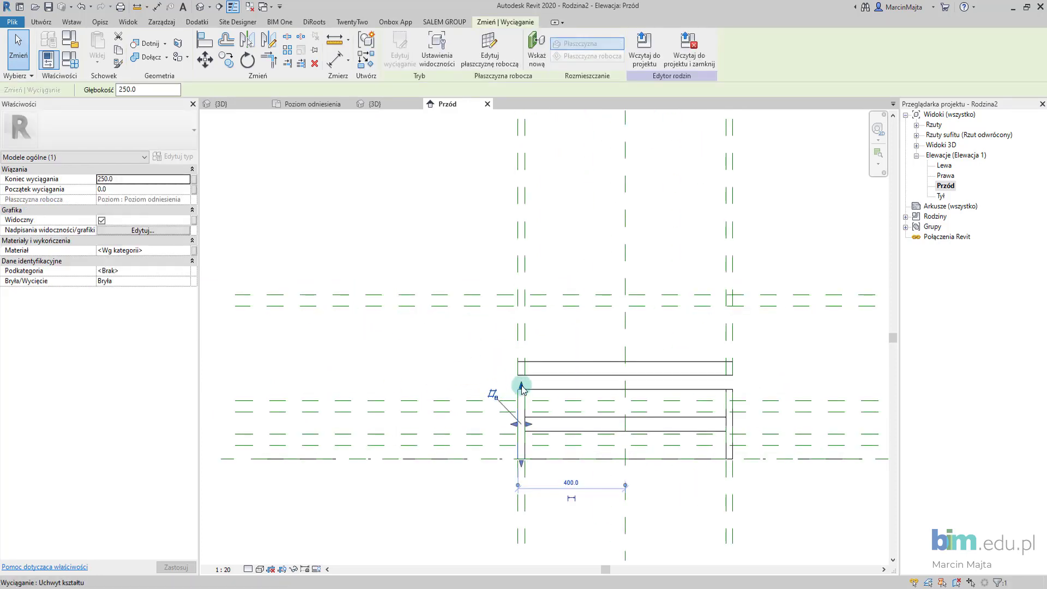
left_click_drag(521, 388, 521, 294)
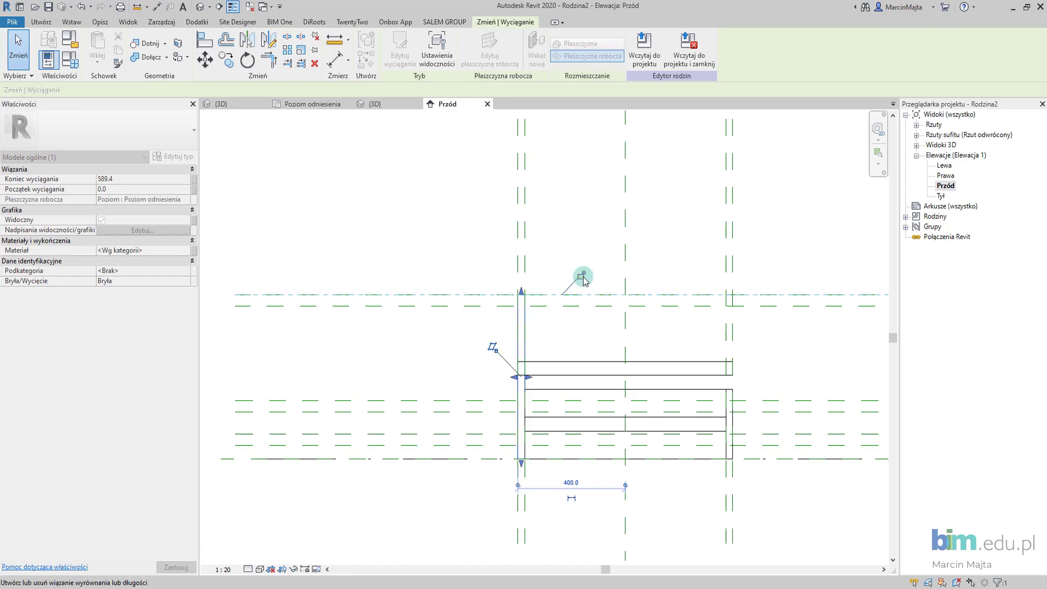
key("ctrl+z")
middle_click_drag(637, 351, 568, 351)
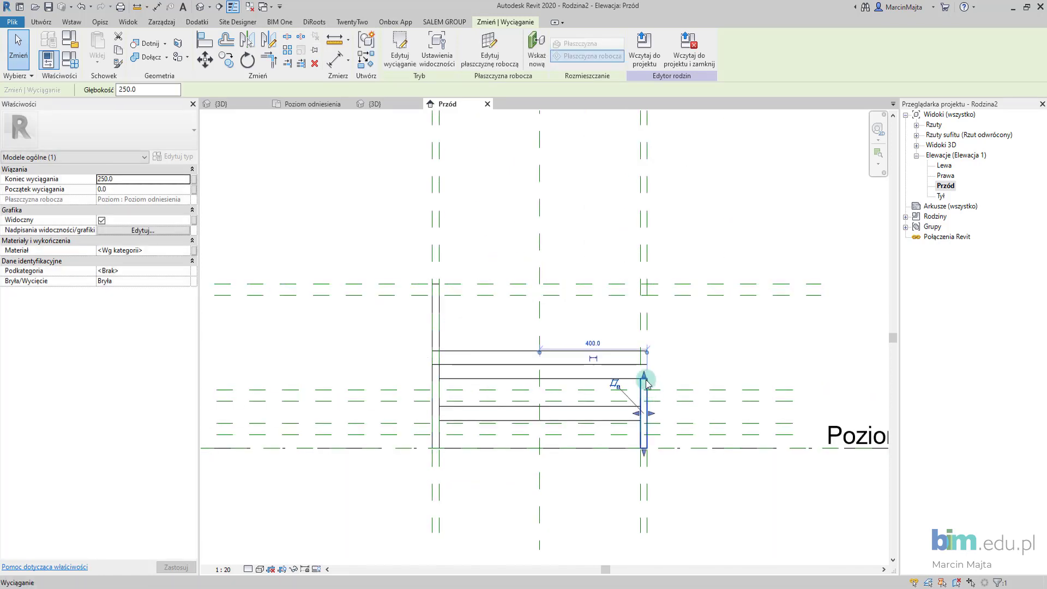
left_click_drag(645, 382, 630, 285)
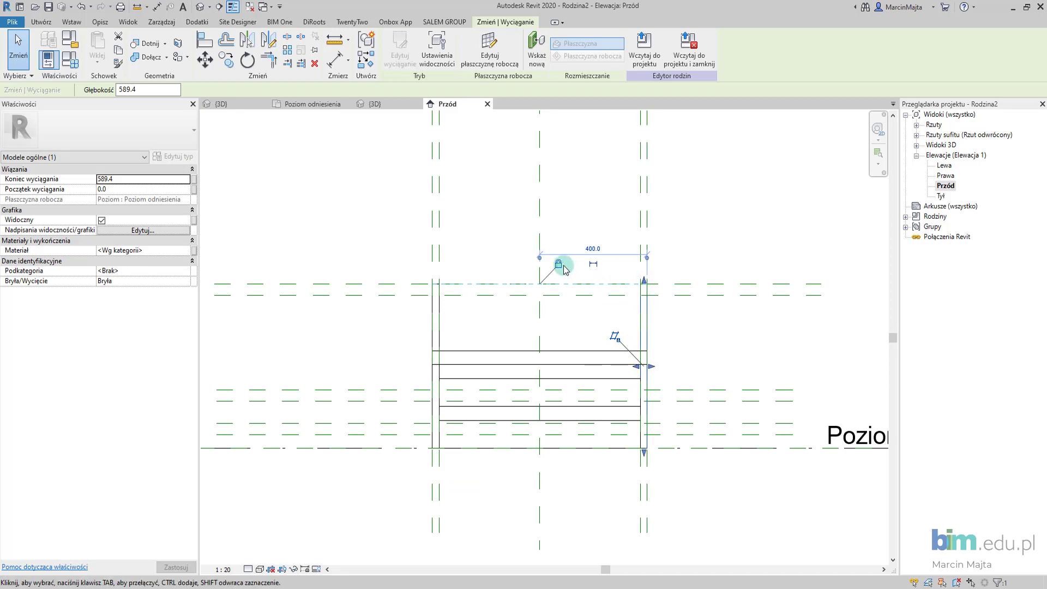
left_click(748, 359)
- Make the top board 40 thick and lock the shelf to its plane at 40 thick
left_click(547, 359)
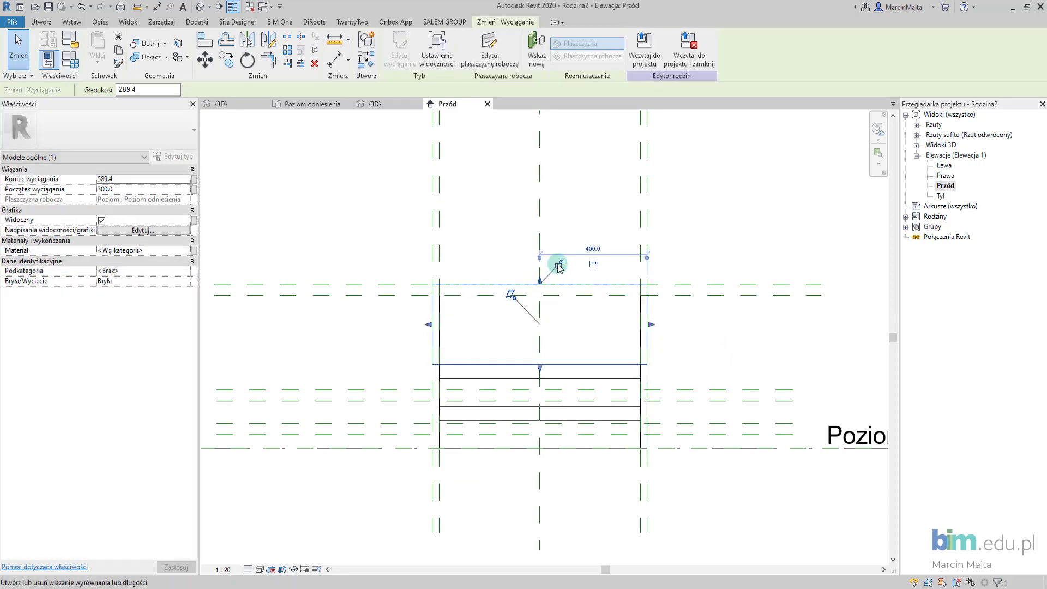
left_click_drag(541, 369, 544, 295)
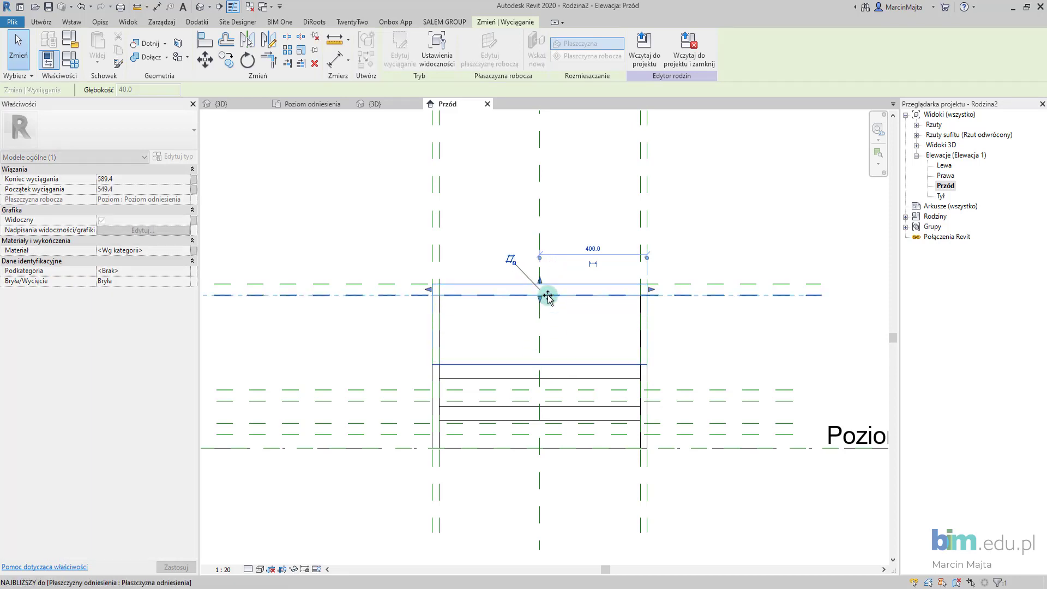
left_click(500, 380)
left_click_drag(547, 386, 544, 390)
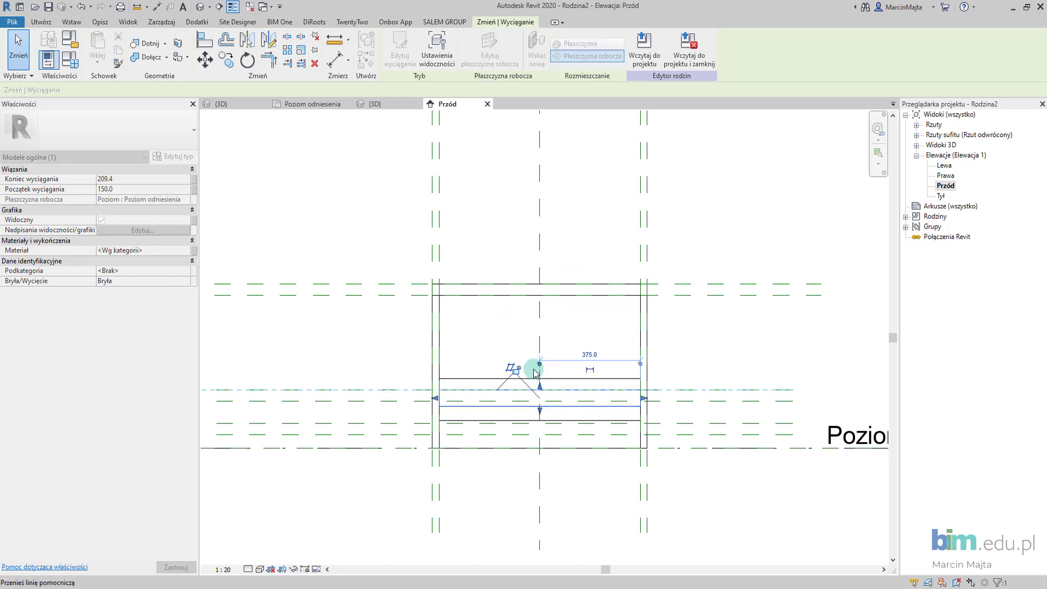
left_click(525, 369)
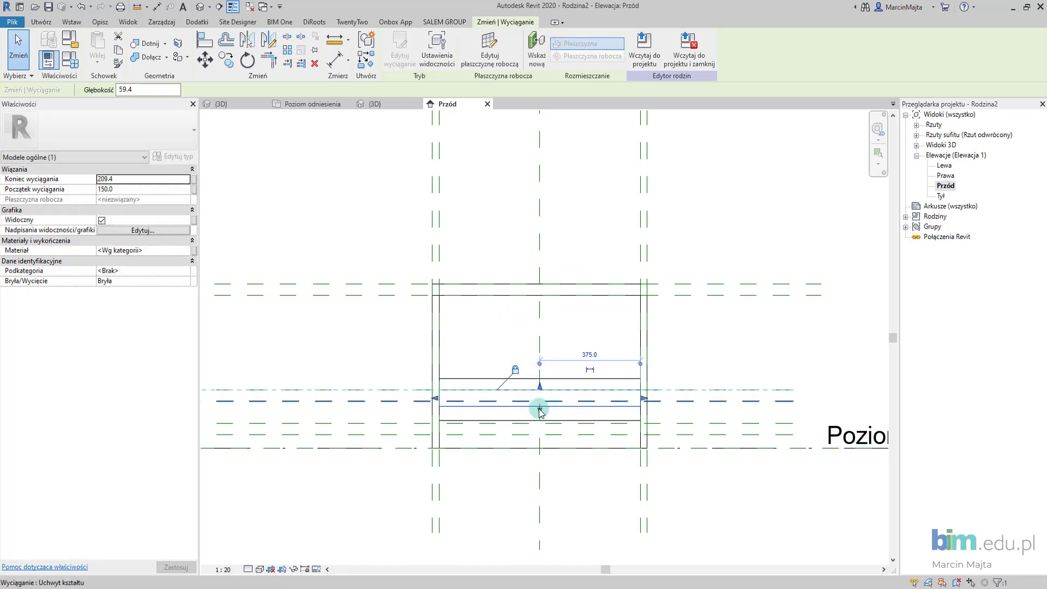
left_click_drag(541, 413, 540, 403)
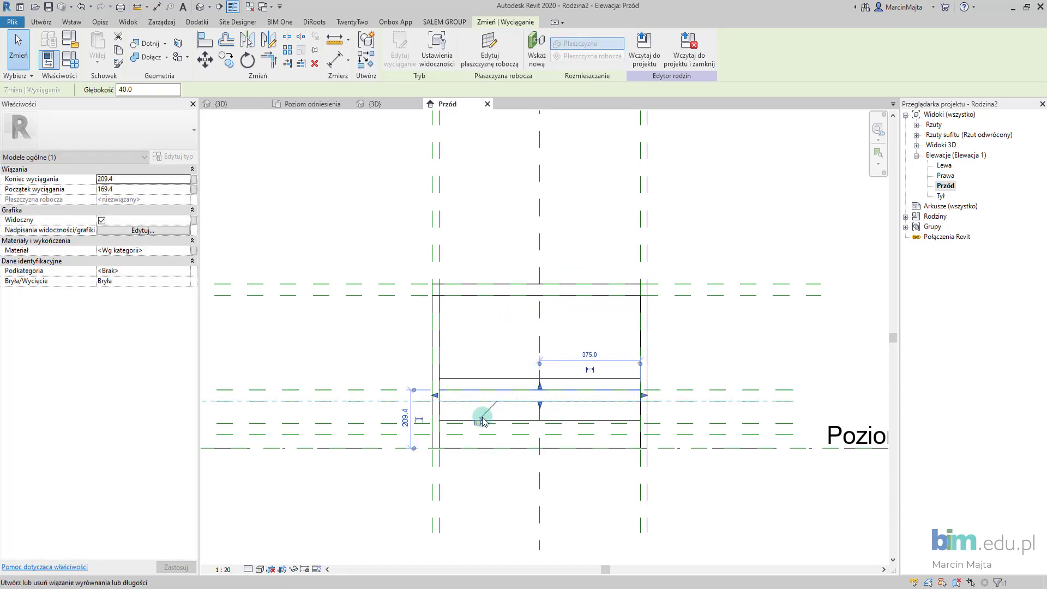
- Align the bottom board's top edge to its plane and make it 40 thick
left_click(526, 439)
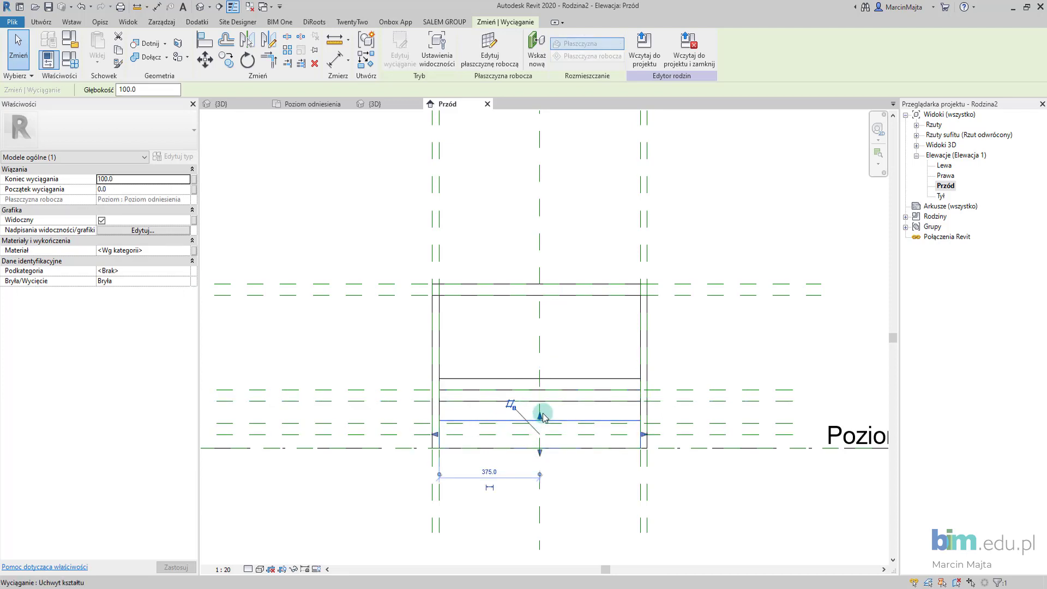
mouse_move(539, 417)
left_mouse_down()
mouse_move(548, 422)
mouse_move(538, 422)
left_mouse_up()
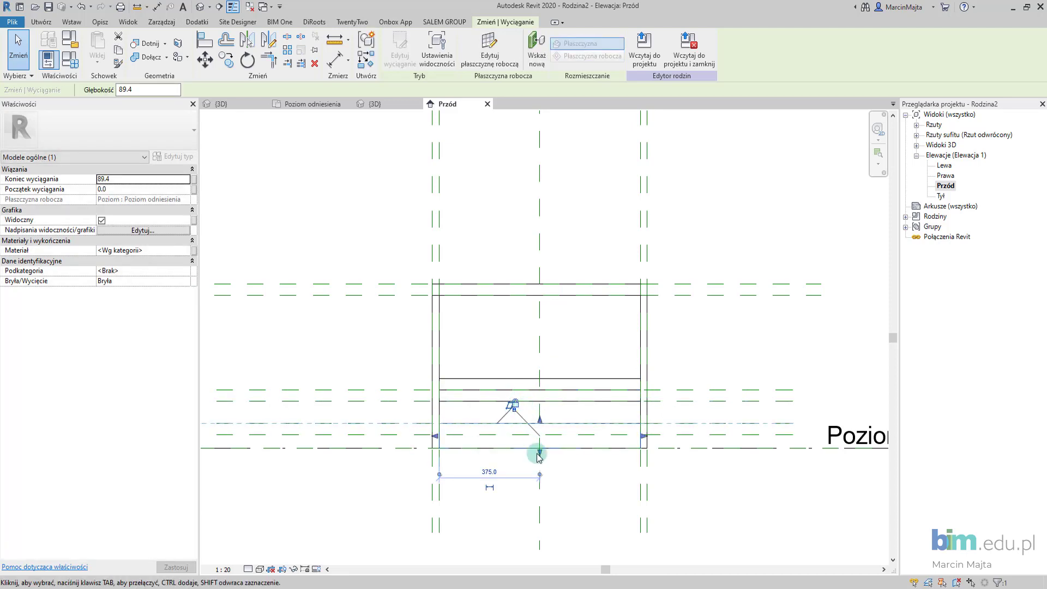
left_click_drag(544, 449, 540, 436)
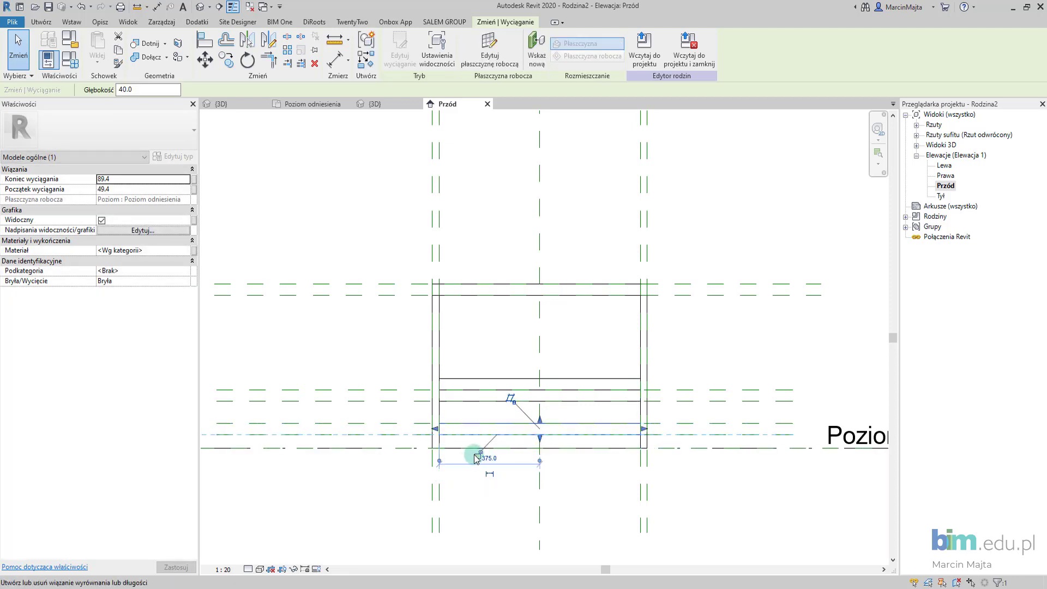
left_click(475, 493)
scroll(484, 425, "down", 3)
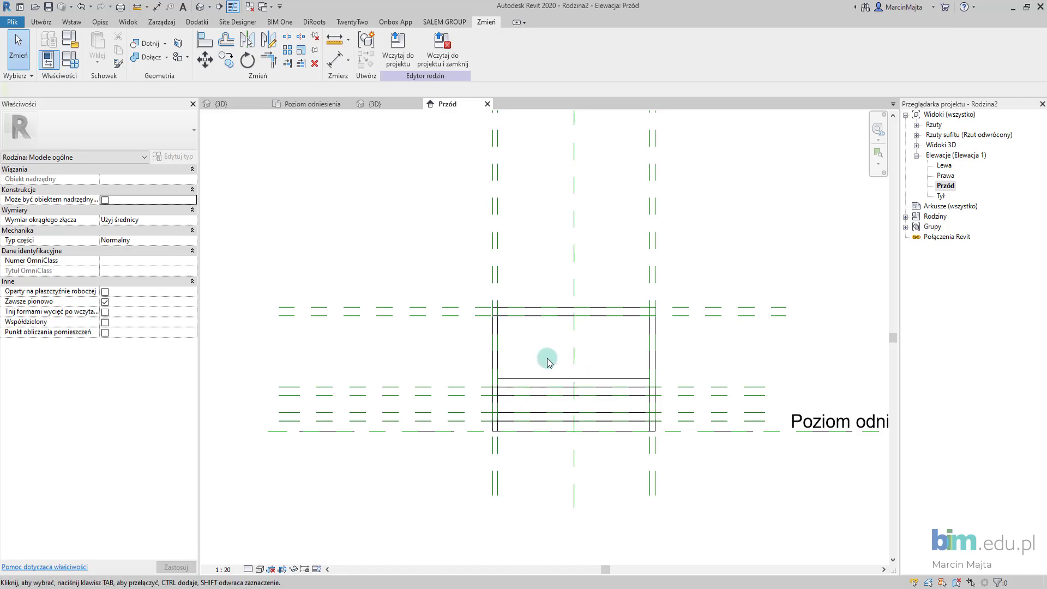
- Dimension the 49 base clearance and the bottom, shelf and top 40 board thicknesses
key("d")
key("i")
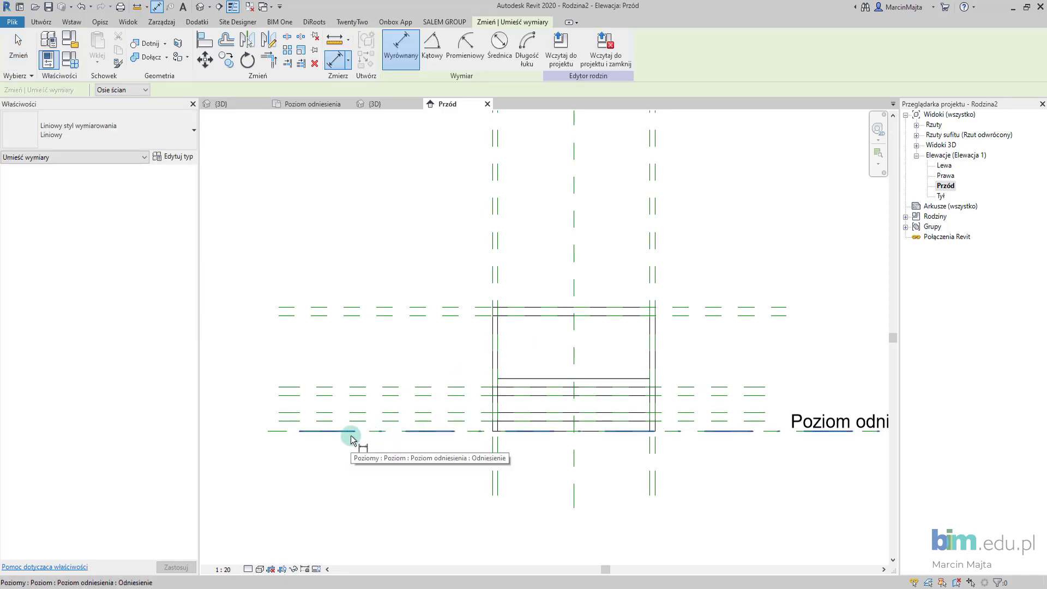
left_click(369, 432)
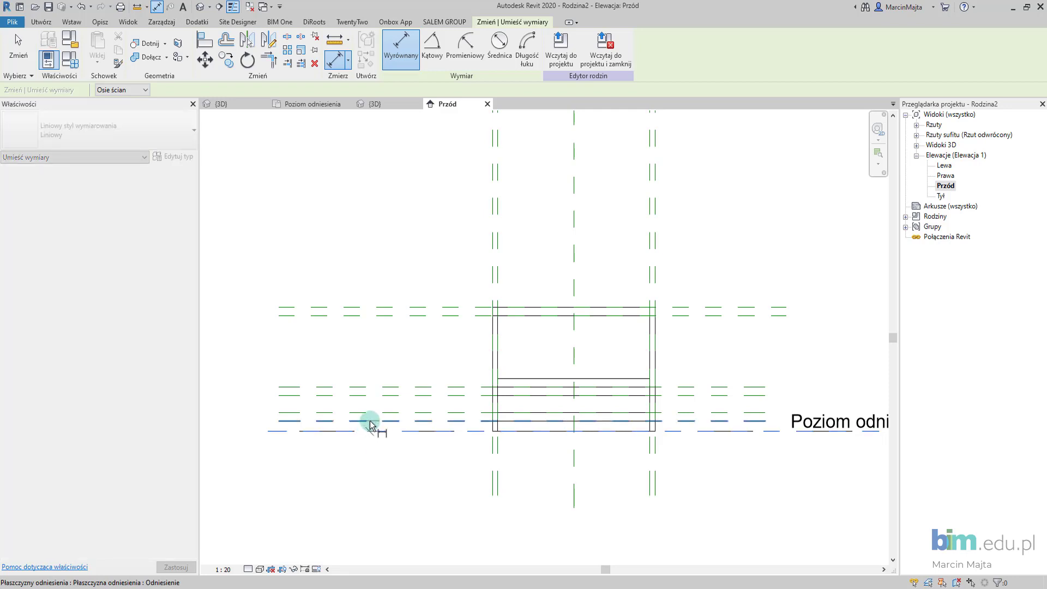
left_click(262, 453)
left_click(334, 424)
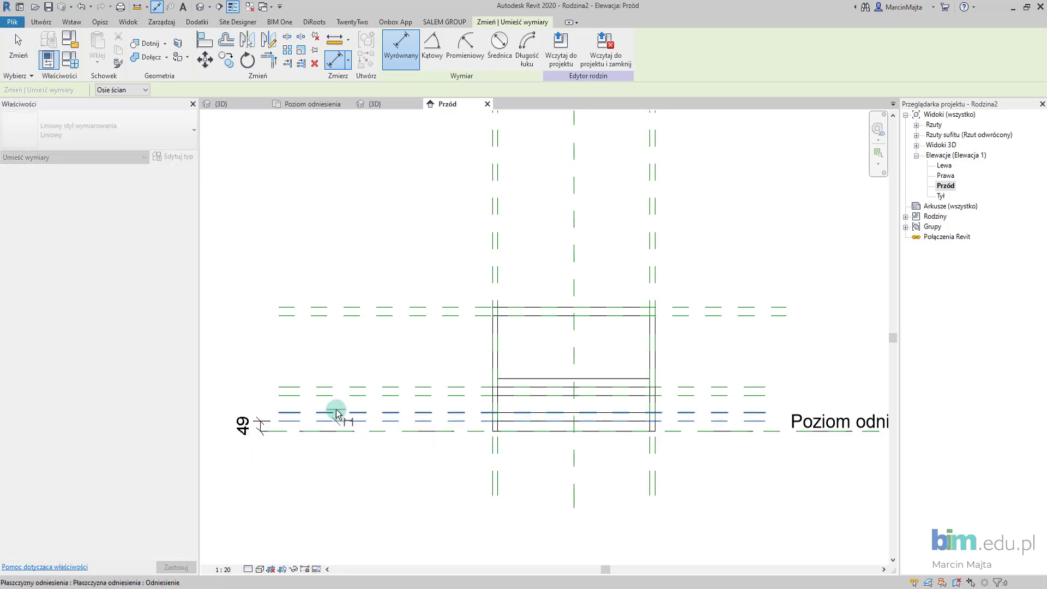
left_click(306, 410)
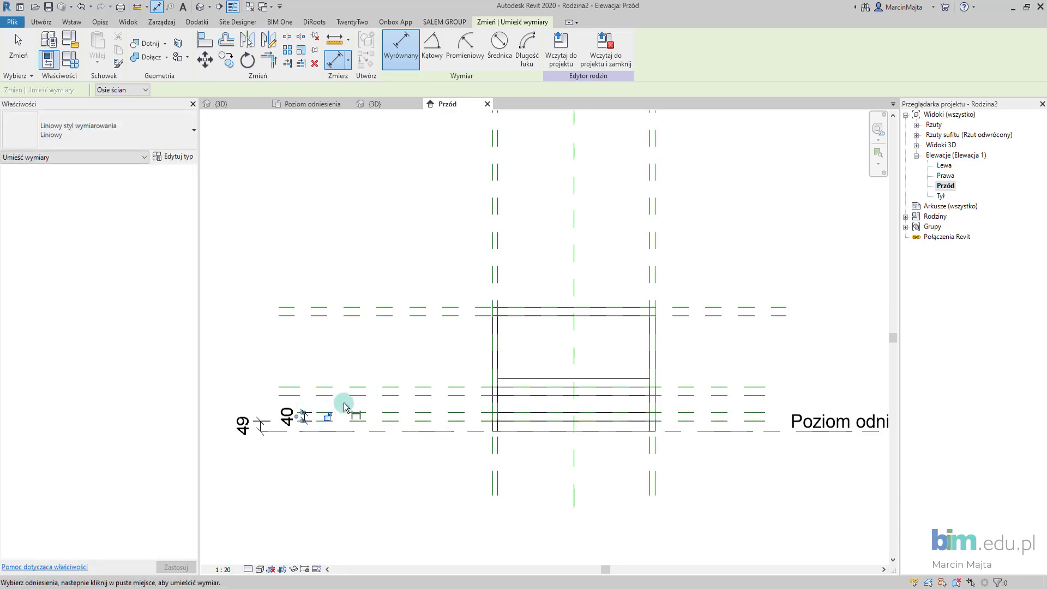
left_click(355, 401)
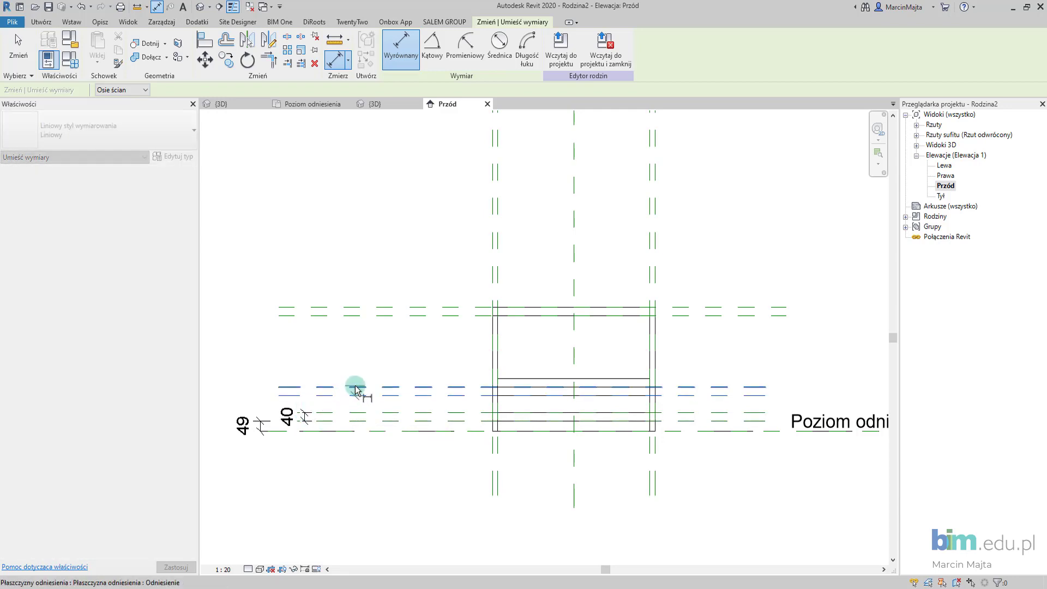
left_click(322, 367)
left_click(358, 310)
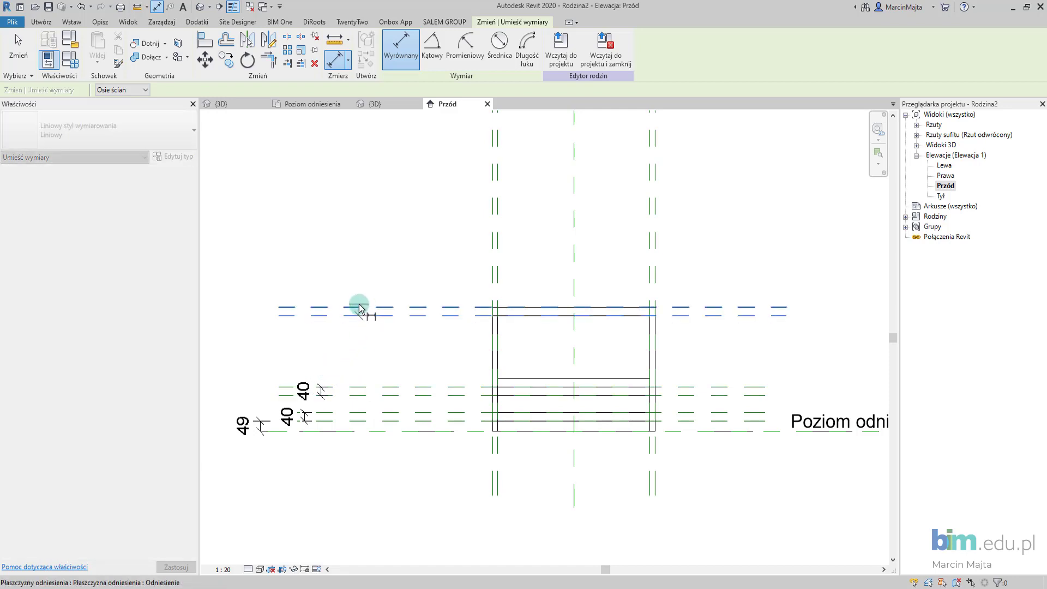
left_click(339, 284)
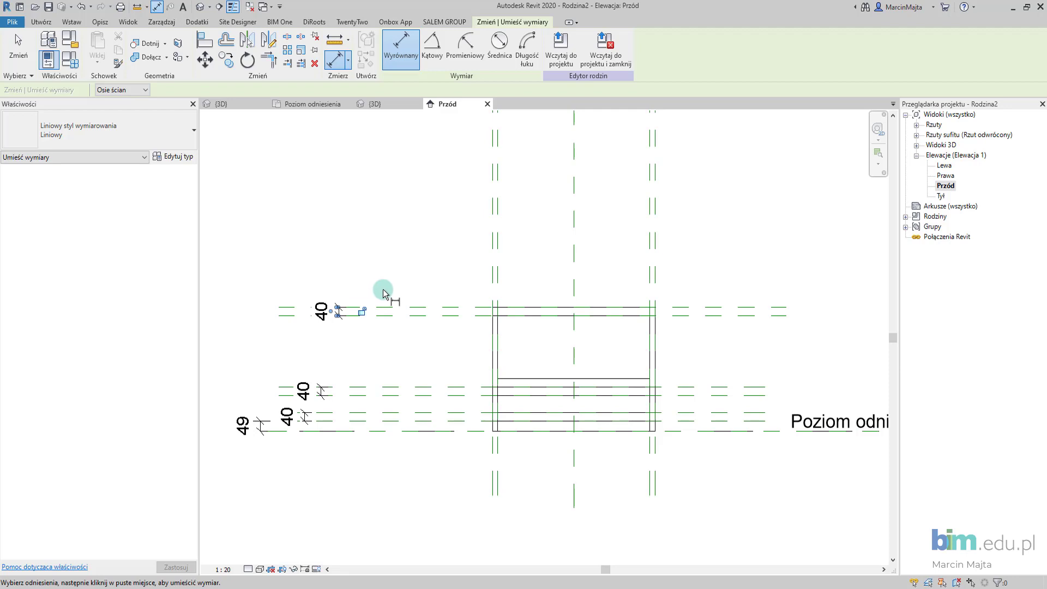
- Add the 589 overall height and 209 middle-plane-to-level dimensions
scroll(383, 294, "down", 1)
scroll(382, 300, "down", 1)
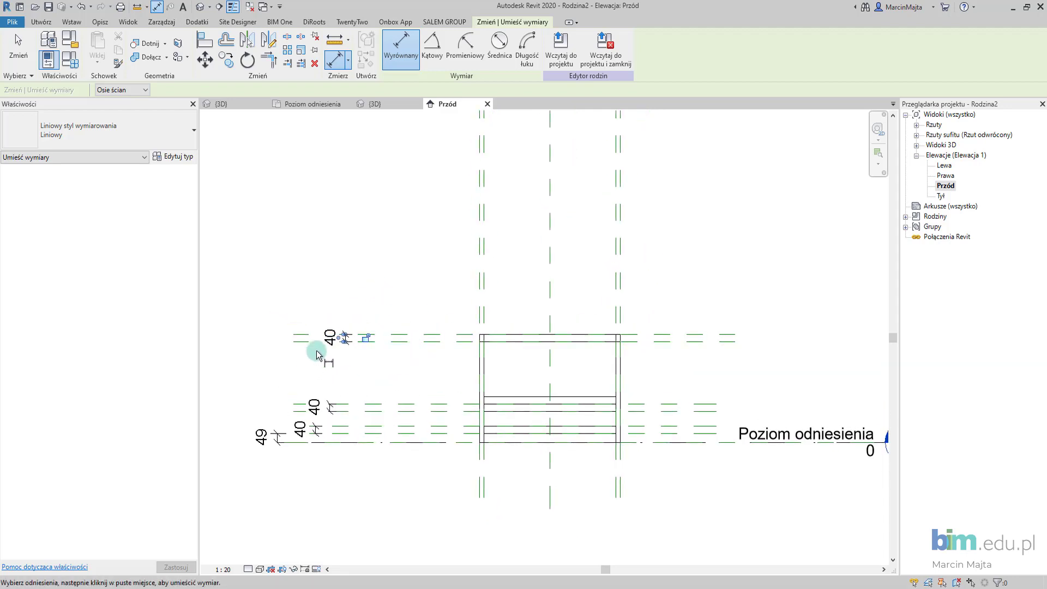
left_click(413, 334)
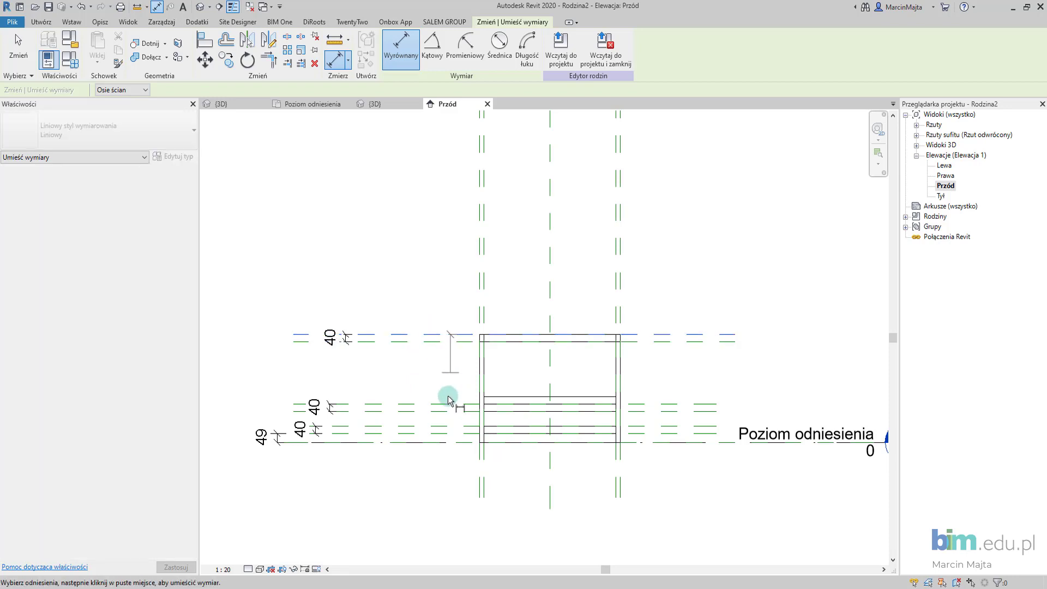
left_click(451, 443)
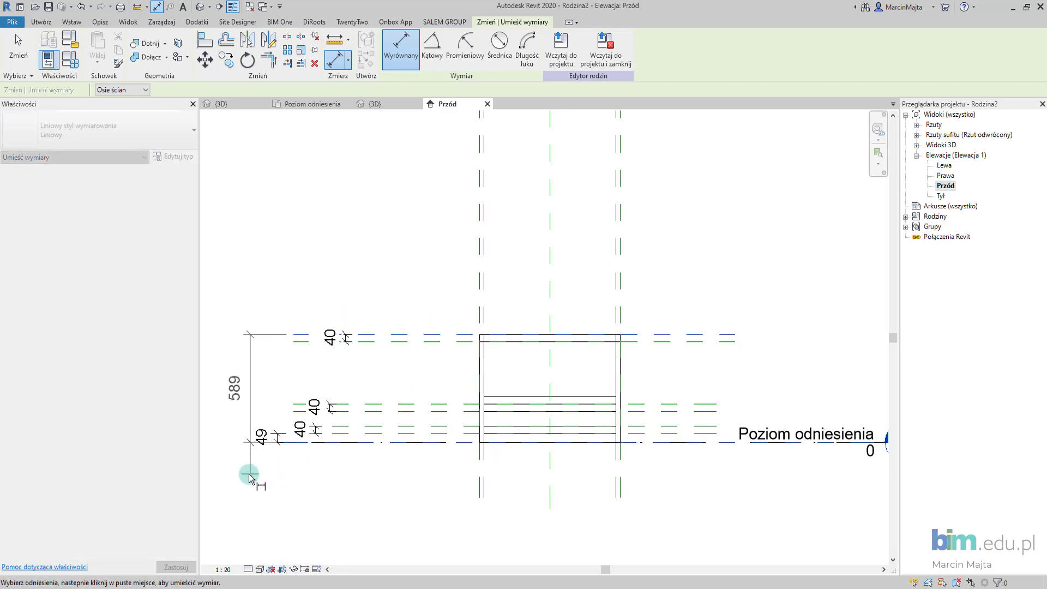
left_click(717, 458)
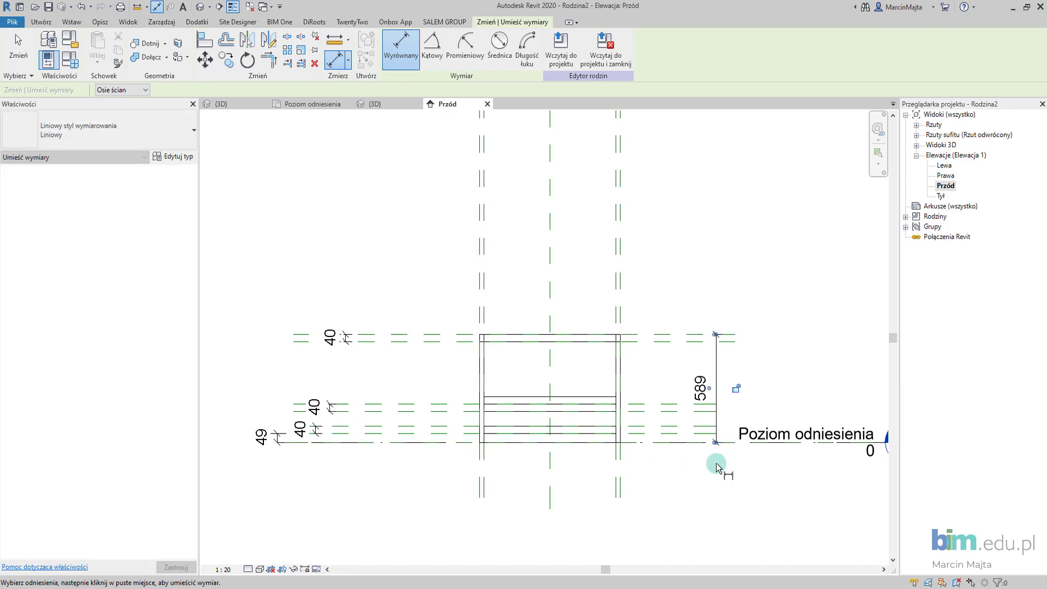
left_click(654, 404)
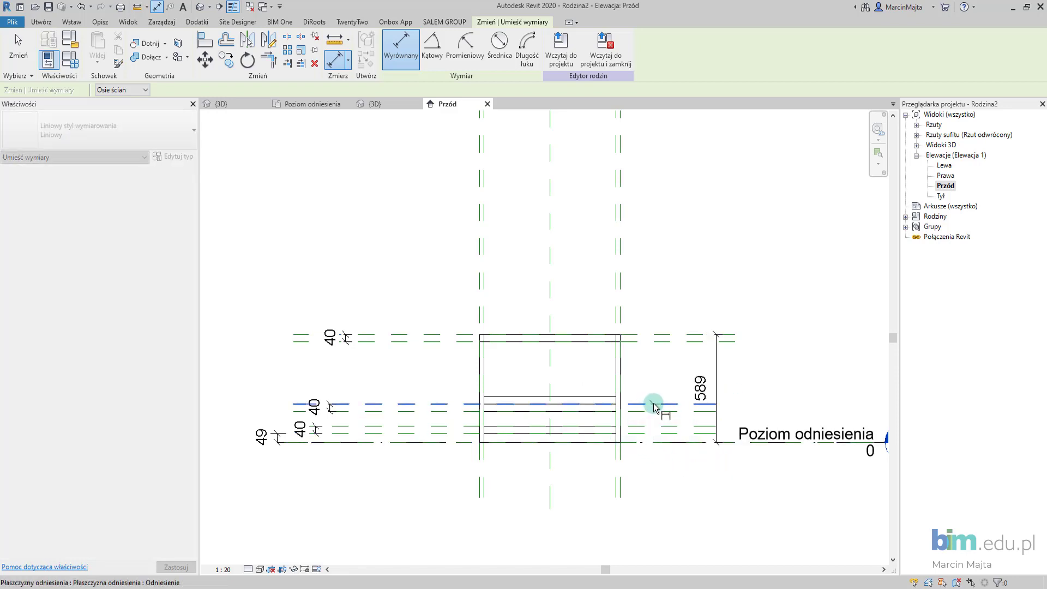
left_click(654, 445)
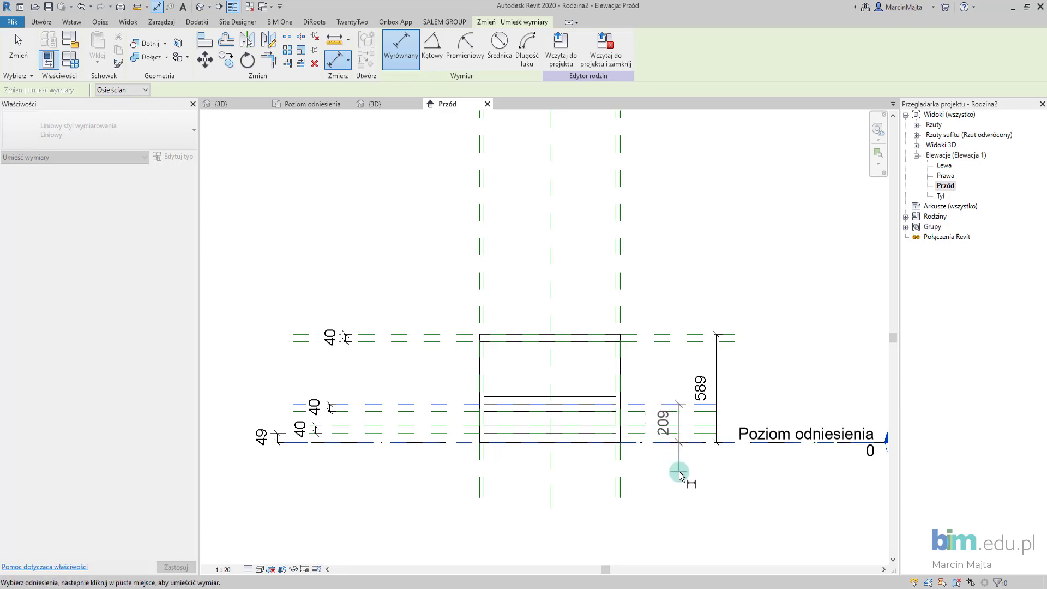
left_click(679, 474)
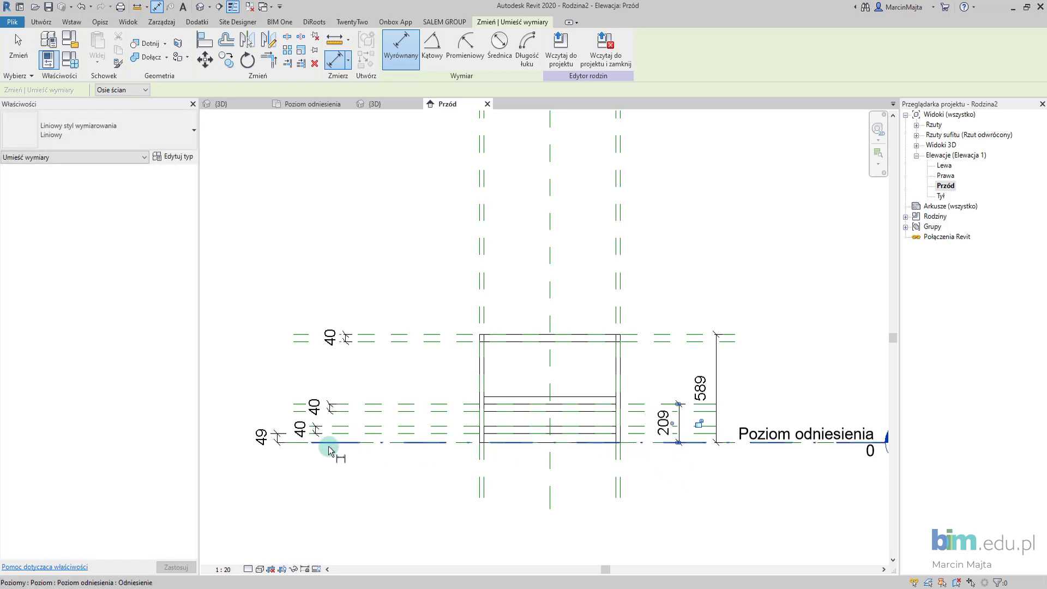
key("Escape")
key("Escape")
- Stretch the shelf extrusion's depth to 549.4 and check it in 3D
scroll(495, 408, "up", 2)
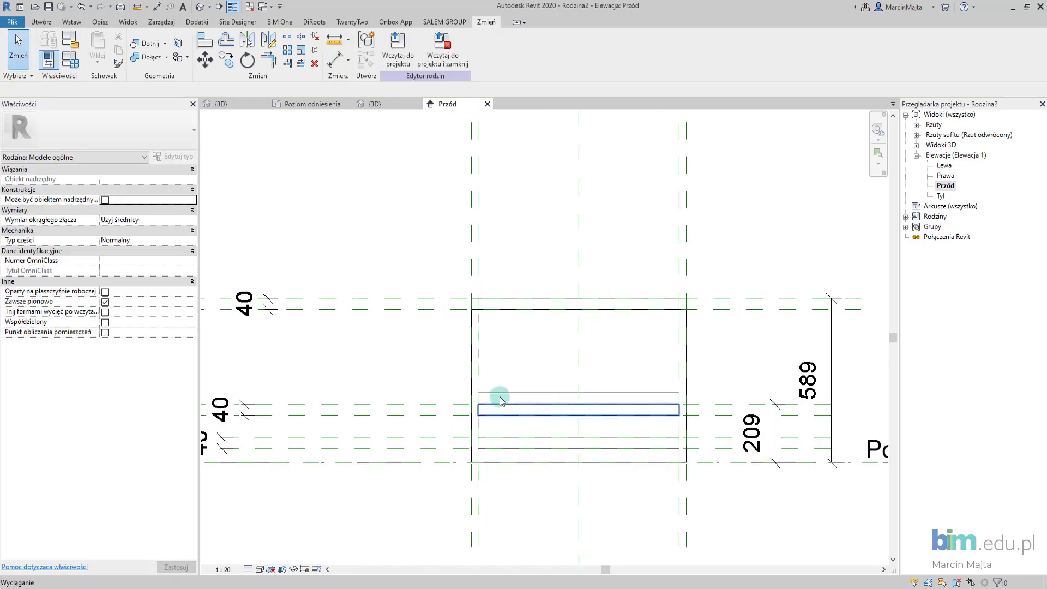
left_click(501, 400)
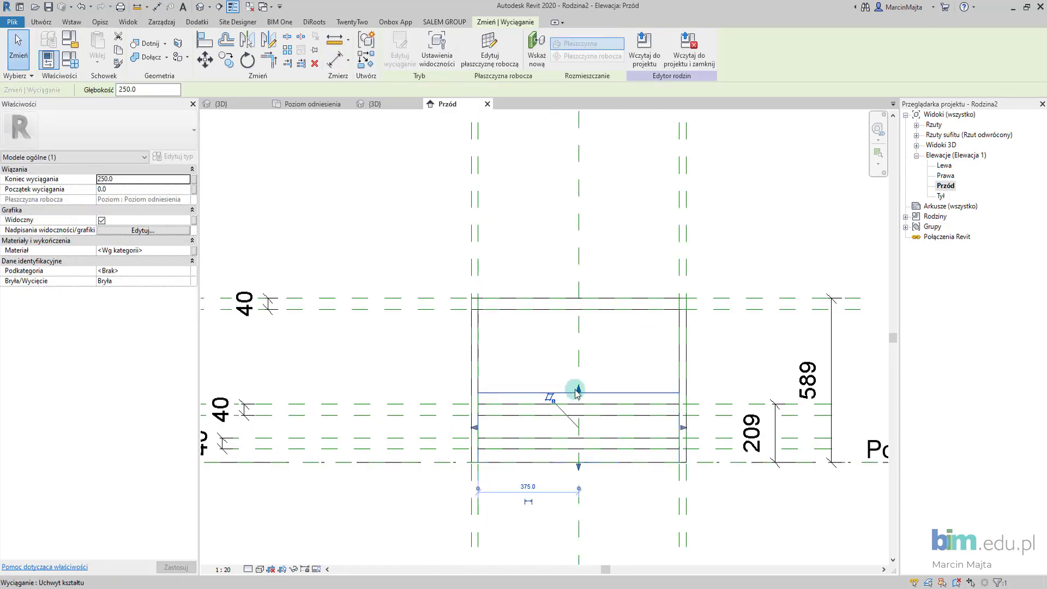
left_click_drag(579, 389, 578, 314)
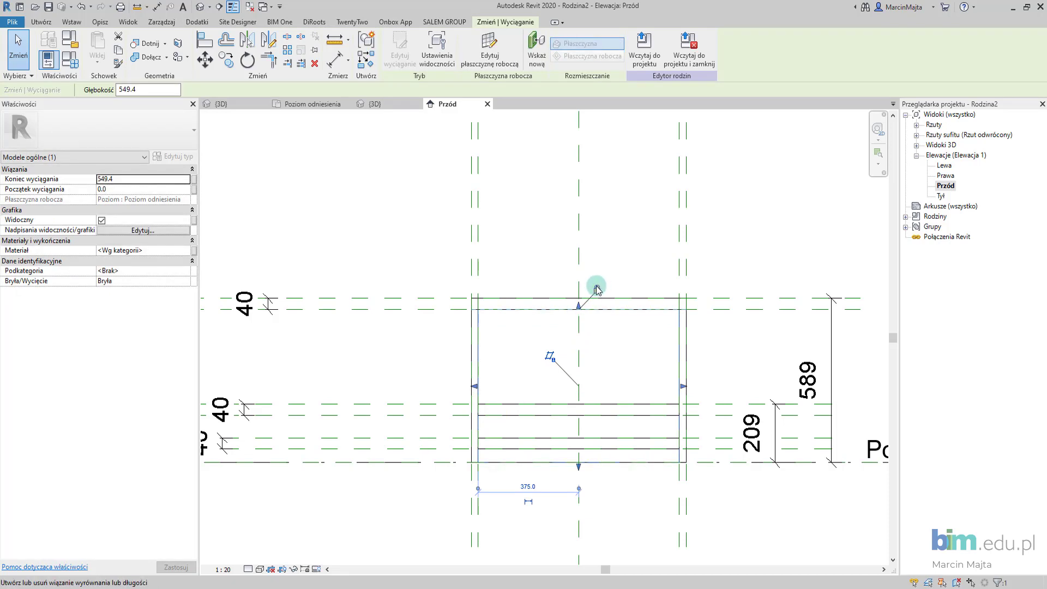
left_click(369, 109)
mouse_move(500, 423)
middle_mouse_down("shift")
mouse_move(317, 309)
mouse_move(245, 315)
mouse_move(247, 364)
mouse_move(268, 383)
middle_mouse_up("shift")
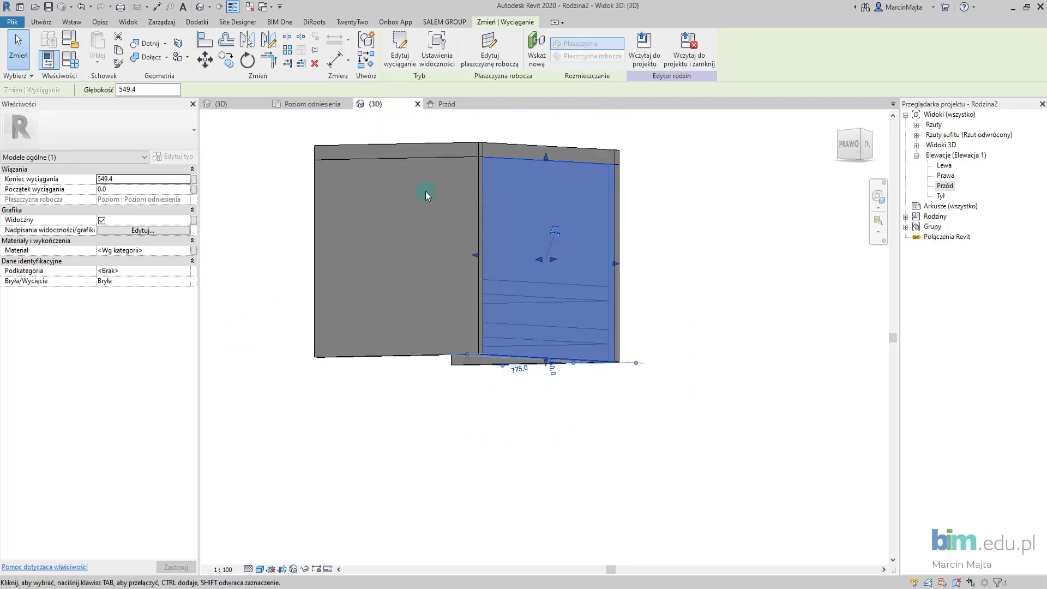
key("Escape")
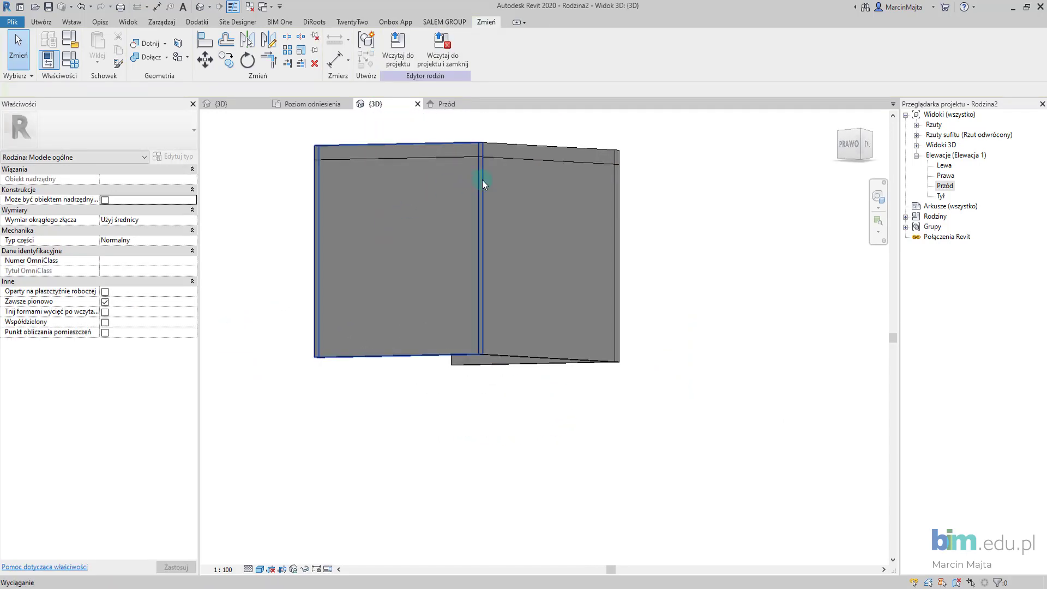
- Extend both side panels to 549.4 depth, removing the conflicting constraints
left_click(482, 179)
mouse_move(413, 201)
middle_mouse_down("shift")
mouse_move(499, 215)
mouse_move(504, 253)
mouse_move(624, 309)
mouse_move(661, 301)
mouse_move(542, 334)
mouse_move(694, 334)
mouse_move(502, 285)
mouse_move(309, 300)
mouse_move(769, 264)
middle_mouse_up("shift")
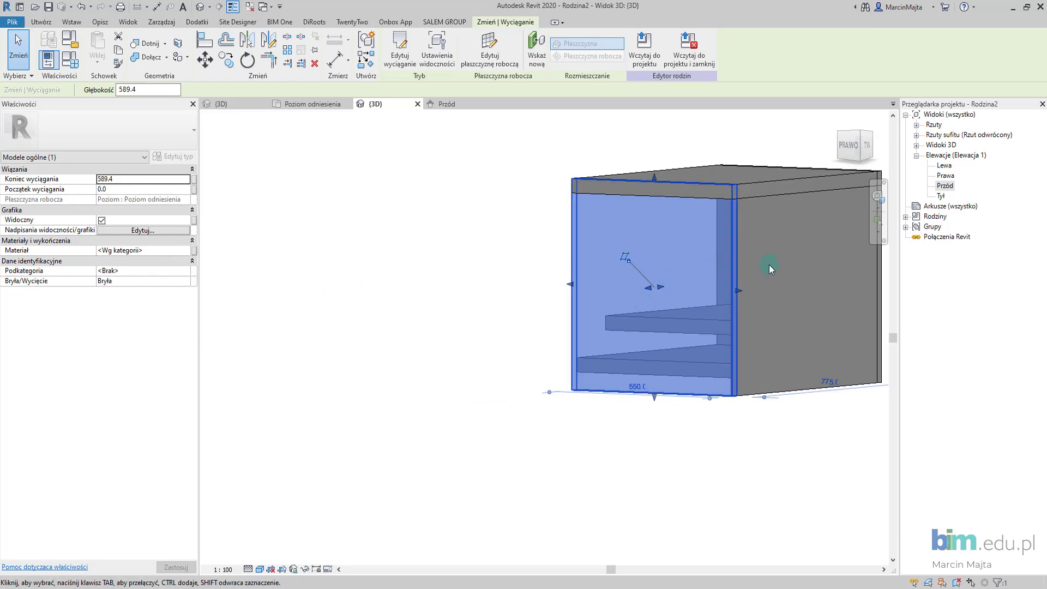
left_click_drag(659, 188, 660, 209)
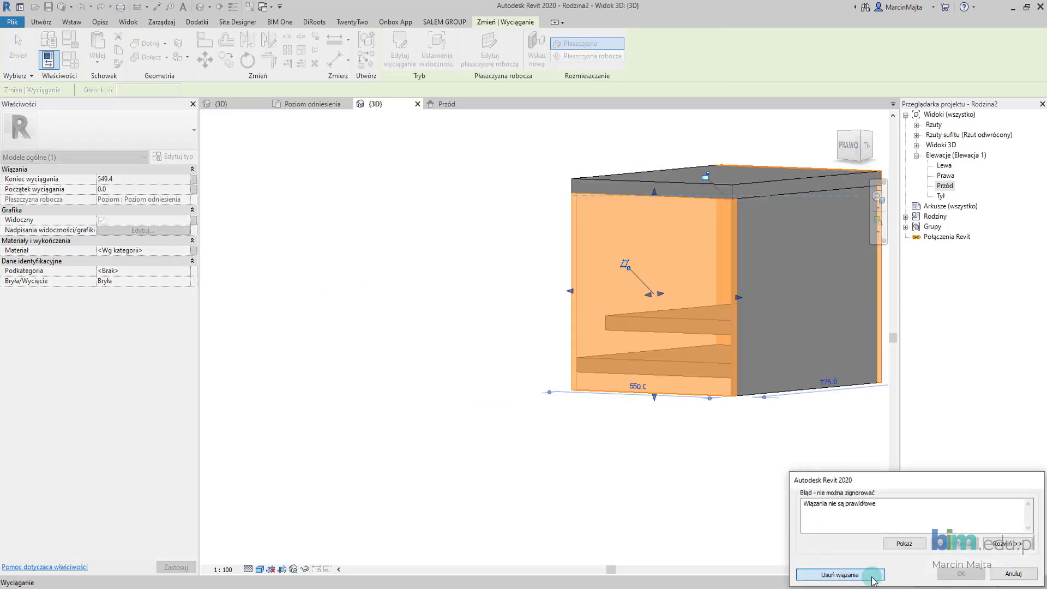
left_click(872, 576)
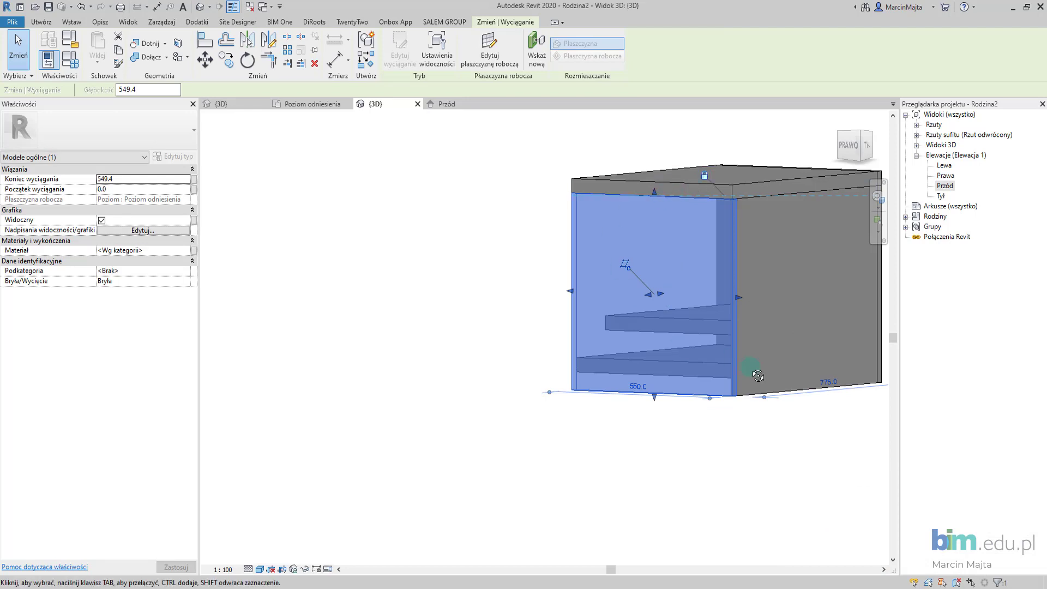
mouse_move(758, 375)
middle_mouse_down("shift")
mouse_move(486, 386)
mouse_move(493, 402)
mouse_move(650, 296)
middle_mouse_up("shift")
key("Escape")
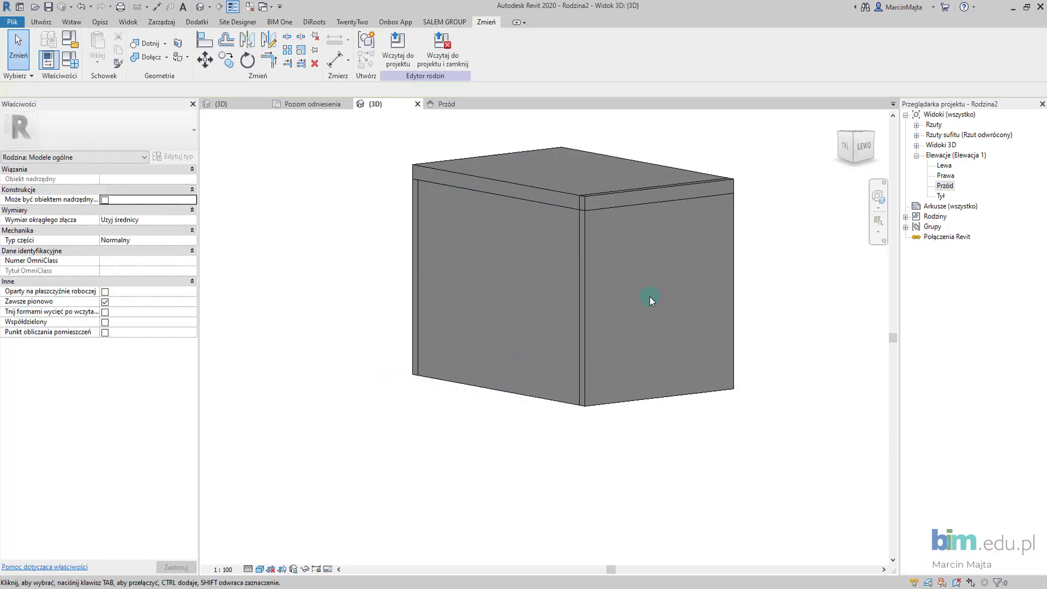
left_click(731, 248)
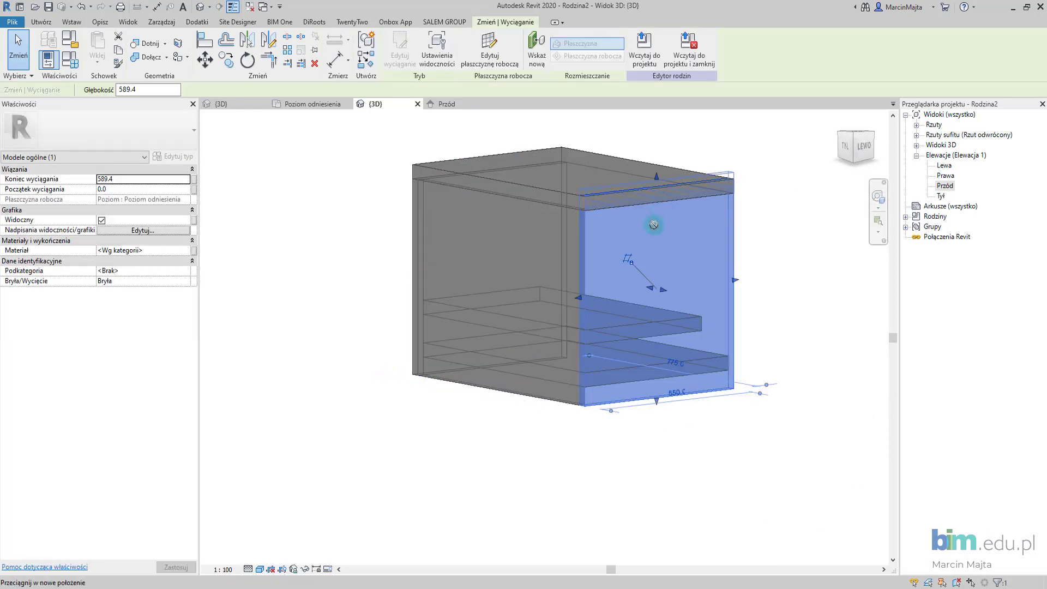
left_click_drag(653, 224, 657, 203)
left_click(863, 575)
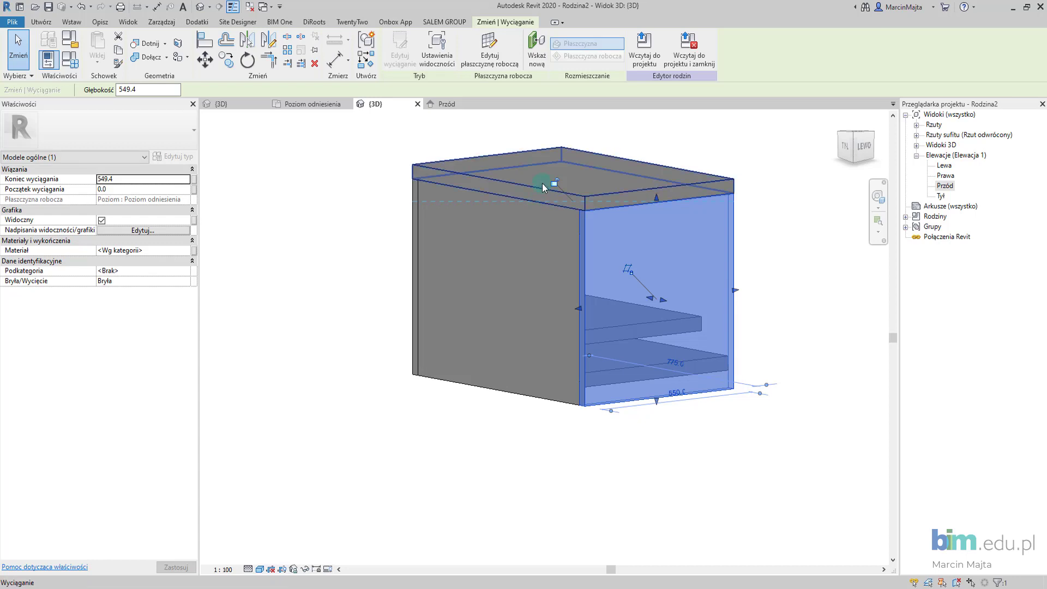
left_click(370, 295)
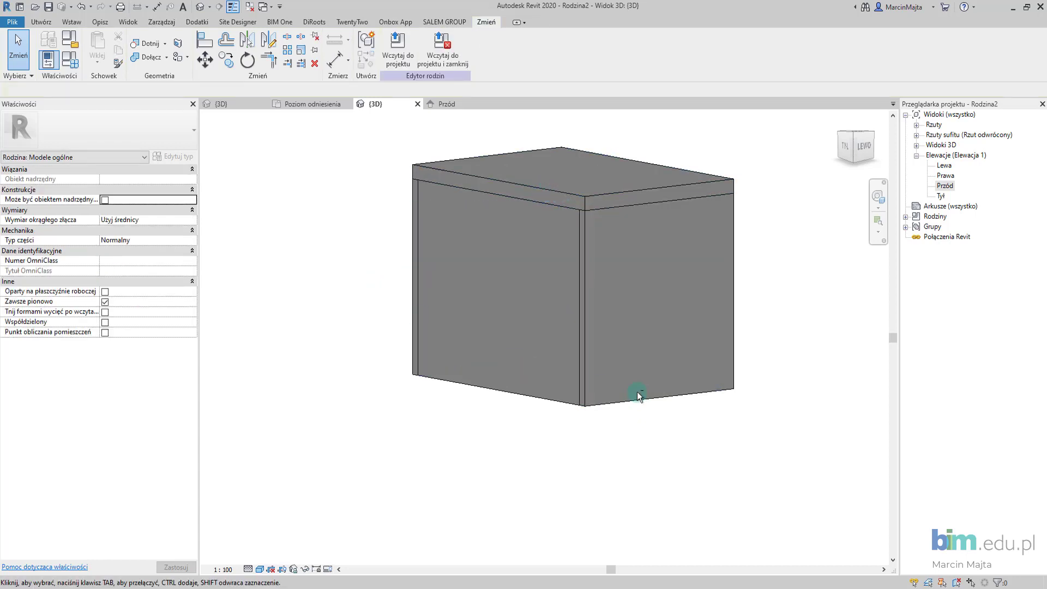
- Orbit to view the cabinet's open front, then return to the Przód elevation
mouse_move(636, 391)
middle_mouse_down("shift")
mouse_move(432, 397)
mouse_move(392, 411)
mouse_move(556, 402)
mouse_move(444, 281)
middle_mouse_up("shift")
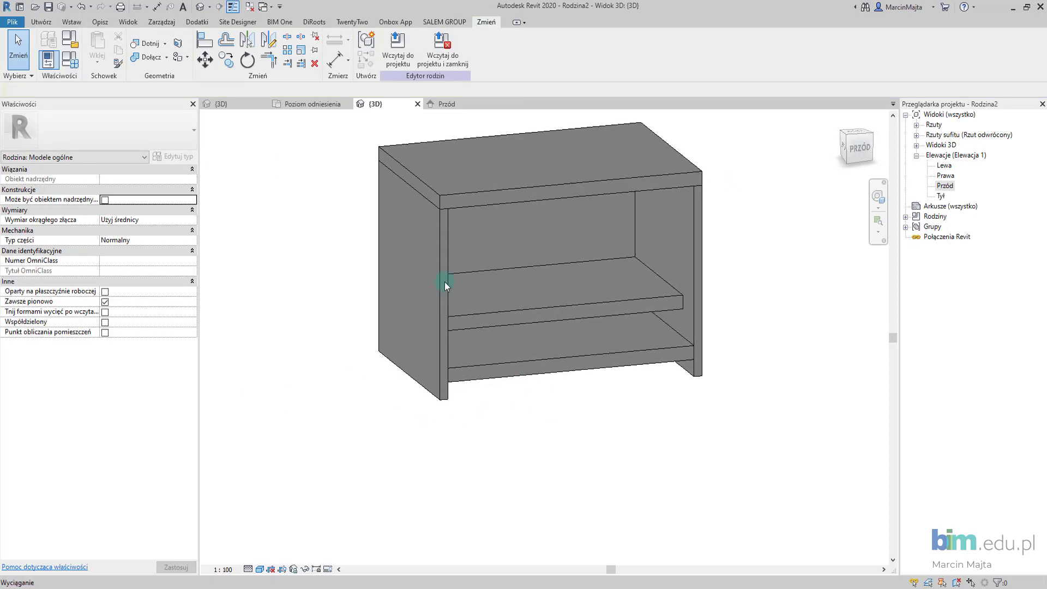
left_click(446, 109)
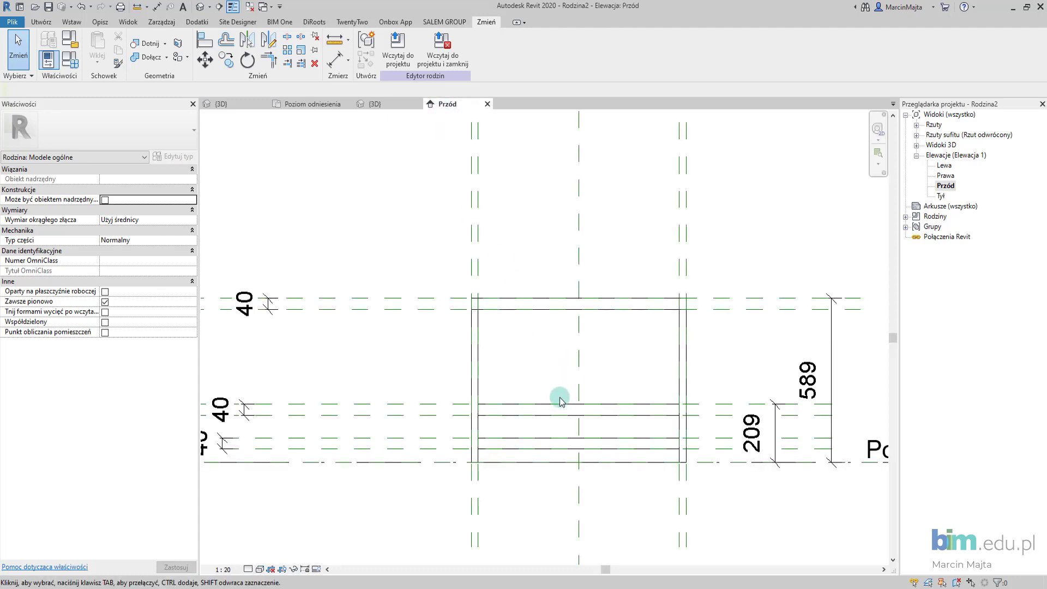
scroll(588, 376, "down", 1)
scroll(442, 342, "down", 1)
scroll(442, 338, "down", 1)
- Label the 49 dimension with a new Prześwit parameter set to 20, then start a parameter for the lower 40 dimension
scroll(450, 332, "down", 1)
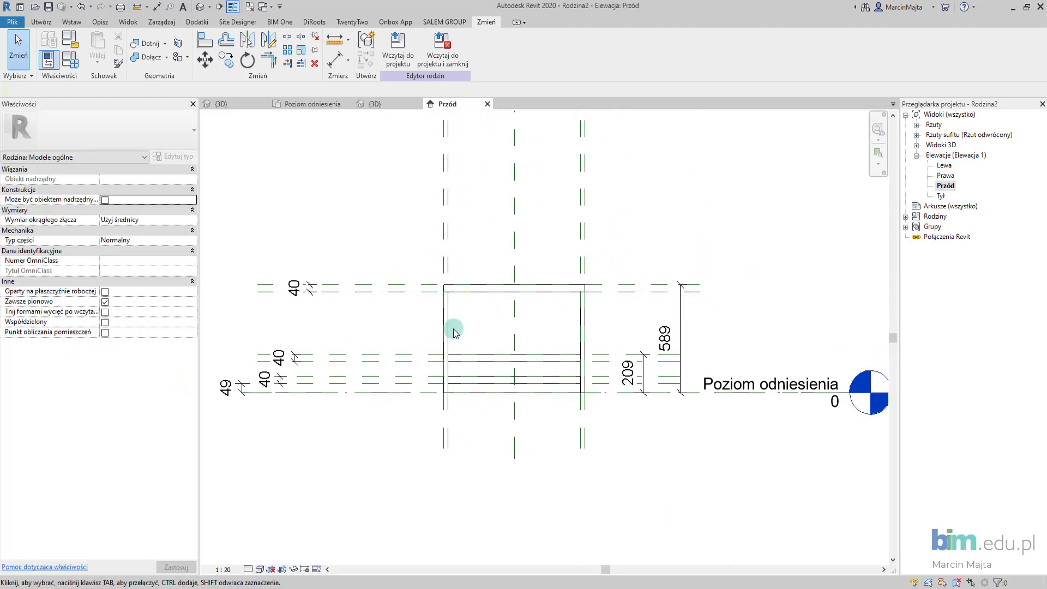
scroll(417, 267, "down", 1)
mouse_move(417, 267)
middle_mouse_down()
mouse_move(438, 297)
mouse_move(432, 321)
middle_mouse_up()
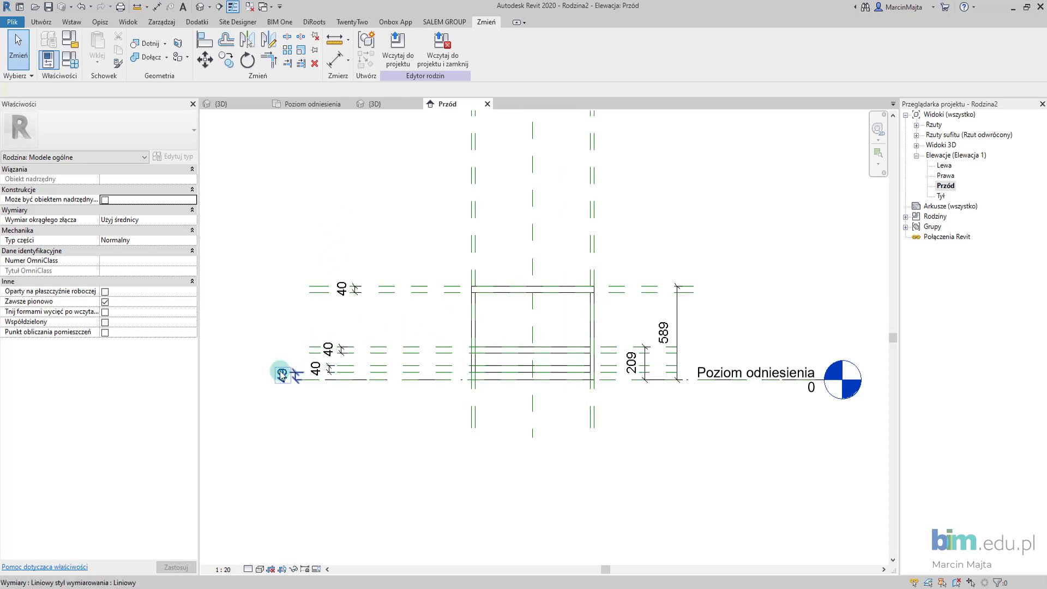
scroll(310, 376, "up", 3)
left_click(311, 378)
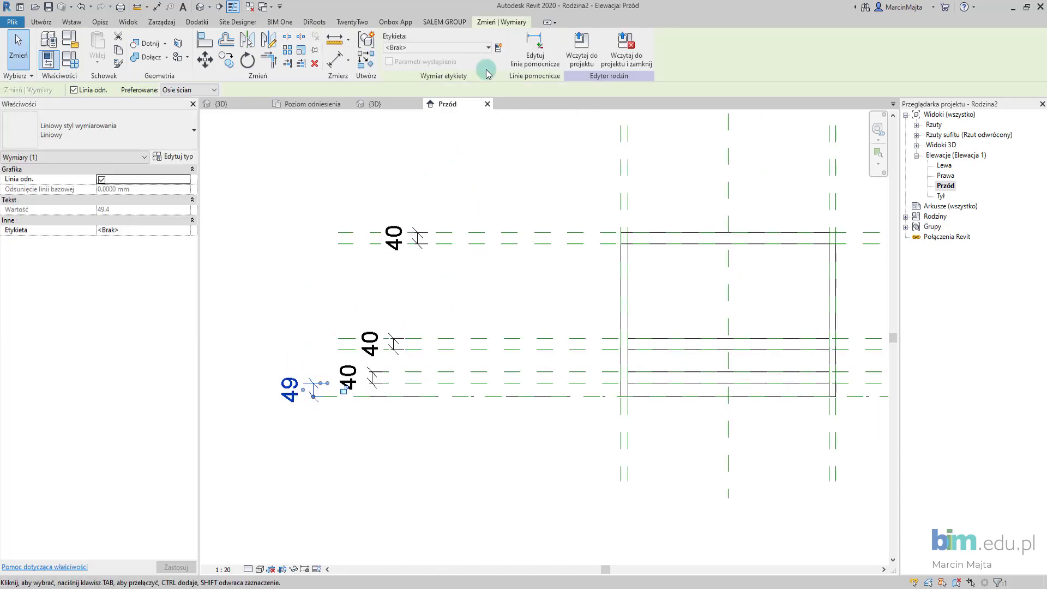
left_click(498, 49)
type("Prześwit")
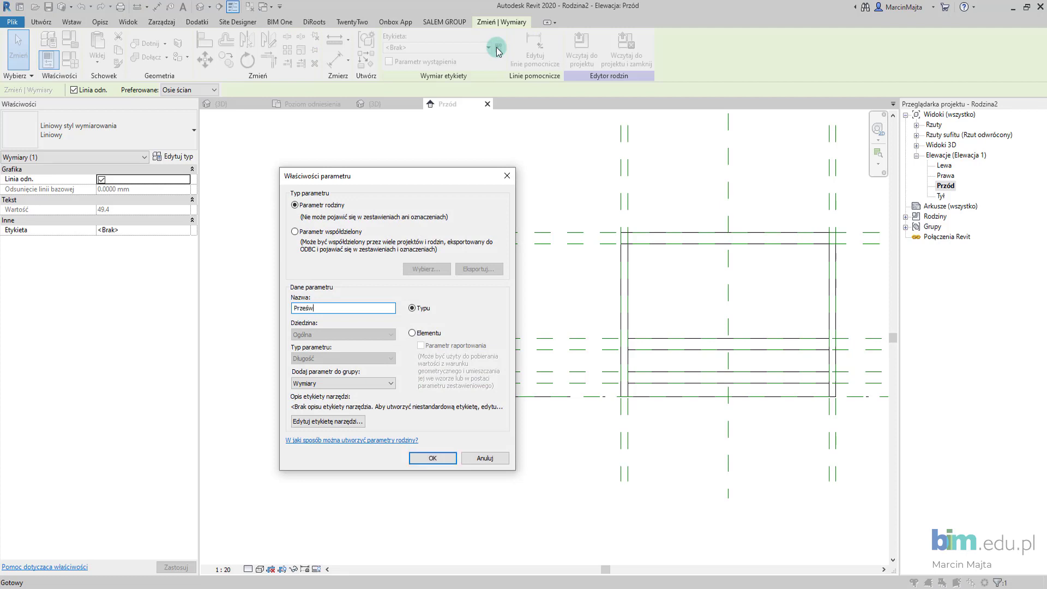
left_click(433, 458)
left_click(297, 372)
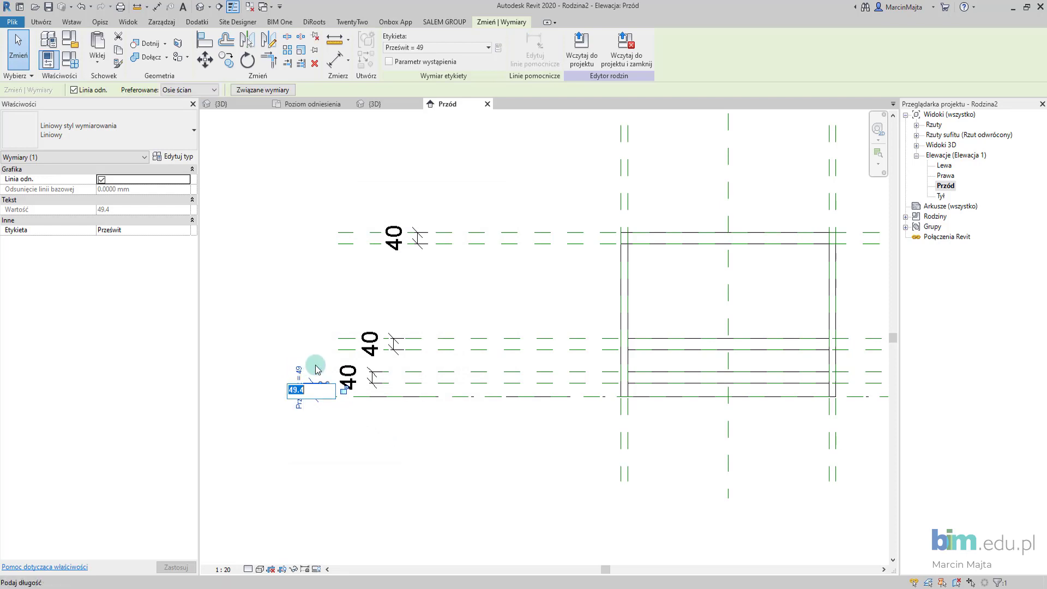
type("20")
key("Return")
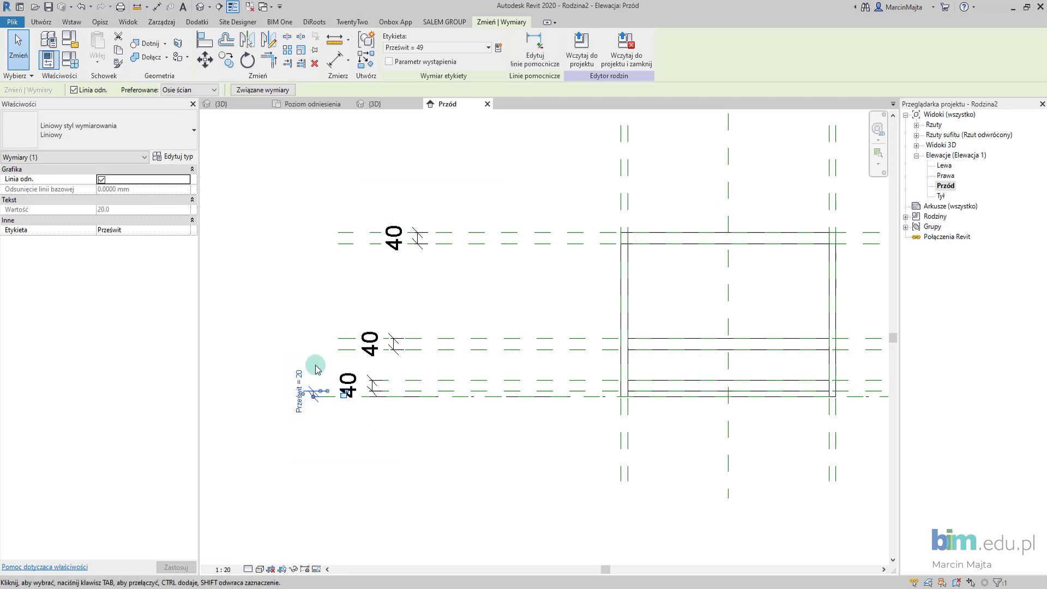
left_click(376, 385)
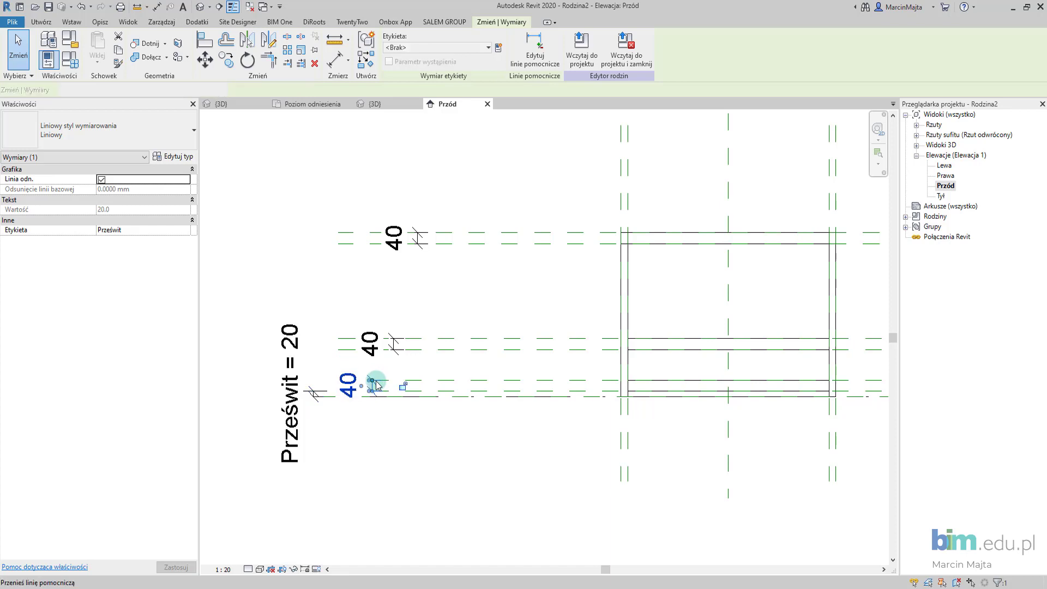
left_click(497, 49)
type("Grubość blatu")
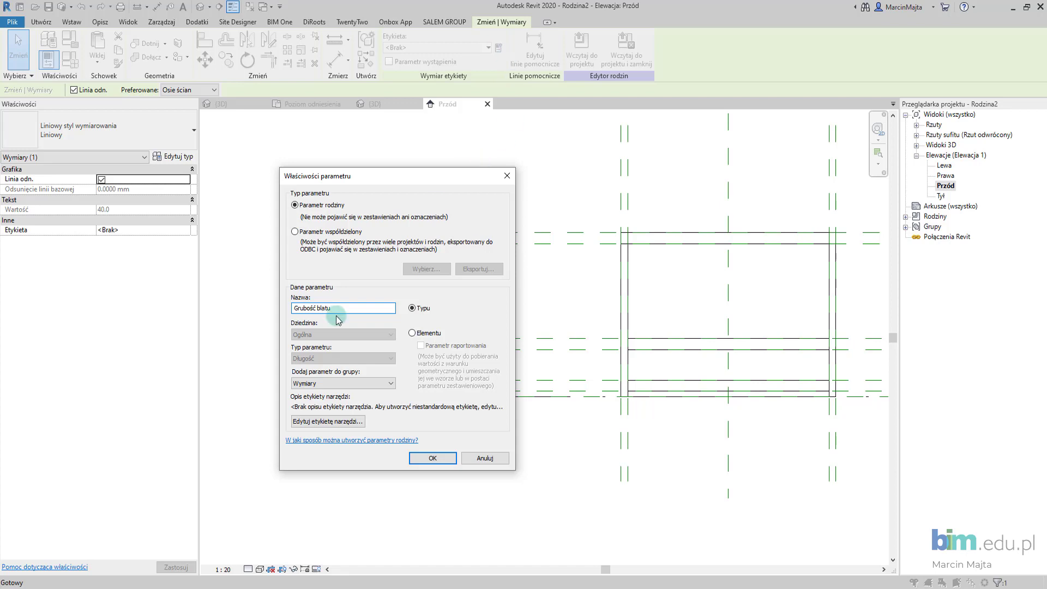
- Create Grubość blatu for the lower 40 dimension and assign it to the top 40 dimension
left_click(430, 458)
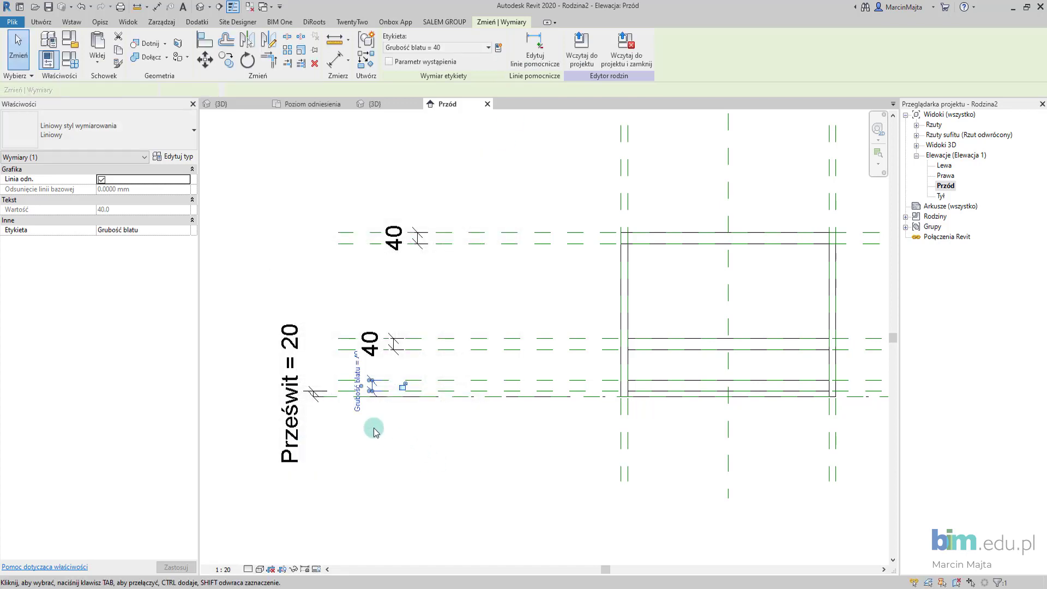
left_click(424, 238)
left_click(452, 47)
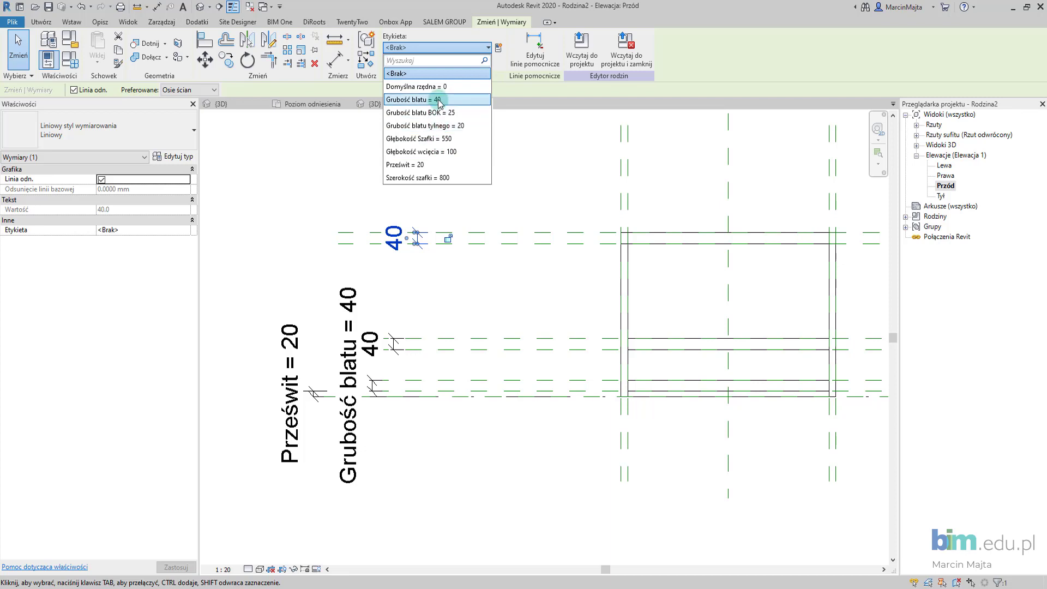
left_click(431, 100)
left_click(427, 157)
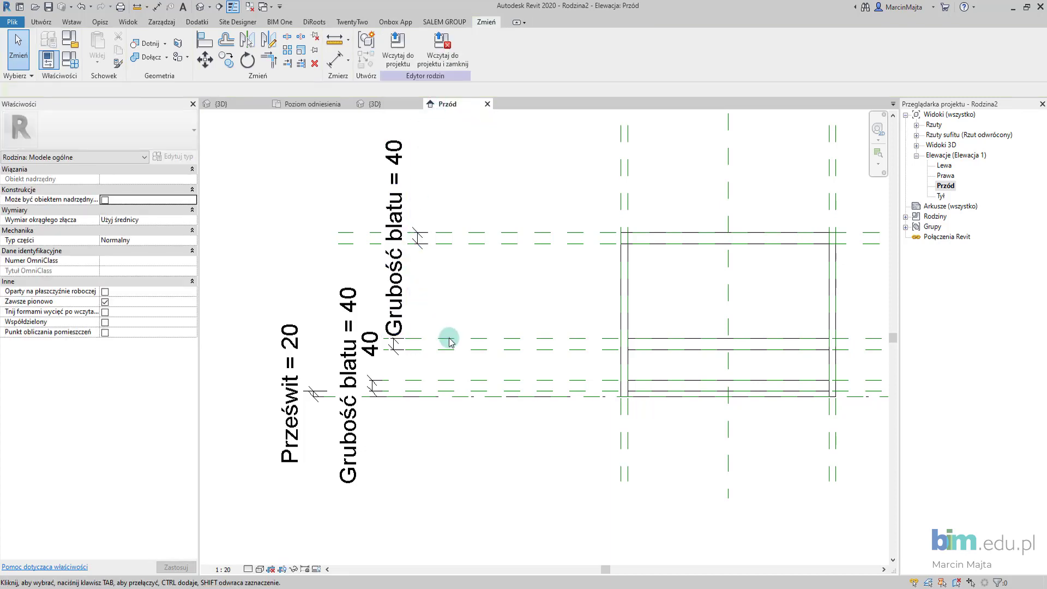
- Label the shelf thickness with a new Grubość blatu półka parameter set to 30
left_click(393, 347)
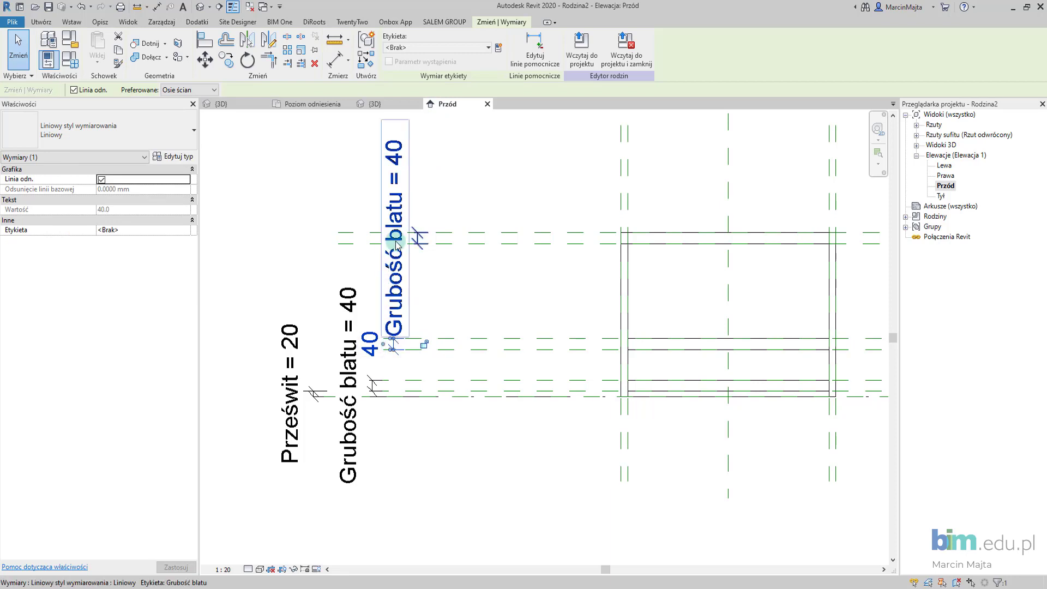
left_click(499, 51)
type("Grubość blatu półka")
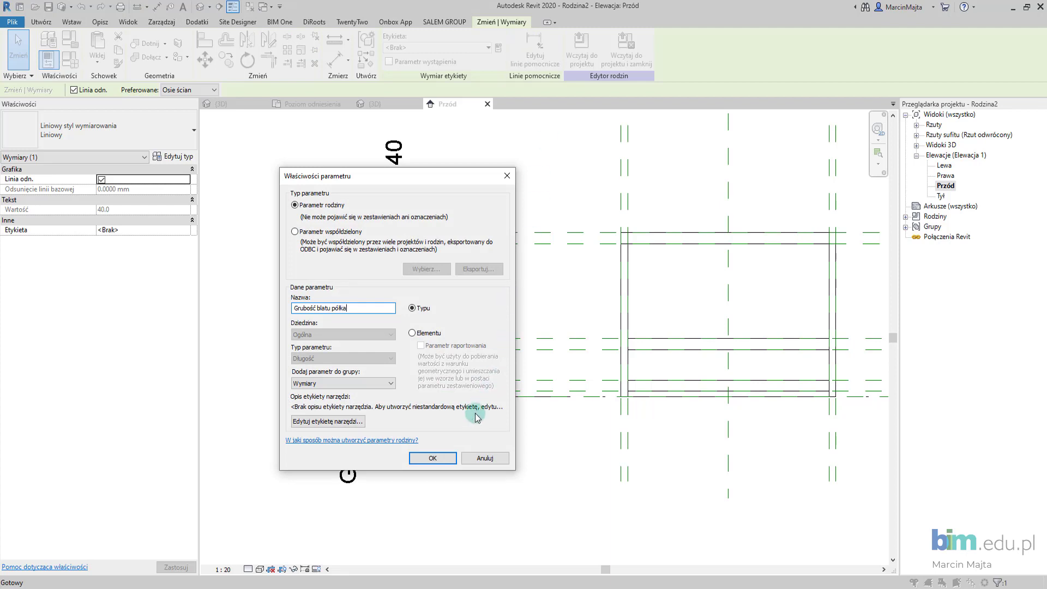
left_click(432, 458)
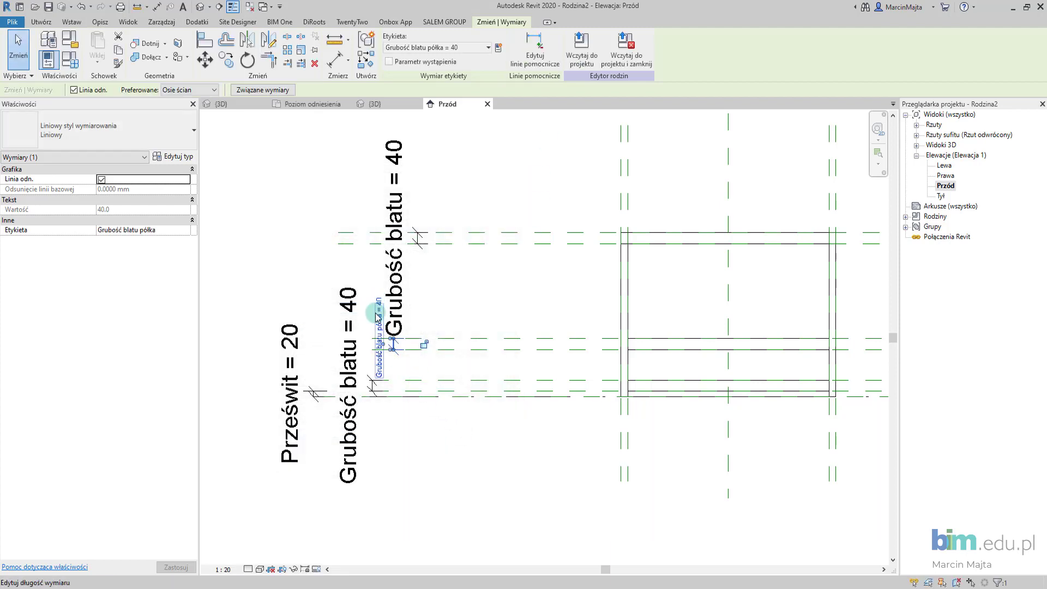
left_click(378, 345)
type("30")
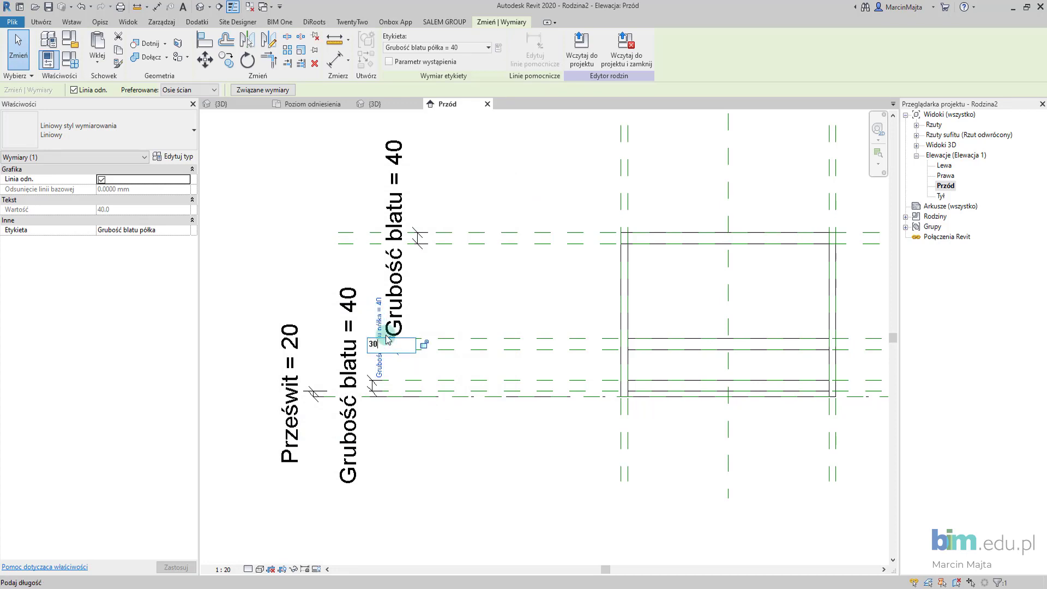
key("Return")
left_click(507, 297)
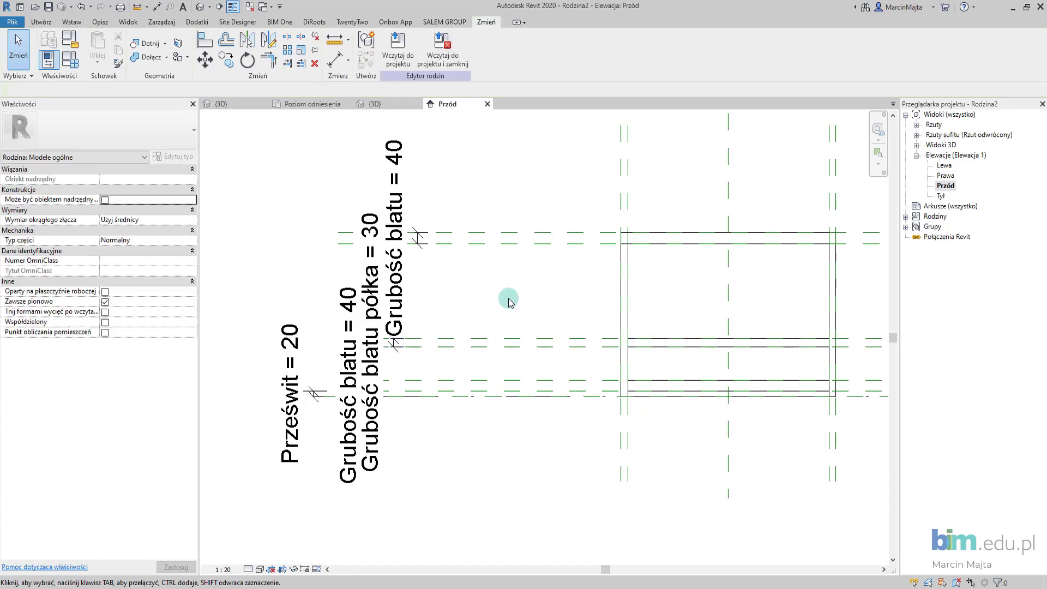
scroll(586, 278, "down", 2)
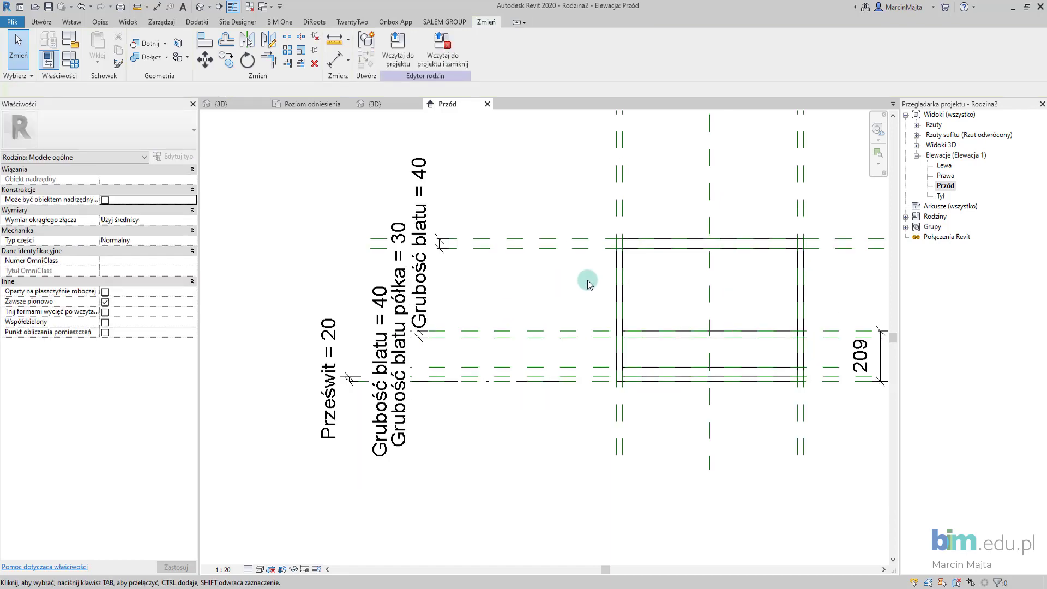
- Label the 589 height Wysokość Szafki and the 209 shelf height Wysokość półki
left_click(535, 243)
left_click_drag(529, 197, 529, 196)
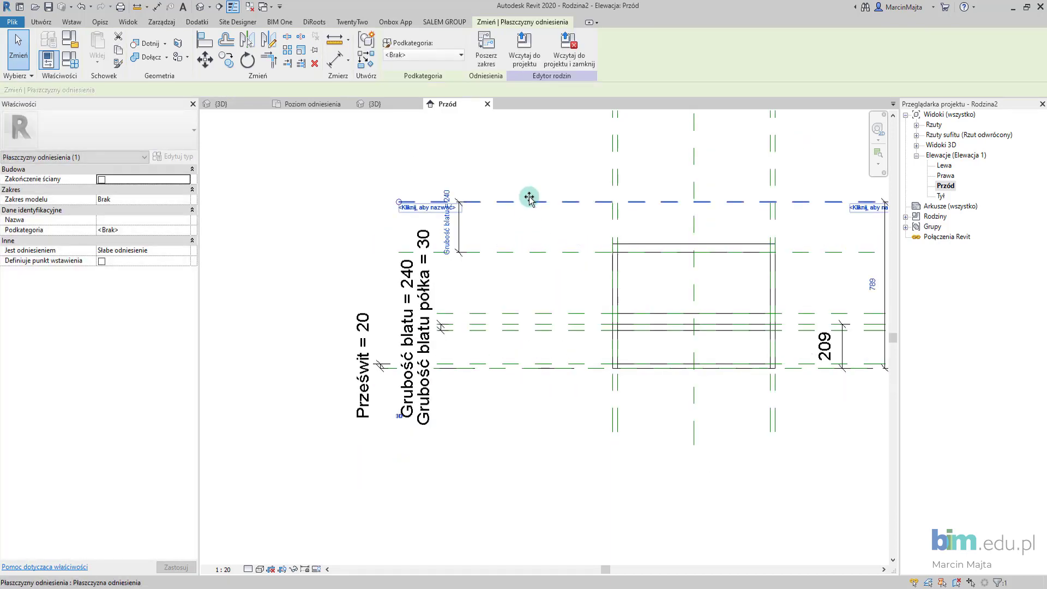
key("ctrl+z")
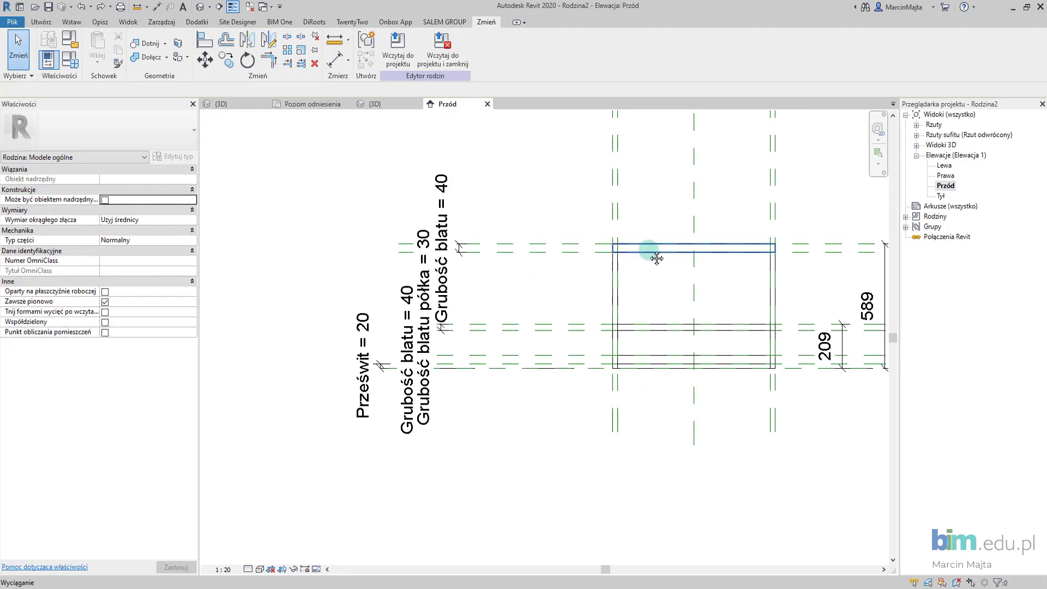
middle_click_drag(654, 254, 625, 288)
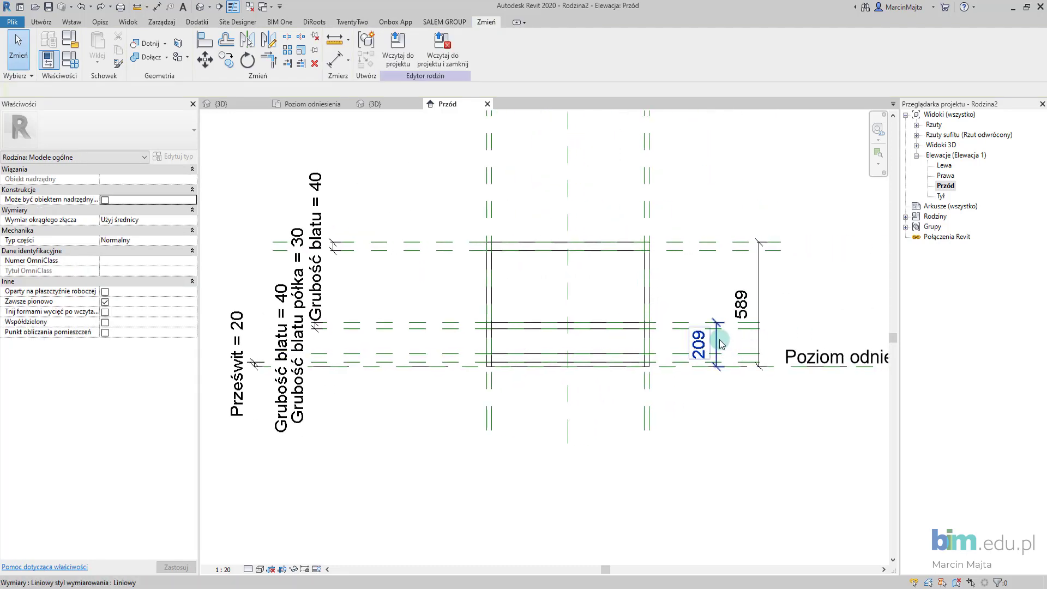
left_click(742, 276)
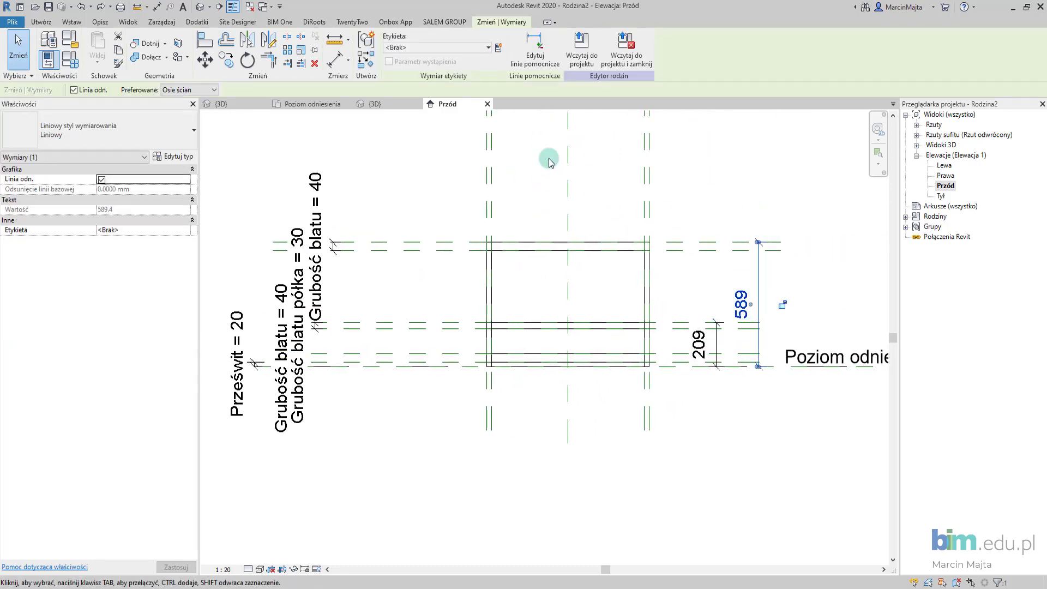
left_click(498, 51)
type("Wysokość Szafki")
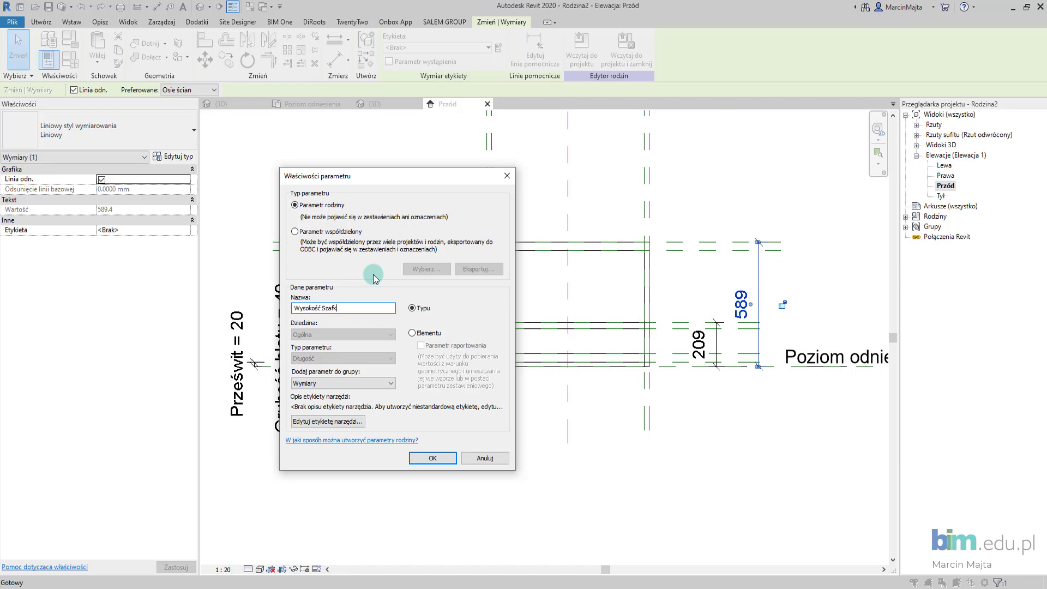
left_click(448, 460)
scroll(649, 381, "up", 2)
left_click(602, 331)
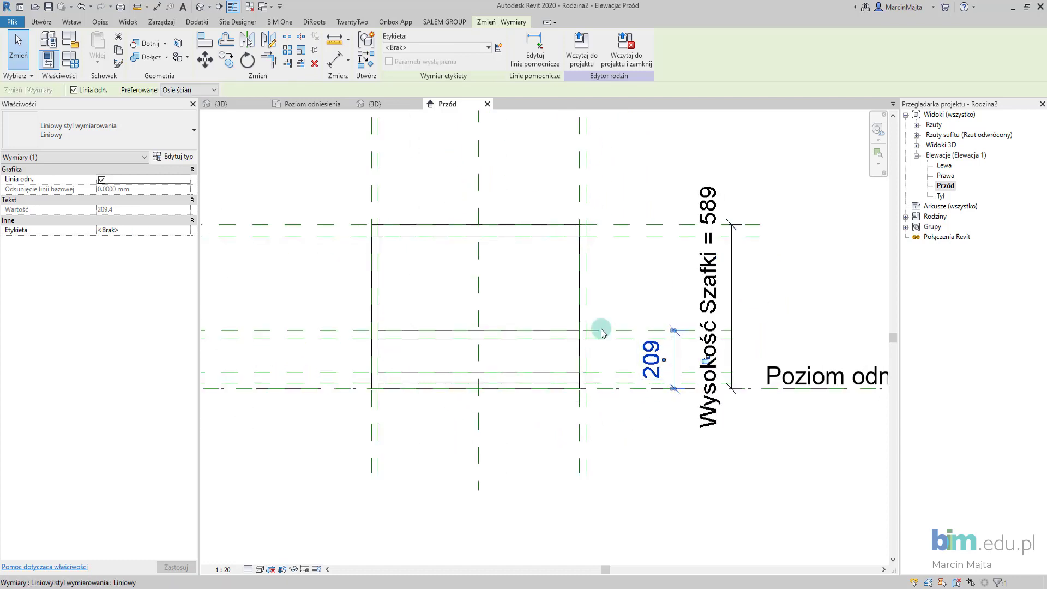
left_click(497, 49)
type("Wysokość półki")
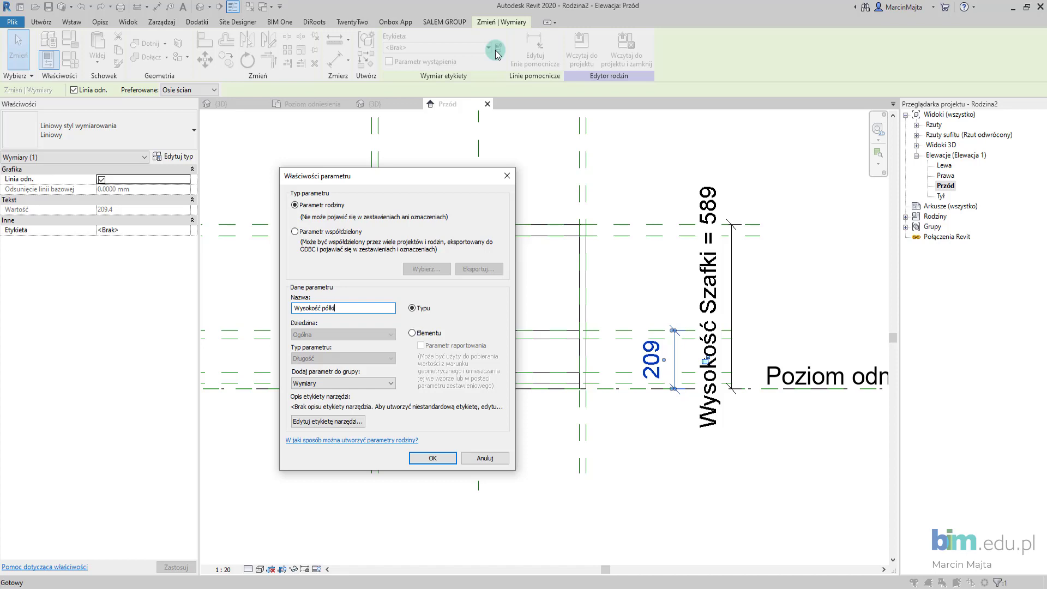
left_click(454, 458)
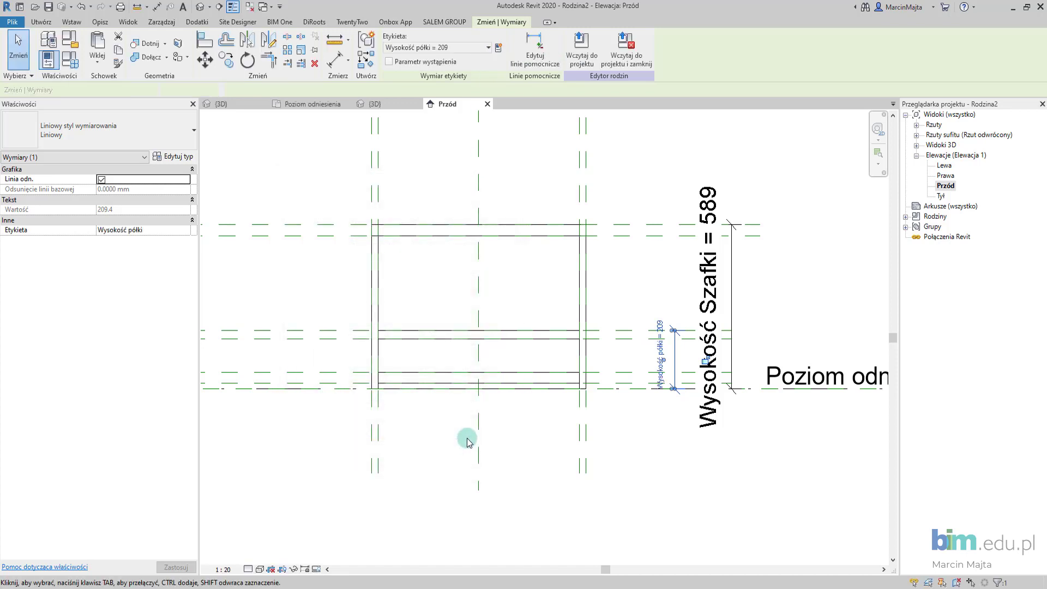
- Change the Wysokość Szafki cabinet height from 589 to 600
left_click(711, 212)
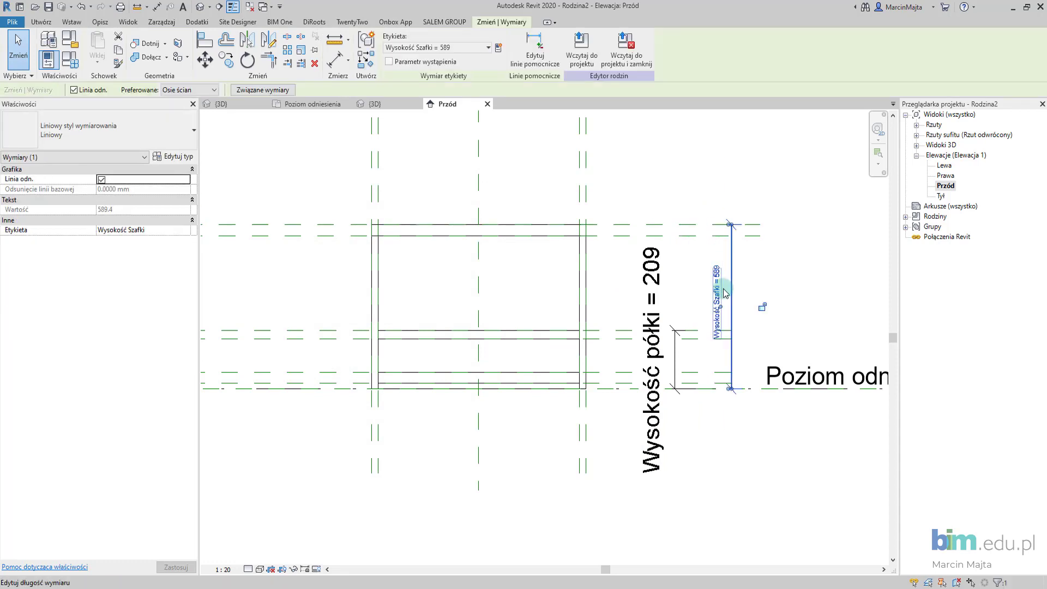
left_click(720, 283)
type("600")
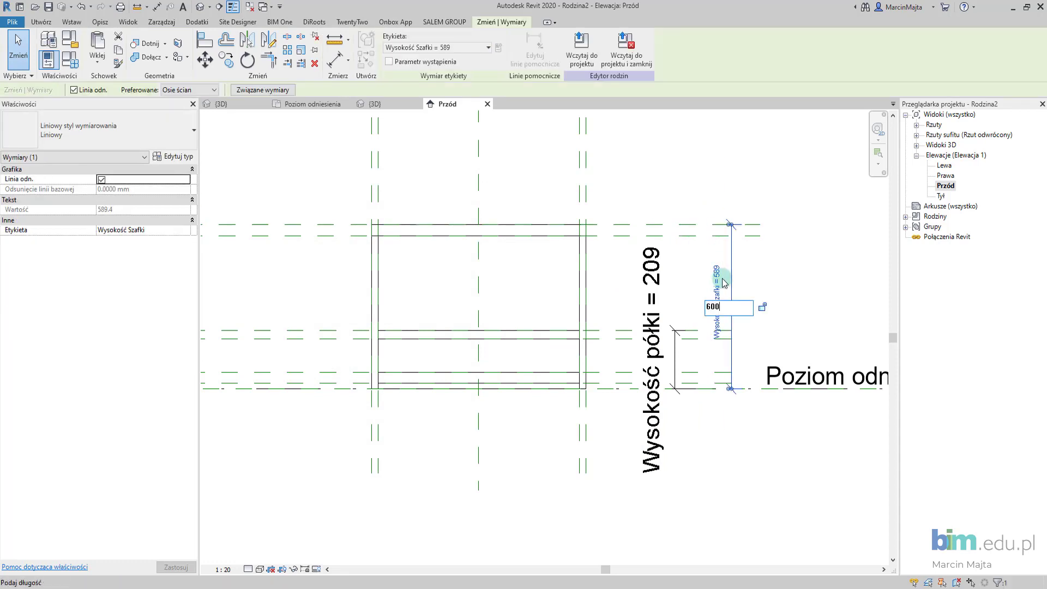
key("Return")
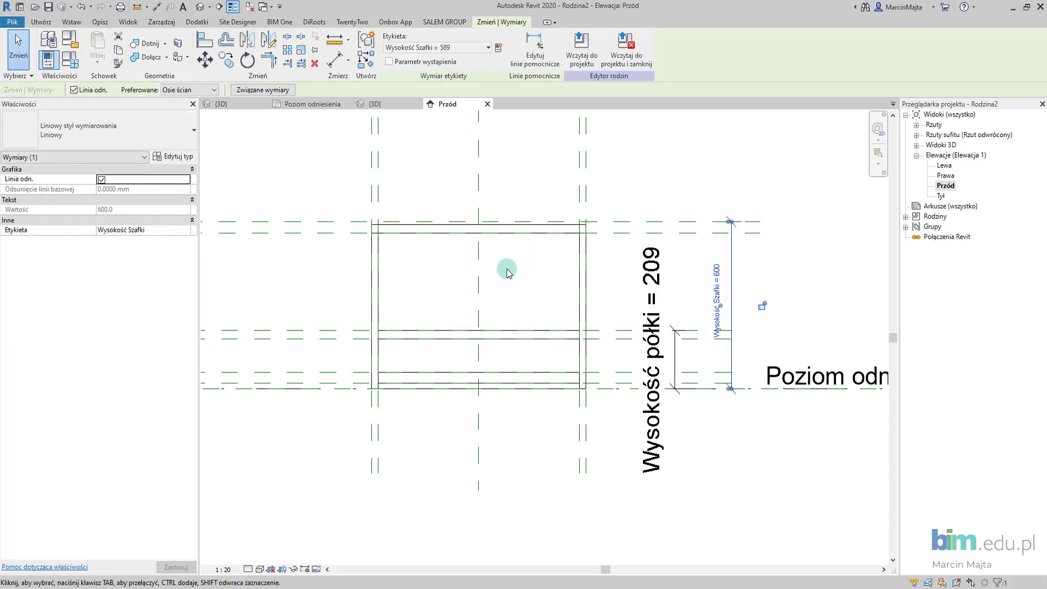
left_click(507, 273)
- Stretch the top board extrusion up and align its edge to the raised reference plane
scroll(514, 232, "up", 2)
left_click(521, 231)
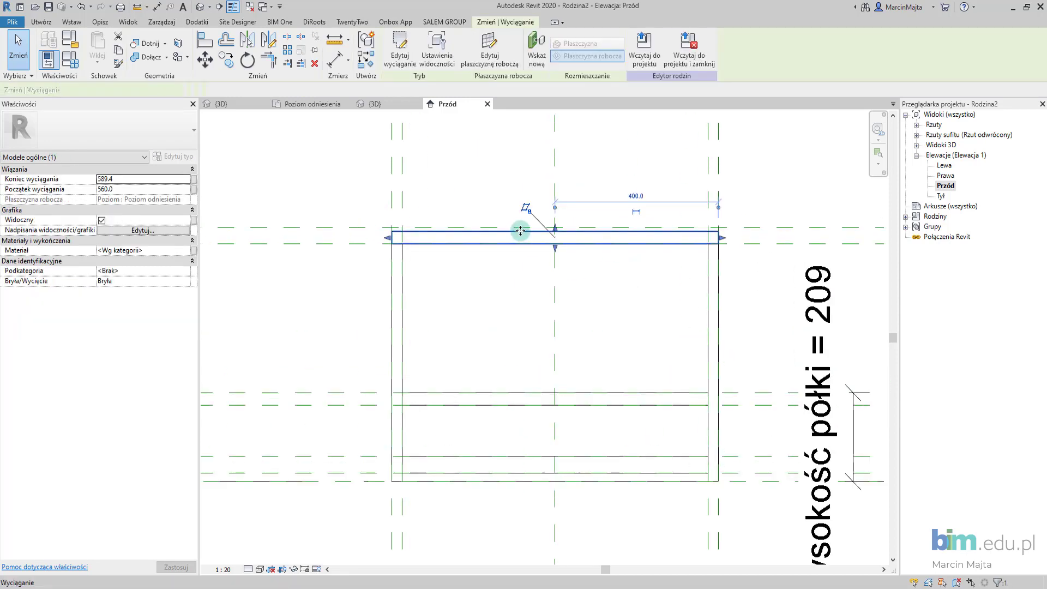
left_click_drag(554, 228, 562, 222)
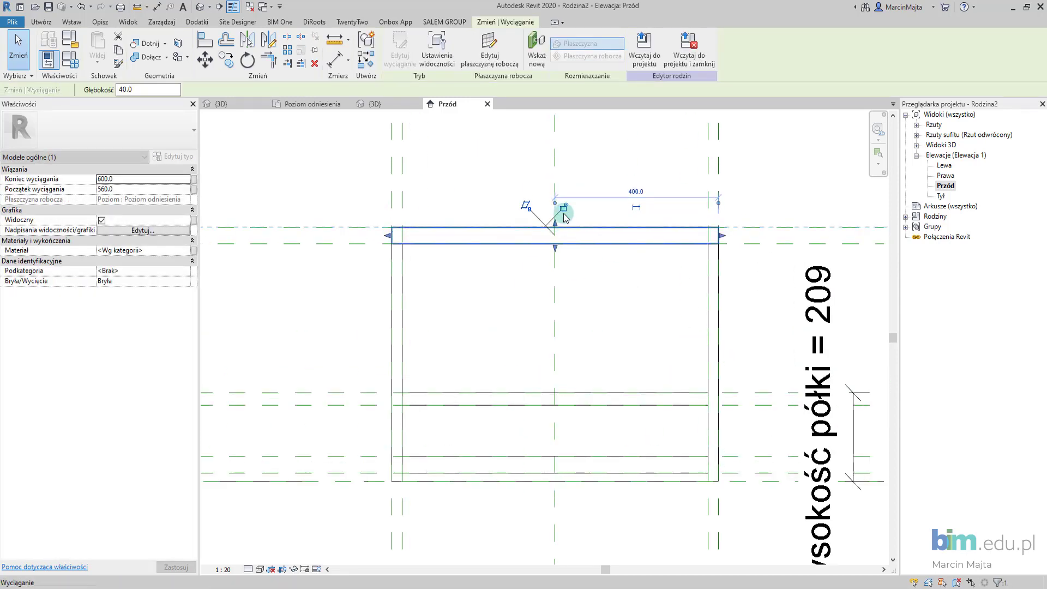
left_click_drag(562, 235, 562, 246)
scroll(596, 290, "down", 2)
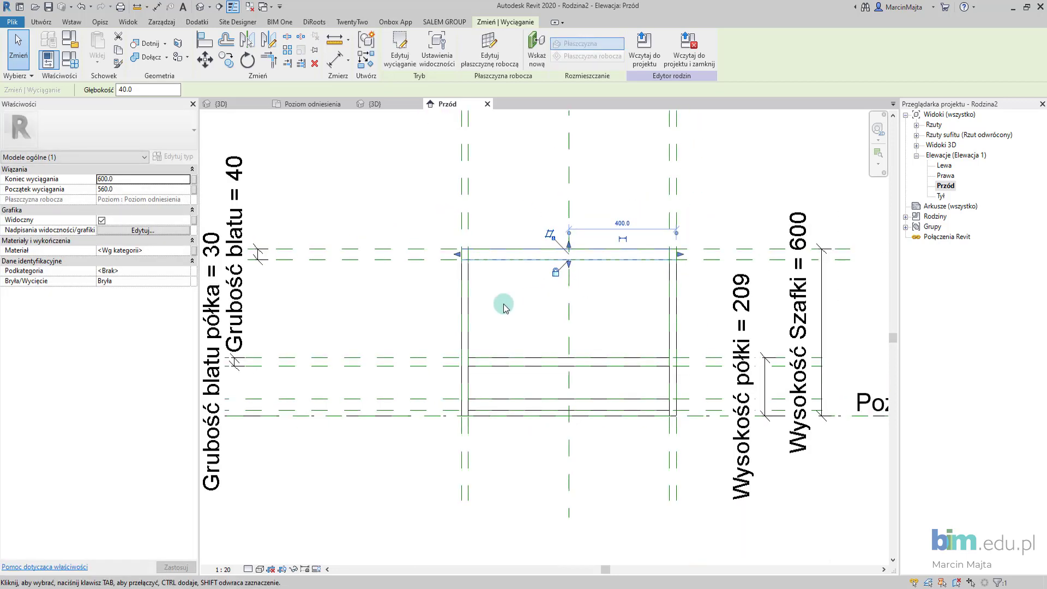
left_click(561, 327)
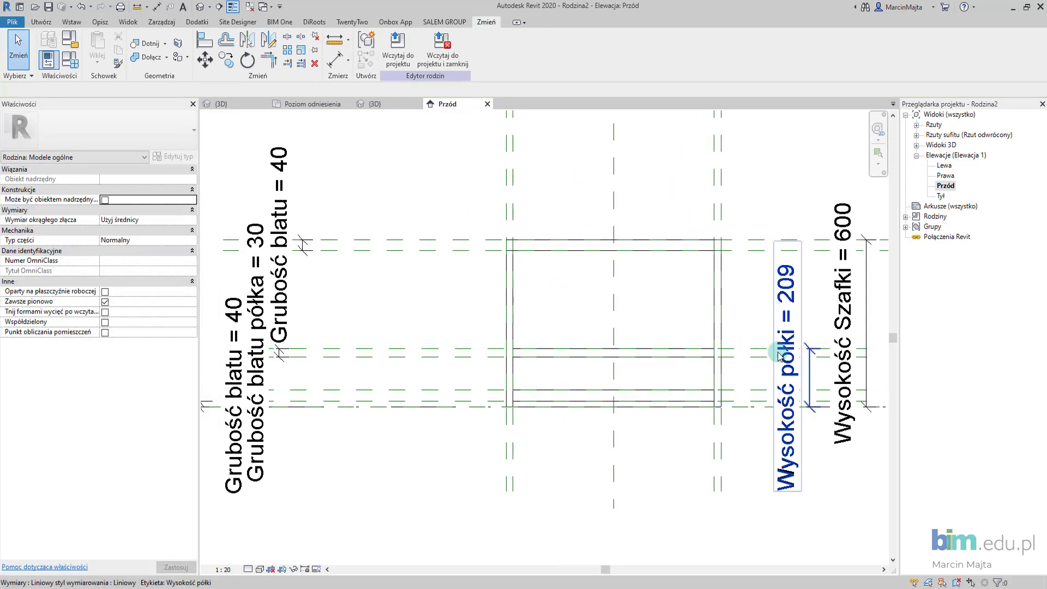
- Set the Wysokość półki shelf height dimension to 250
left_click(795, 295)
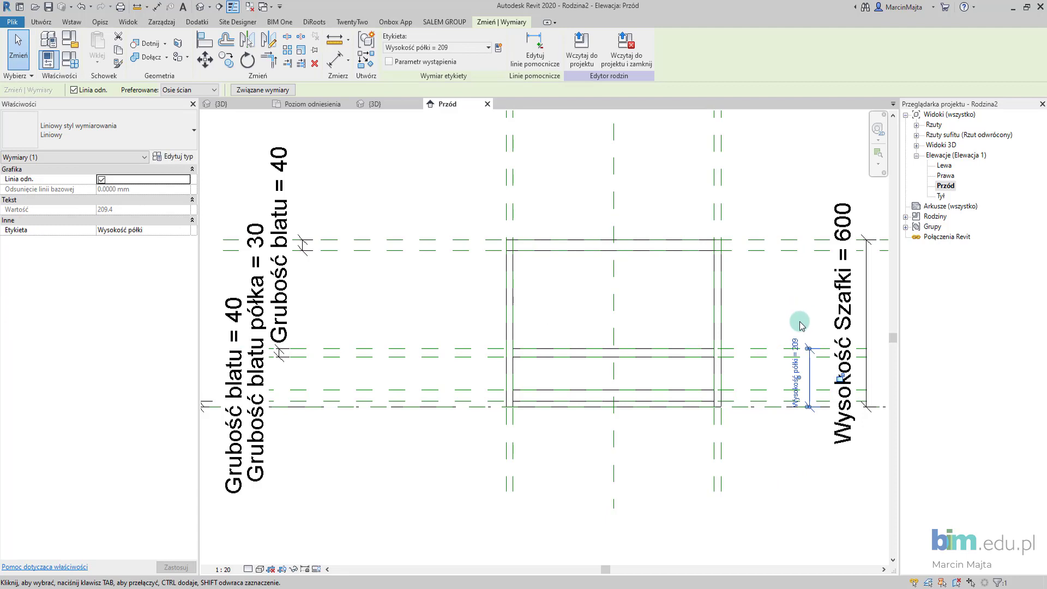
left_click(791, 362)
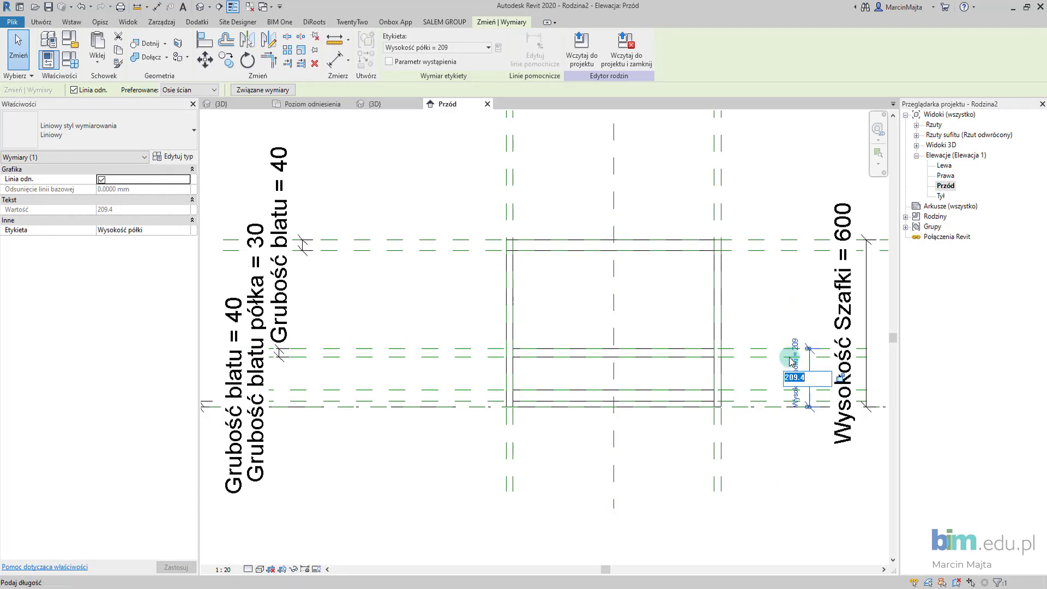
type("250")
key("Return")
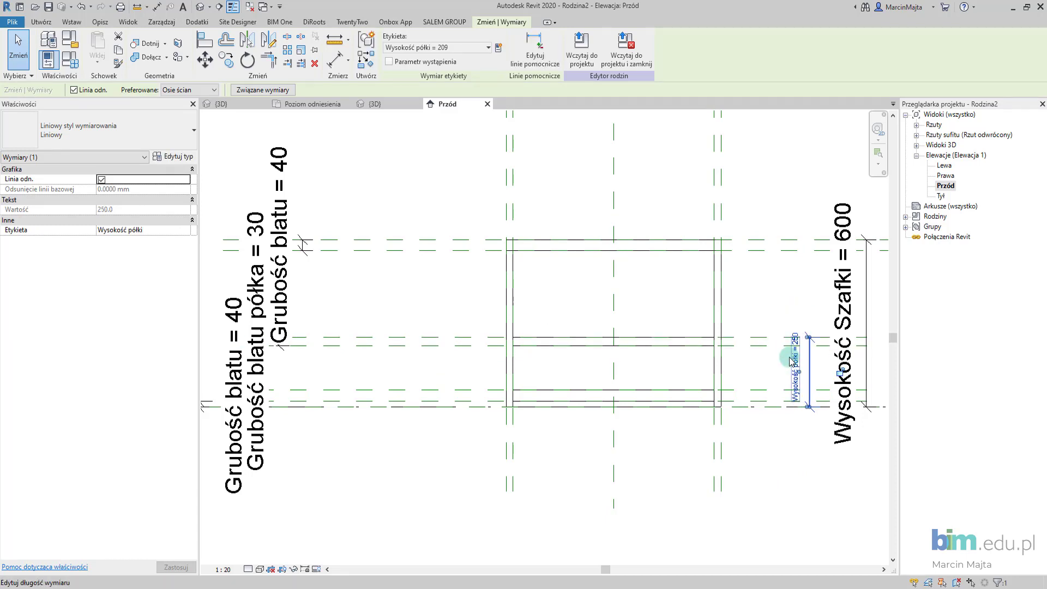
middle_click_drag(627, 441, 608, 427)
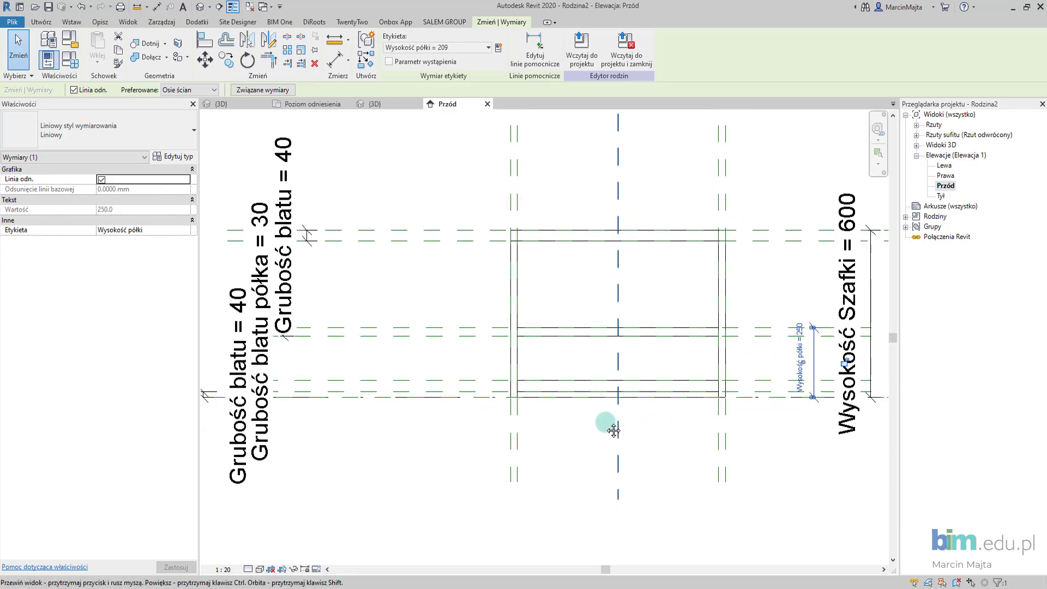
scroll(598, 427, "down", 1)
scroll(373, 320, "down", 1)
- Change the Grubość blatu top thickness from 40 to 25
left_click(349, 219)
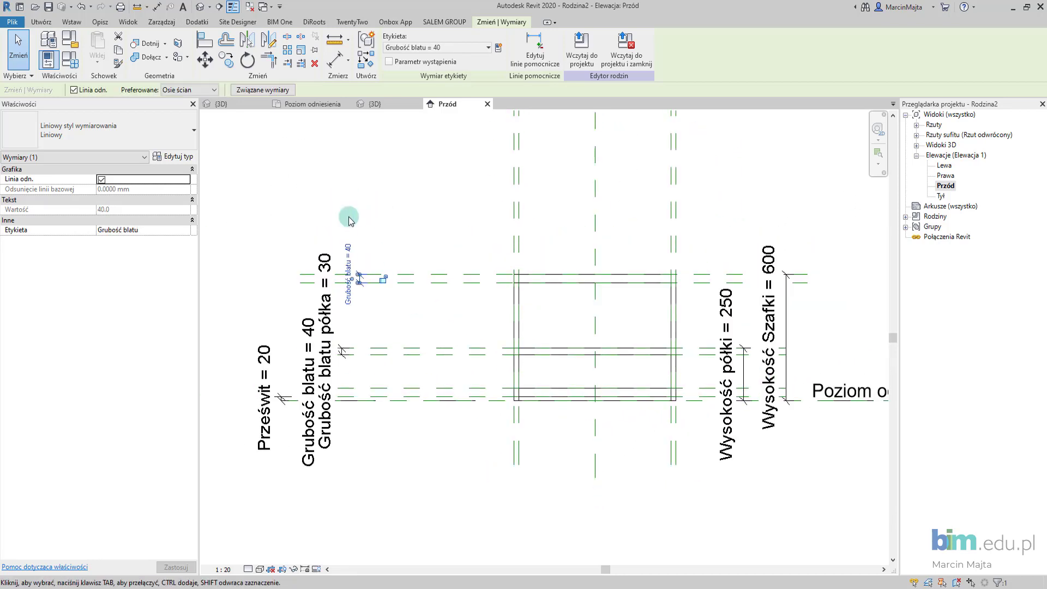
left_click(351, 254)
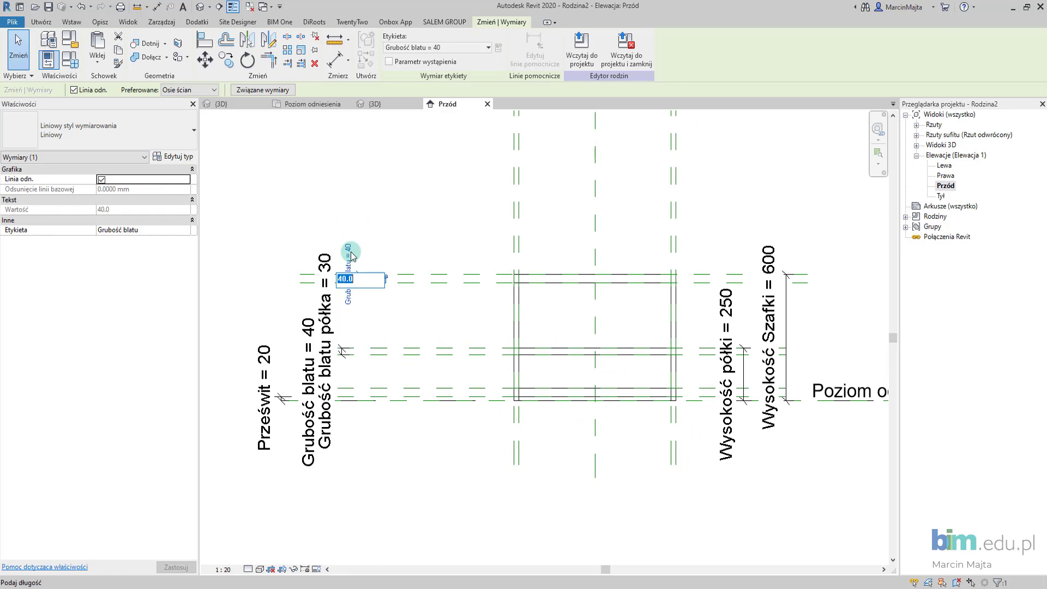
type("25")
key("Return")
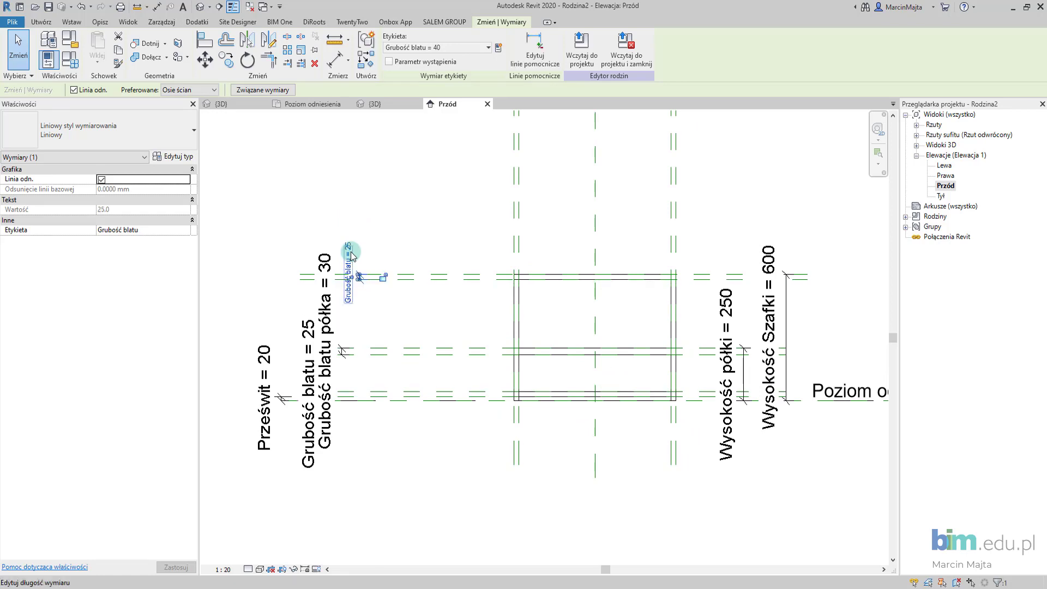
scroll(519, 418, "up", 2)
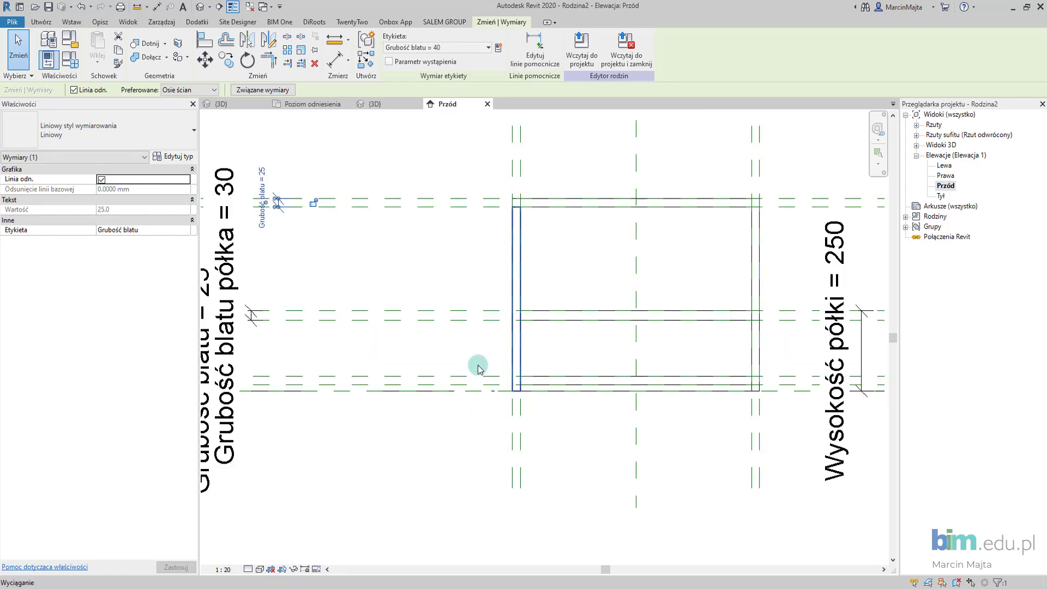
middle_click_drag(480, 367, 635, 386)
- Change the Grubość blatu półka shelf top thickness from 30 to 20
left_click(379, 250)
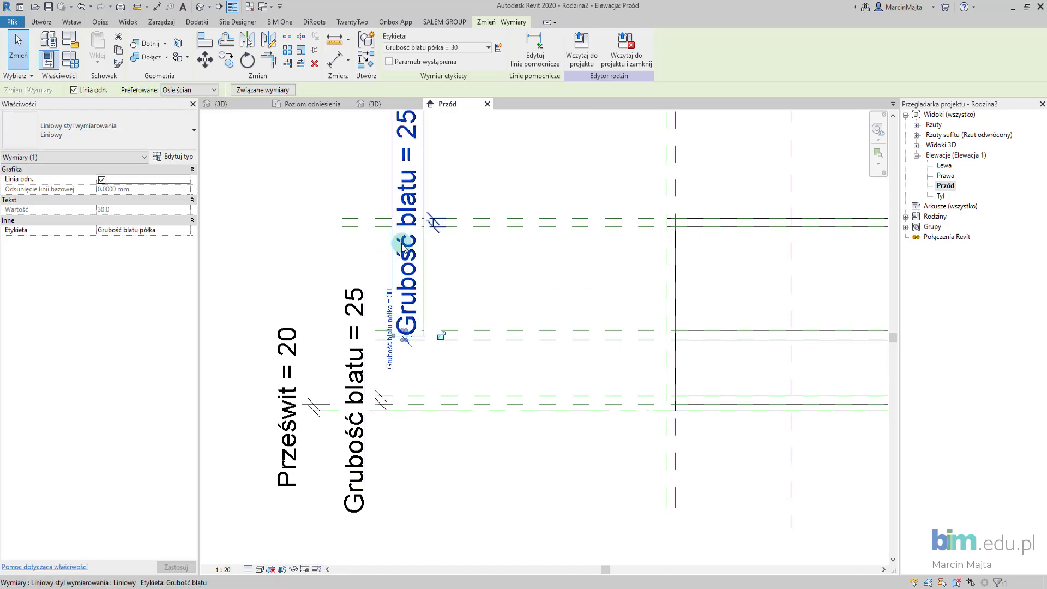
left_click(389, 295)
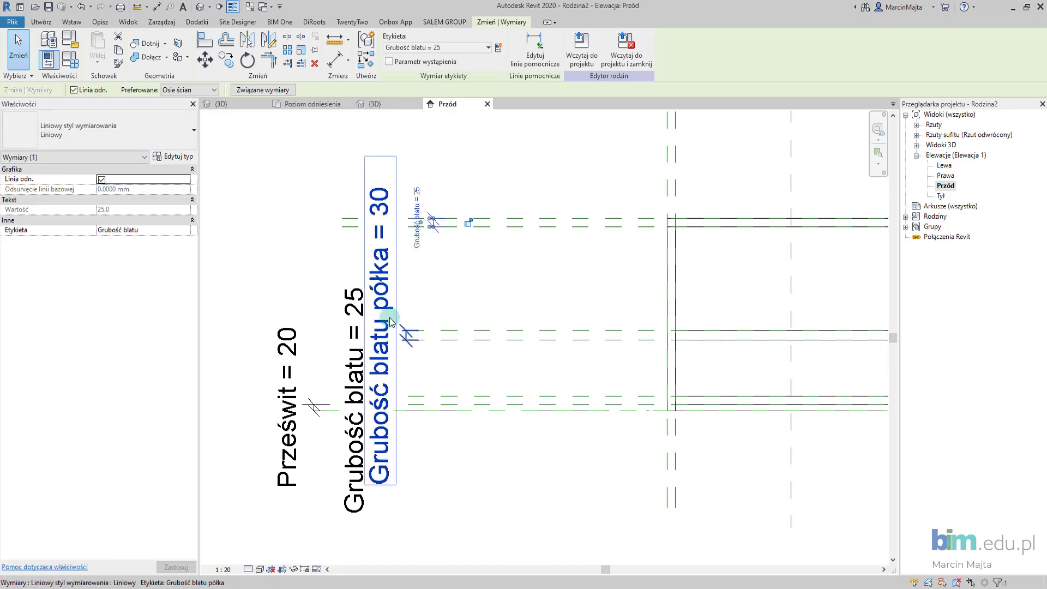
left_click(436, 297)
left_click(396, 341)
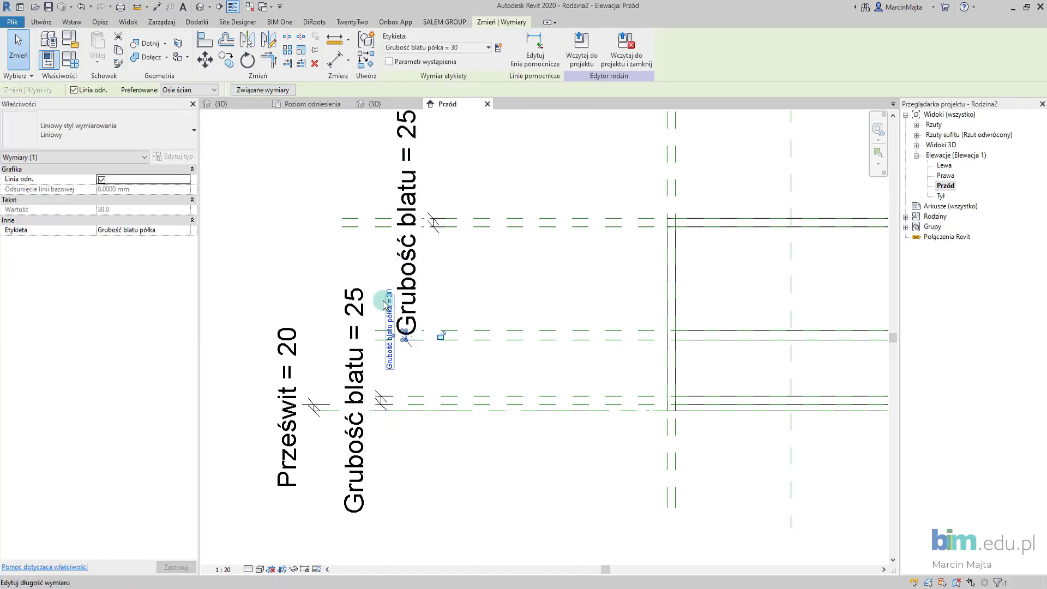
left_click(386, 304)
key("Return")
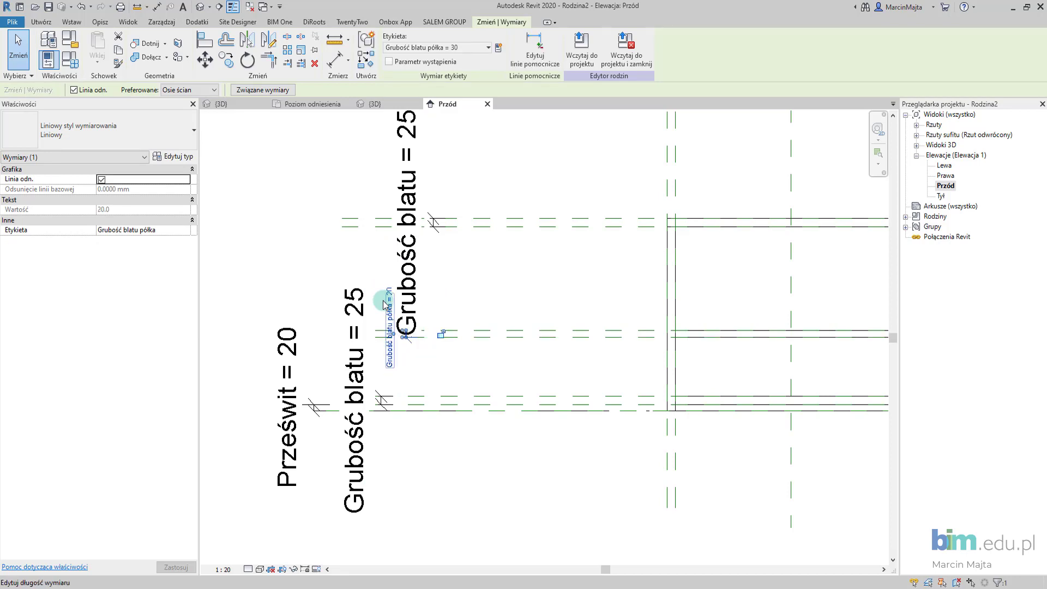
left_click(510, 297)
scroll(515, 299, "down", 3)
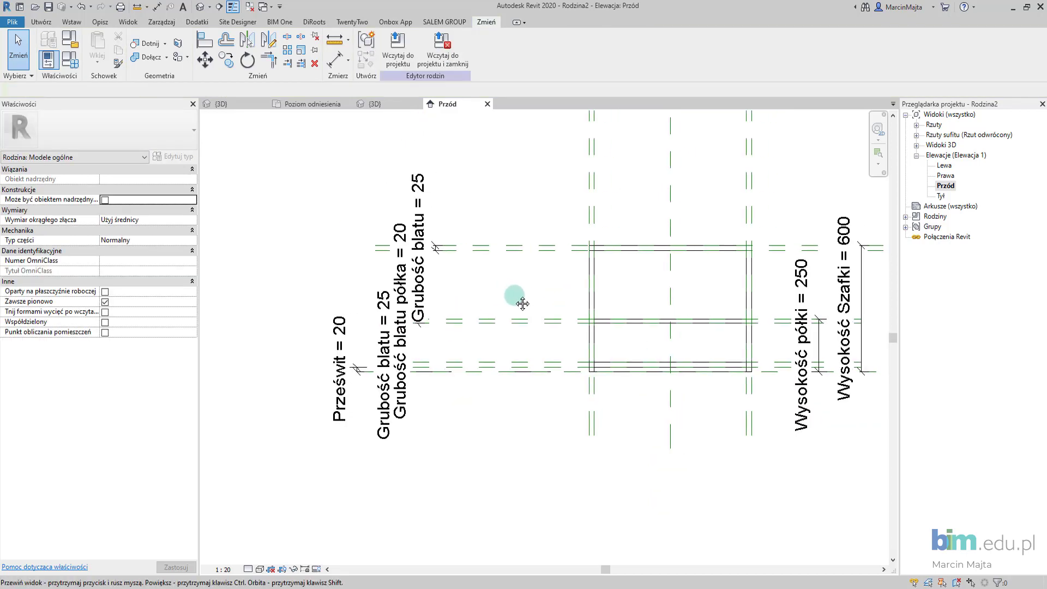
scroll(519, 304, "up", 1)
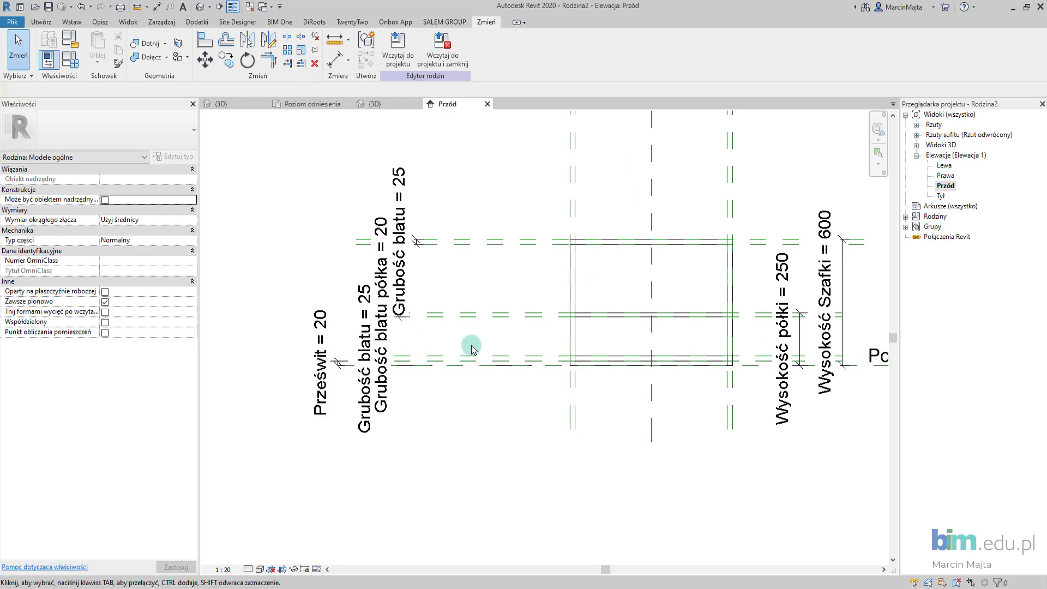
scroll(473, 349, "down", 1)
- In 3D, select all six extrusions and add Brzoza birch from AEC Materials > Drewno
left_click(375, 103)
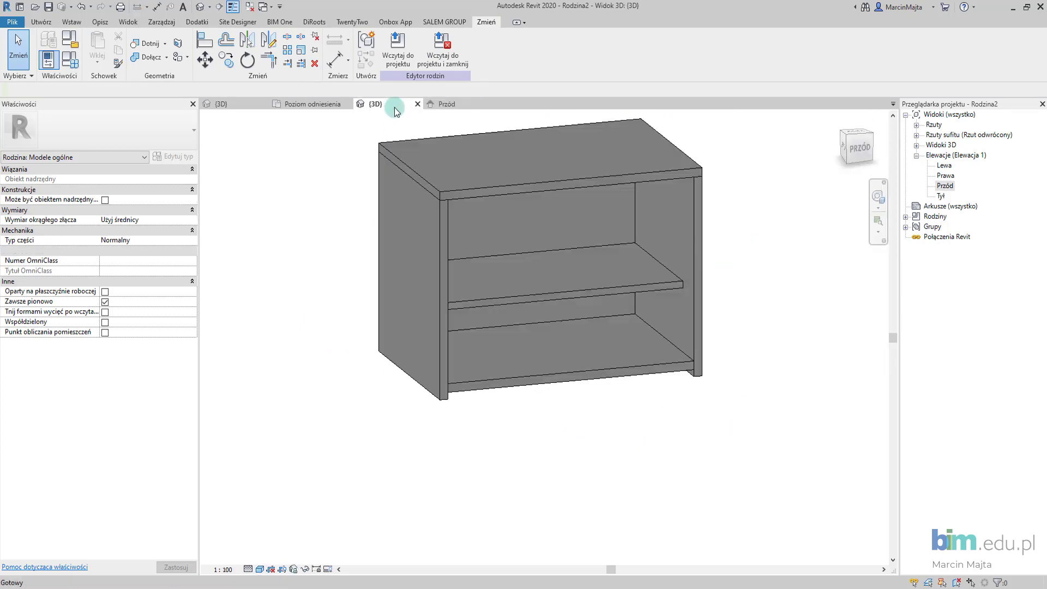
mouse_move(738, 349)
middle_mouse_down("shift")
mouse_move(562, 335)
mouse_move(691, 374)
mouse_move(649, 360)
mouse_move(631, 333)
middle_mouse_up("shift")
mouse_move(415, 154)
left_mouse_down()
mouse_move(580, 310)
mouse_move(738, 406)
mouse_move(726, 406)
left_mouse_up()
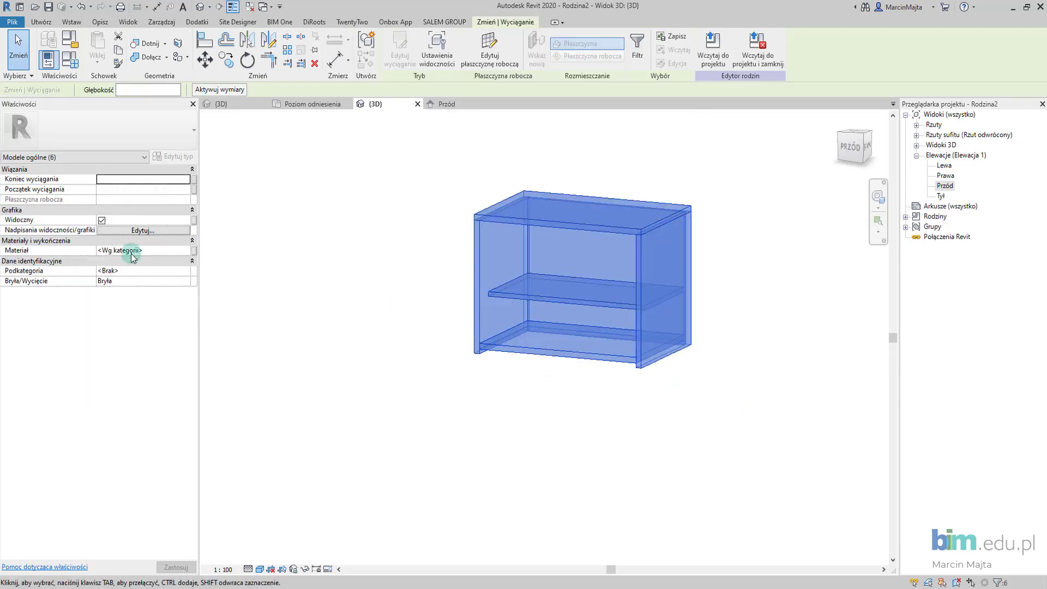
left_click(185, 251)
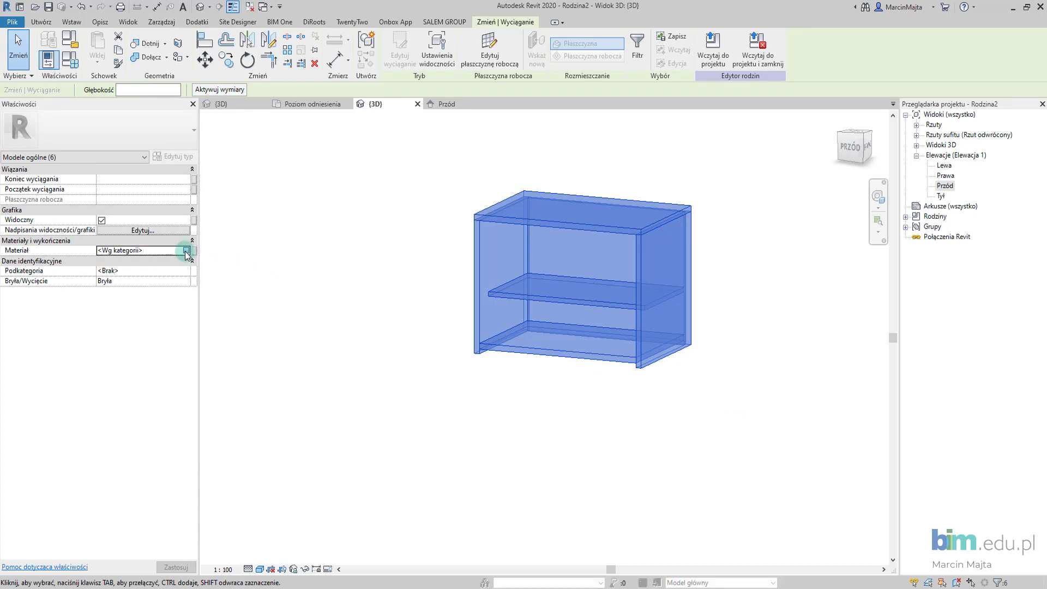
left_click(185, 251)
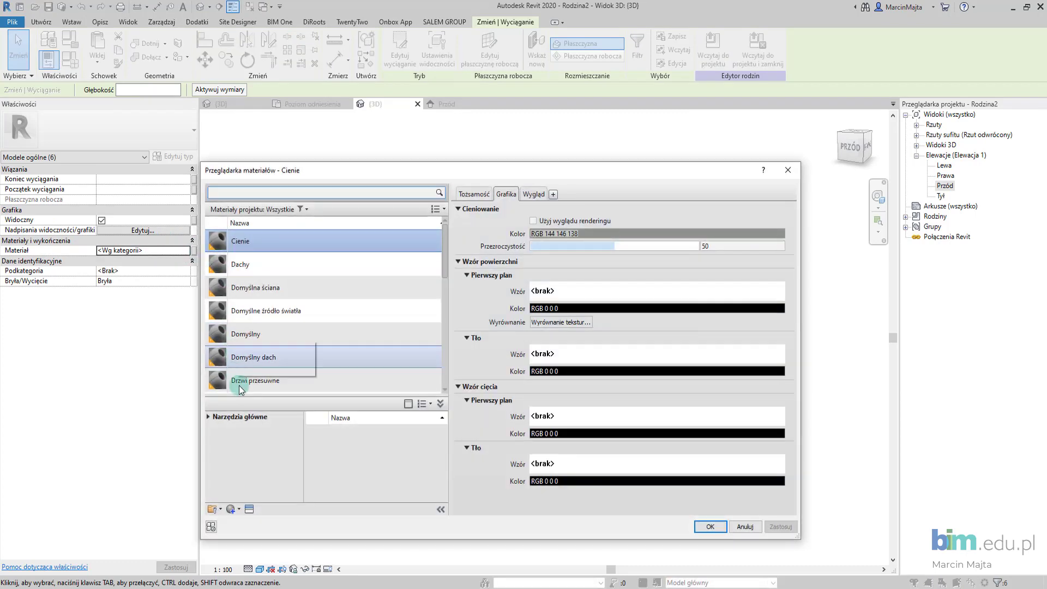
left_click(210, 418)
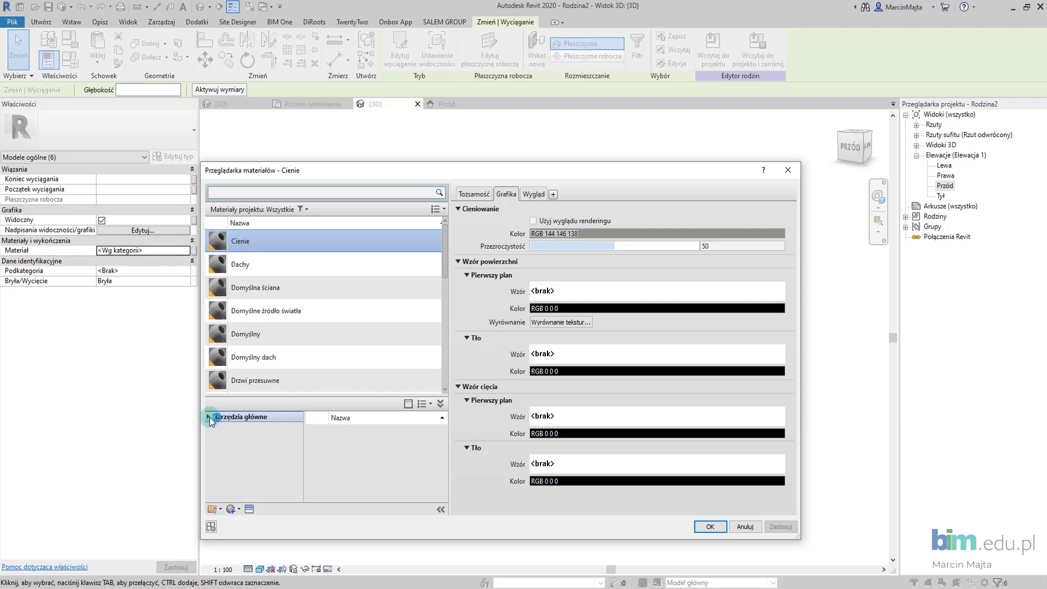
left_click(208, 416)
left_click(212, 438)
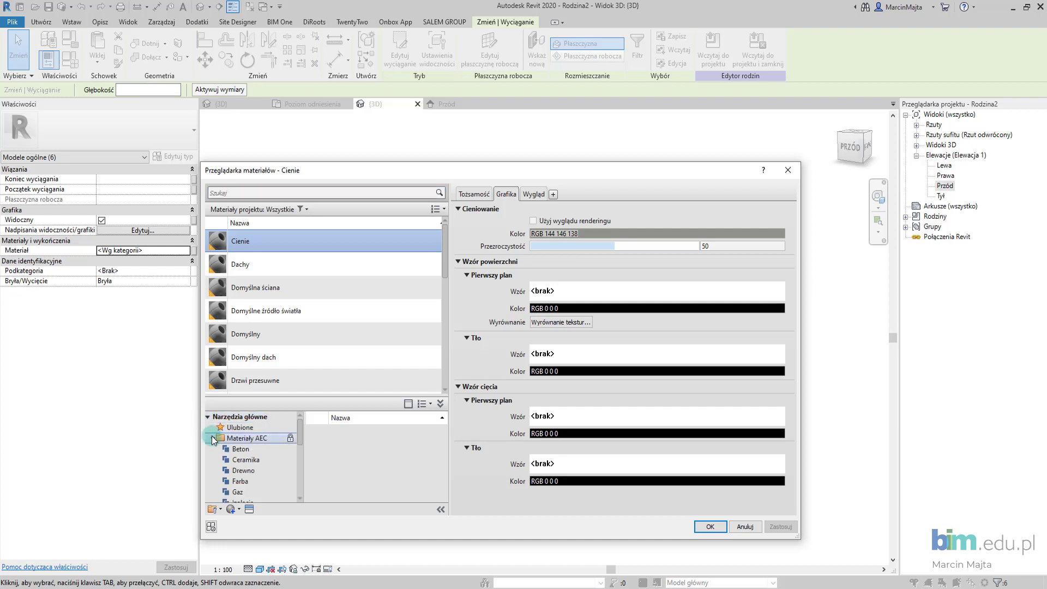
left_click(243, 470)
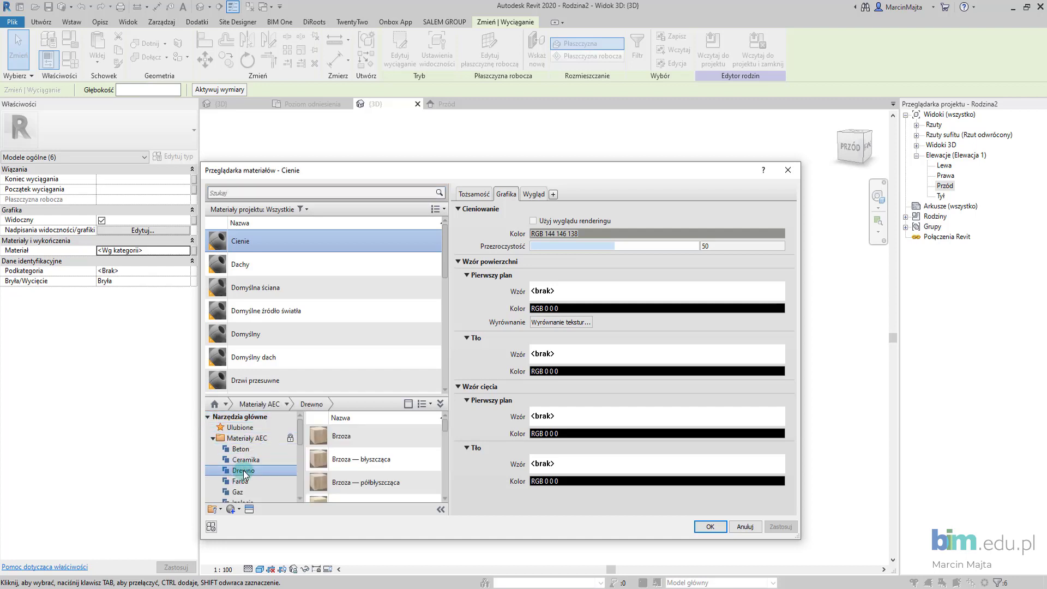
left_click(405, 436)
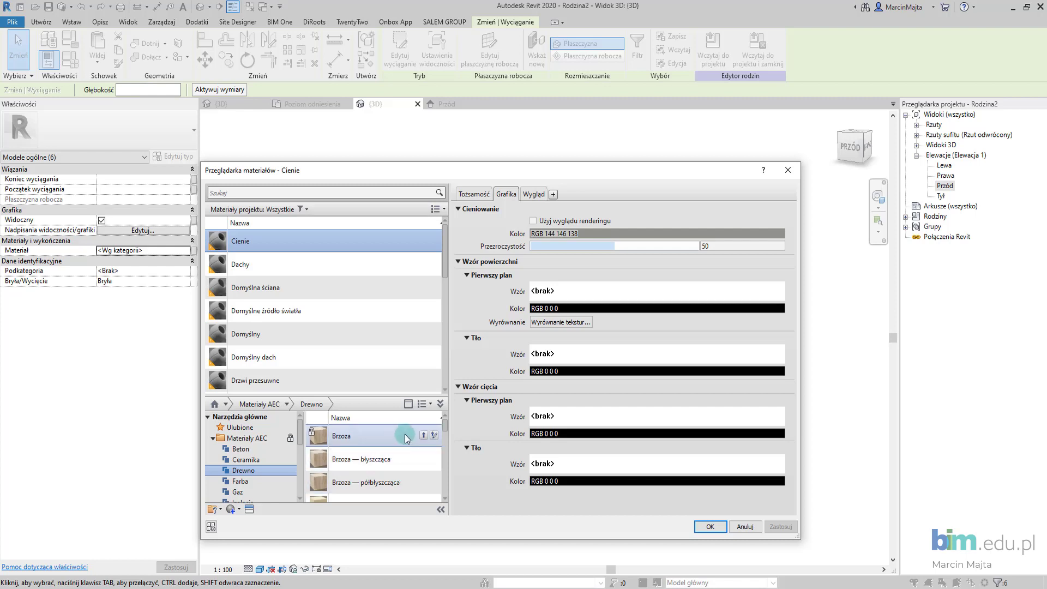
left_click(424, 435)
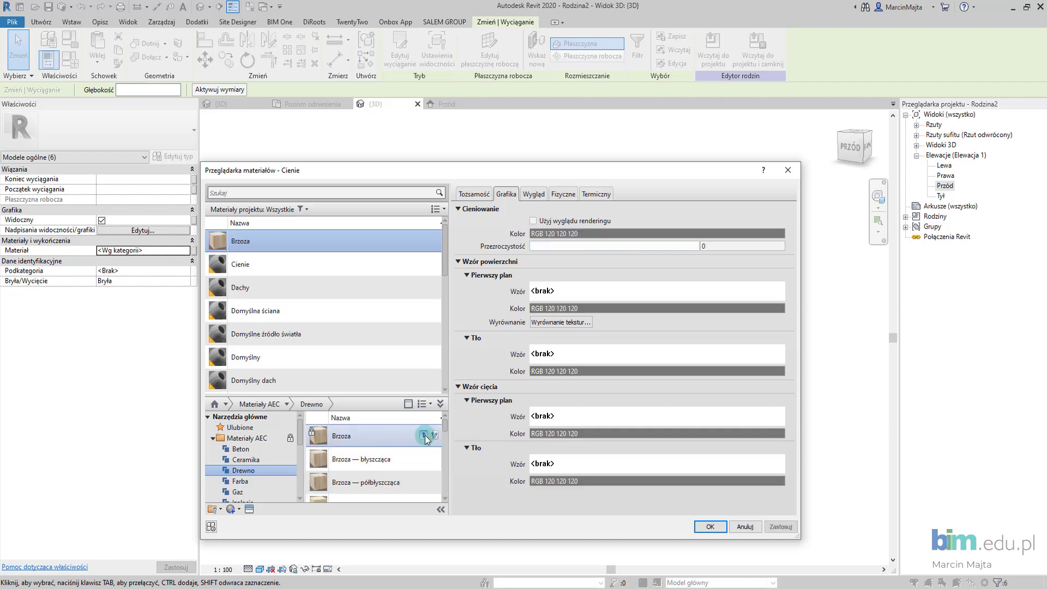
- Make the Brzoza material use its render appearance for shading and apply the change
left_click(325, 283)
left_click(324, 246)
left_click(533, 221)
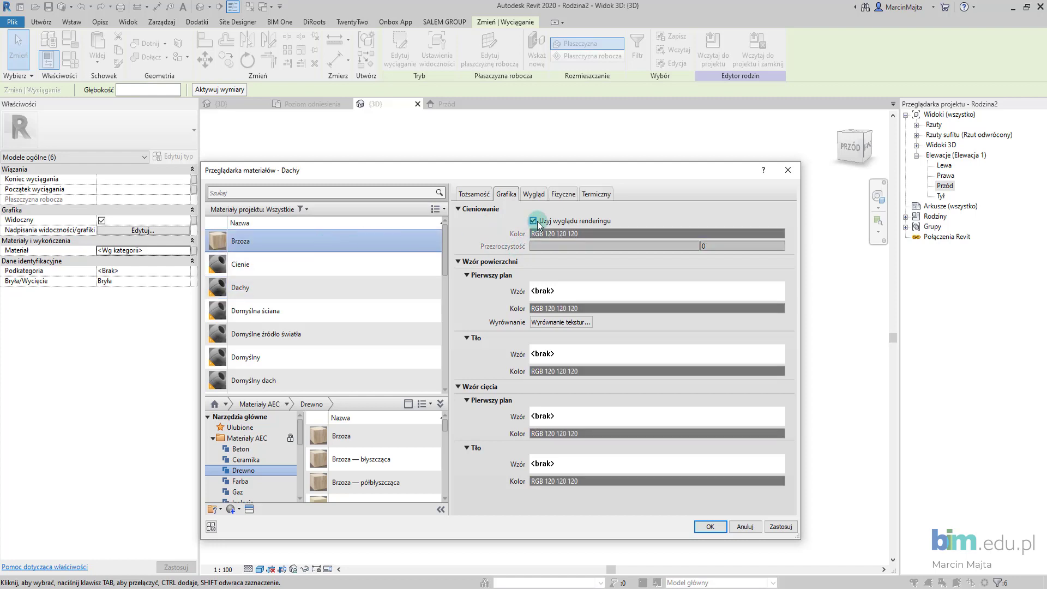
left_click(384, 270)
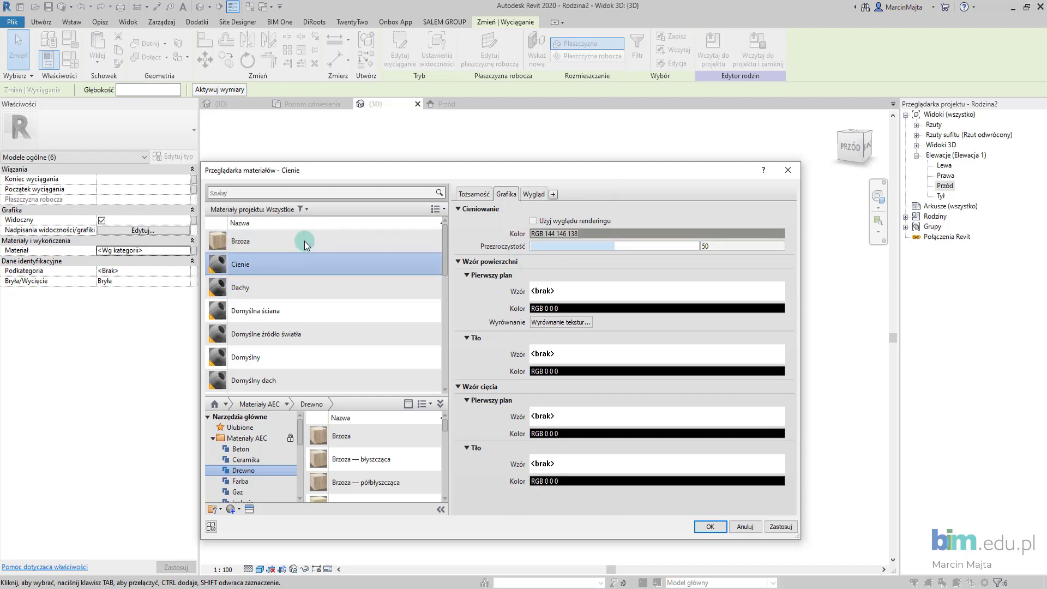
left_click(305, 240)
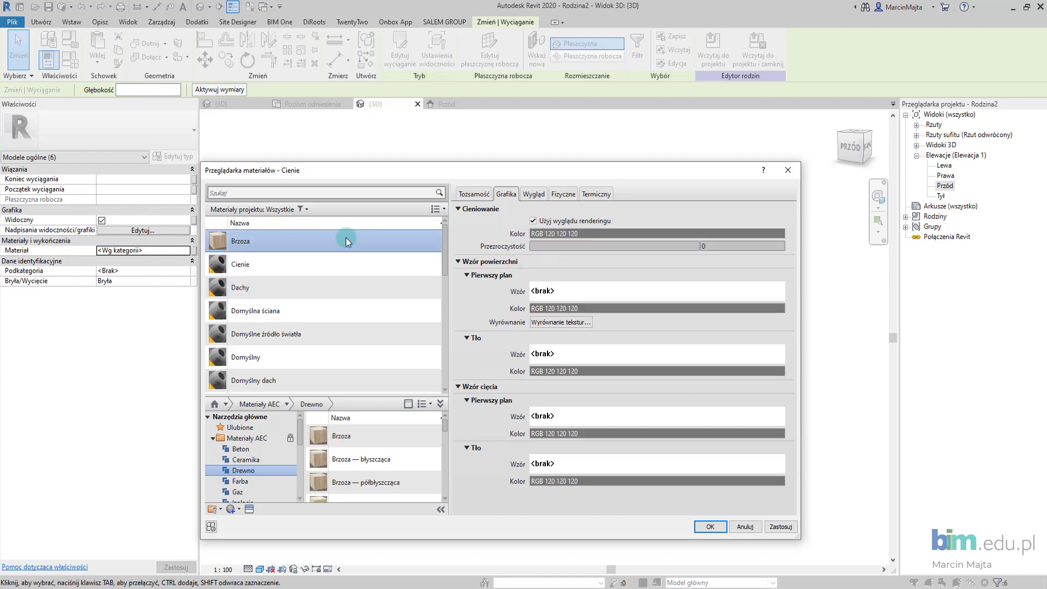
left_click(789, 529)
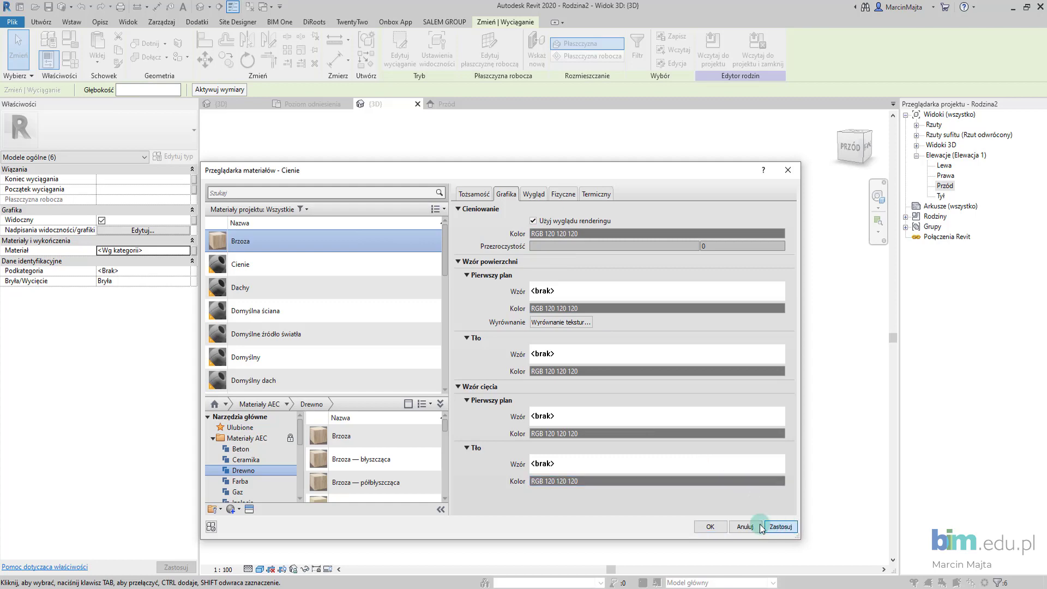
left_click(696, 528)
- Assign Brzoza as the material of all six cabinet pieces
left_click(446, 367)
left_click_drag(404, 187, 683, 387)
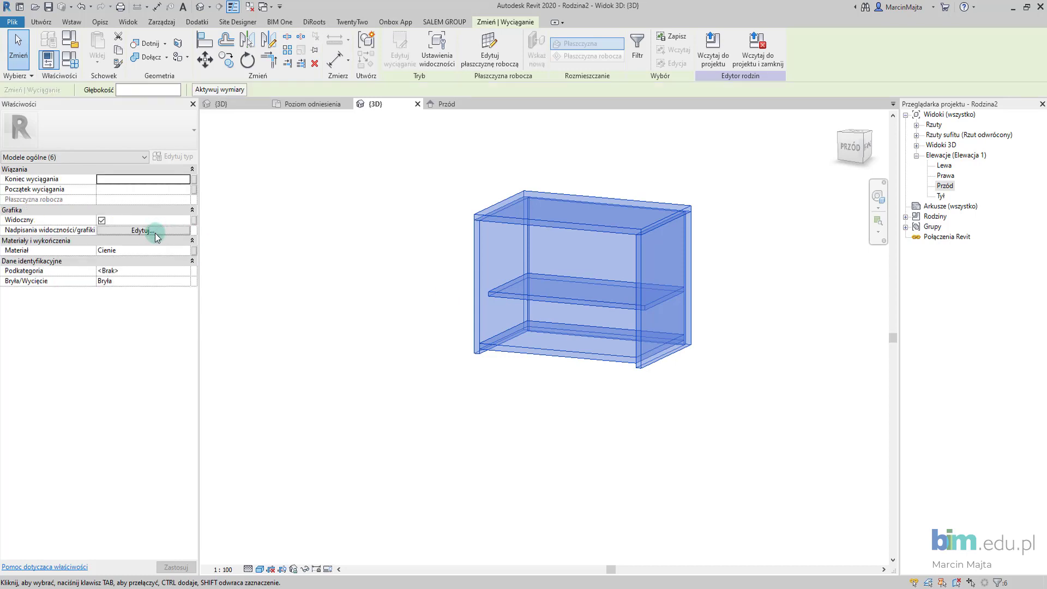
left_click(186, 251)
left_click(186, 251)
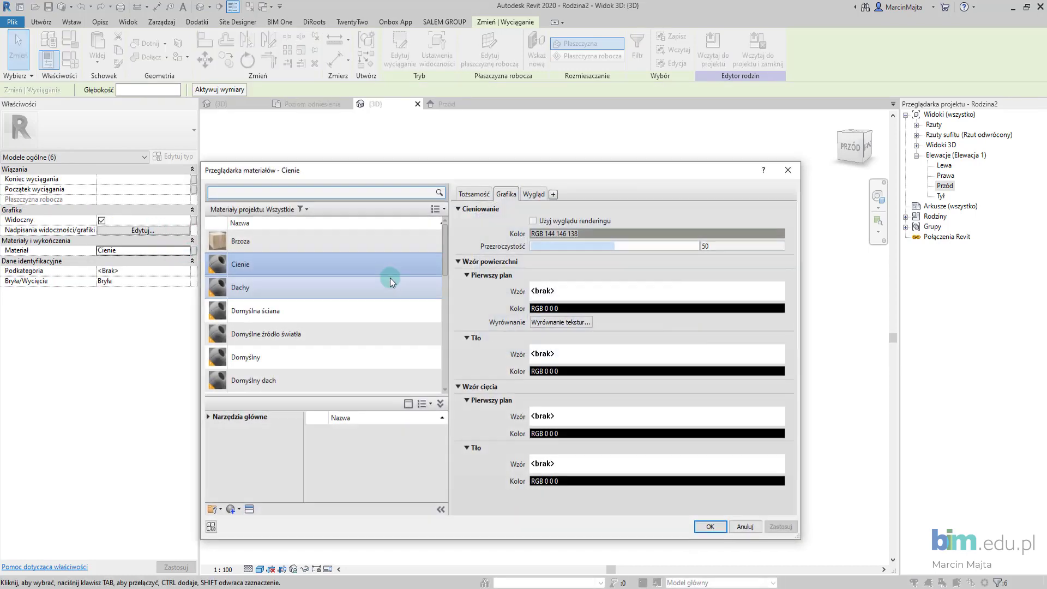
left_click(324, 241)
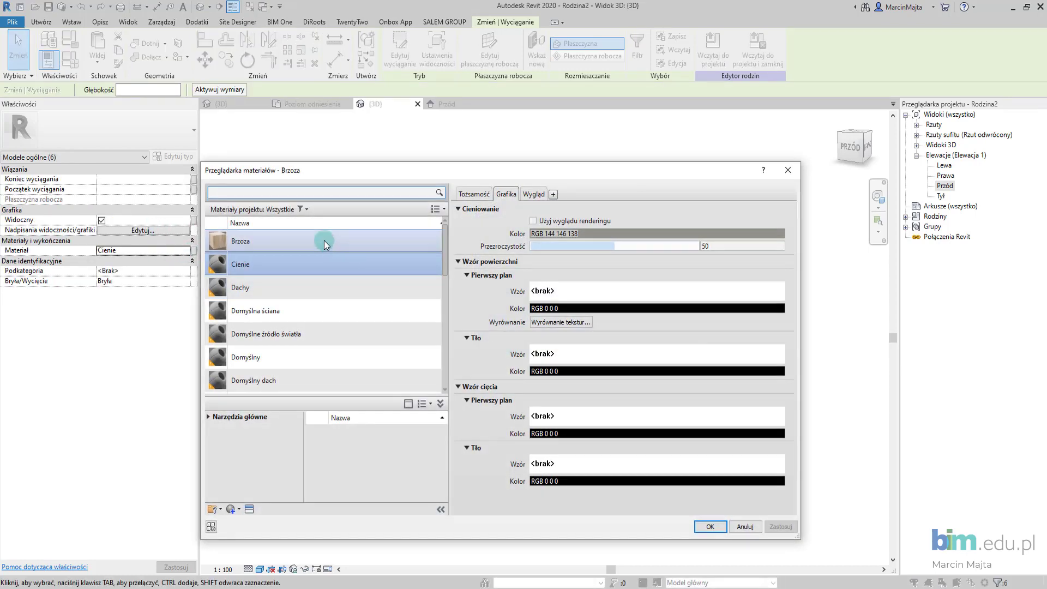
left_click(710, 526)
left_click(669, 497)
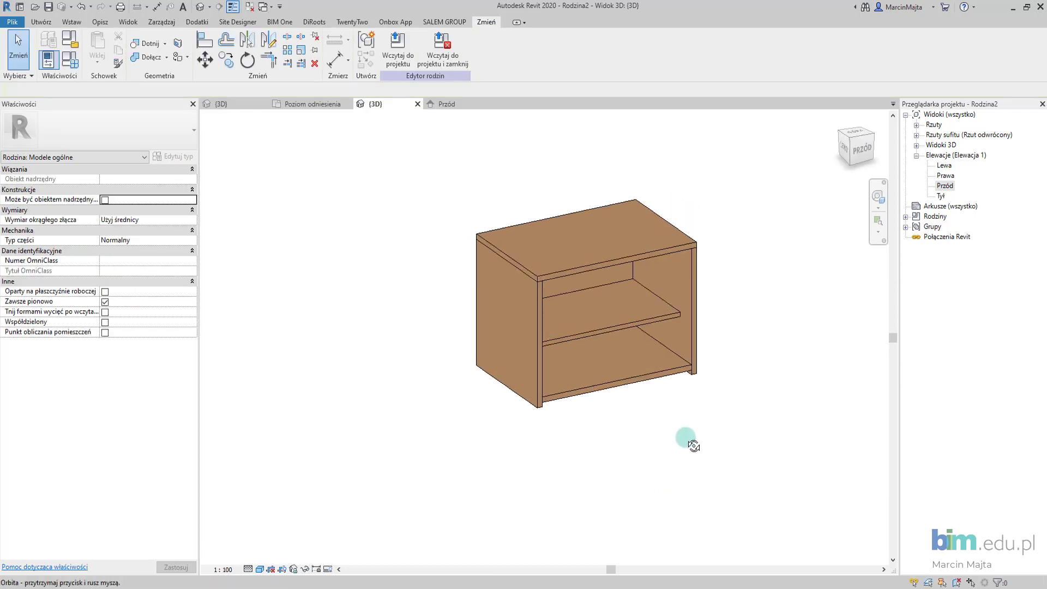
- Orbit the 3D cabinet, then return to the Poziom odniesienia plan view
middle_click_drag(513, 388, 647, 416, "shift")
middle_click_drag(435, 477, 343, 494, "shift")
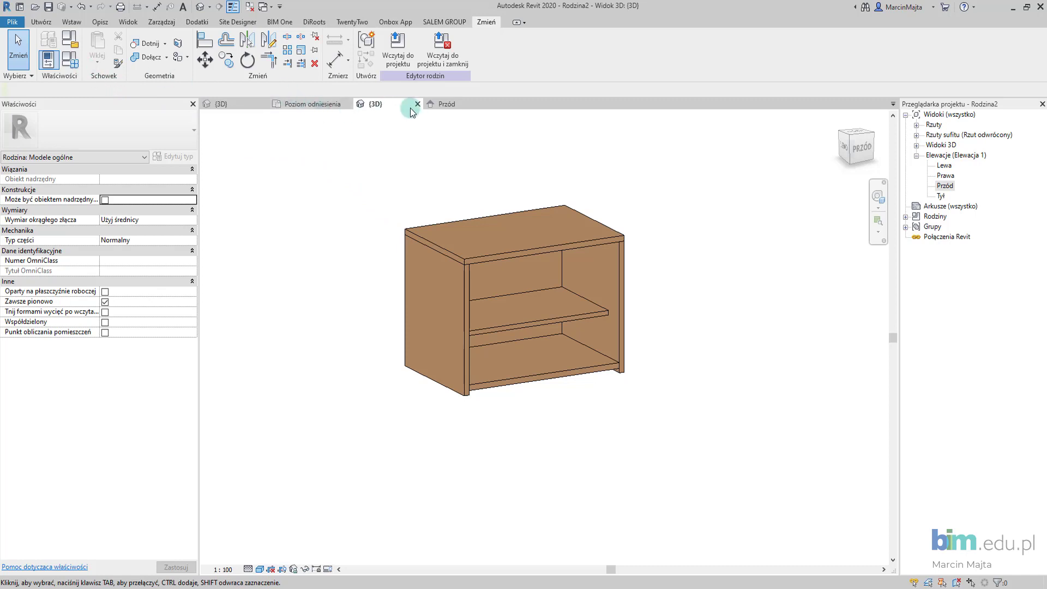
left_click(328, 106)
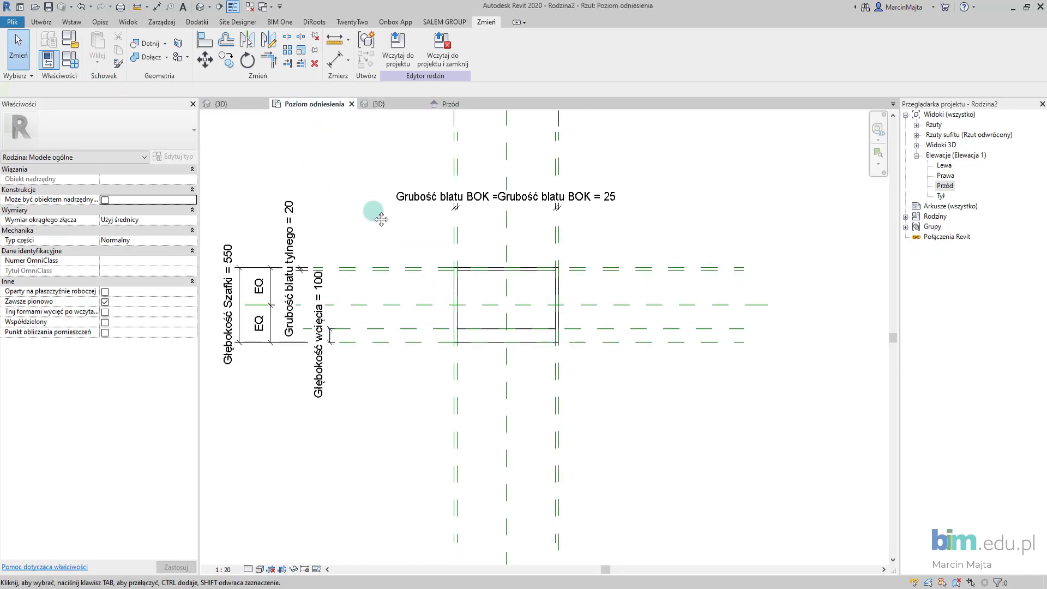
scroll(538, 493, "down", 1)
- Drive Grubość blatu półka with the formula 'Grubość blatu / 2', giving 12.5
left_click(74, 65)
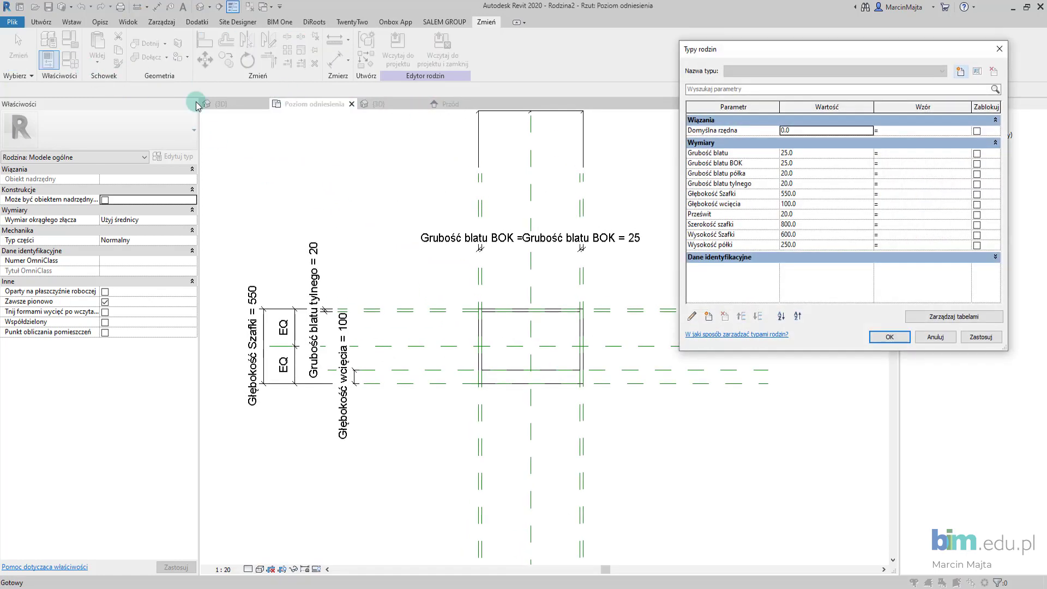
mouse_move(820, 50)
left_mouse_down()
mouse_move(756, 176)
mouse_move(712, 194)
left_mouse_up()
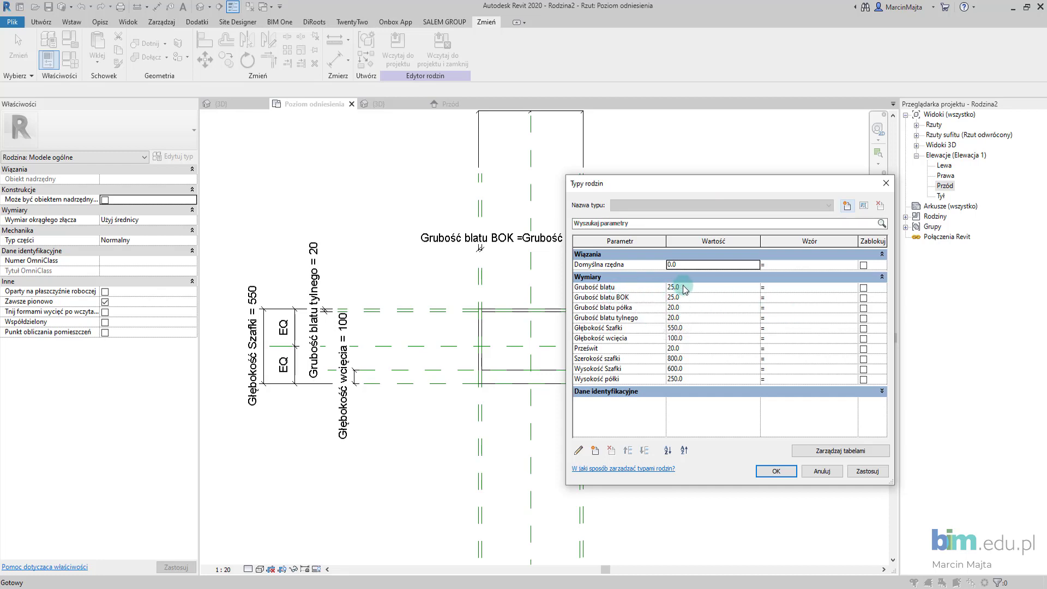
left_click(622, 287)
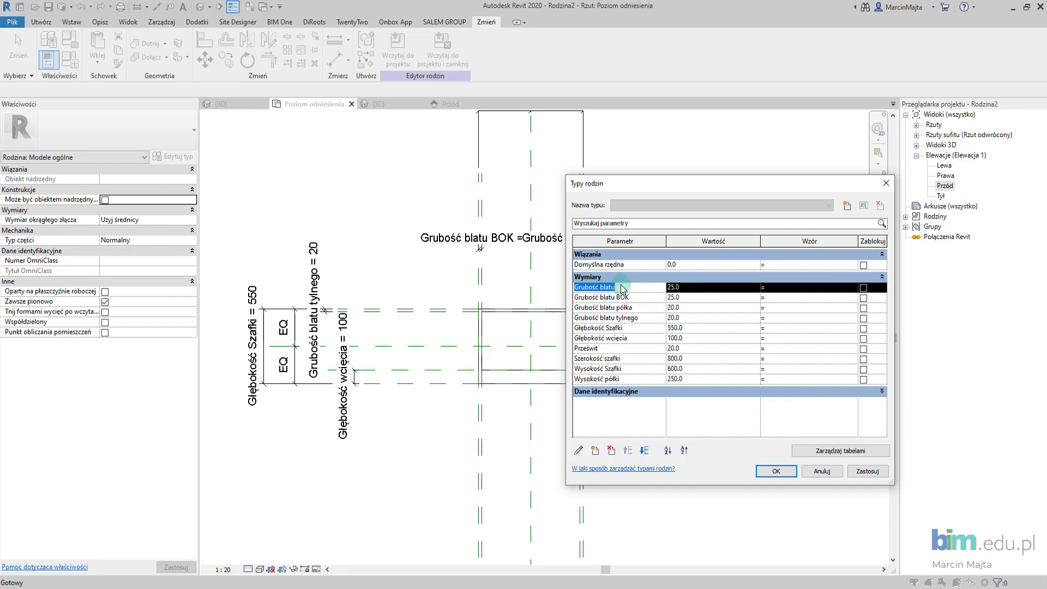
left_click(777, 309)
type("Grubość blatu / 2")
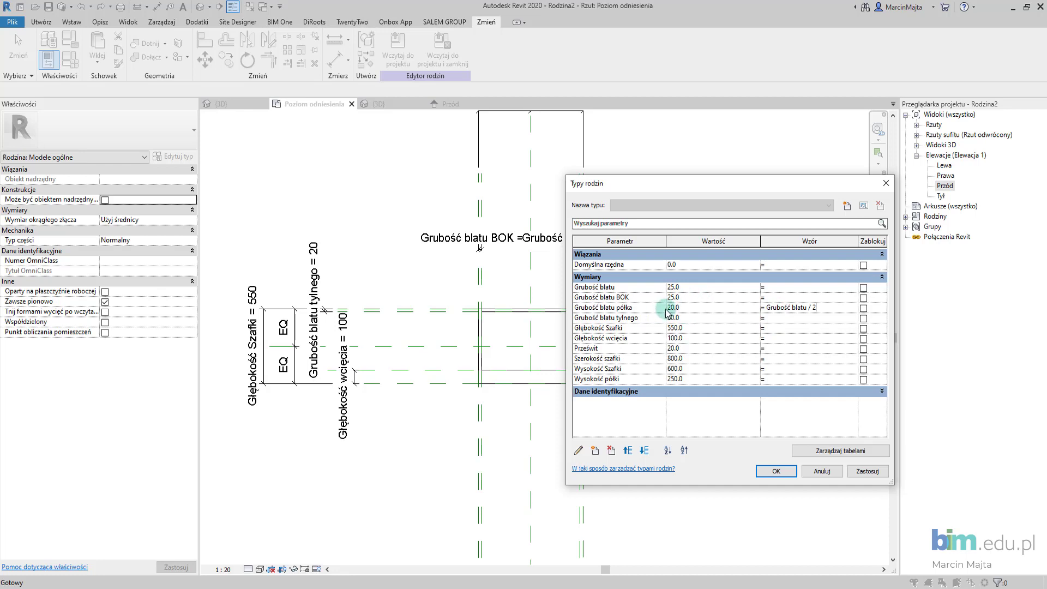
left_click(789, 298)
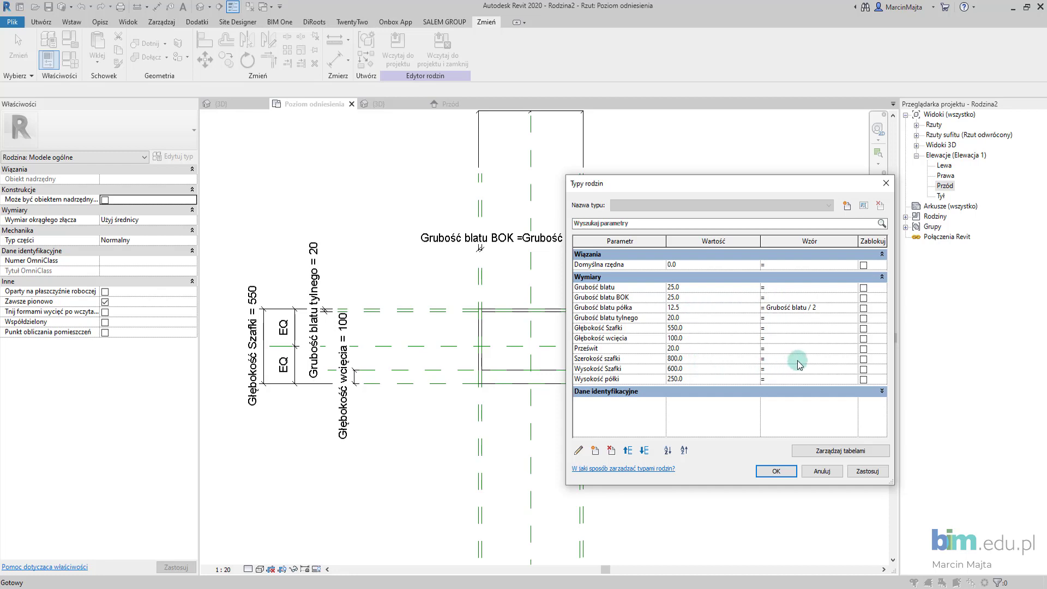
- Set the Prześwit clearance to 20 mm and lock it
left_click(808, 347)
type("20 mm")
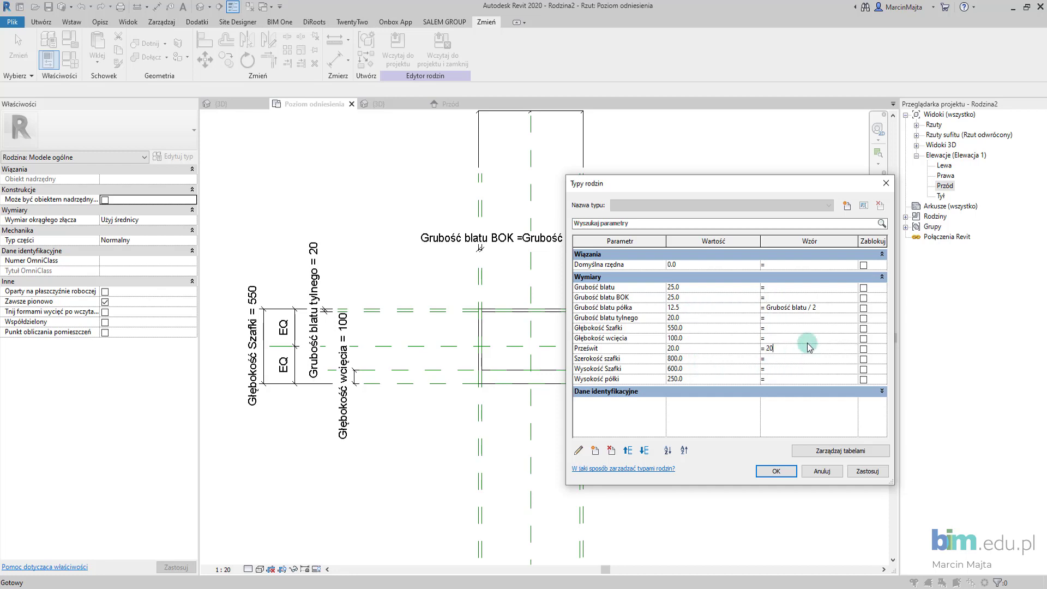
left_click(863, 350)
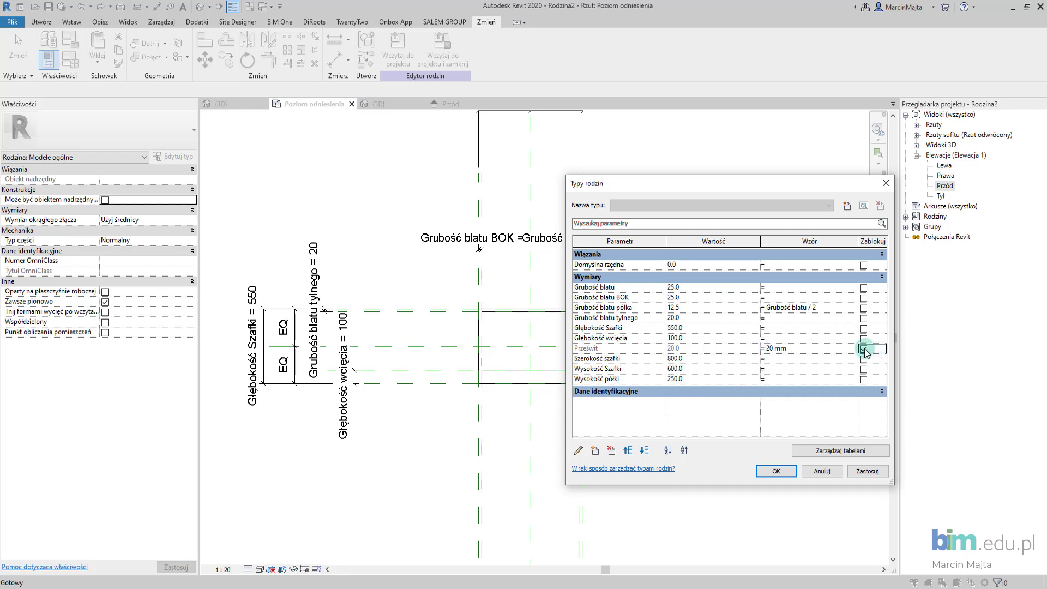
left_click(802, 348)
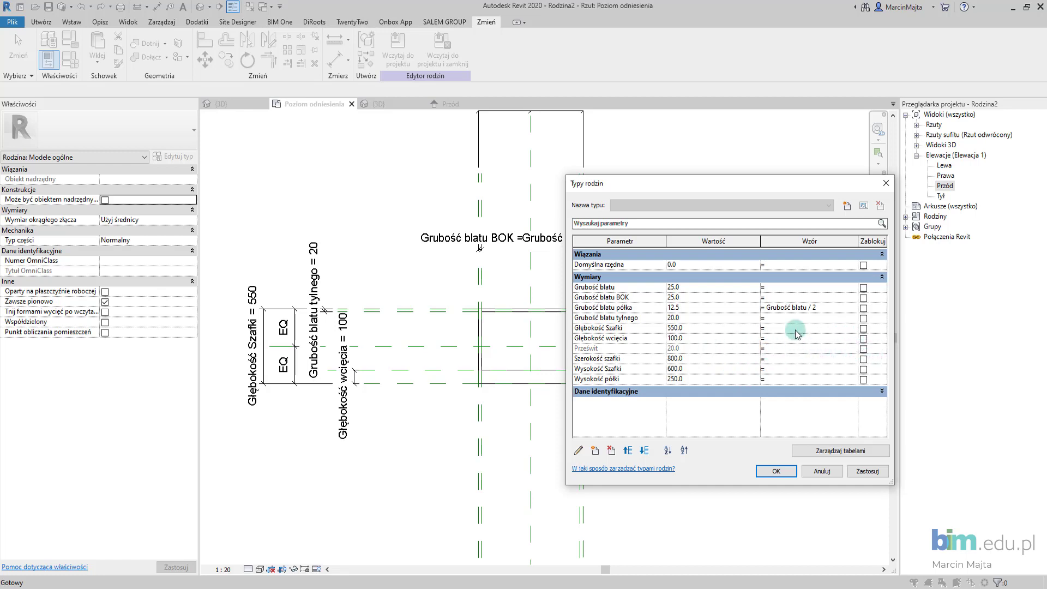
left_click(863, 349)
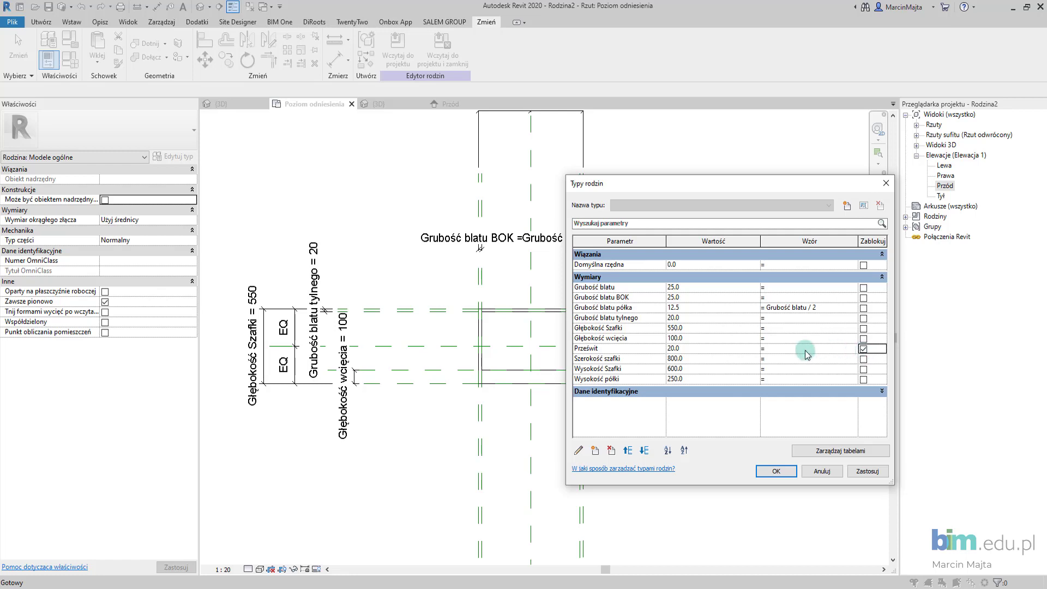
left_click(734, 348)
type("30")
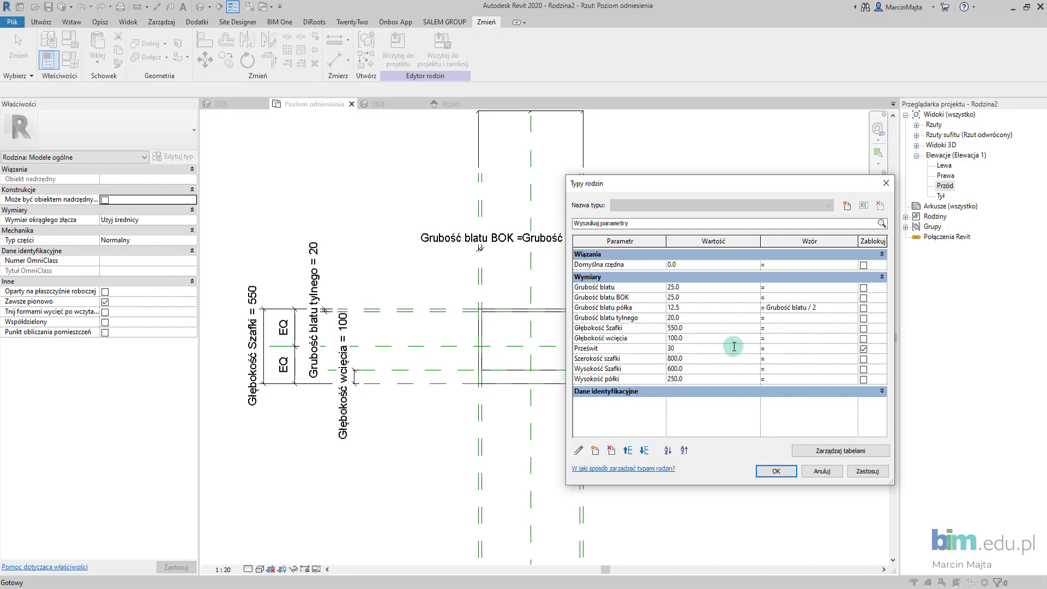
left_click(792, 352)
type("20 mm")
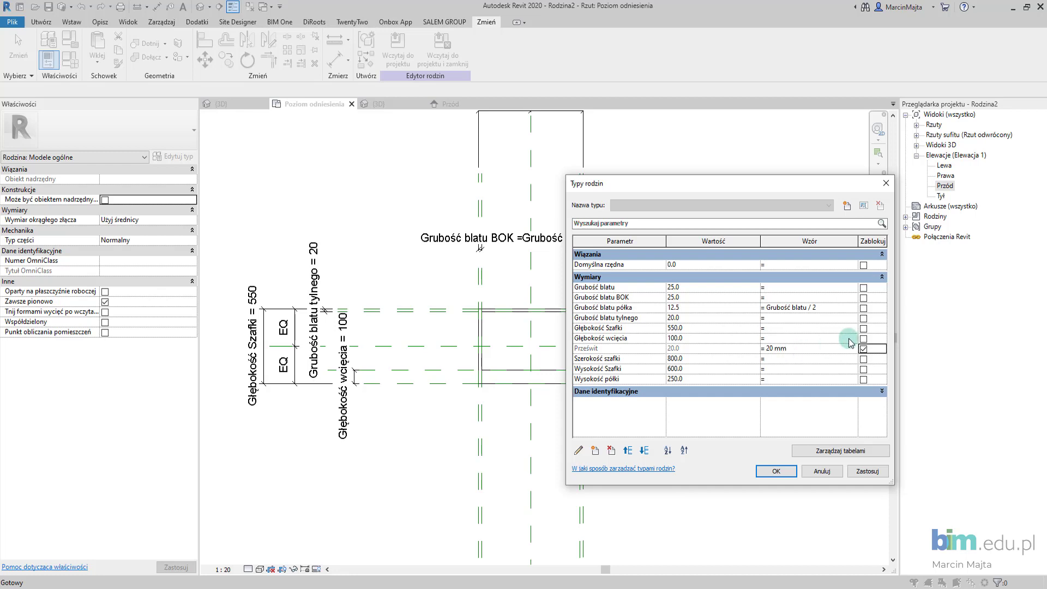
left_click(677, 349)
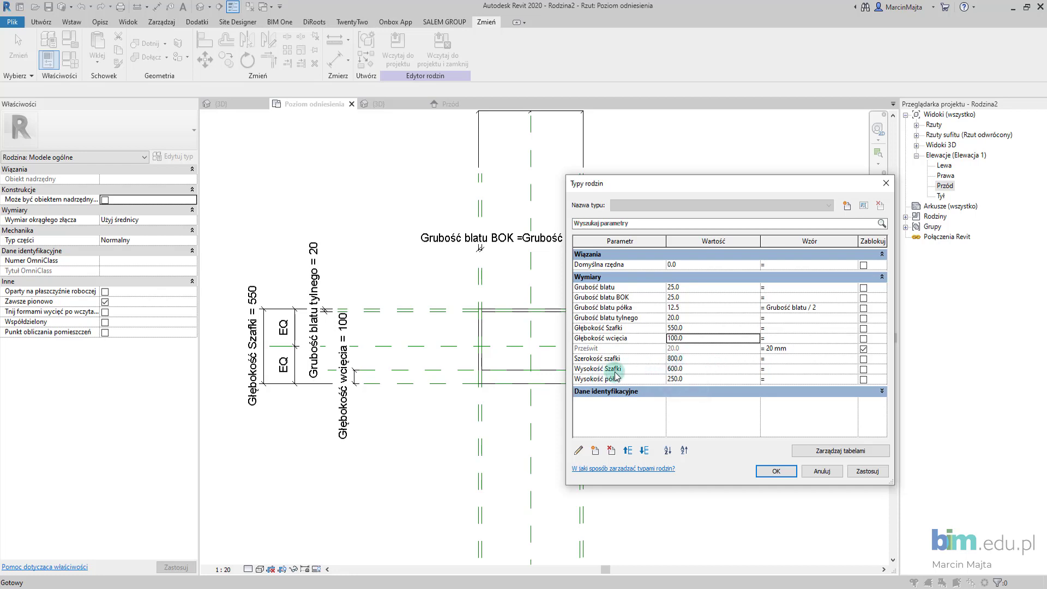
- Drive Wysokość półki with 'Wysokość Szafki / 2' (300) and apply the family types
left_click(628, 374)
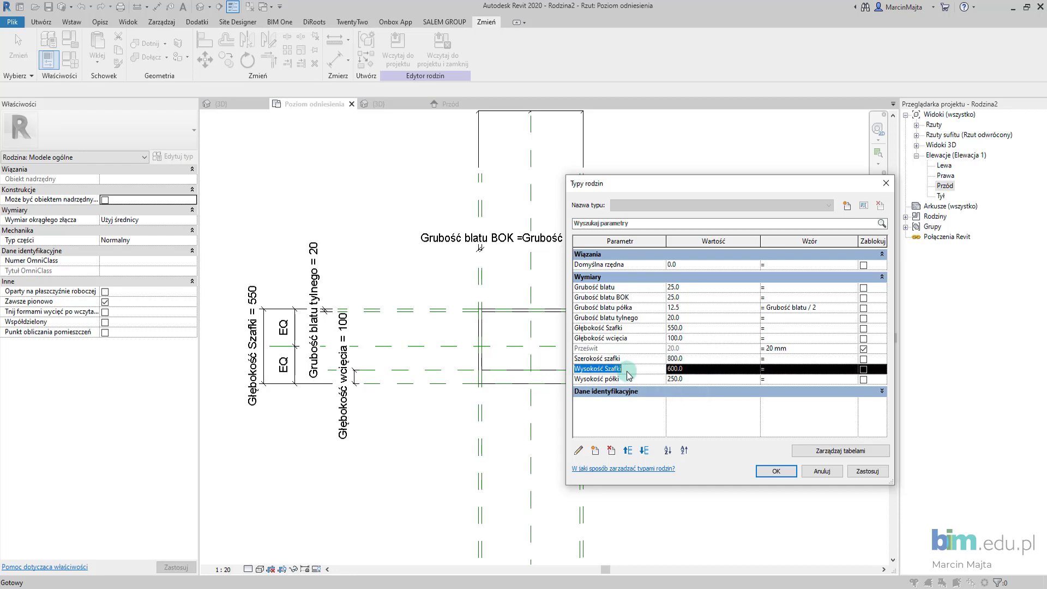
left_click(781, 380)
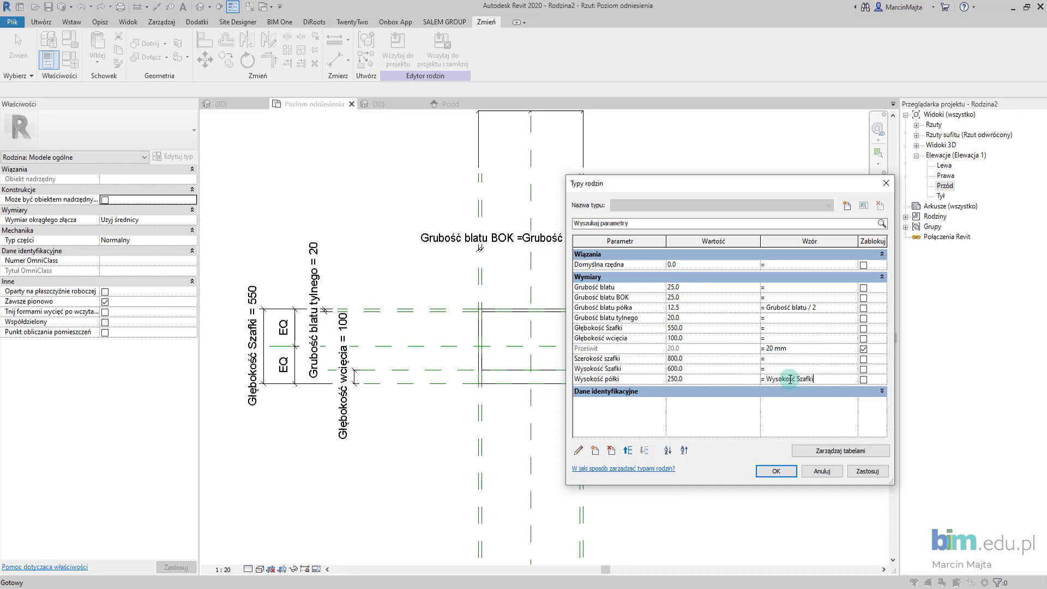
type("2")
key("Return")
left_click(867, 471)
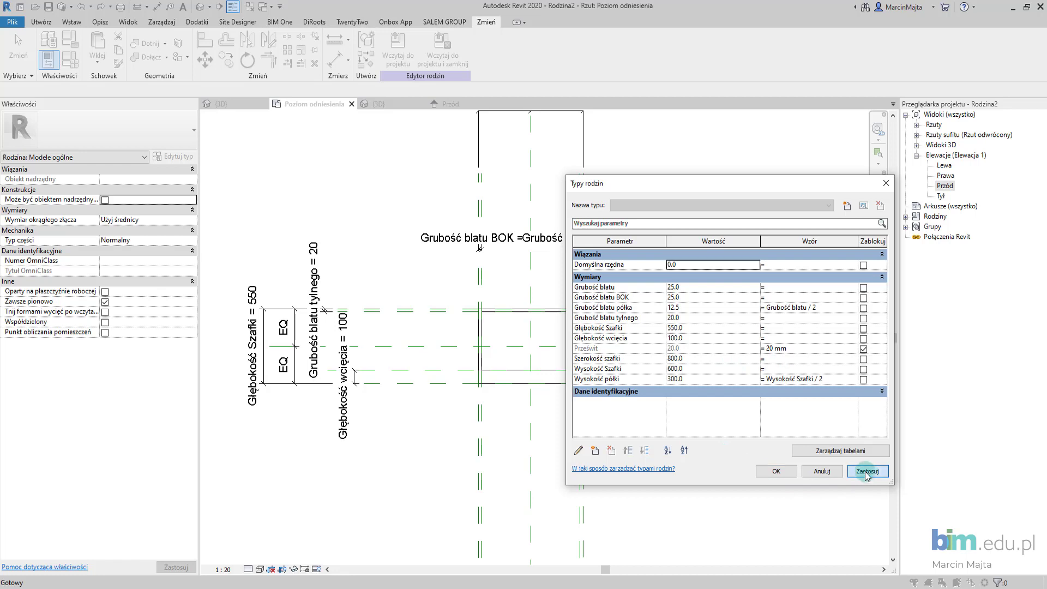
left_click(767, 471)
- Render the 3D cabinet in the Realistic visual style, then go to the Przód elevation
left_click(392, 106)
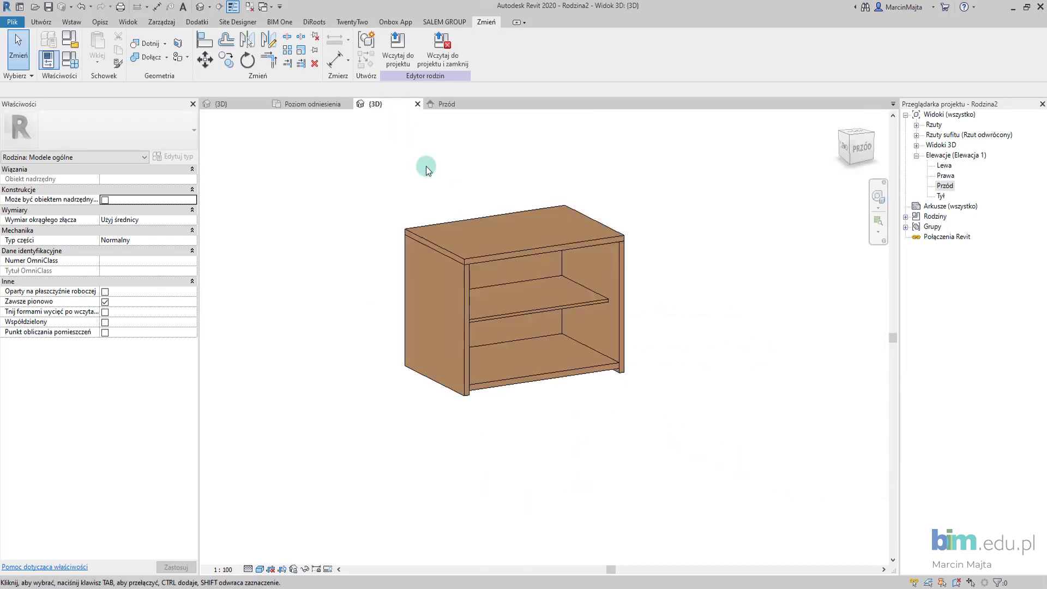
mouse_move(675, 385)
middle_mouse_down("shift")
mouse_move(738, 338)
mouse_move(655, 336)
mouse_move(682, 364)
mouse_move(636, 358)
middle_mouse_up("shift")
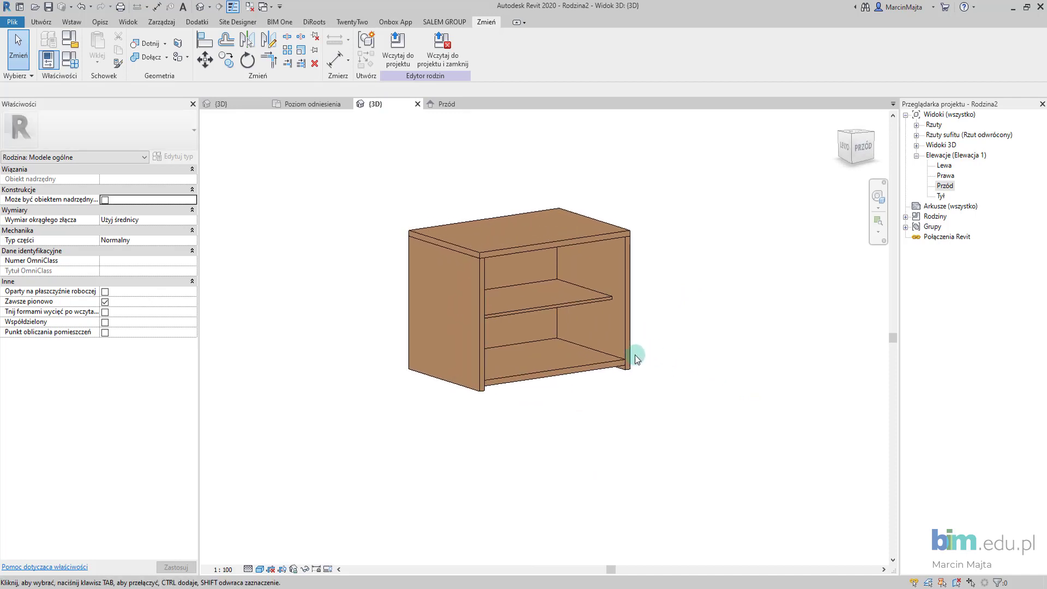
left_click(261, 569)
left_click(270, 549)
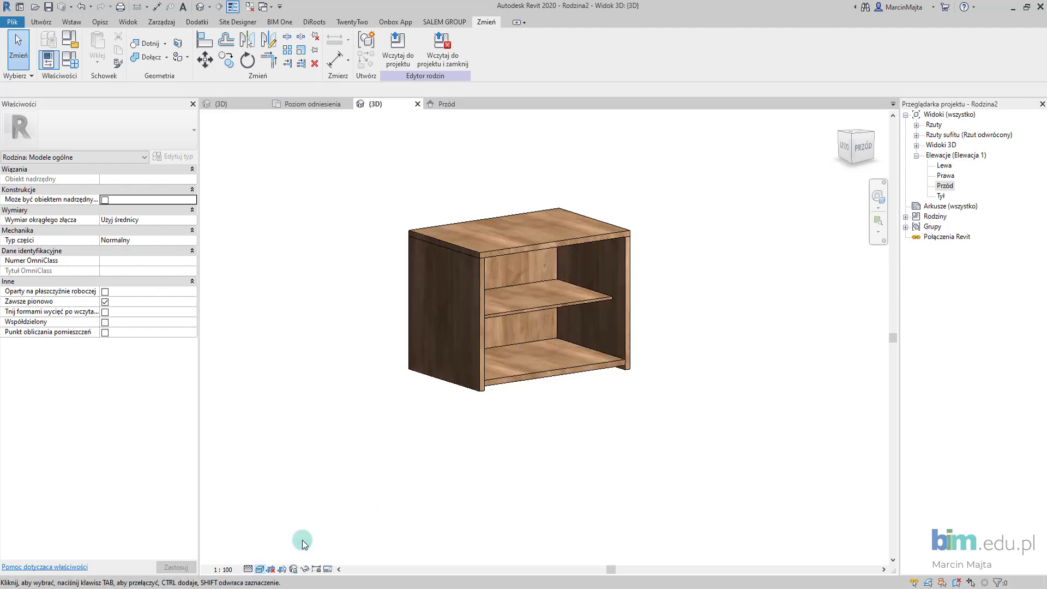
mouse_move(476, 486)
middle_mouse_down("shift")
mouse_move(460, 486)
mouse_move(448, 507)
middle_mouse_up("shift")
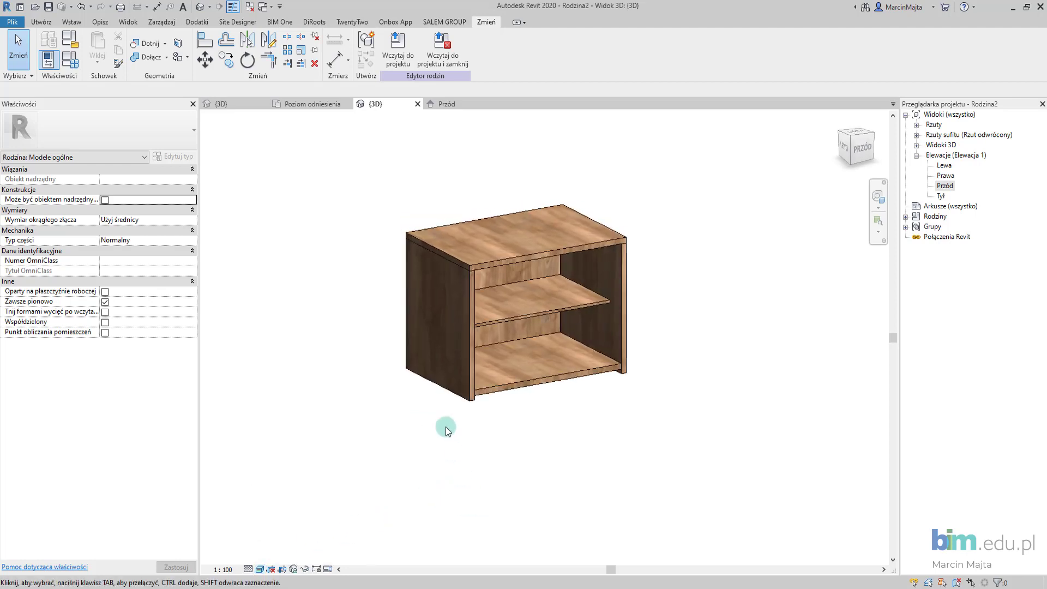
left_click(446, 104)
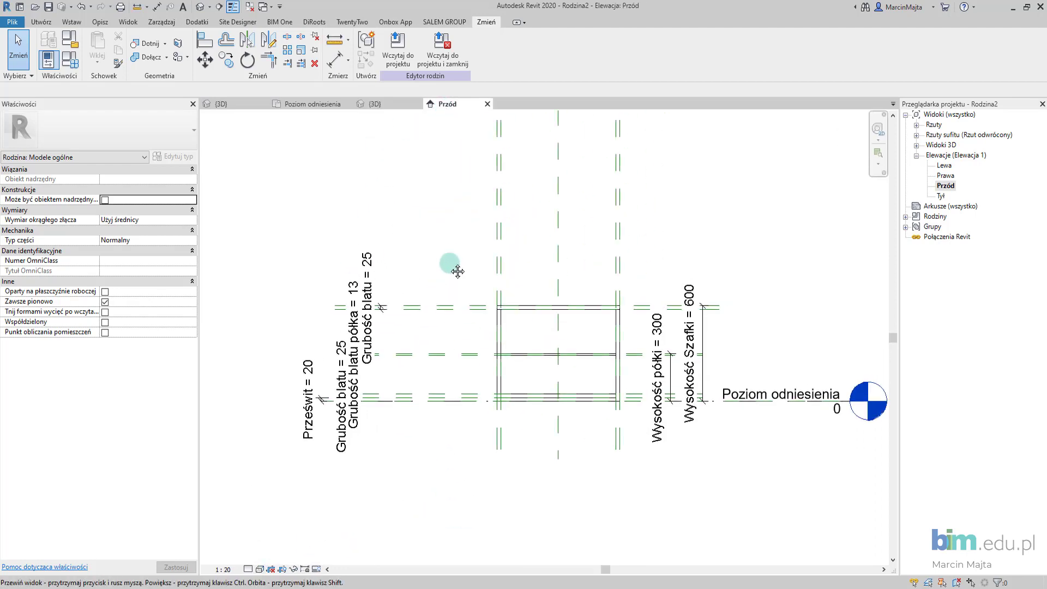
- Tile all open views with WT and centre the cabinet in the 3D view
key("w")
key("t")
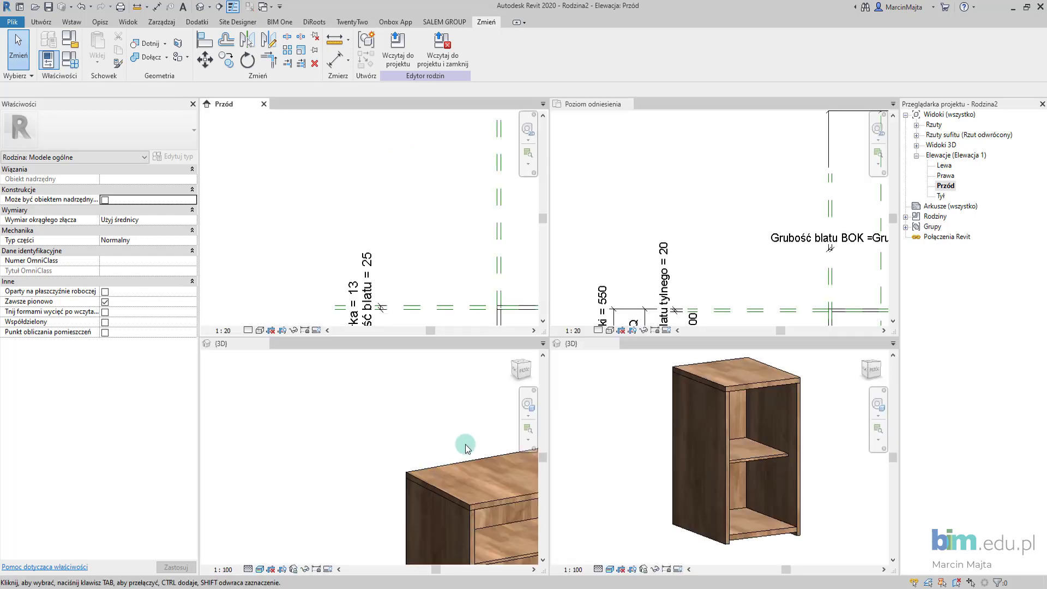
scroll(466, 444, "down", 3)
scroll(460, 450, "down", 2)
middle_click_drag(385, 435, 309, 401)
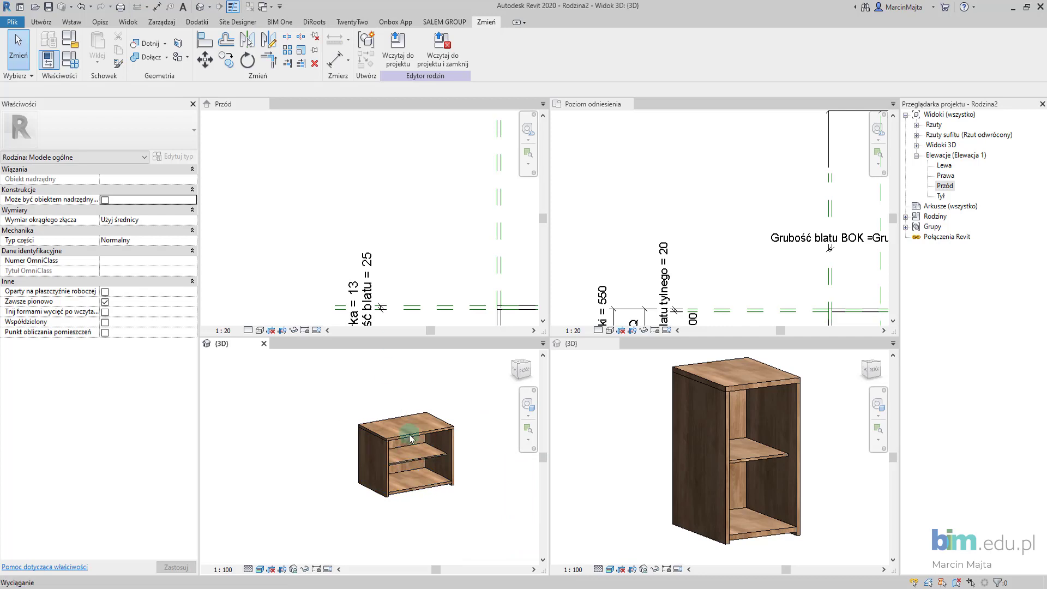
scroll(486, 243, "down", 2)
- Zoom the Przód elevation and Poziom odniesienia plan to fit the whole cabinet
left_click(439, 230)
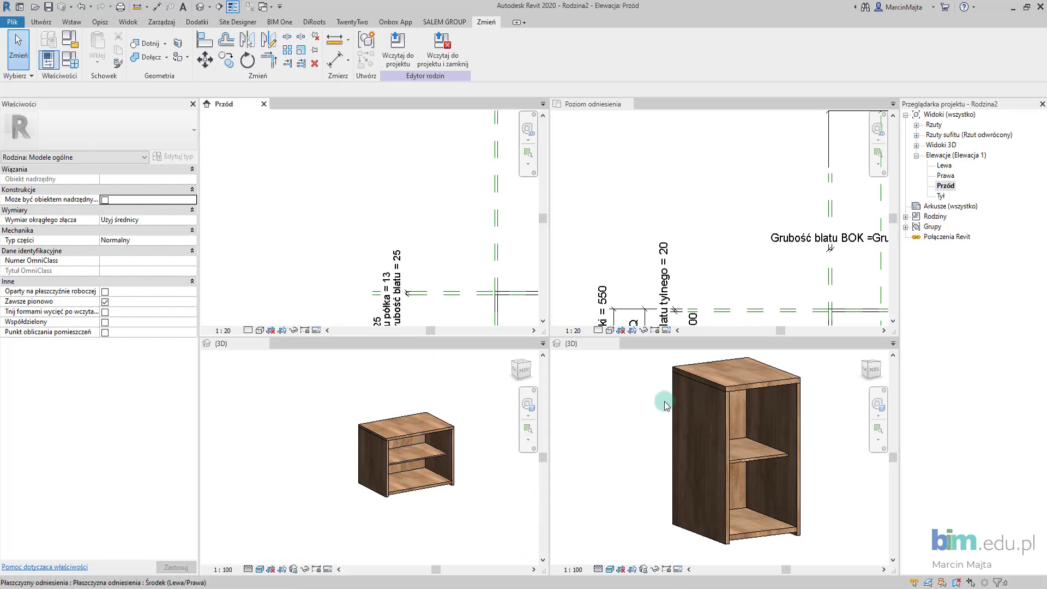
scroll(439, 242, "down", 1)
scroll(439, 242, "down", 2)
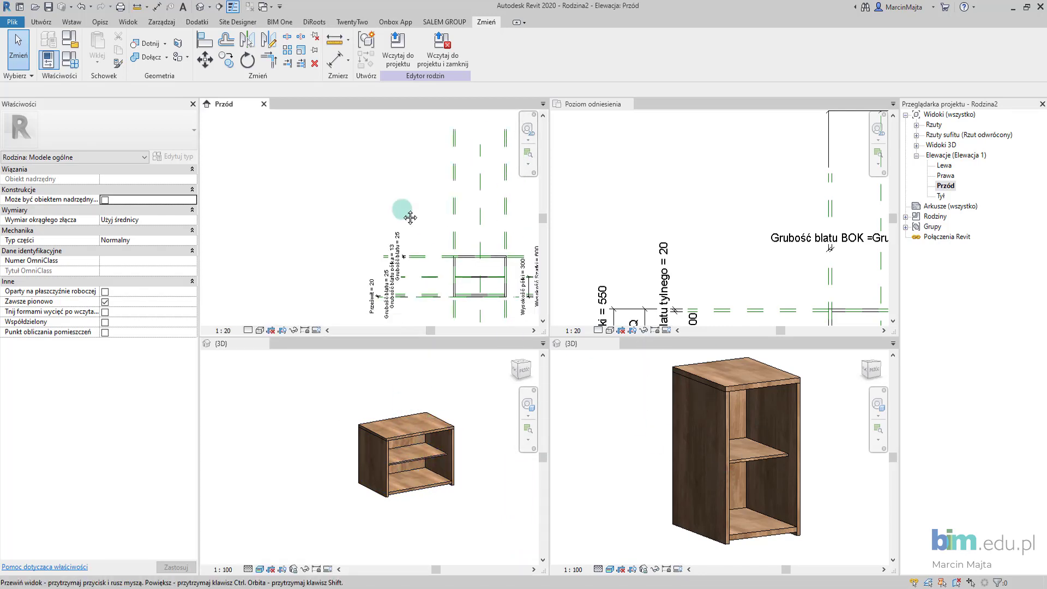
scroll(431, 218, "down", 1)
scroll(436, 218, "down", 2)
scroll(674, 226, "down", 1)
scroll(674, 226, "down", 1)
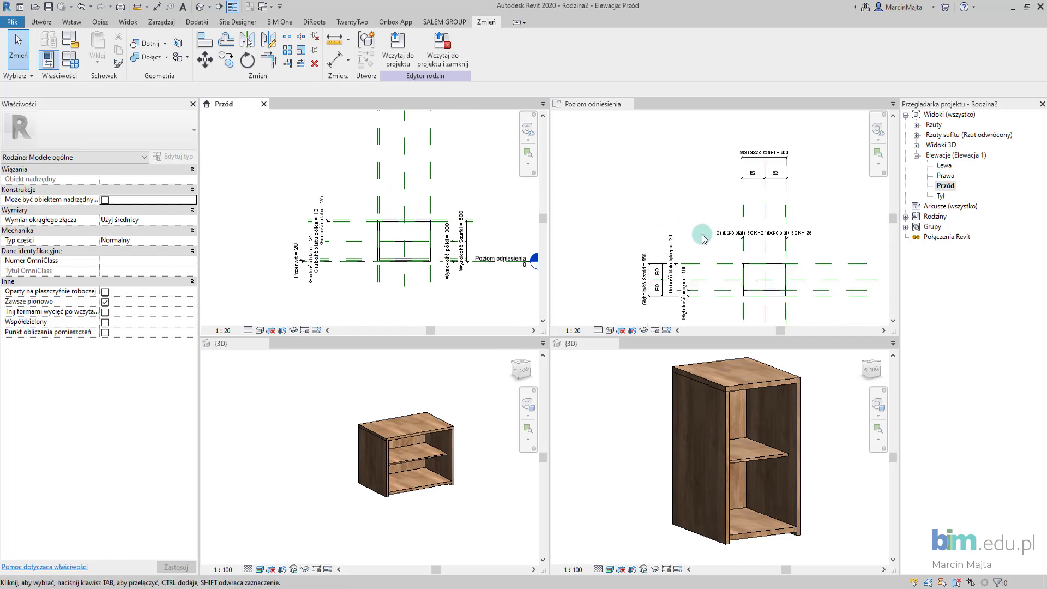
left_click(694, 222)
scroll(663, 169, "down", 1)
scroll(670, 203, "down", 1)
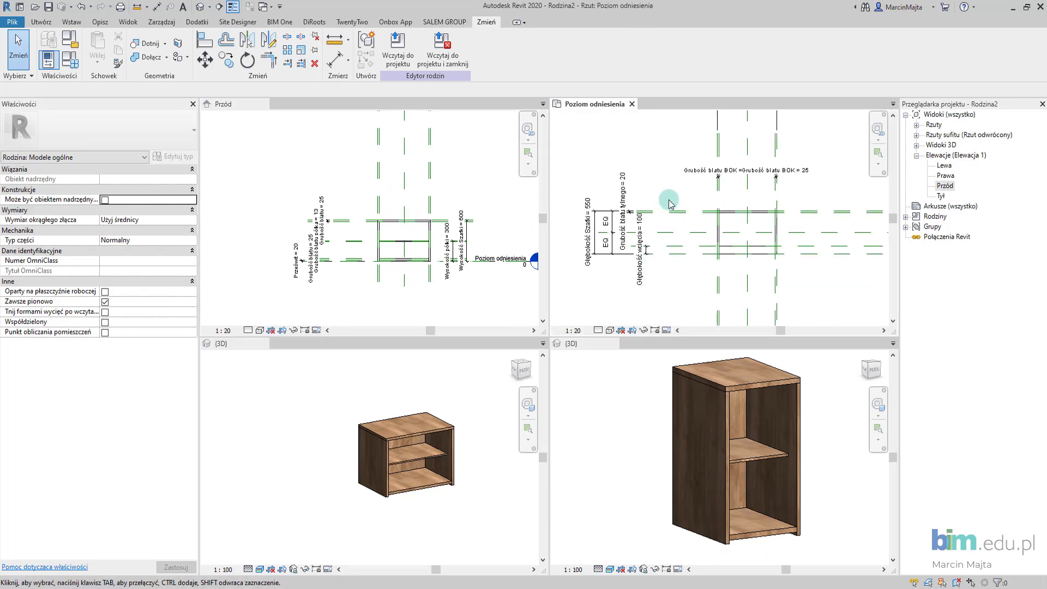
middle_click_drag(667, 174, 678, 212)
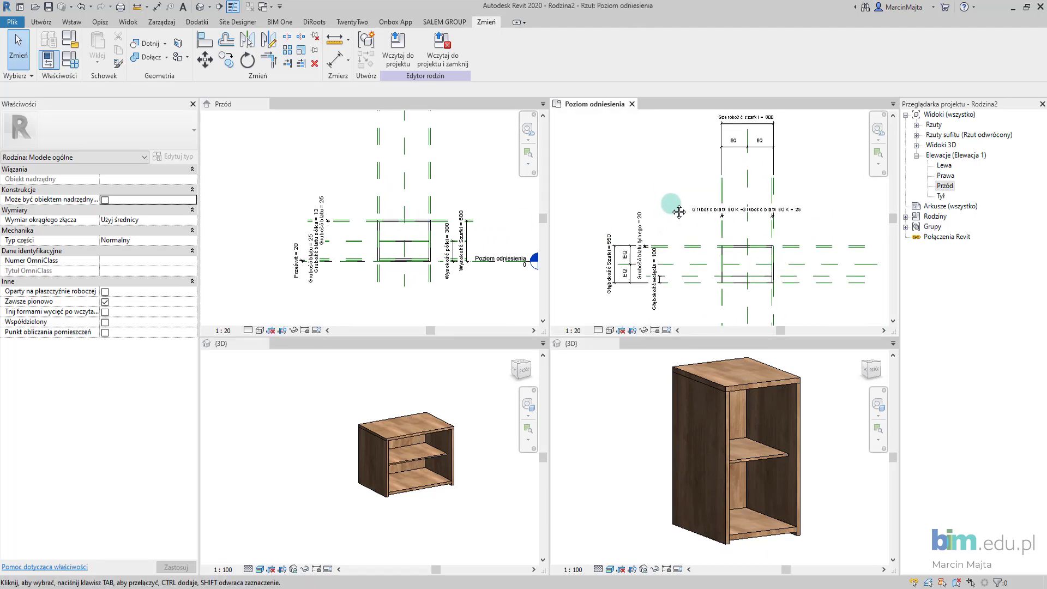